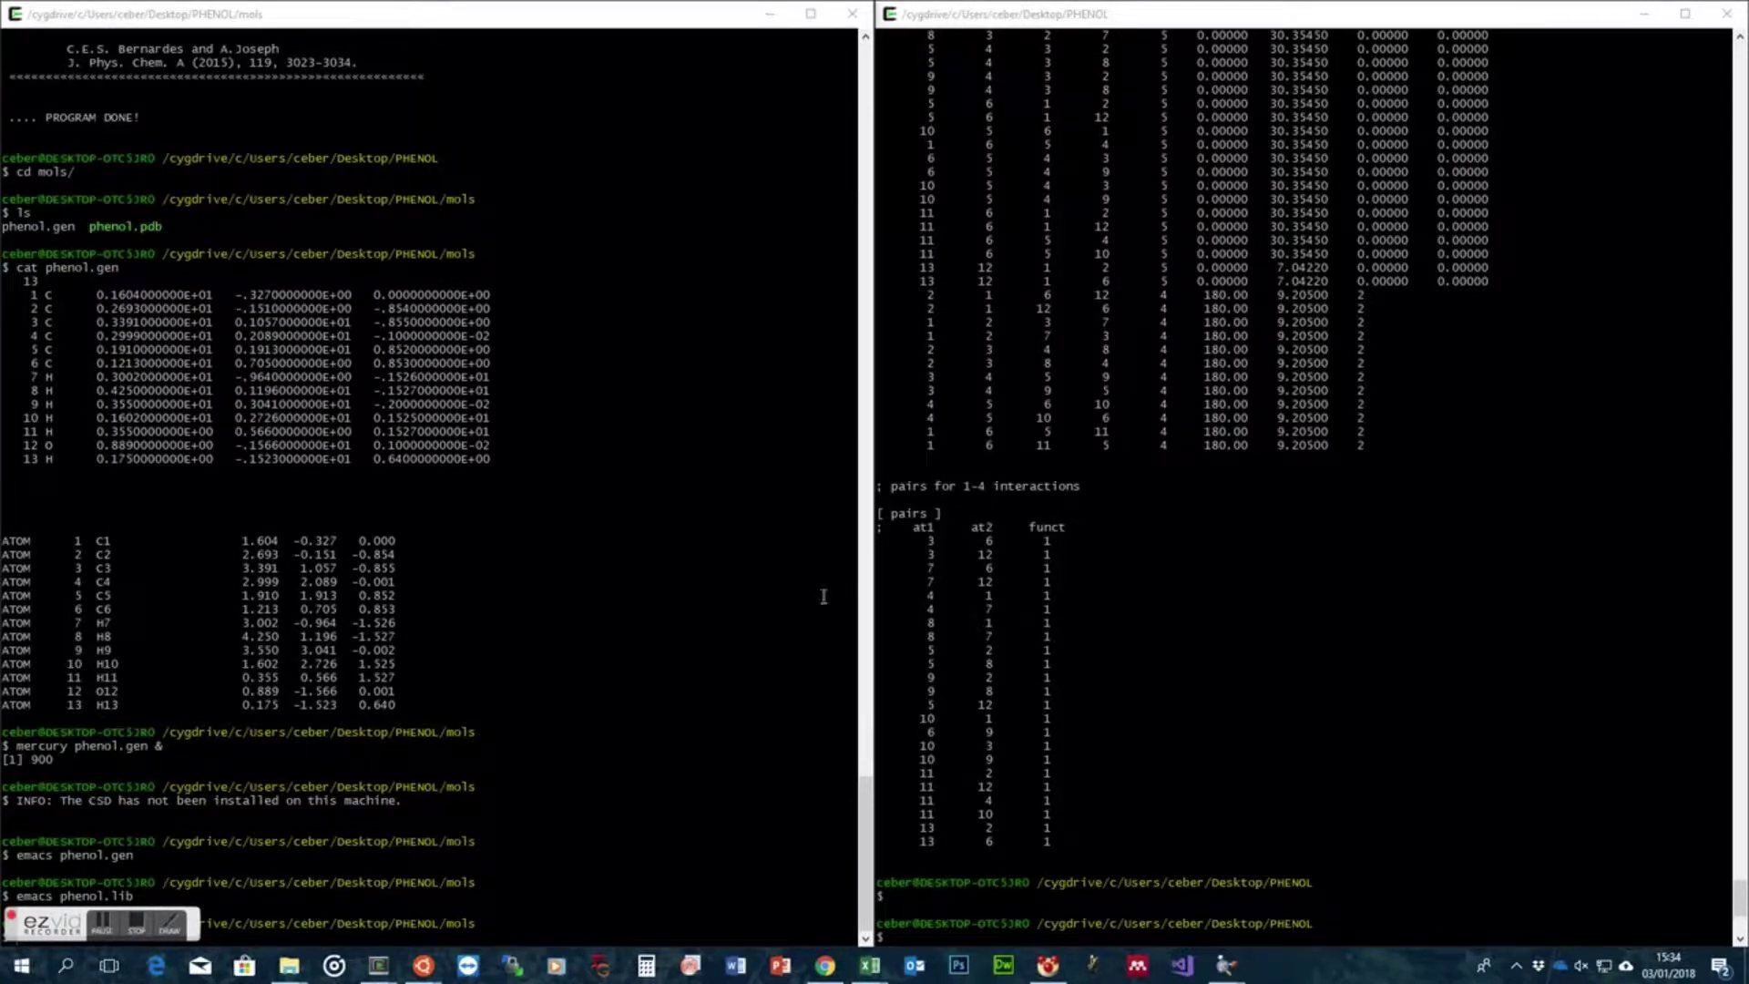
# Bring Chrome forward on the DLPGEN 'Software - Carlos Bernardes' page
pyautogui.click(825, 965)
pyautogui.click(113, 17)
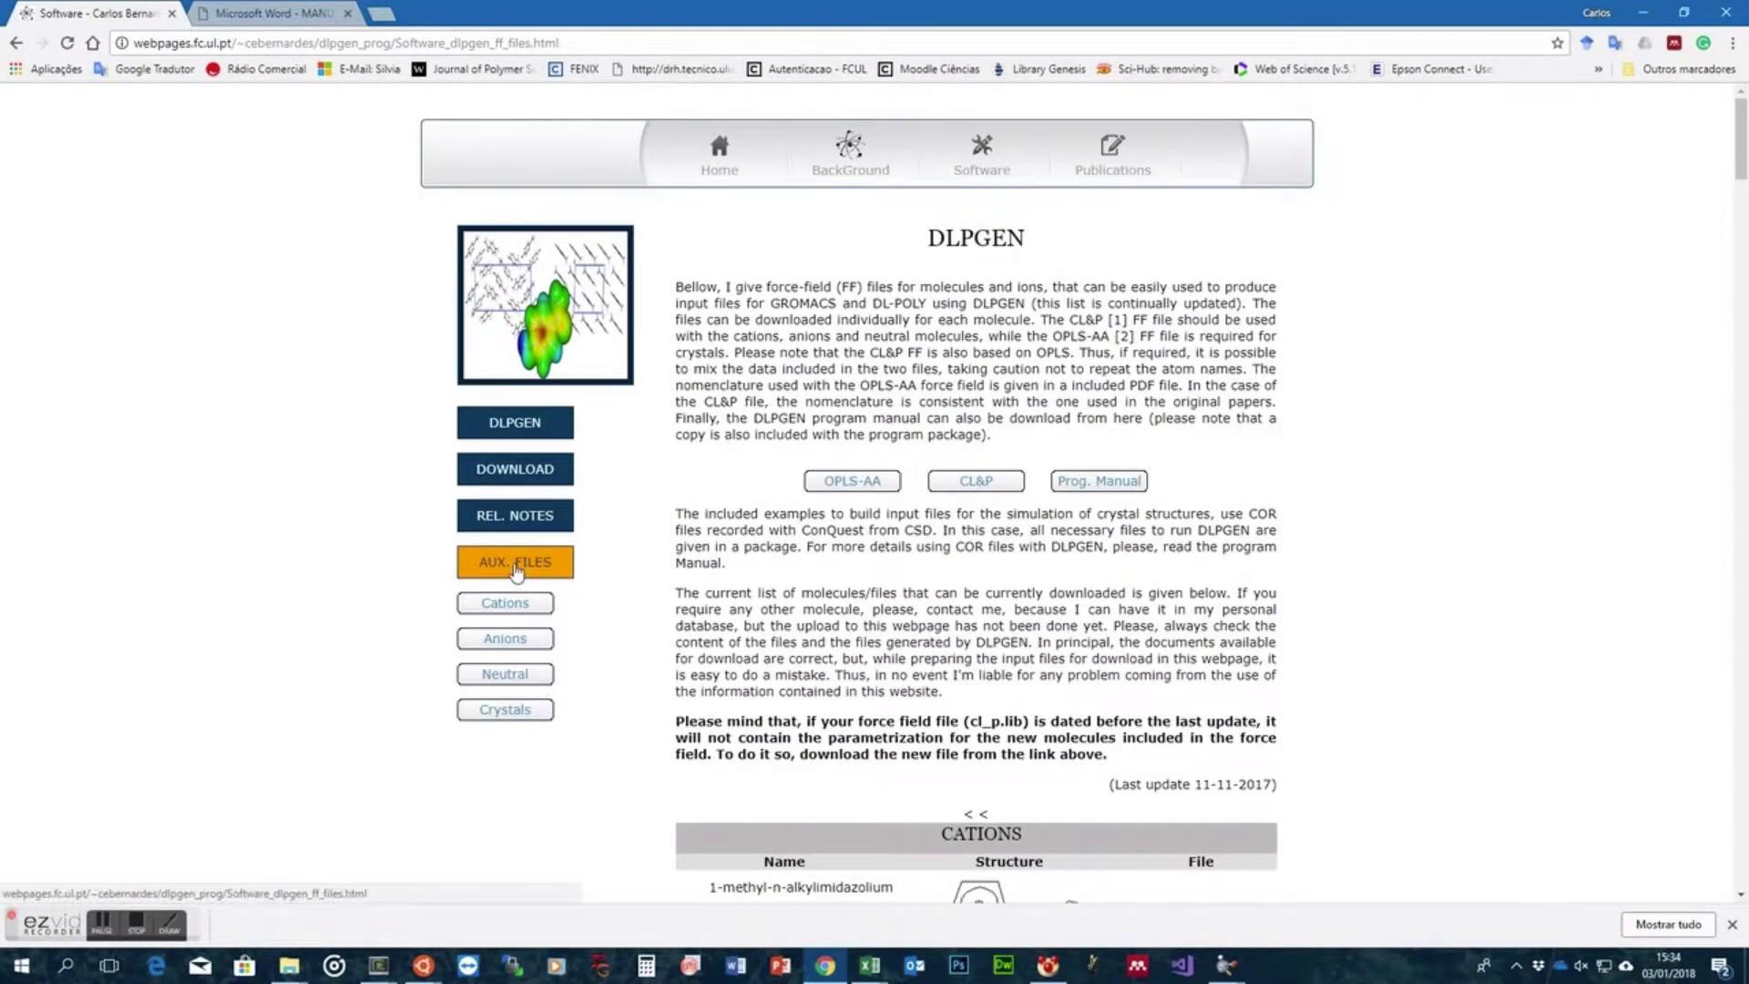
pyautogui.scroll(-20, 1105, 390)
pyautogui.scroll(-20, 1117, 395)
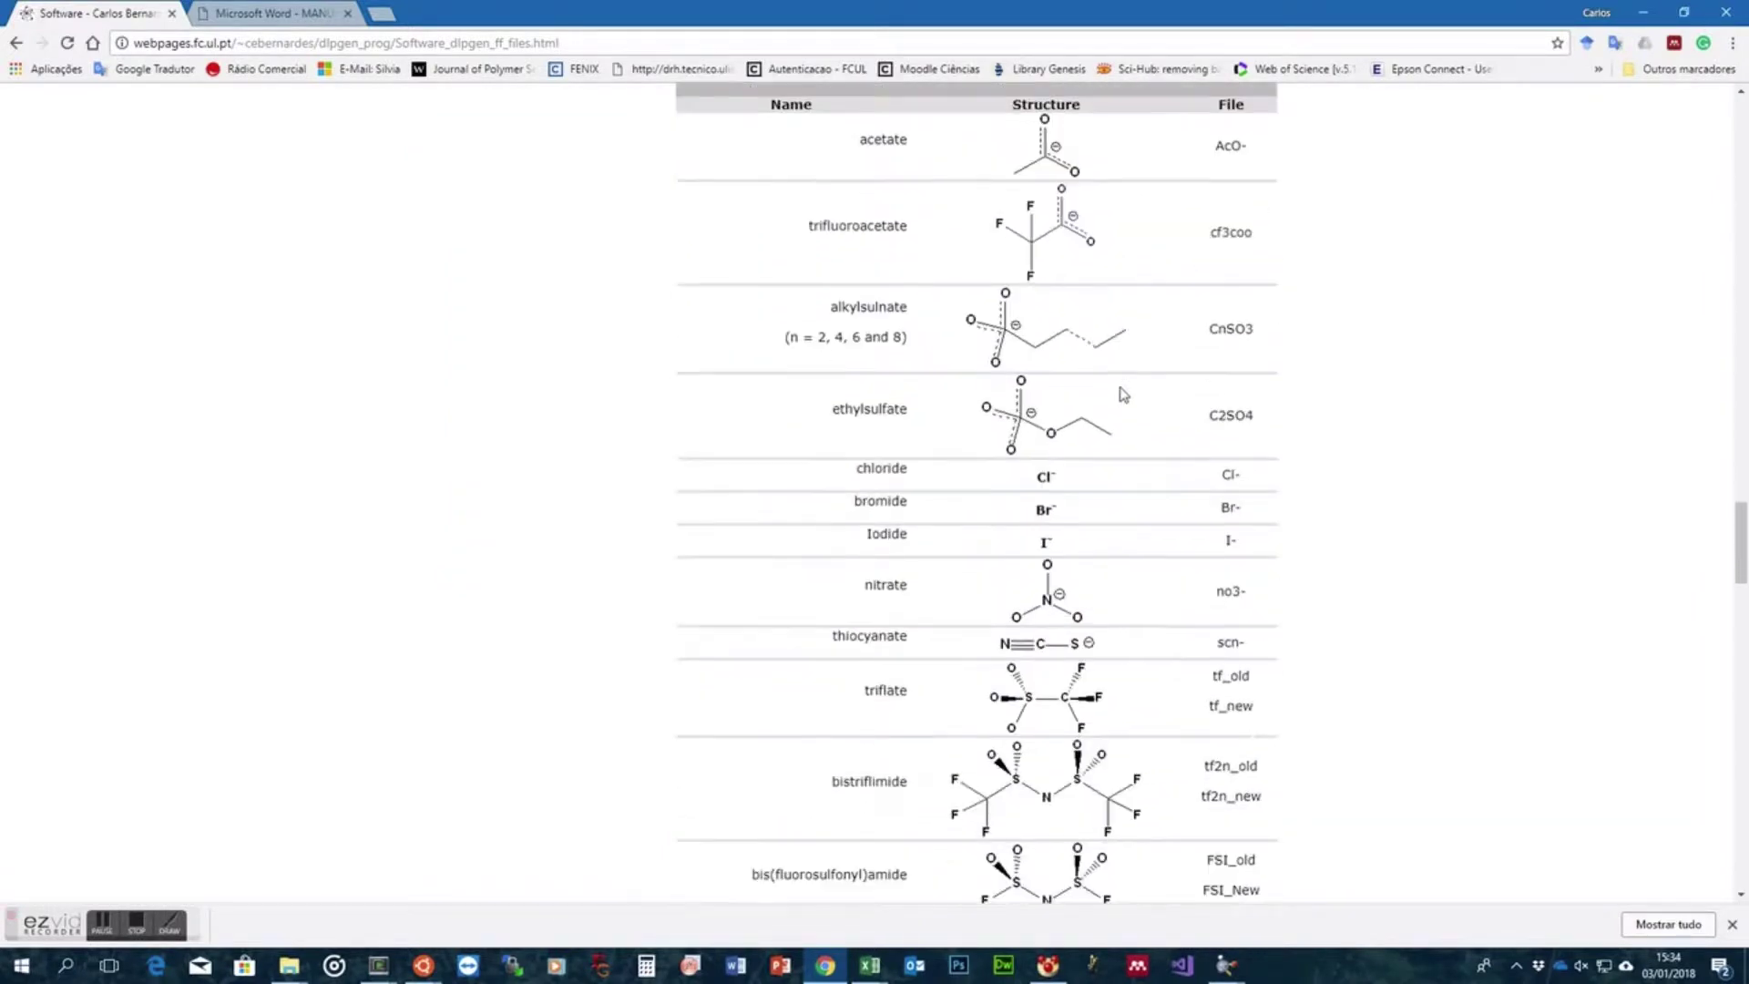
pyautogui.scroll(-20, 1123, 393)
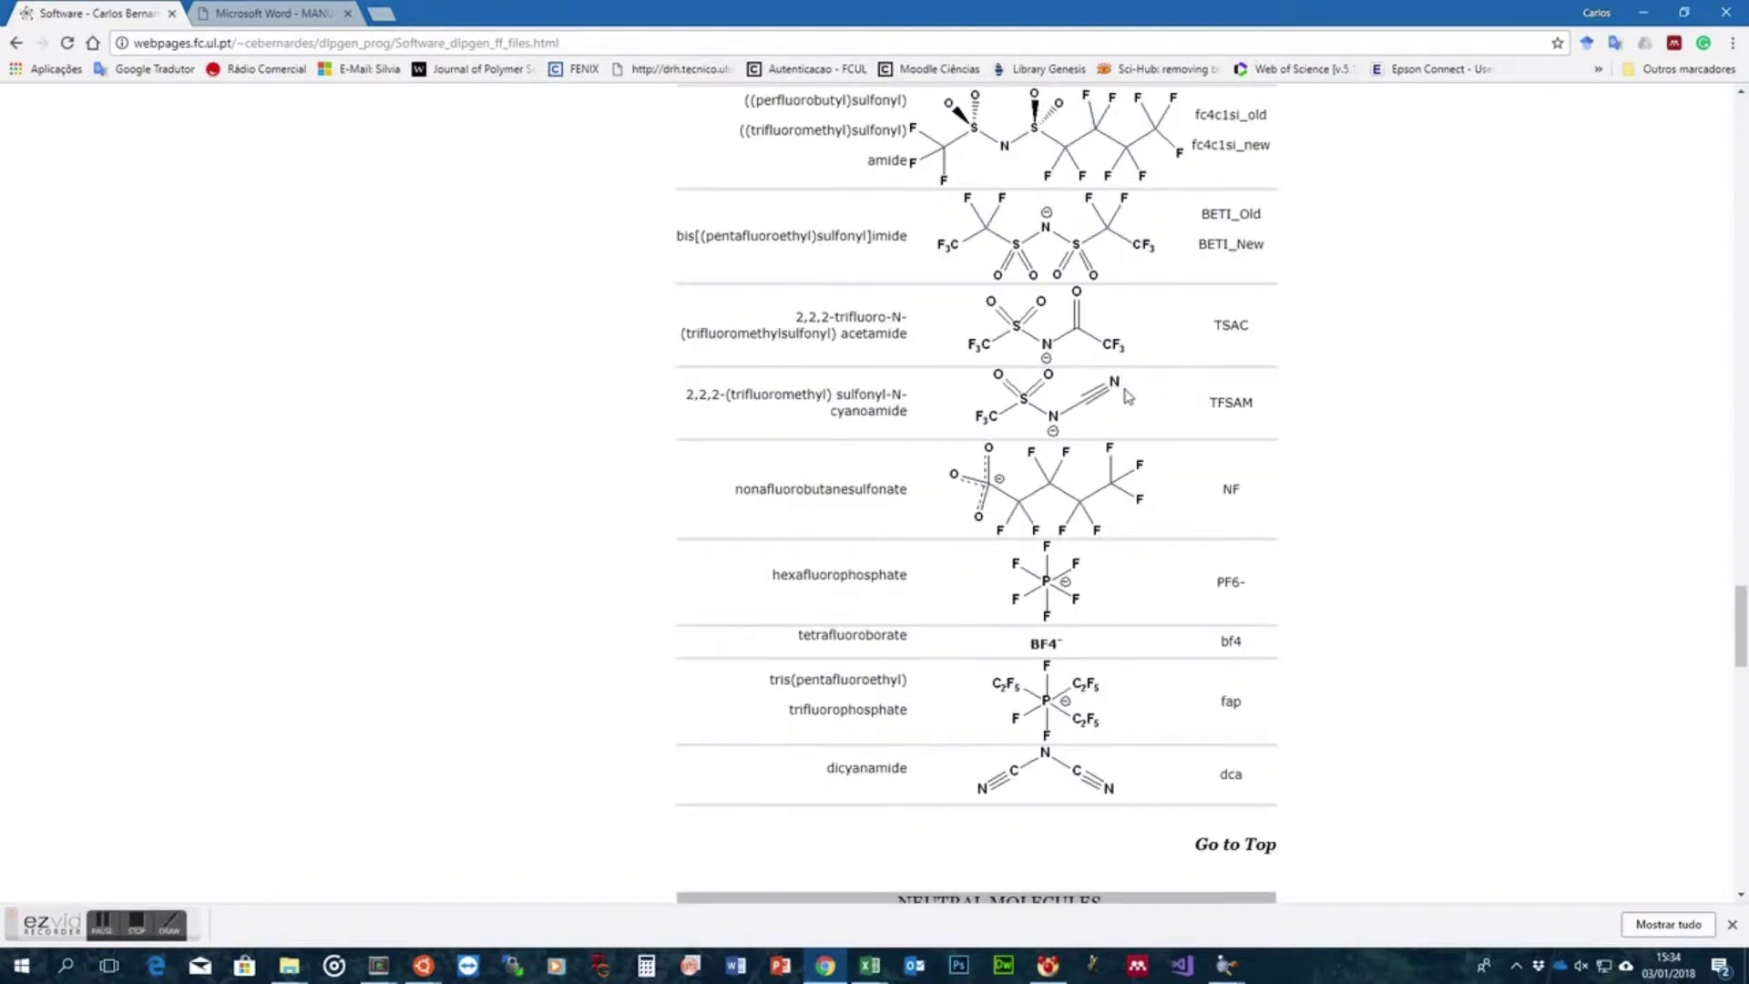
pyautogui.scroll(-3, 1128, 394)
pyautogui.scroll(8, 1128, 395)
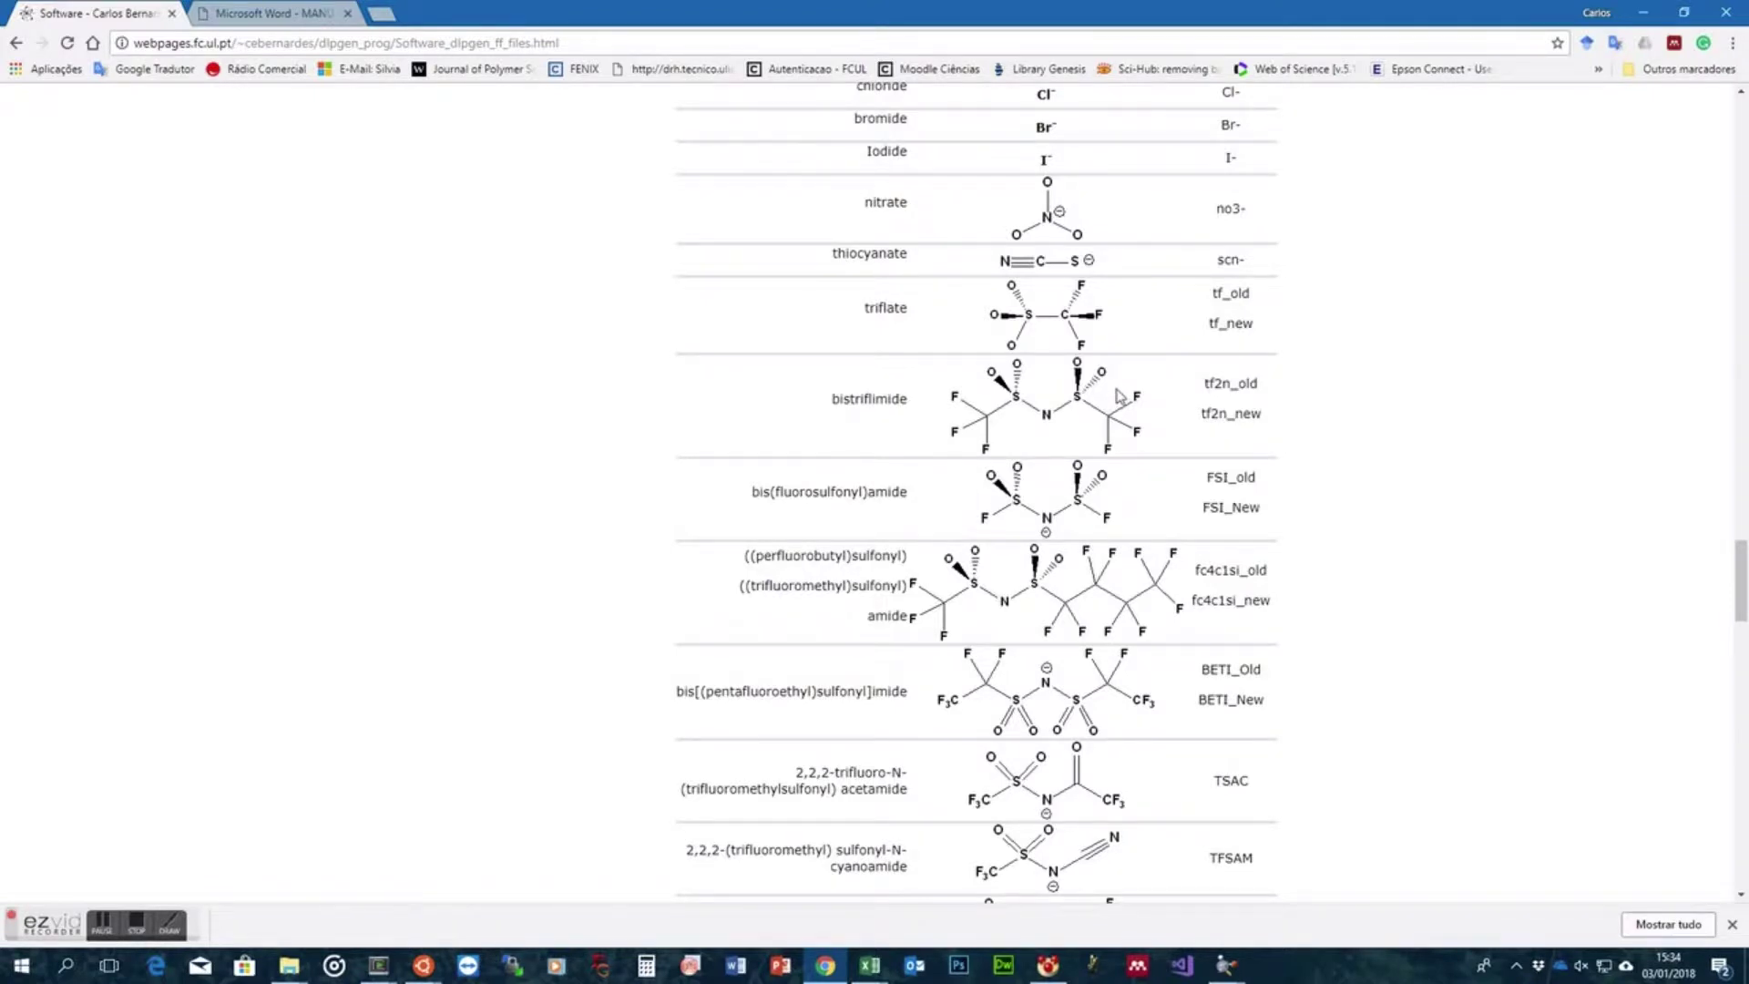
pyautogui.scroll(2, 1120, 394)
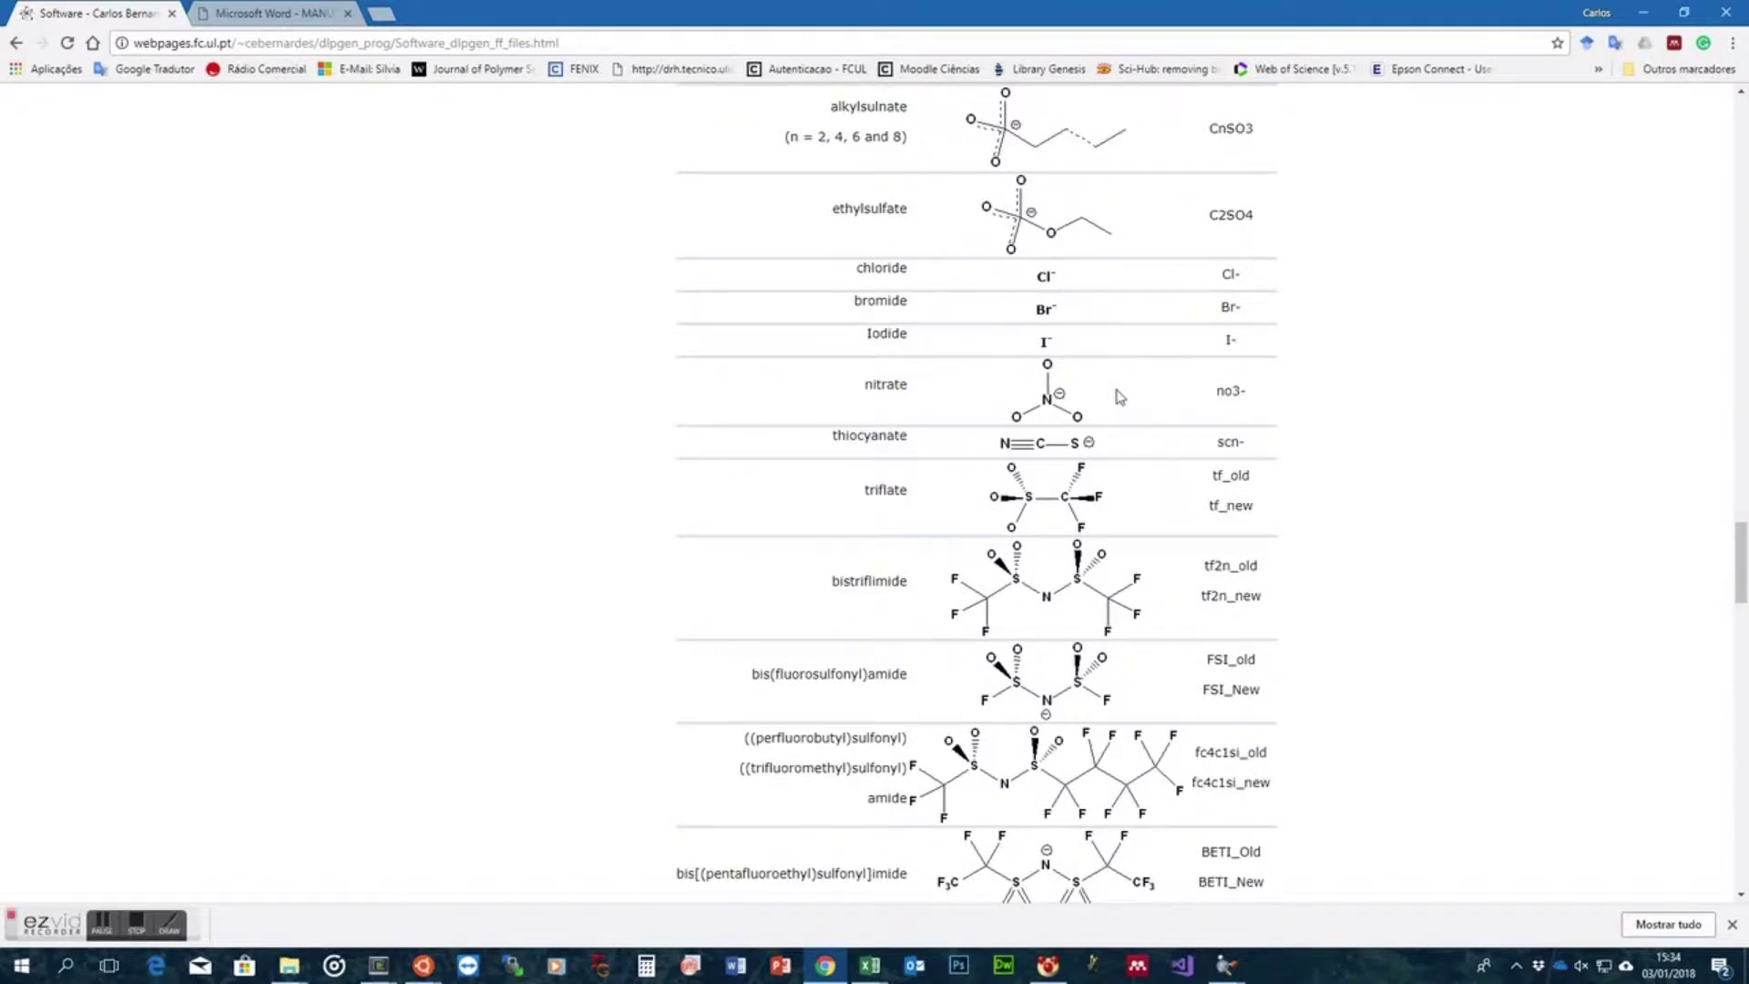
pyautogui.scroll(15, 1120, 397)
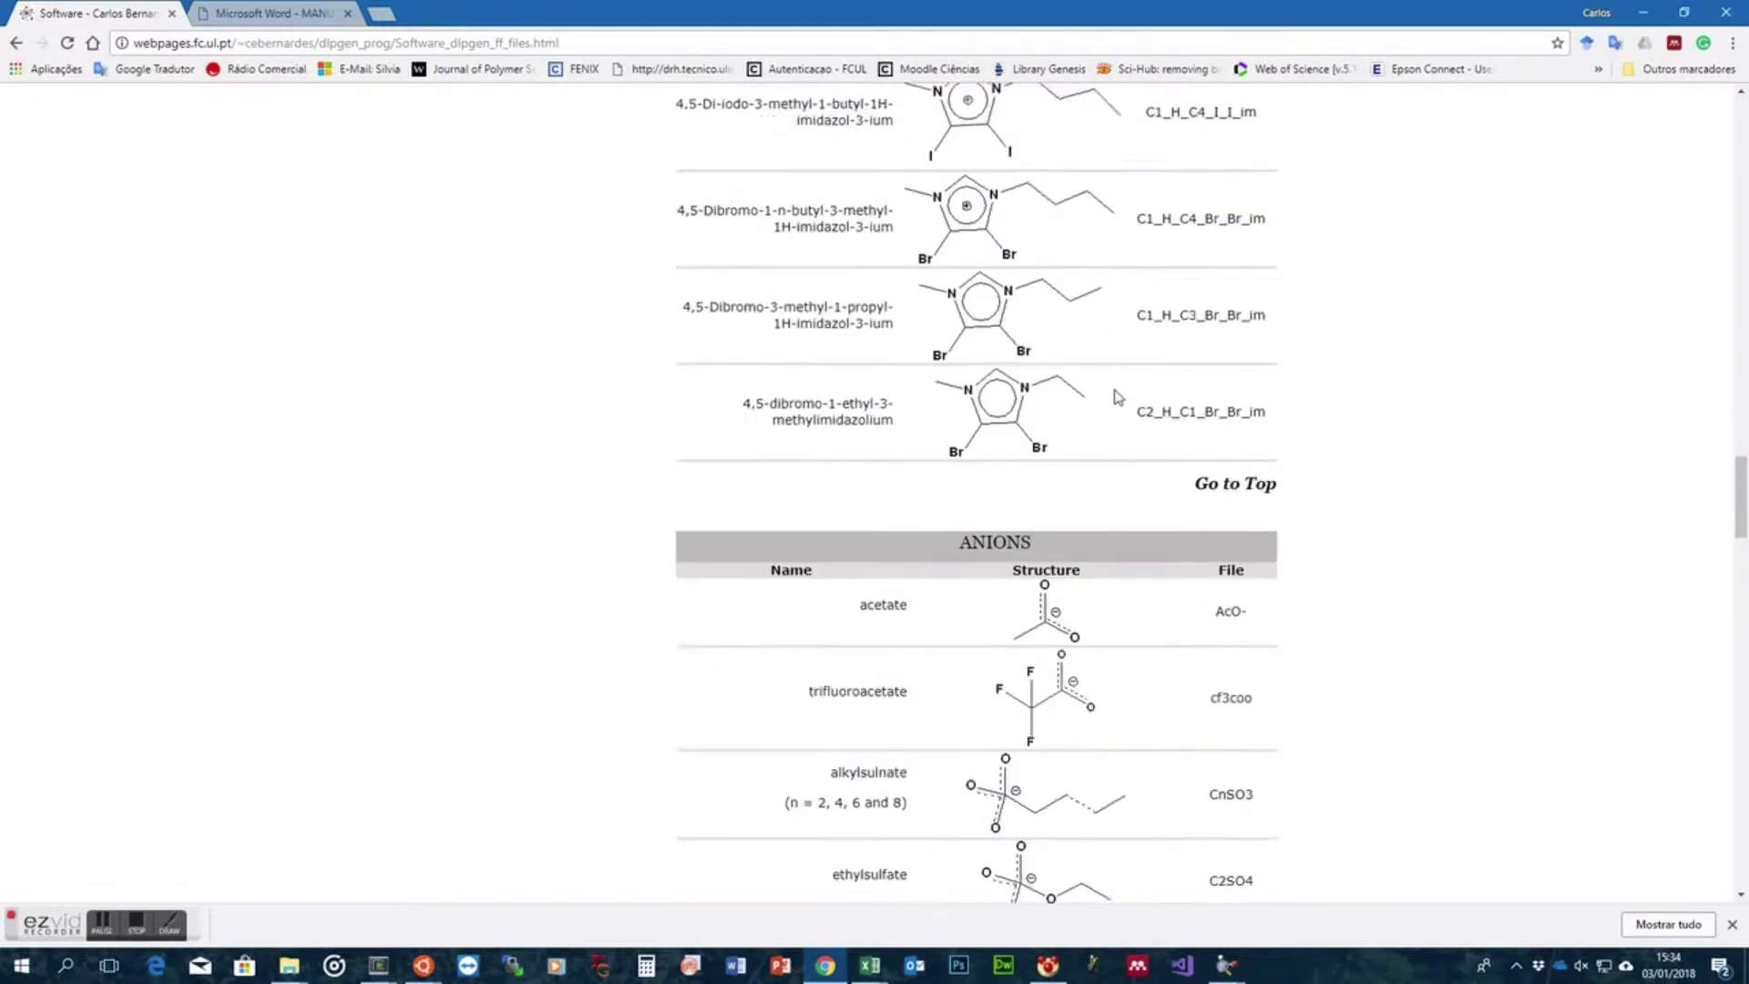
pyautogui.scroll(15, 1118, 397)
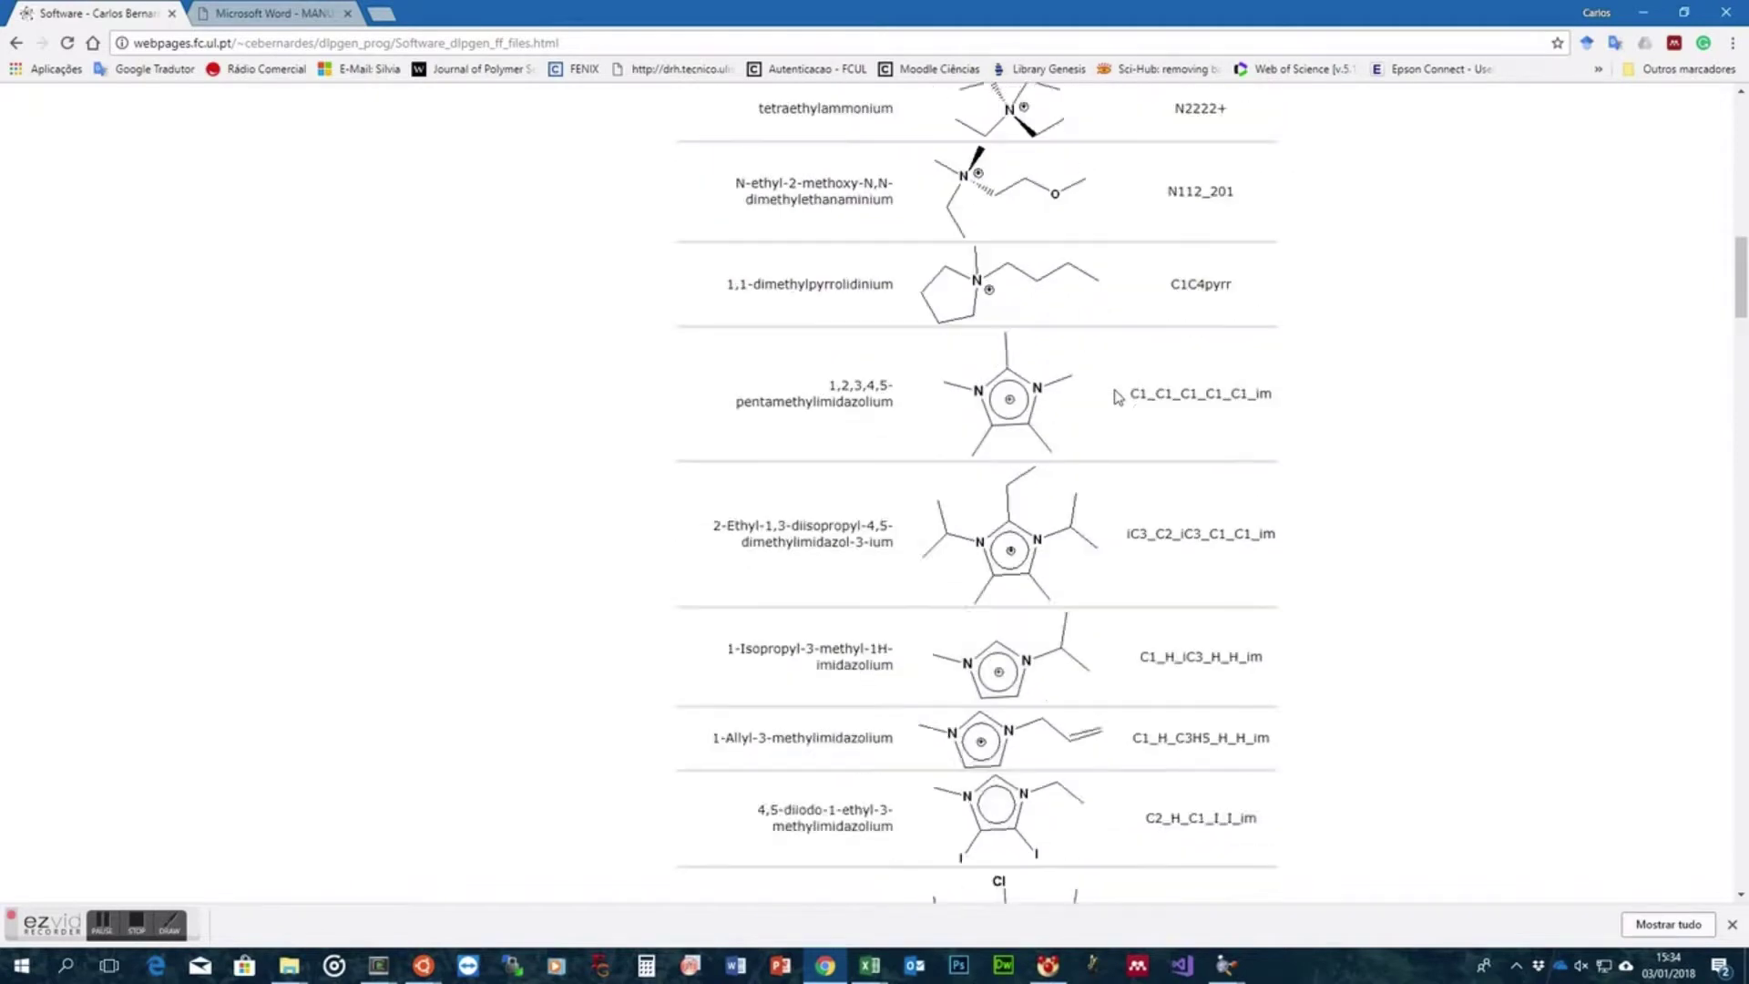
pyautogui.scroll(-2, 1119, 396)
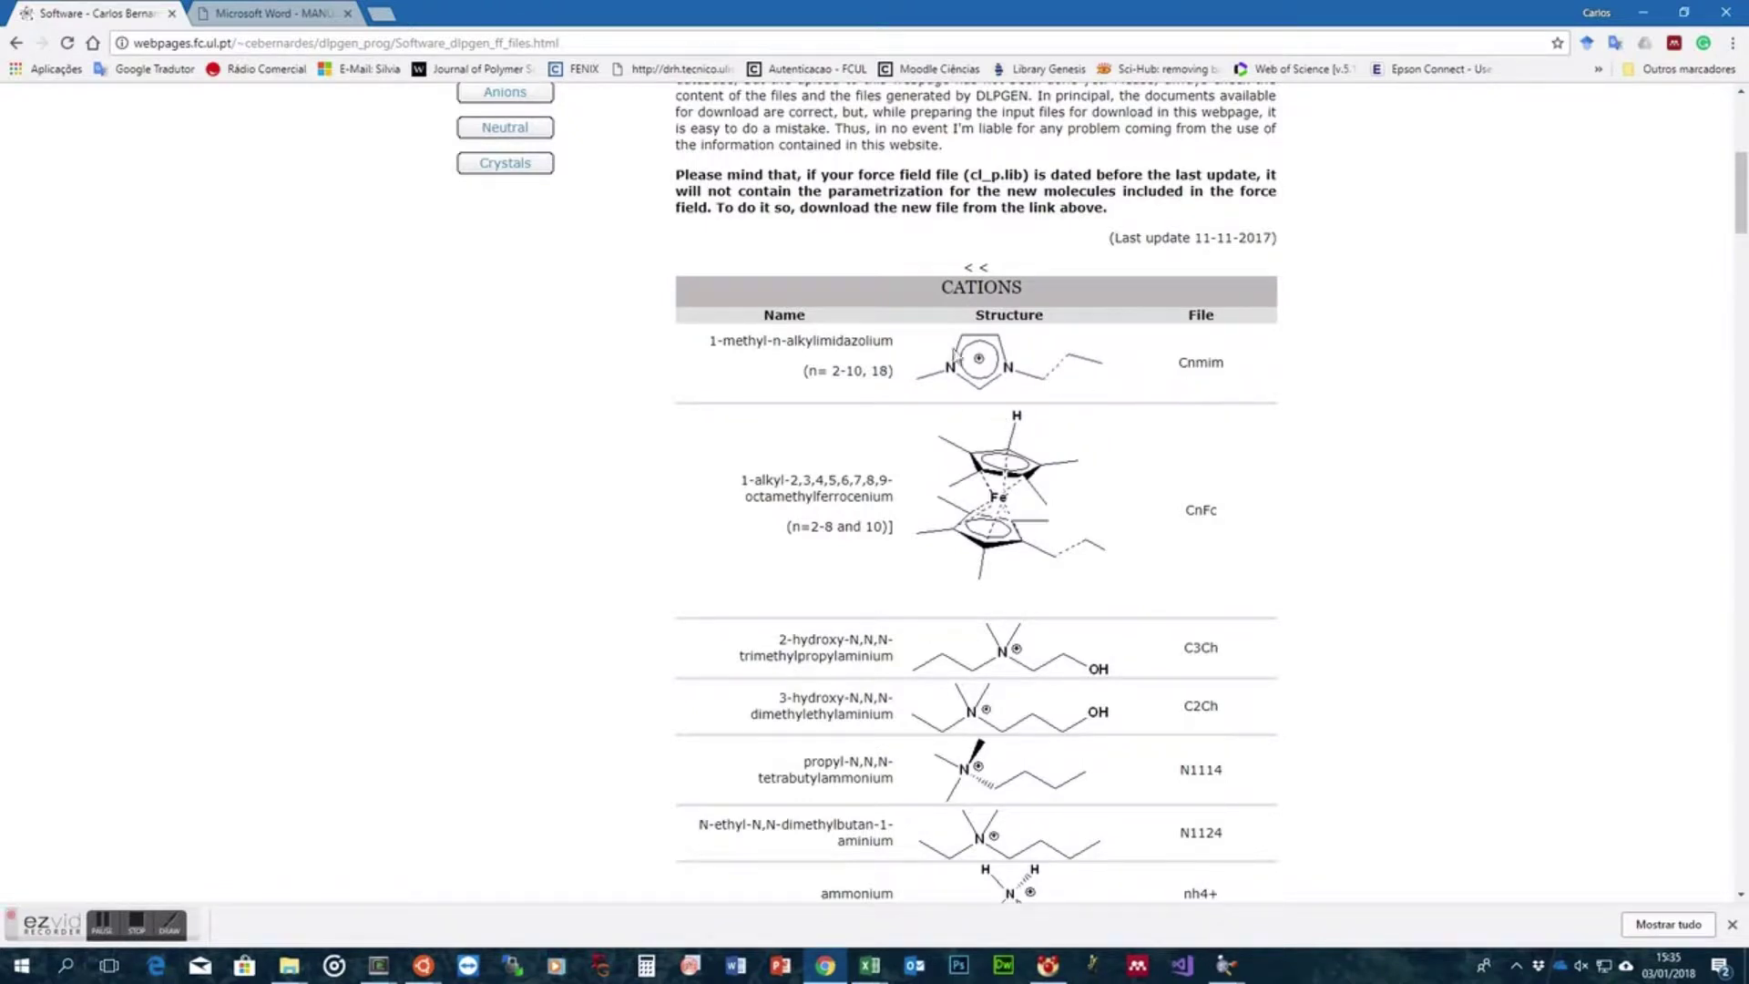
# Download the Cnmim cation force-field archive from the Cations table
pyautogui.click(1209, 368)
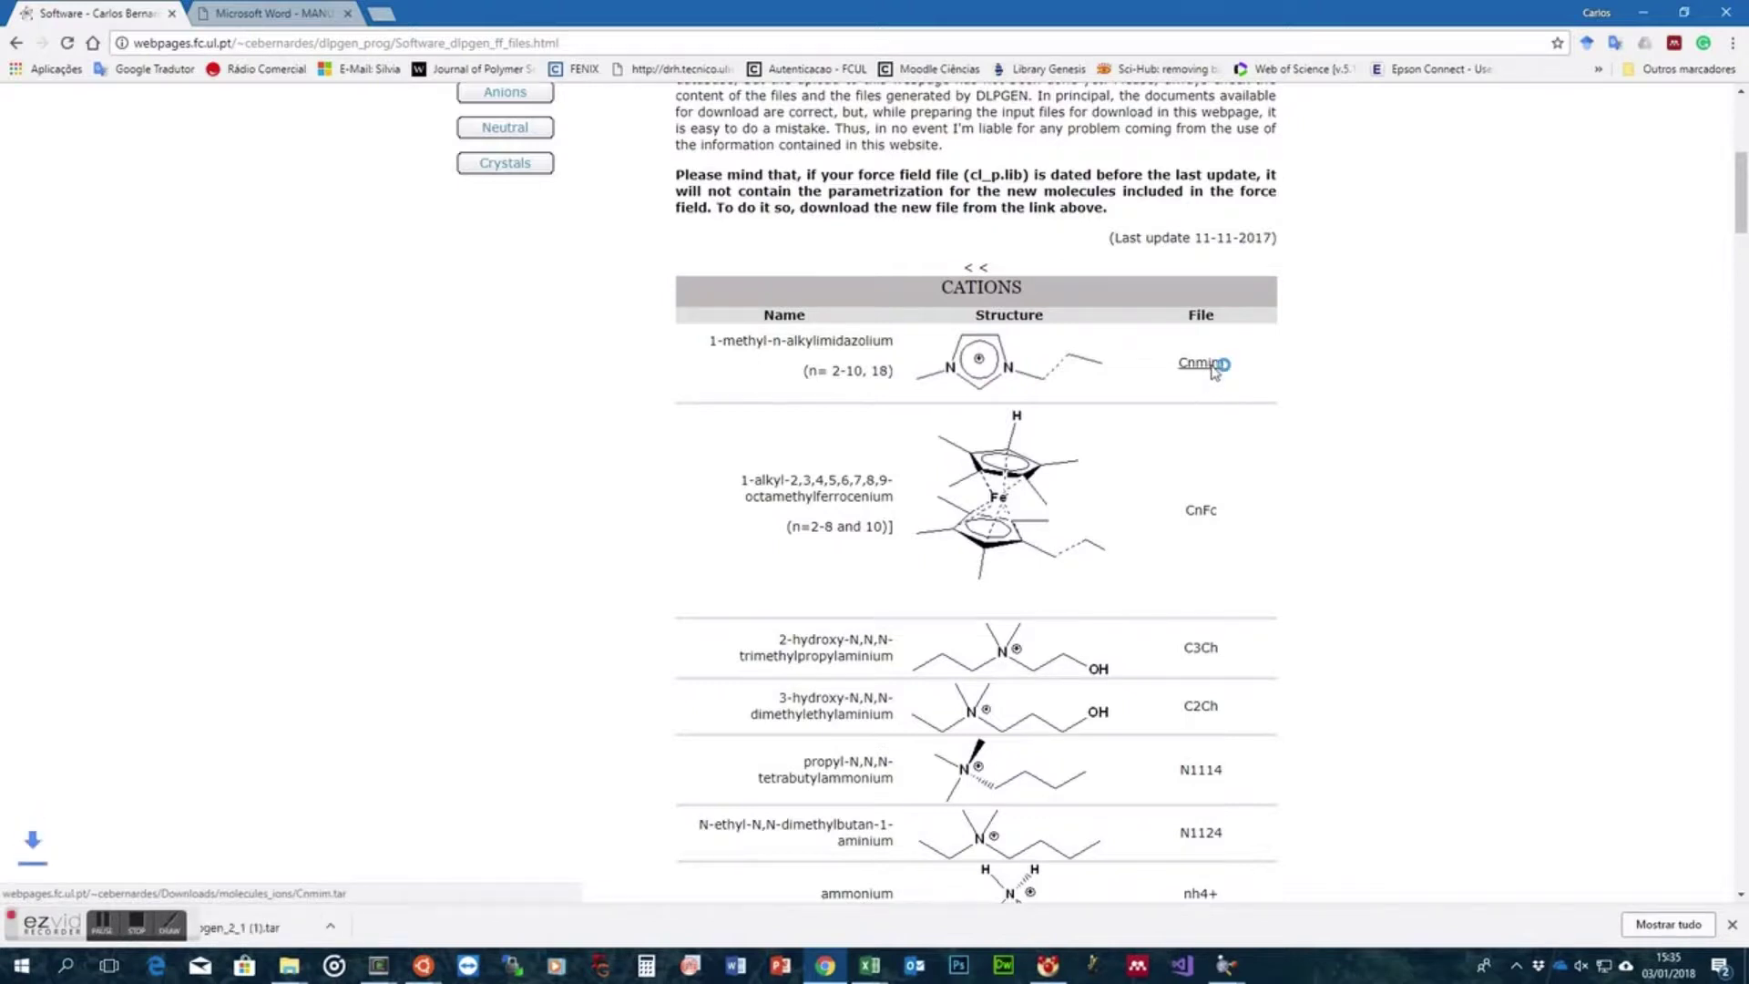
pyautogui.click(32, 931)
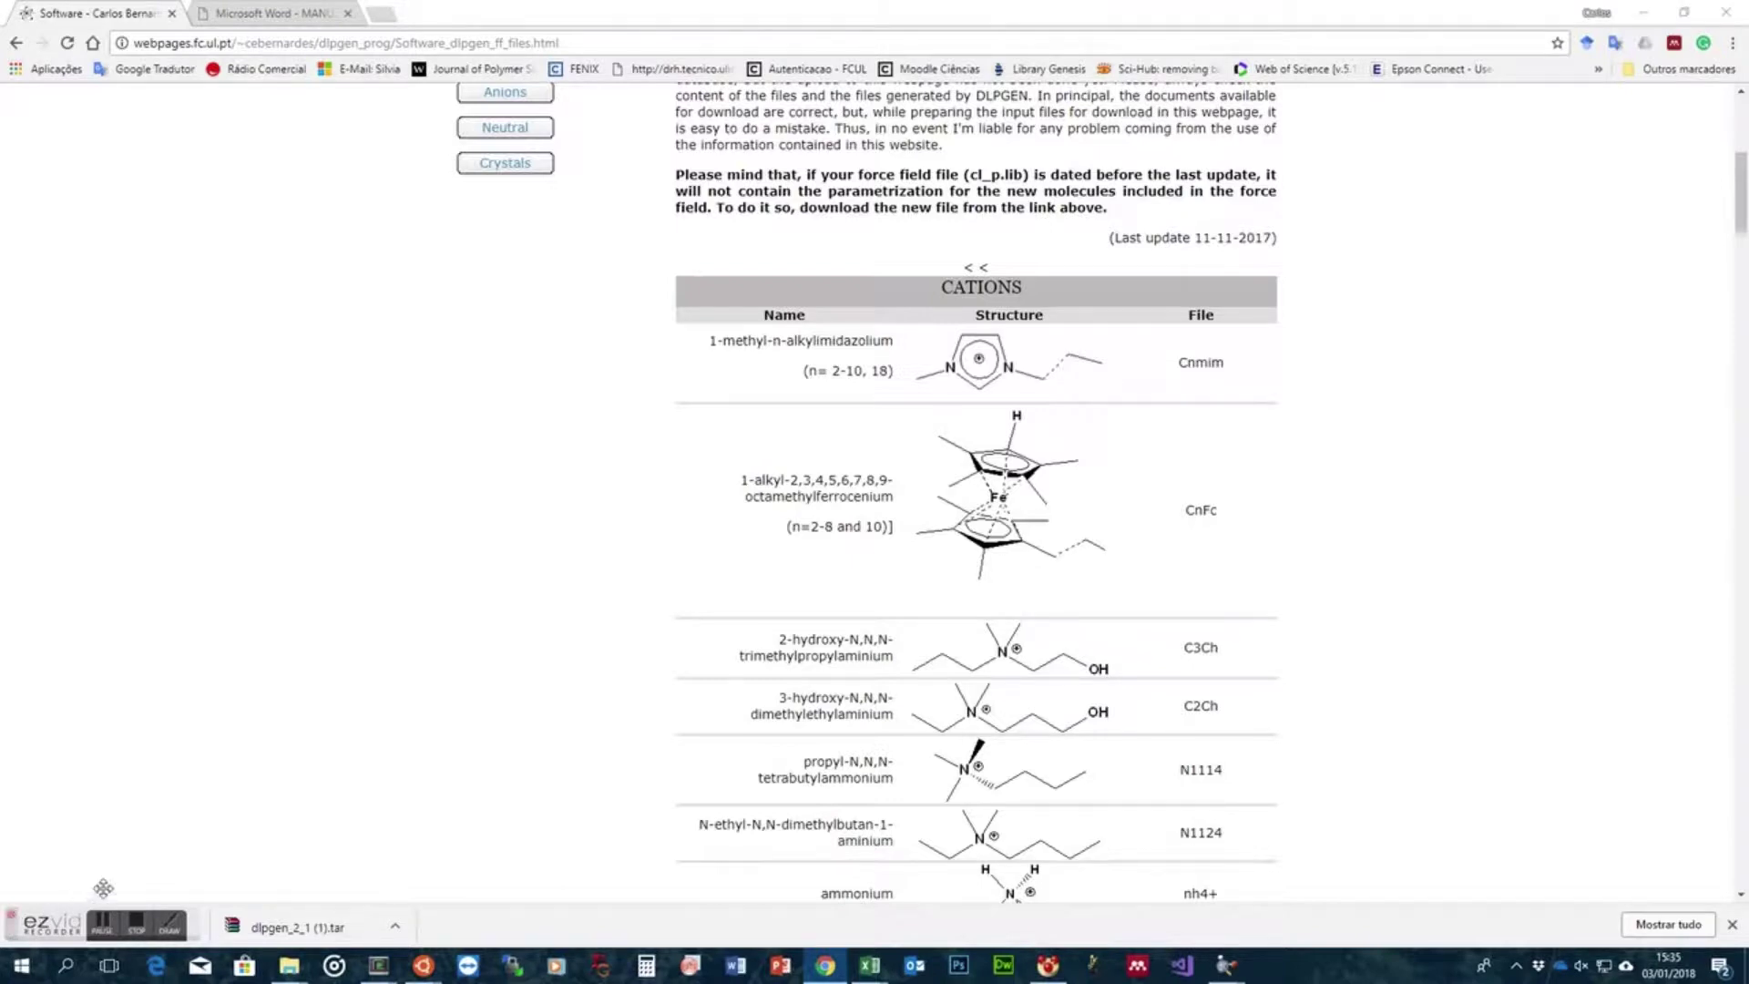
pyautogui.click(422, 760)
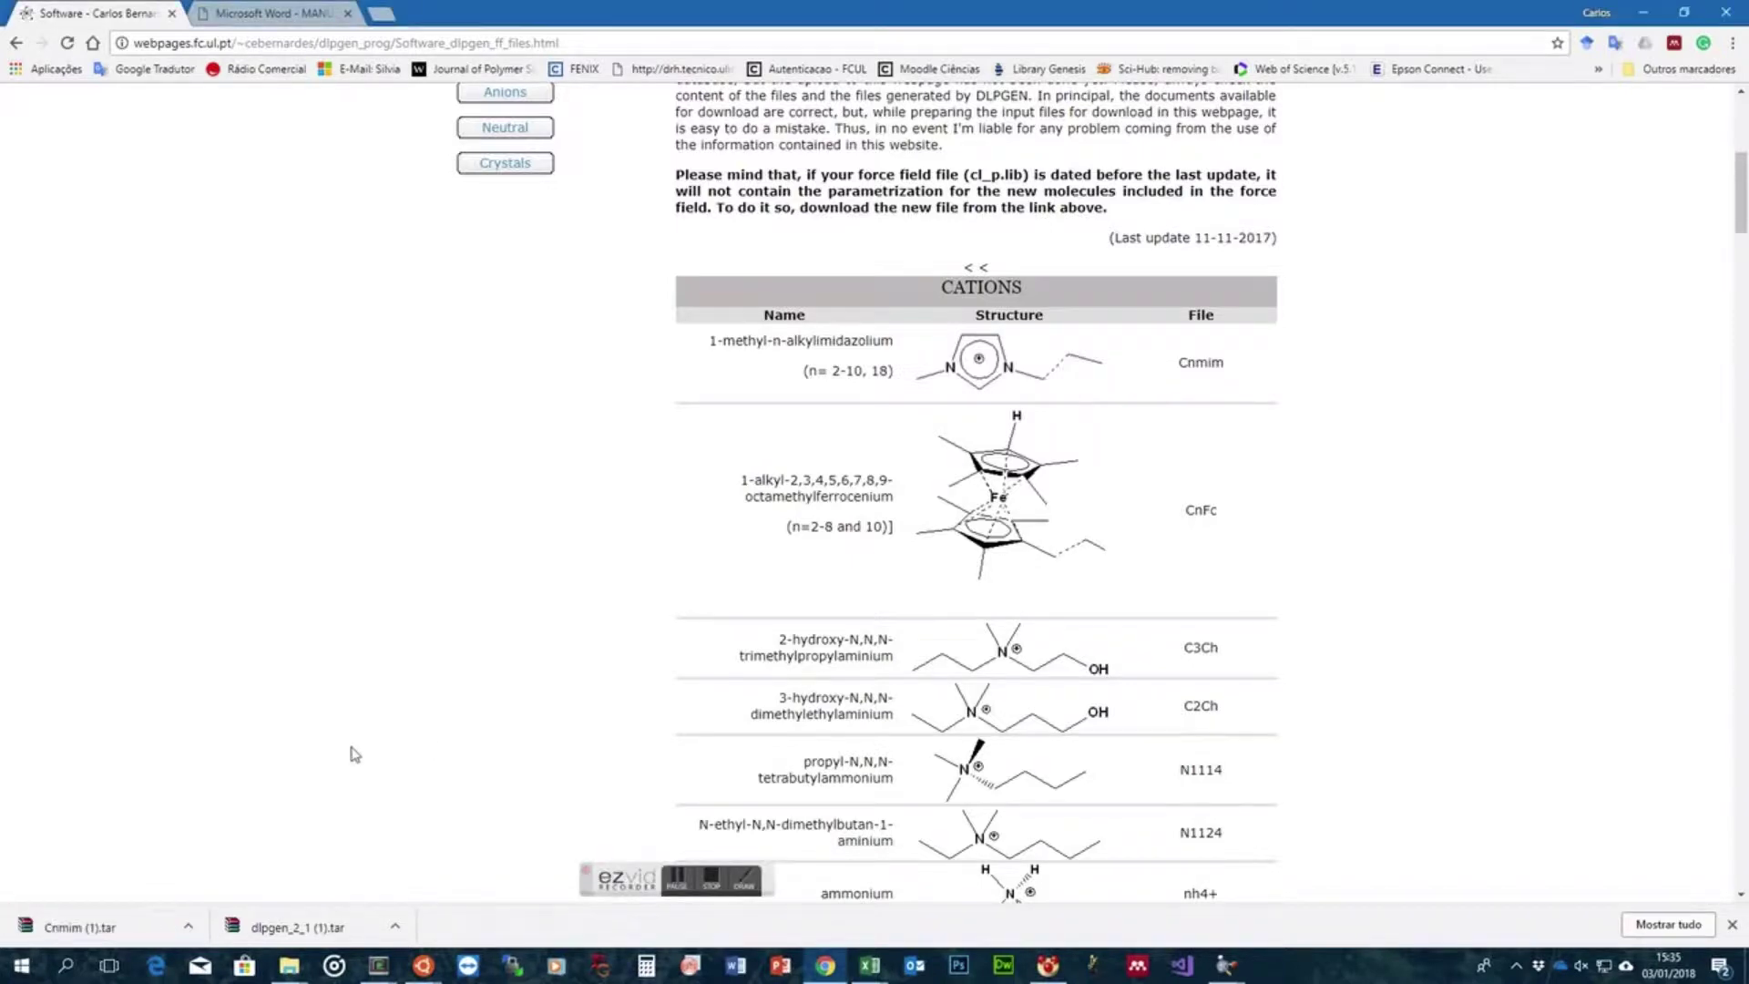
# Open Cnmim (1).tar in WinRAR and check the CnMim folder's ten .gen files
pyautogui.click(88, 927)
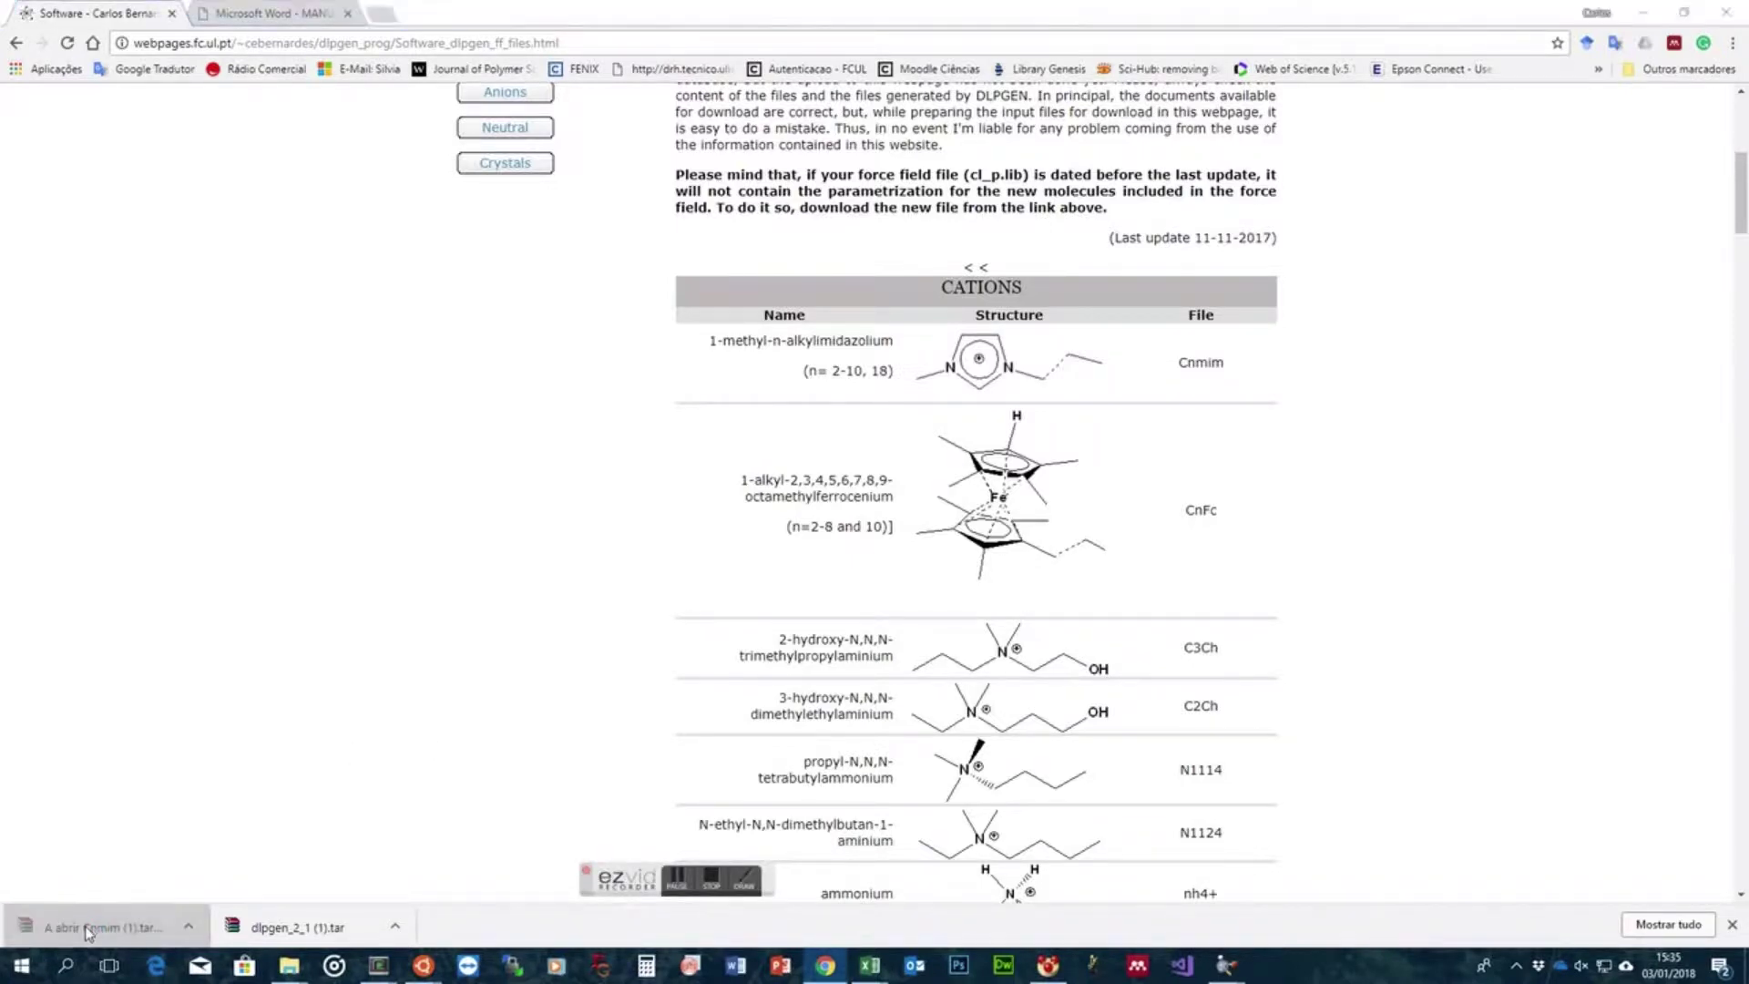
pyautogui.click(1193, 191)
pyautogui.doubleClick(325, 364)
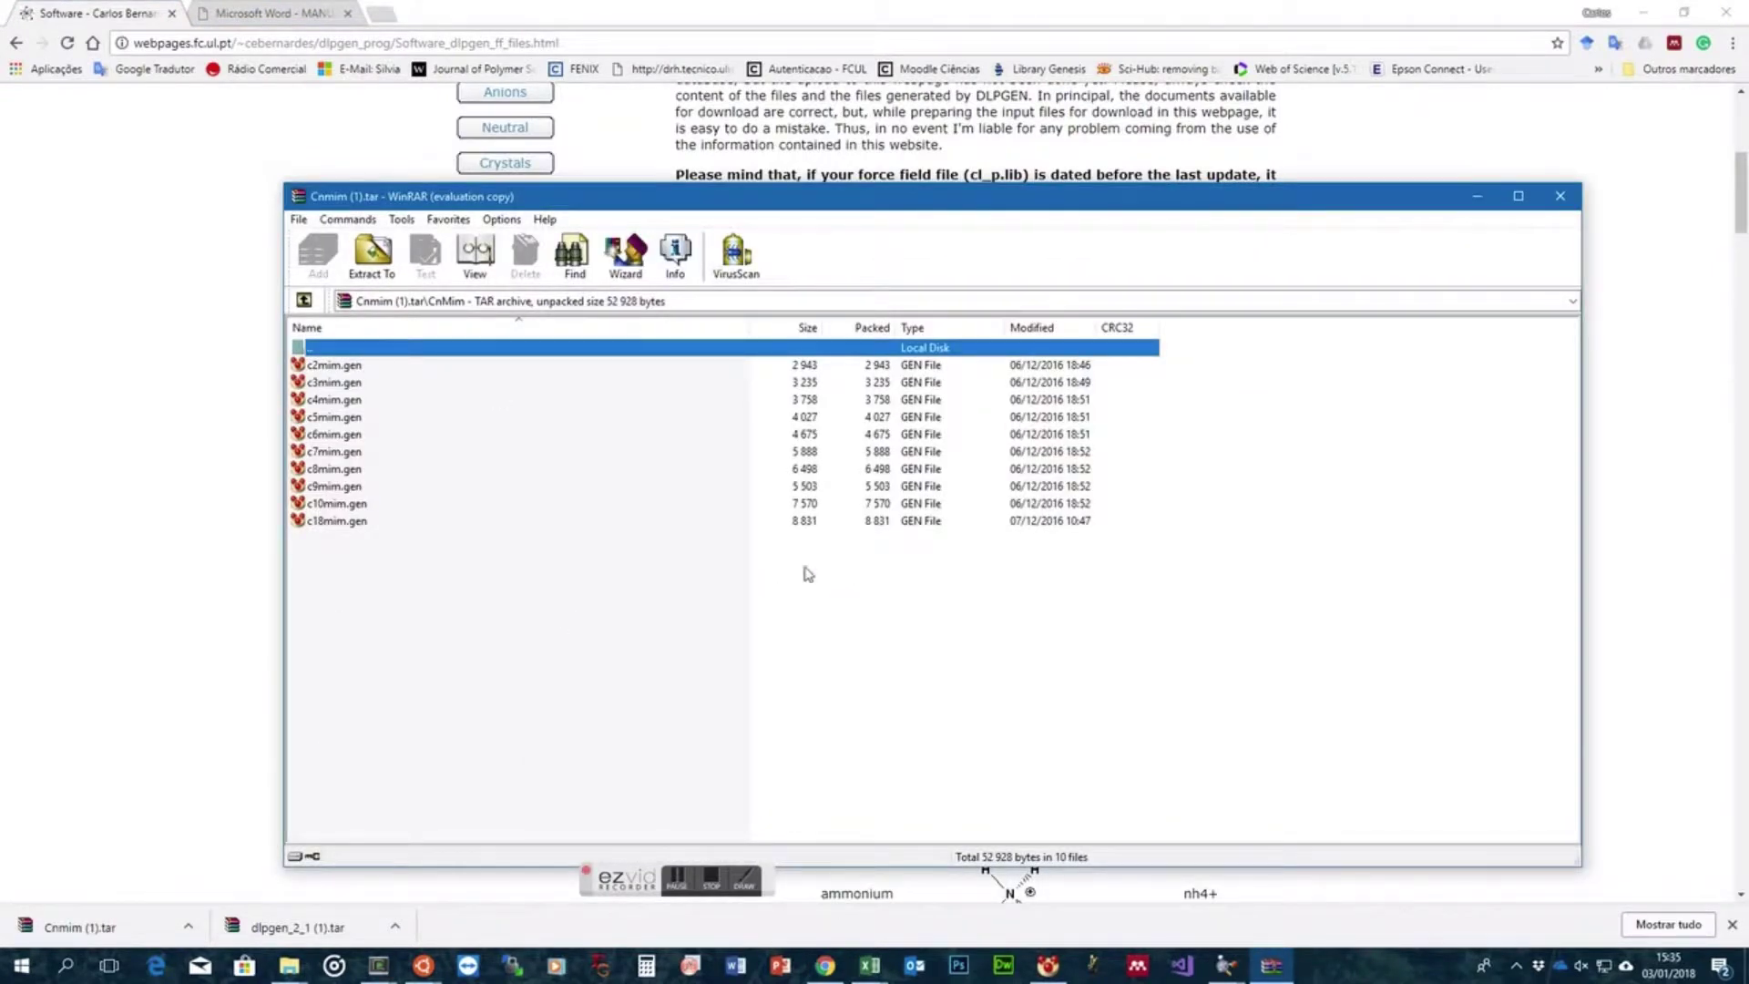
pyautogui.click(1559, 196)
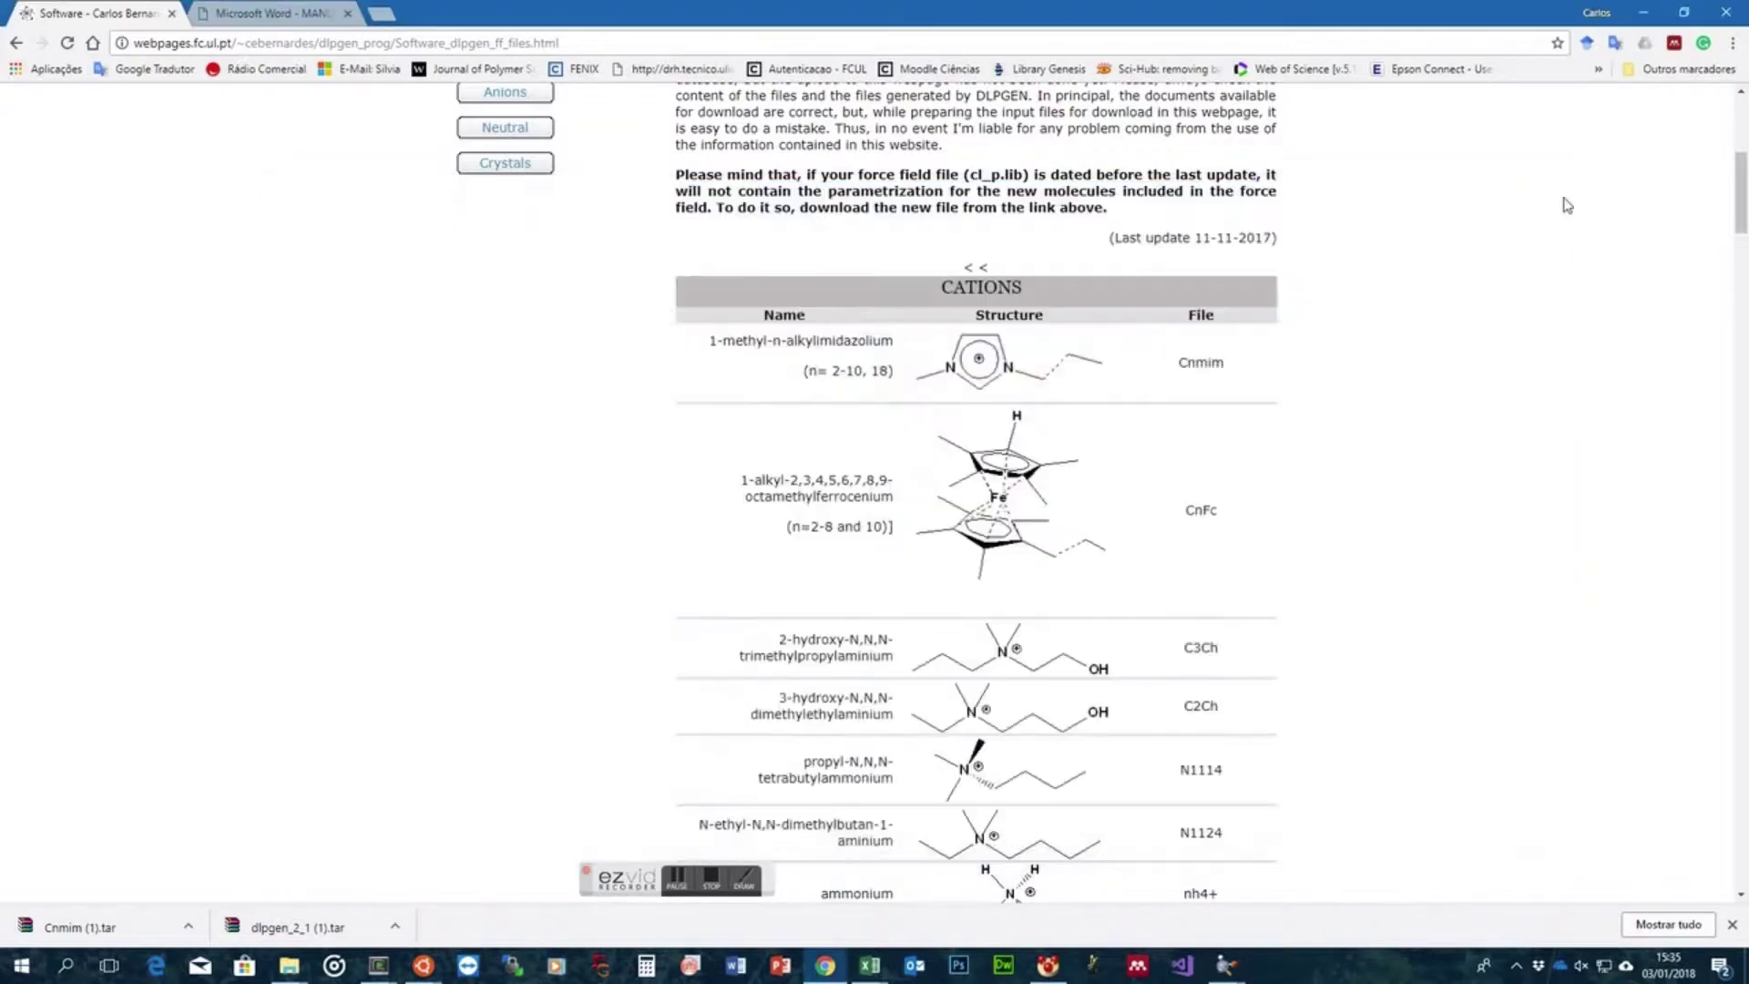
pyautogui.scroll(6, 911, 456)
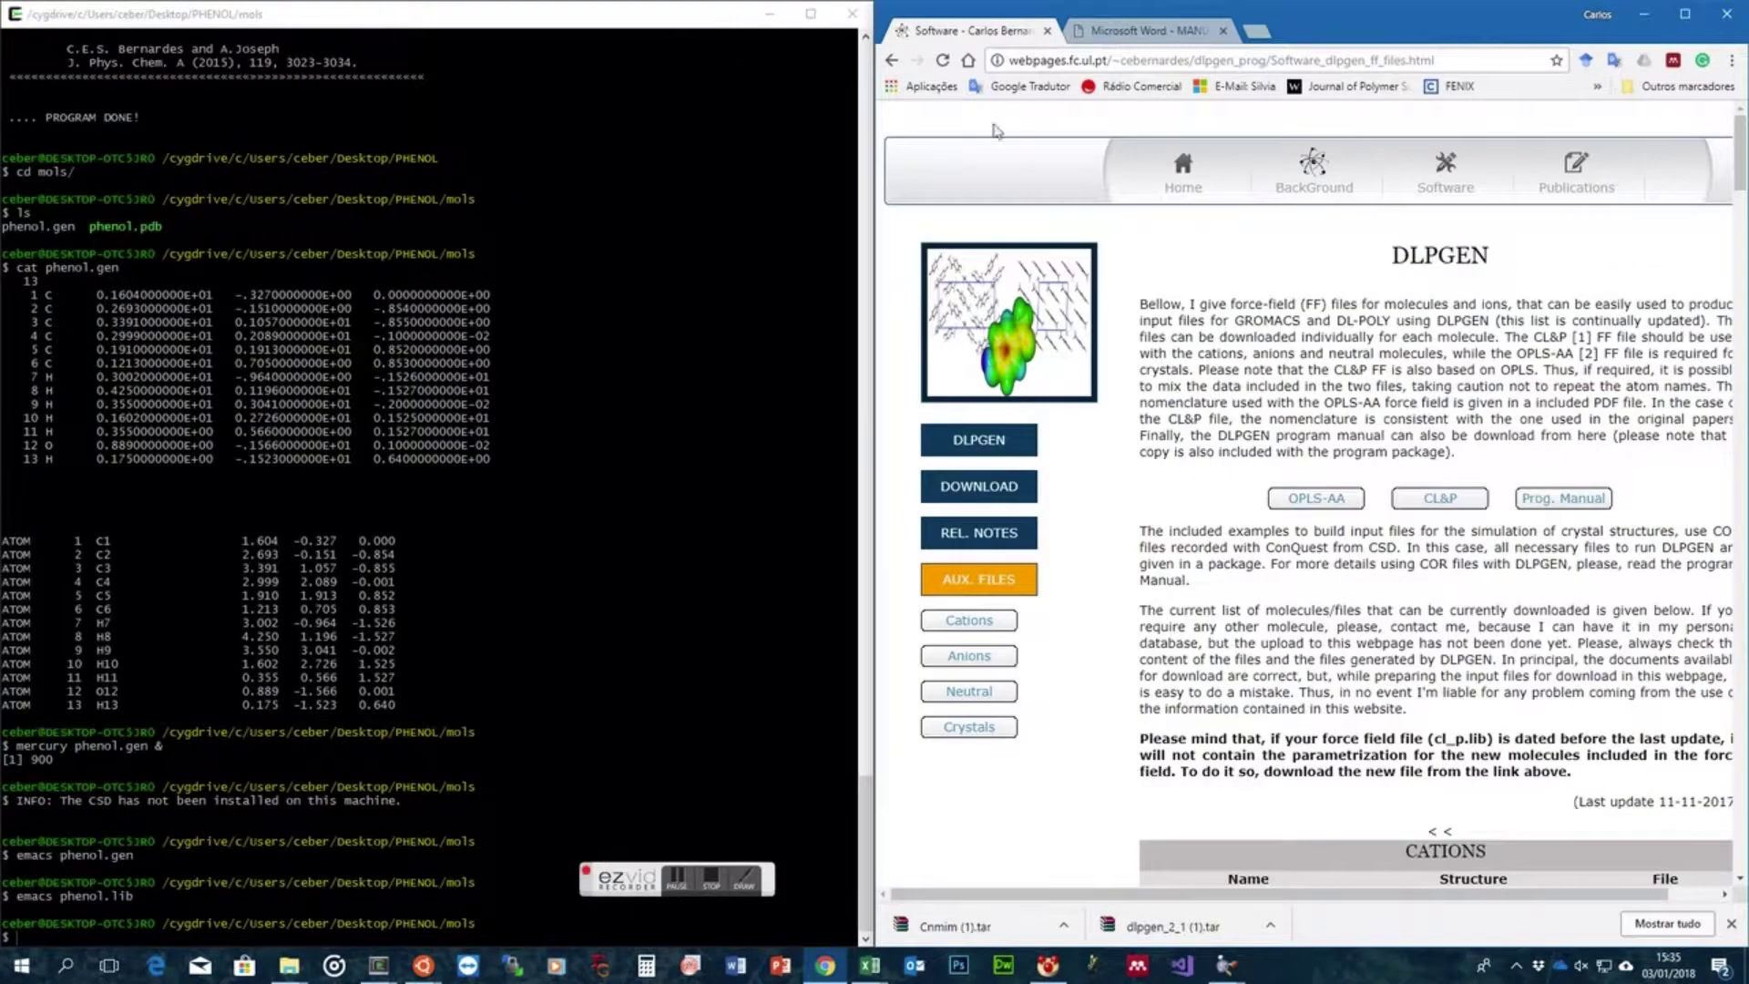
# Zoom the web page out, arrange the terminal and return to the home directory
pyautogui.hotkey('ctrl', '-')
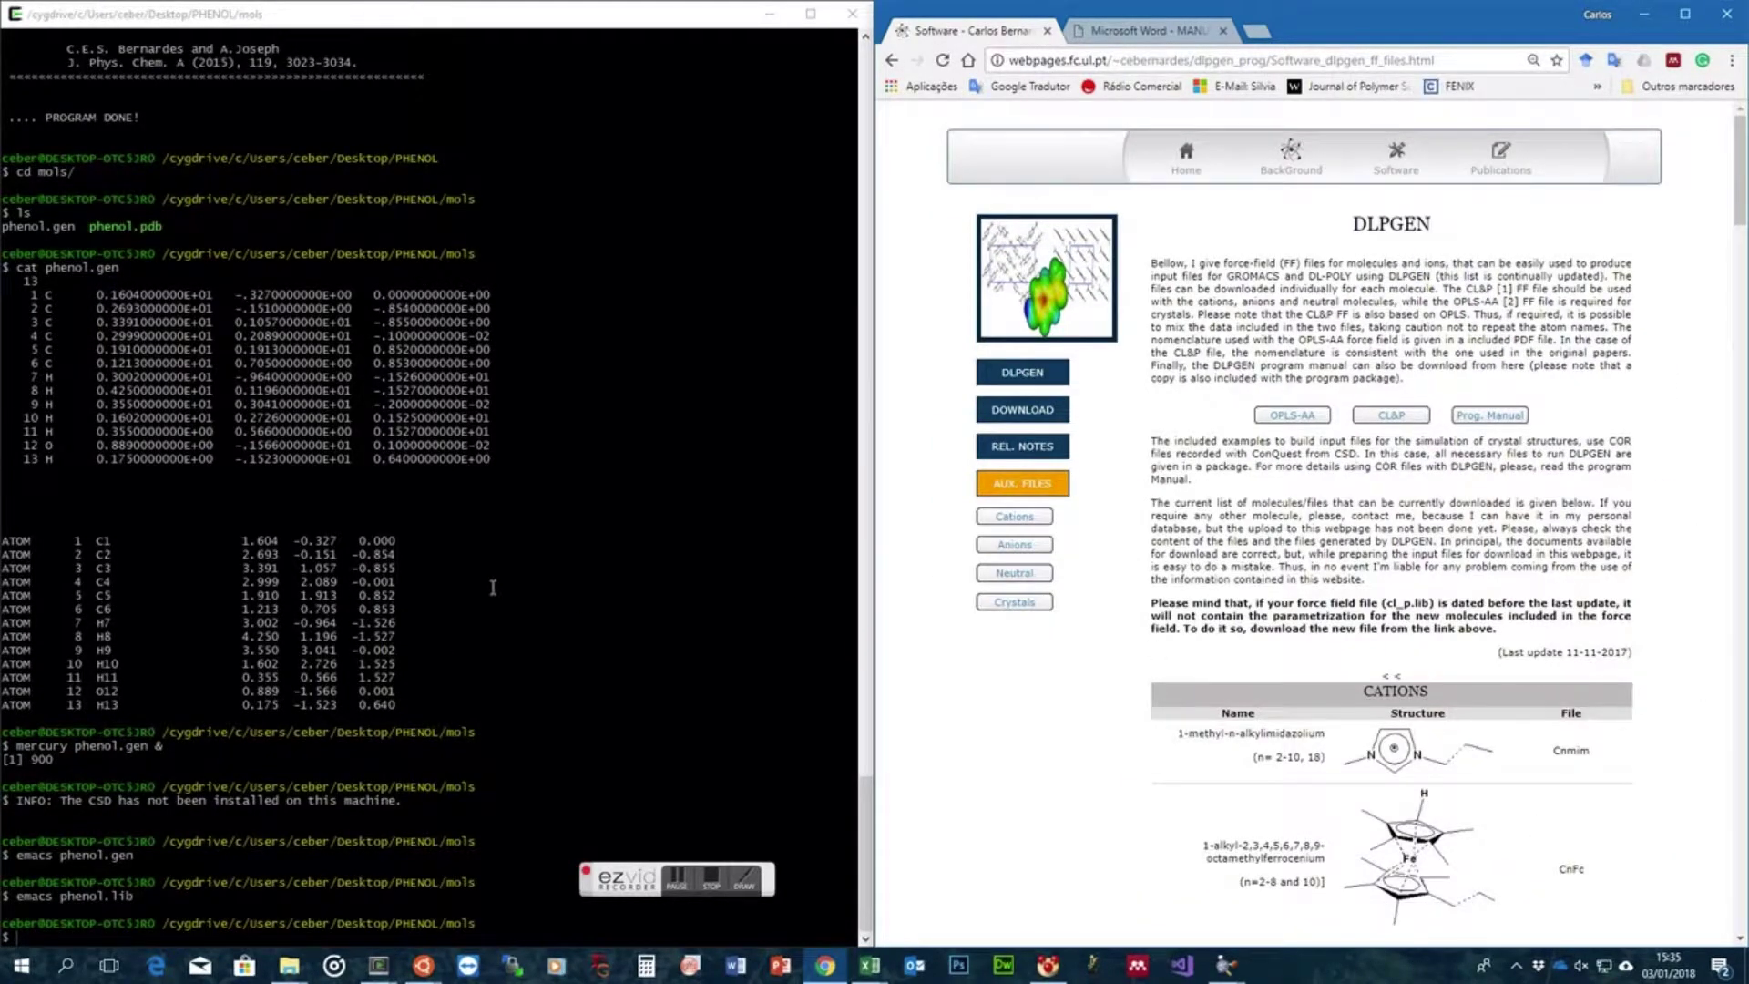
pyautogui.moveTo(619, 880); pyautogui.dragTo(852, 138)
pyautogui.click(853, 138)
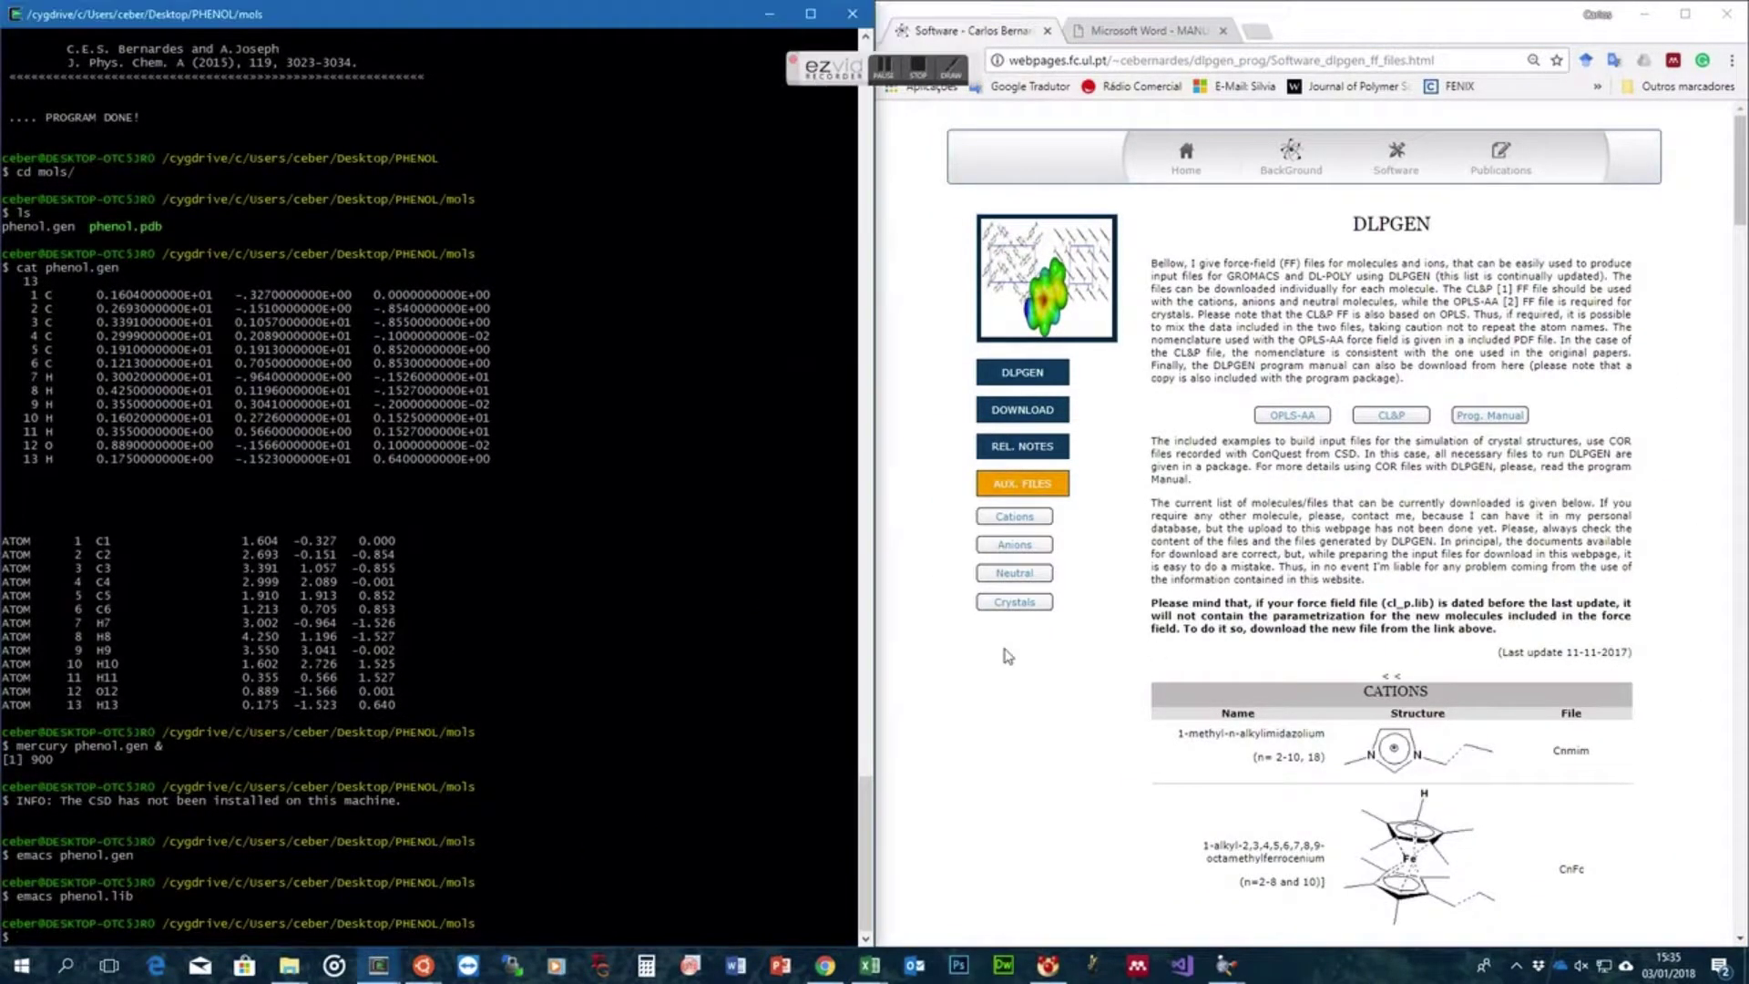
pyautogui.write('cd')
pyautogui.press('Return')
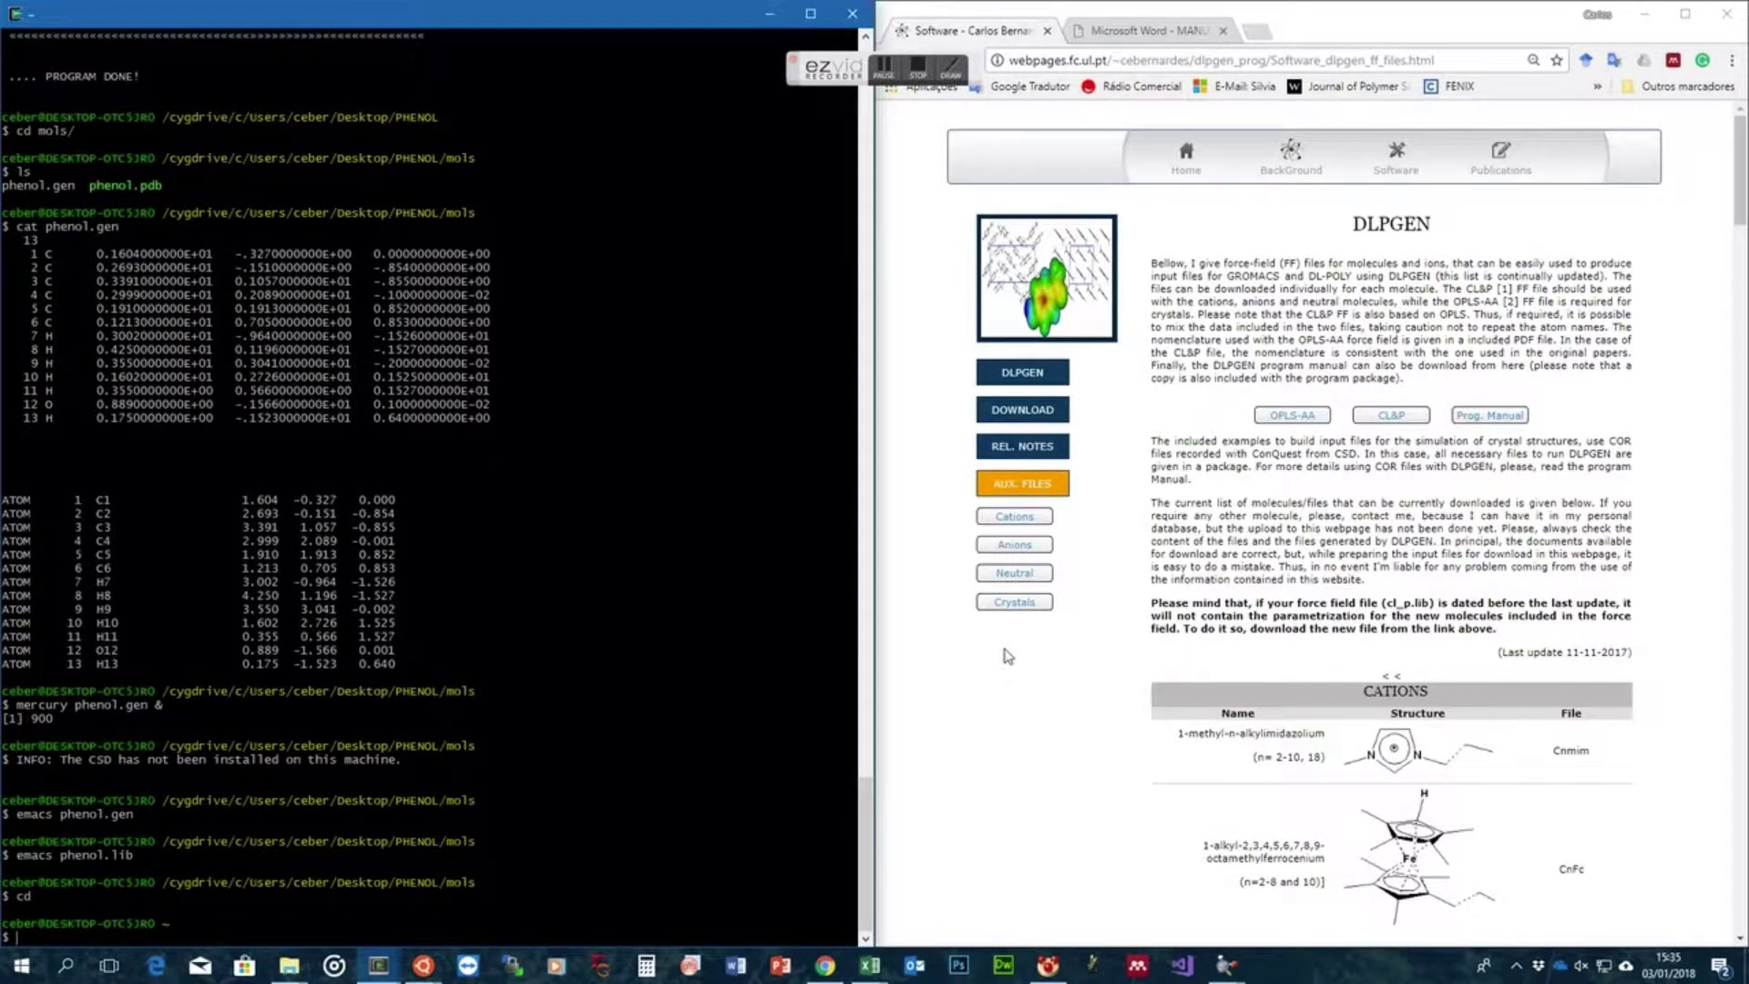
# Create the IL_TEST folder, move into it and list its empty contents
pyautogui.write('mkdir IL_TEST')
pyautogui.press('Return')
pyautogui.write('cd ')
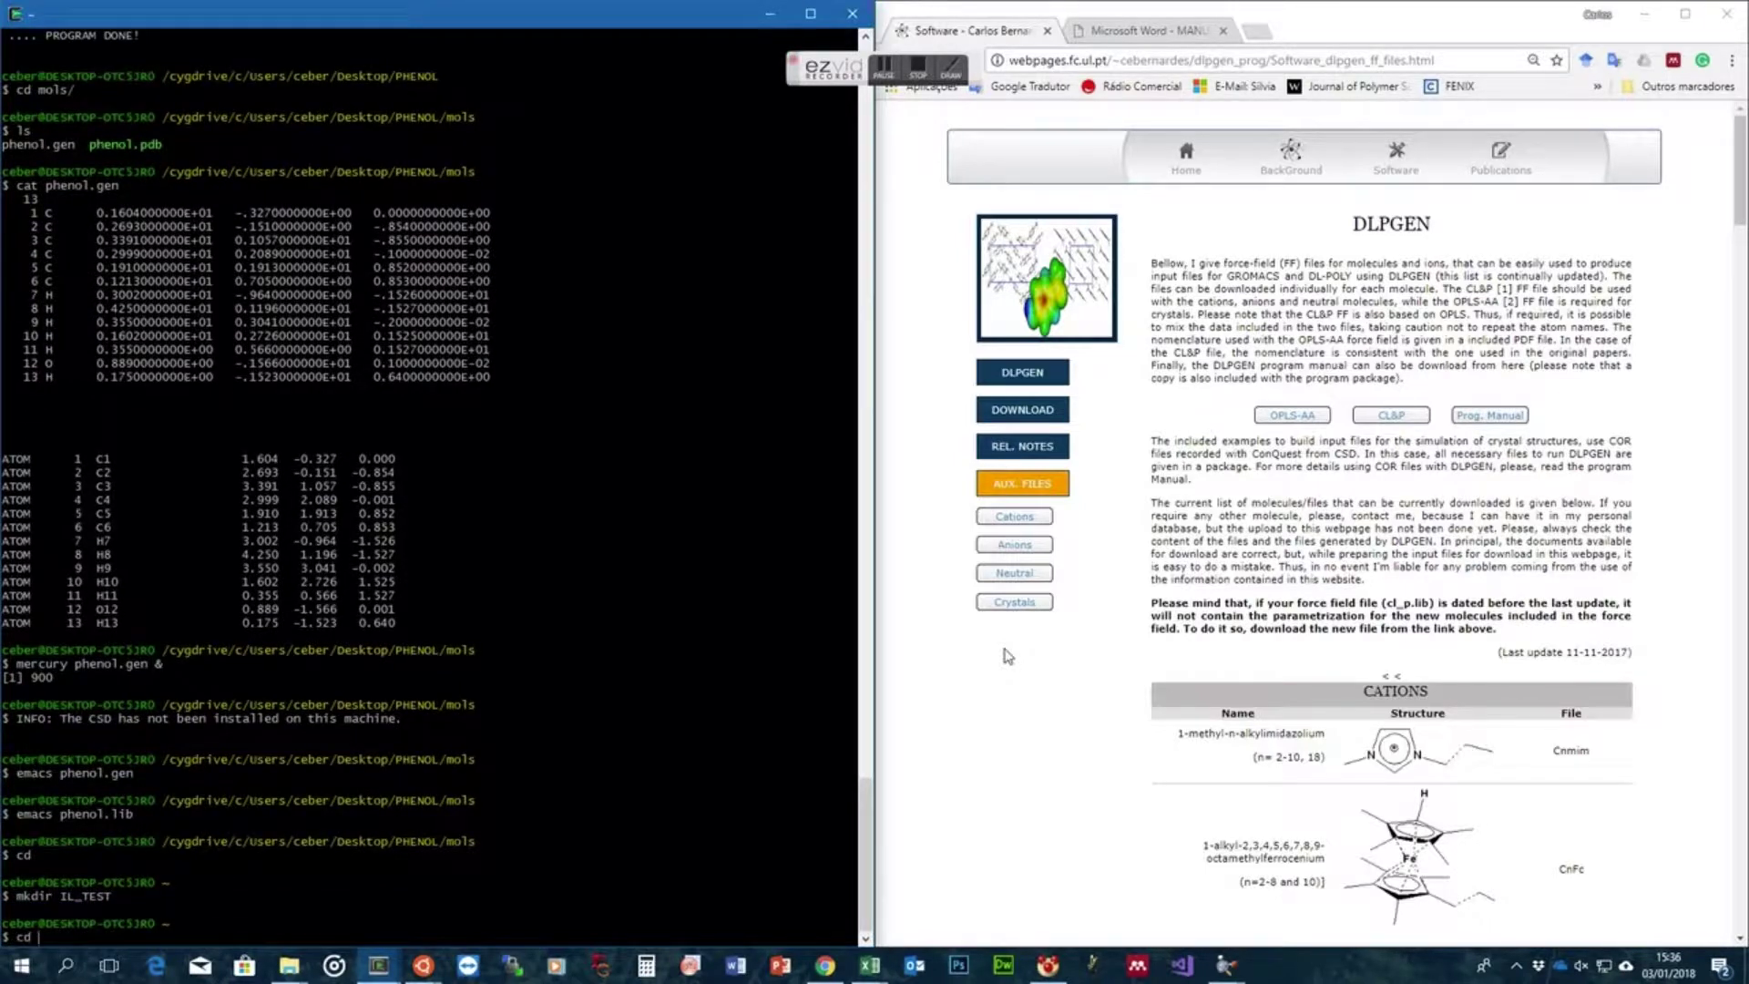
pyautogui.write('IL')
pyautogui.press('Tab')
pyautogui.press('Return')
pyautogui.write('ls')
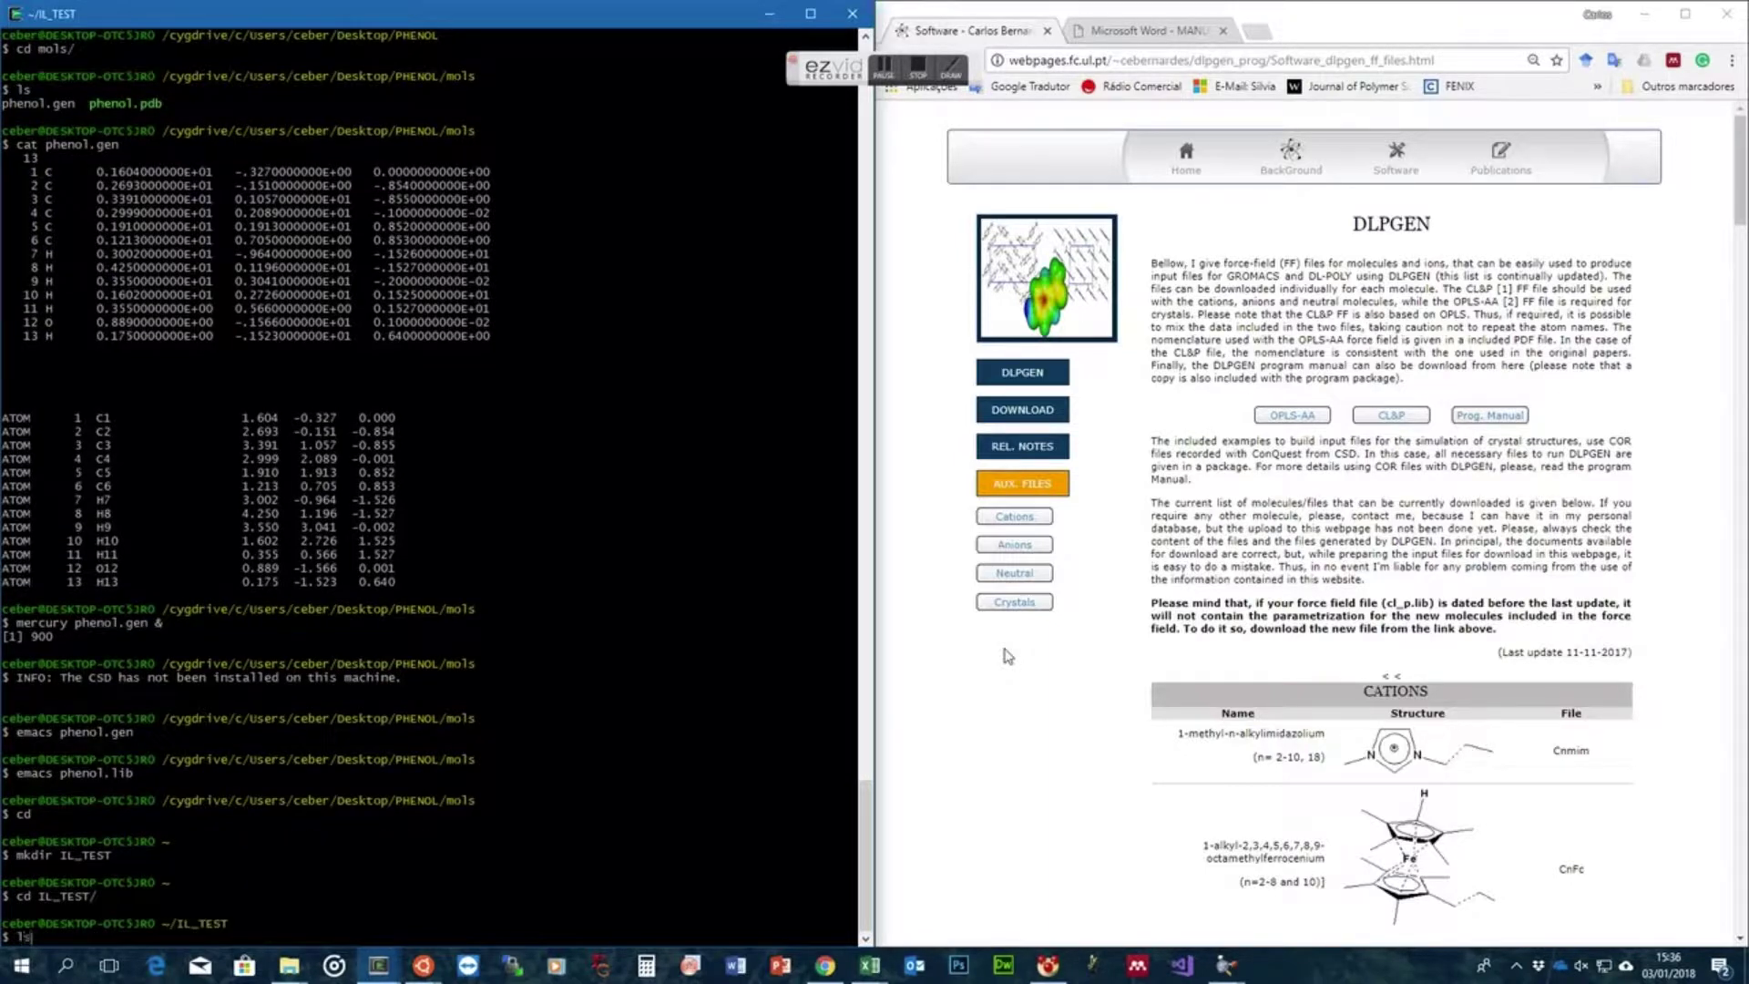
pyautogui.press('Return')
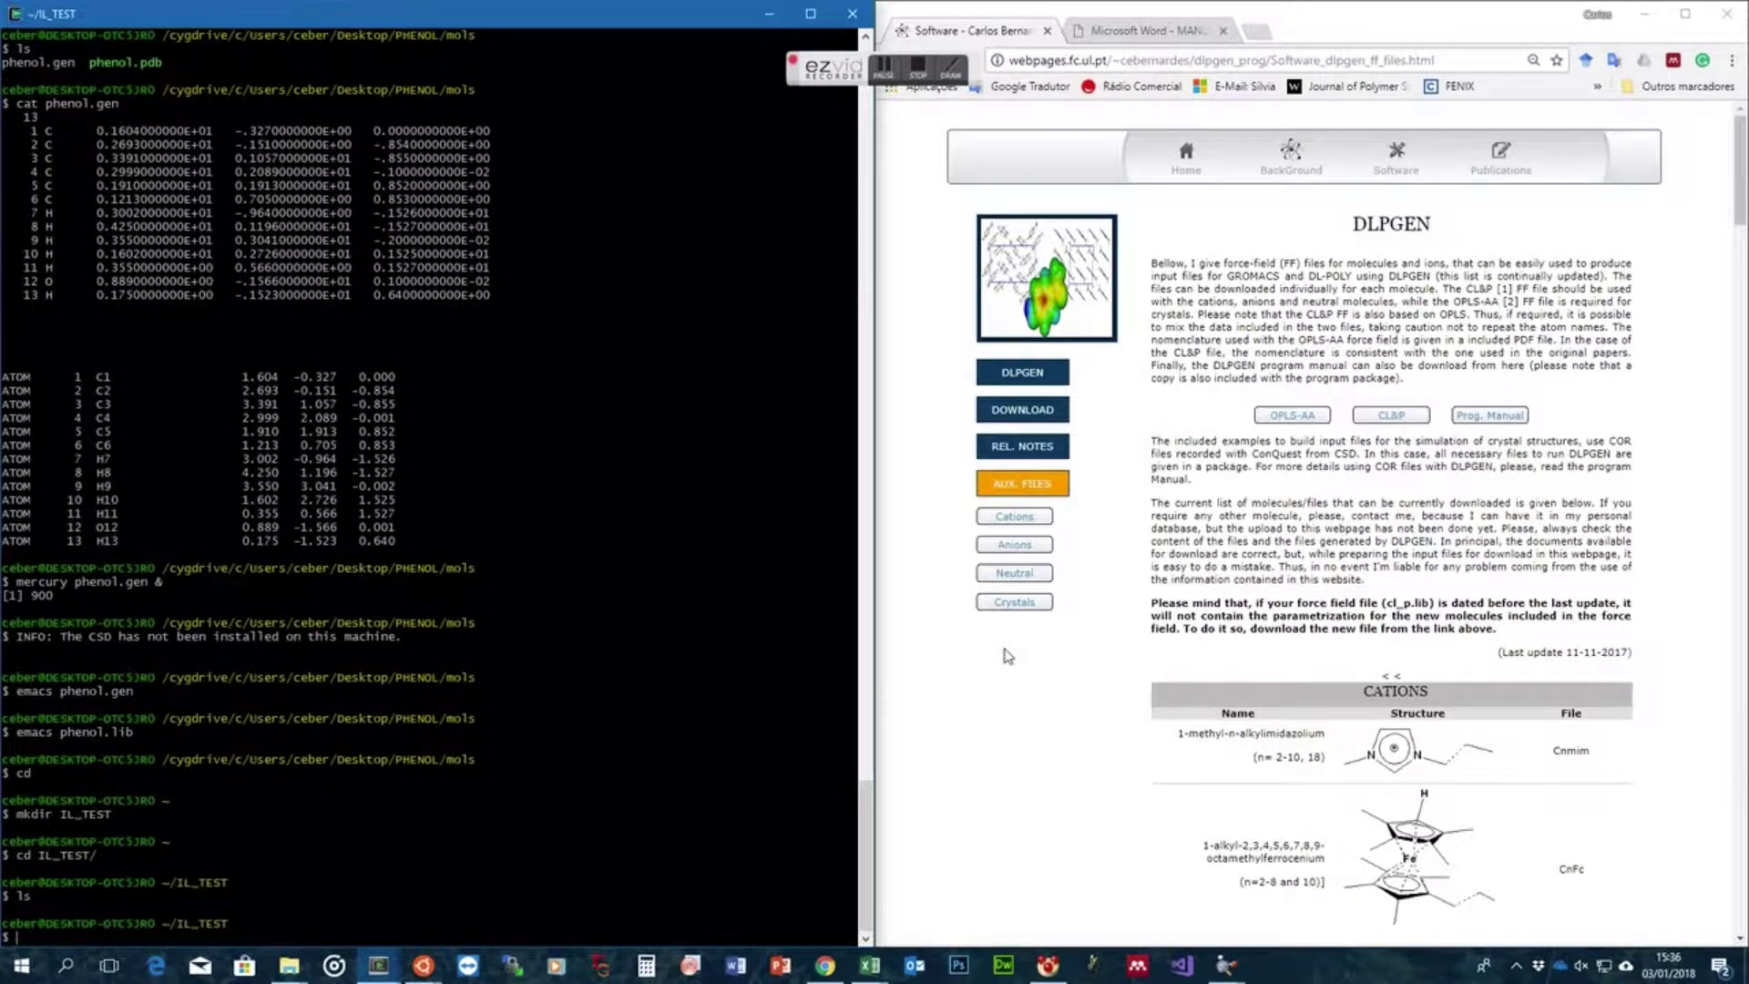
# Download the CL&P ff-cl_p archive and copy its link address for the terminal
pyautogui.click(1391, 417)
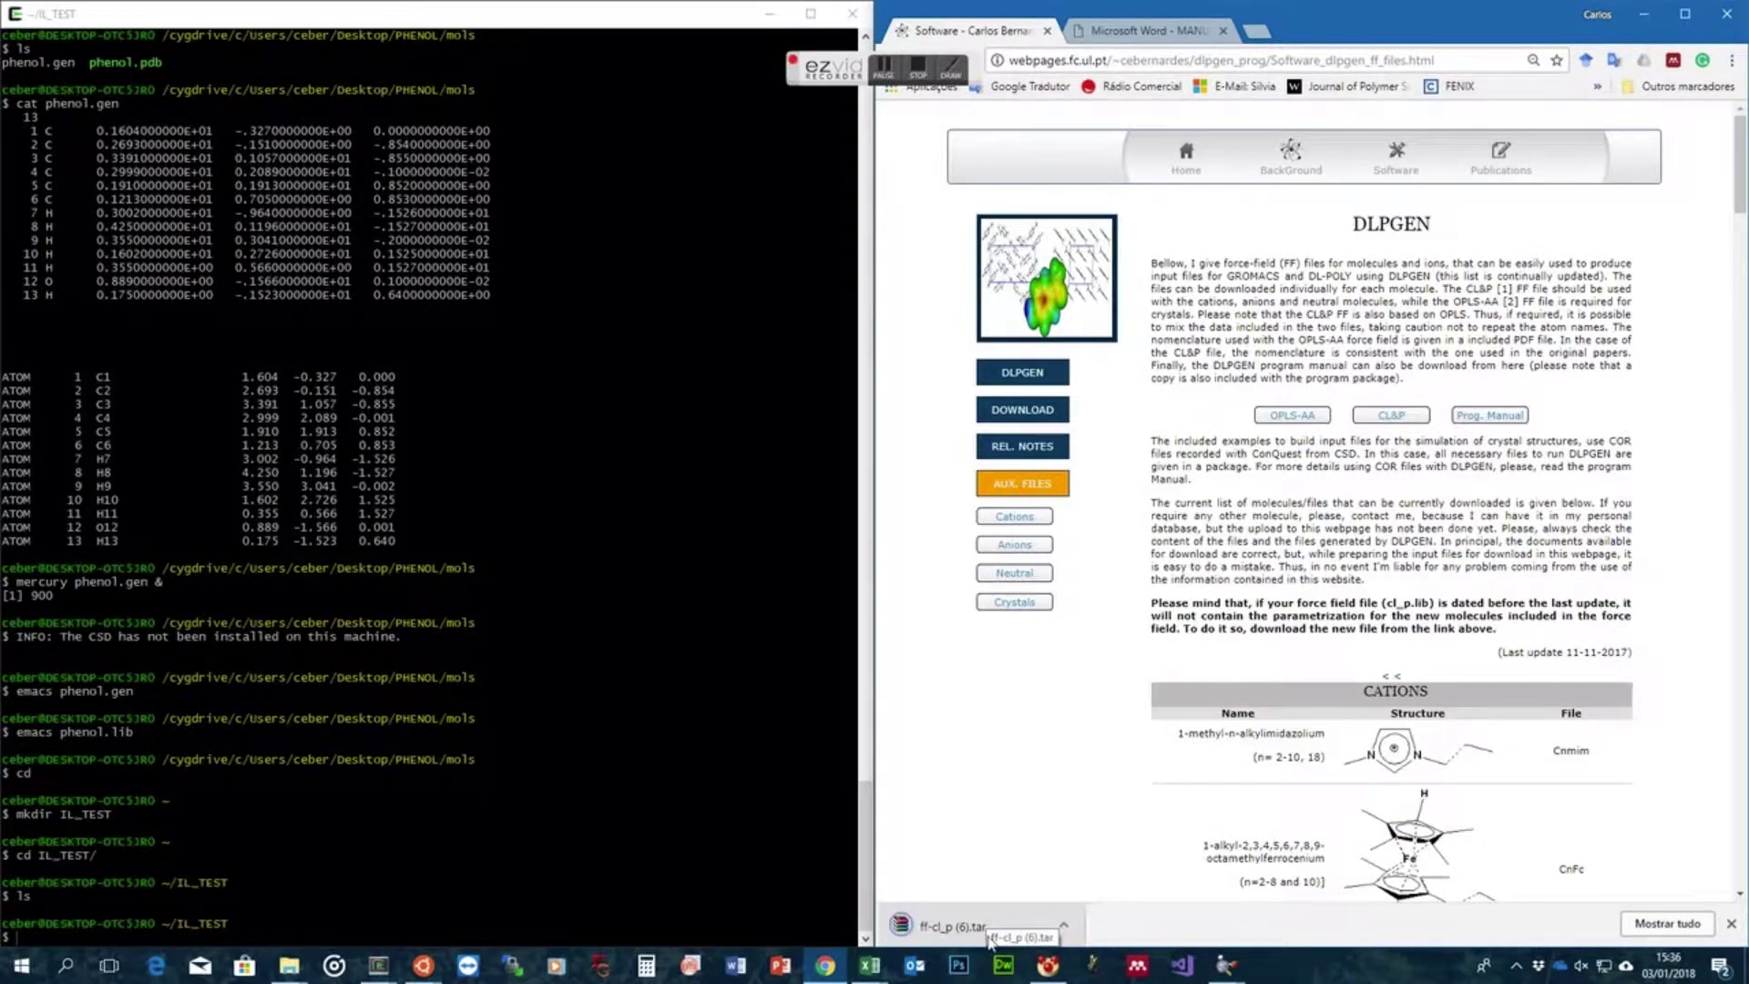
pyautogui.rightClick(1400, 424)
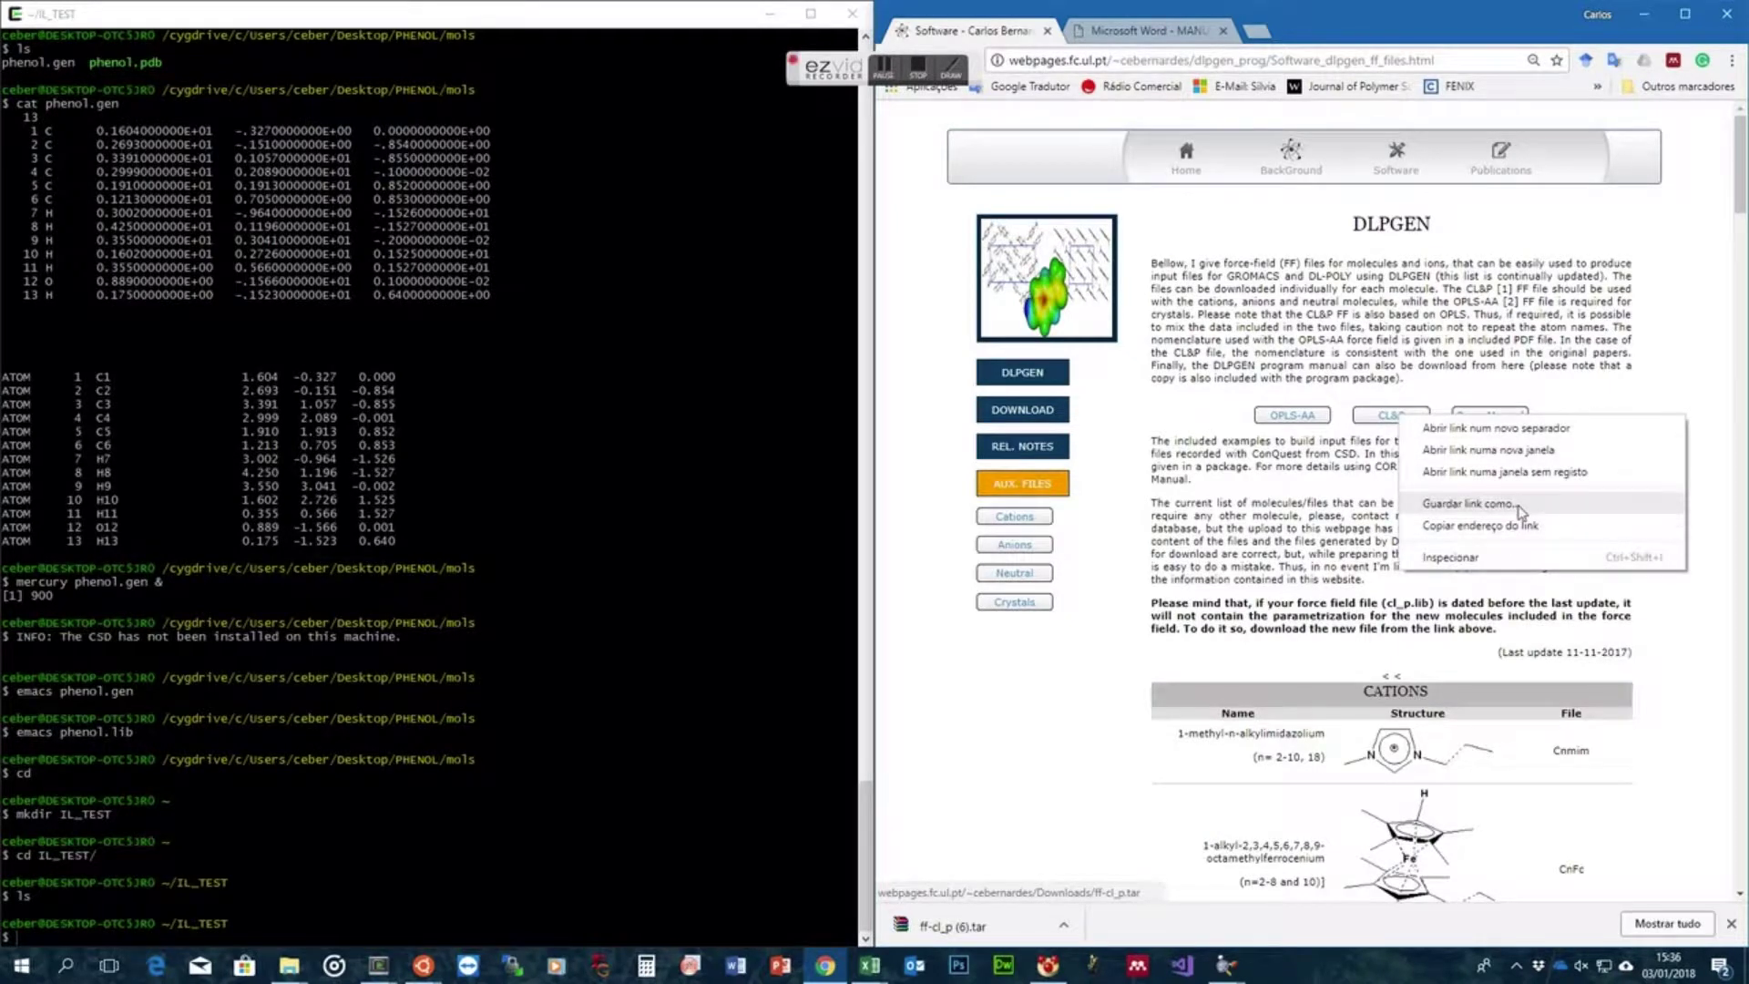
pyautogui.click(542, 785)
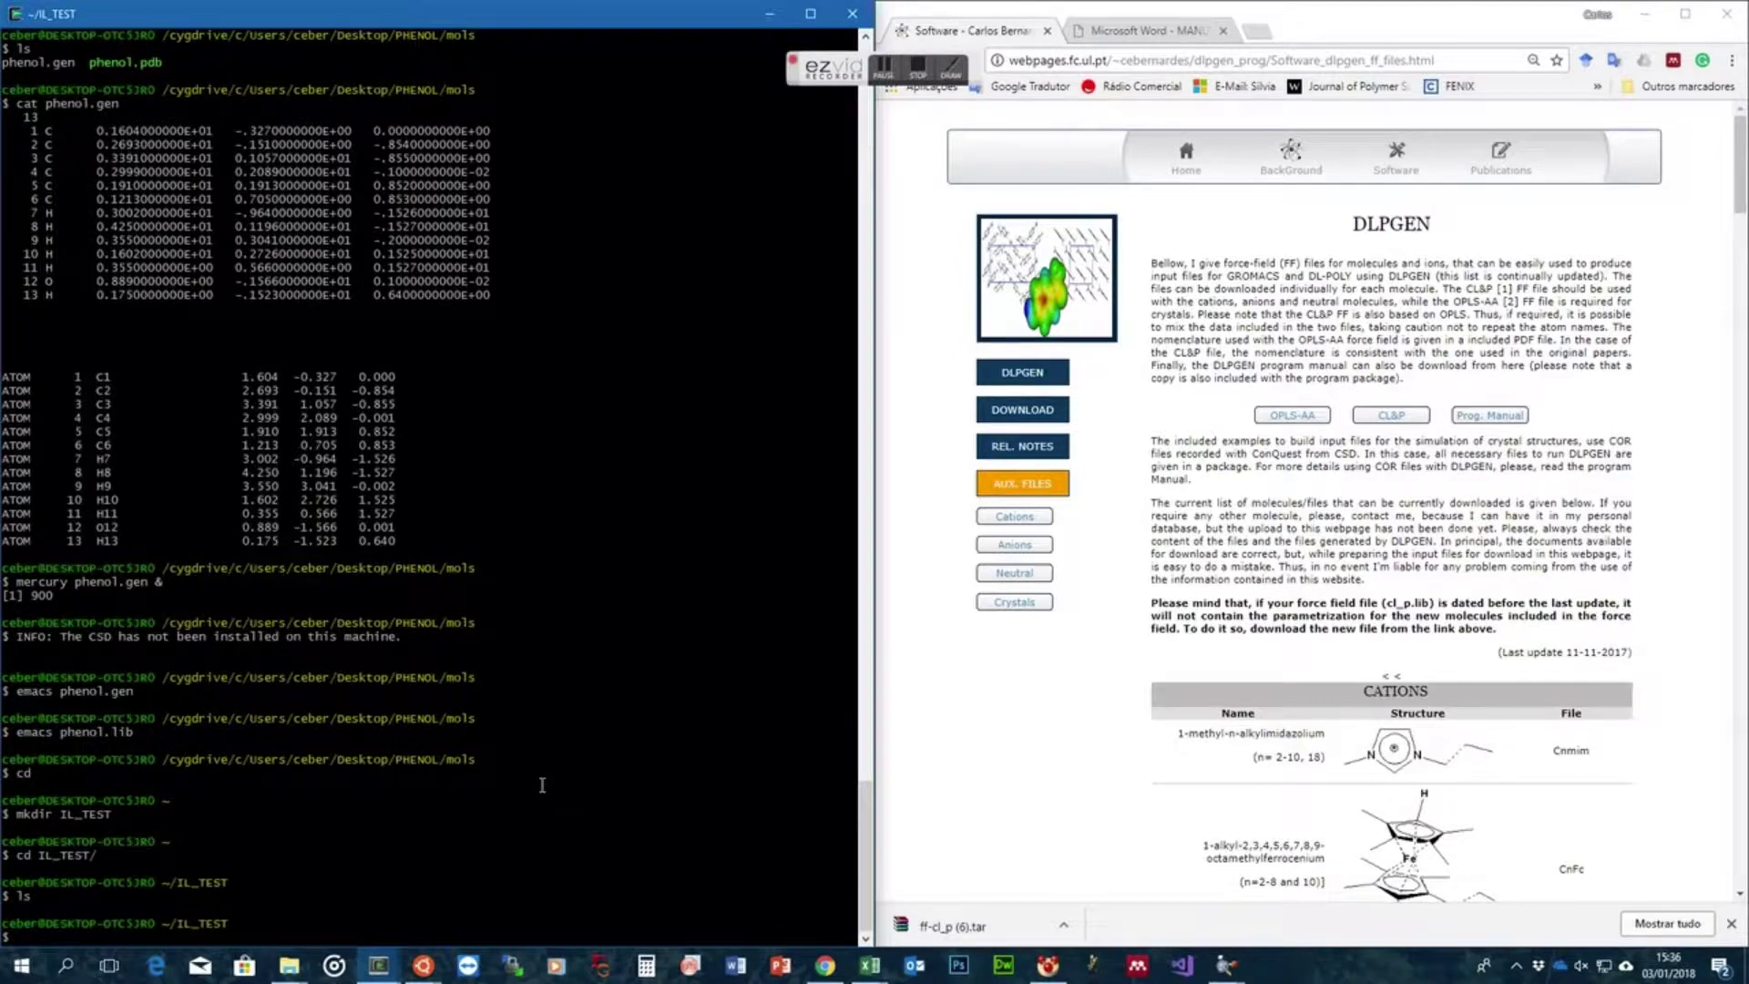
pyautogui.write('get')
# Fetch ff-cl_p.tar into IL_TEST with wget using the copied CL&P link, then list it
pyautogui.write('http://webpages.fc.ul.pt/~cebernardes/Downloads/ff-cl_p.tar')
pyautogui.press('Return')
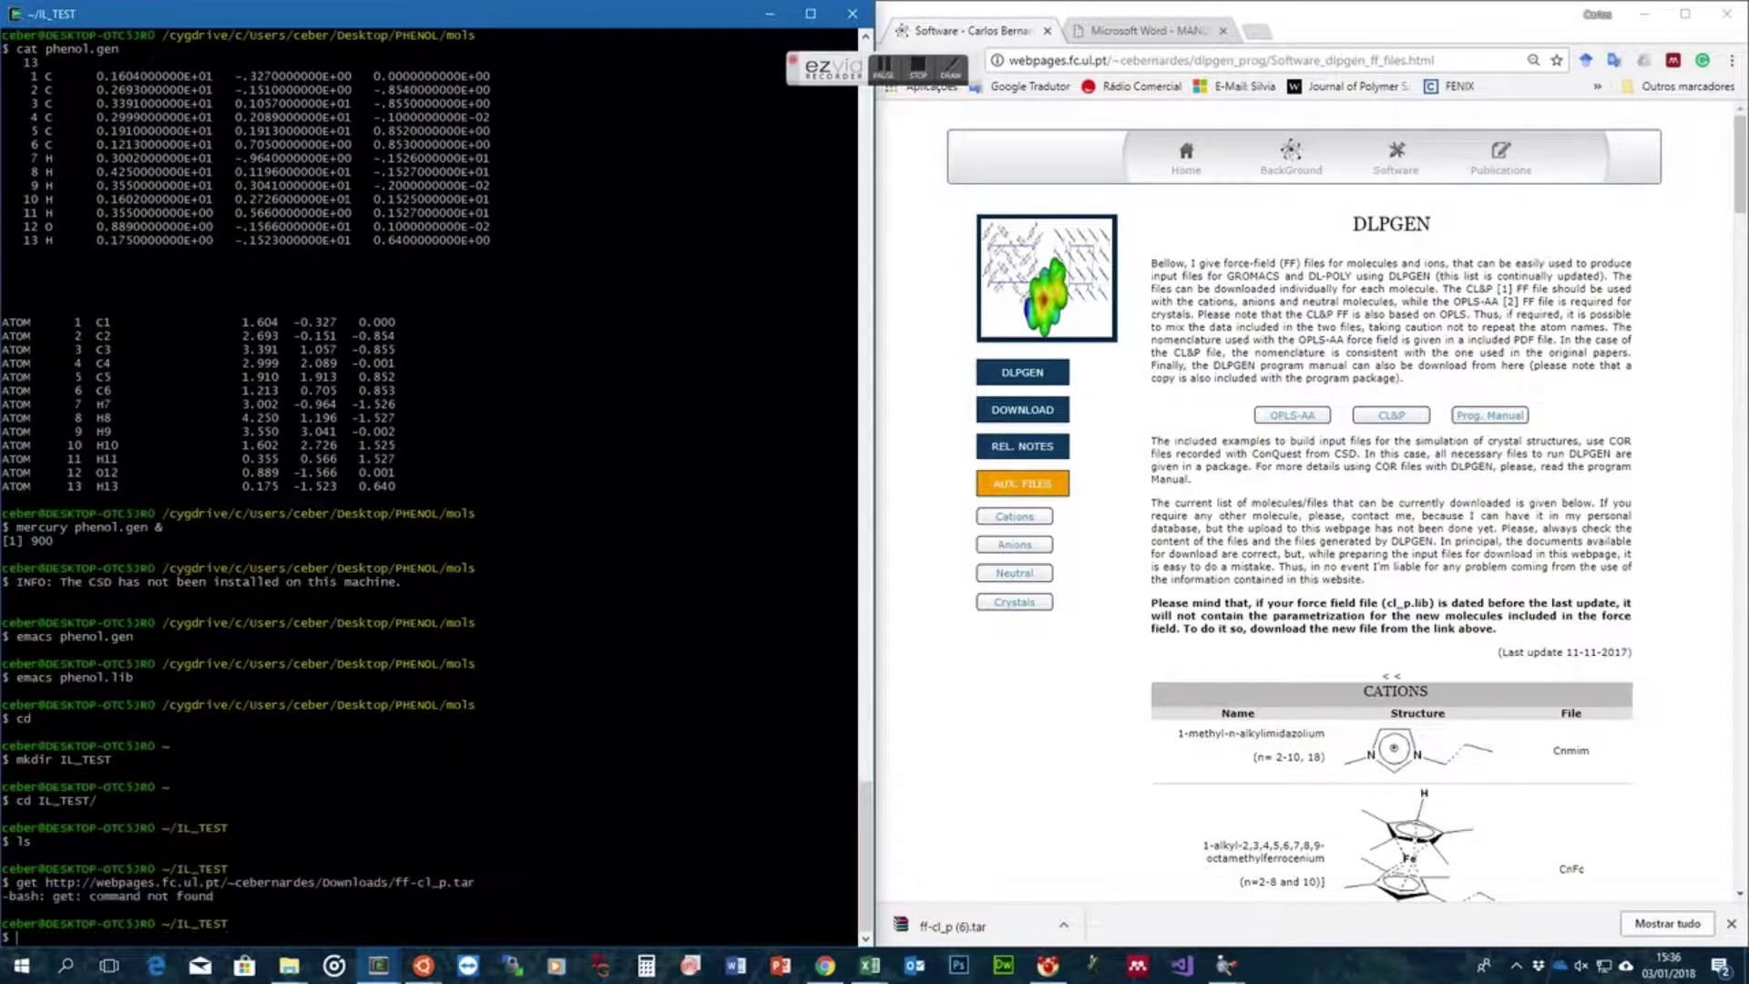
pyautogui.press('Up')
pyautogui.write('w')
pyautogui.press('Return')
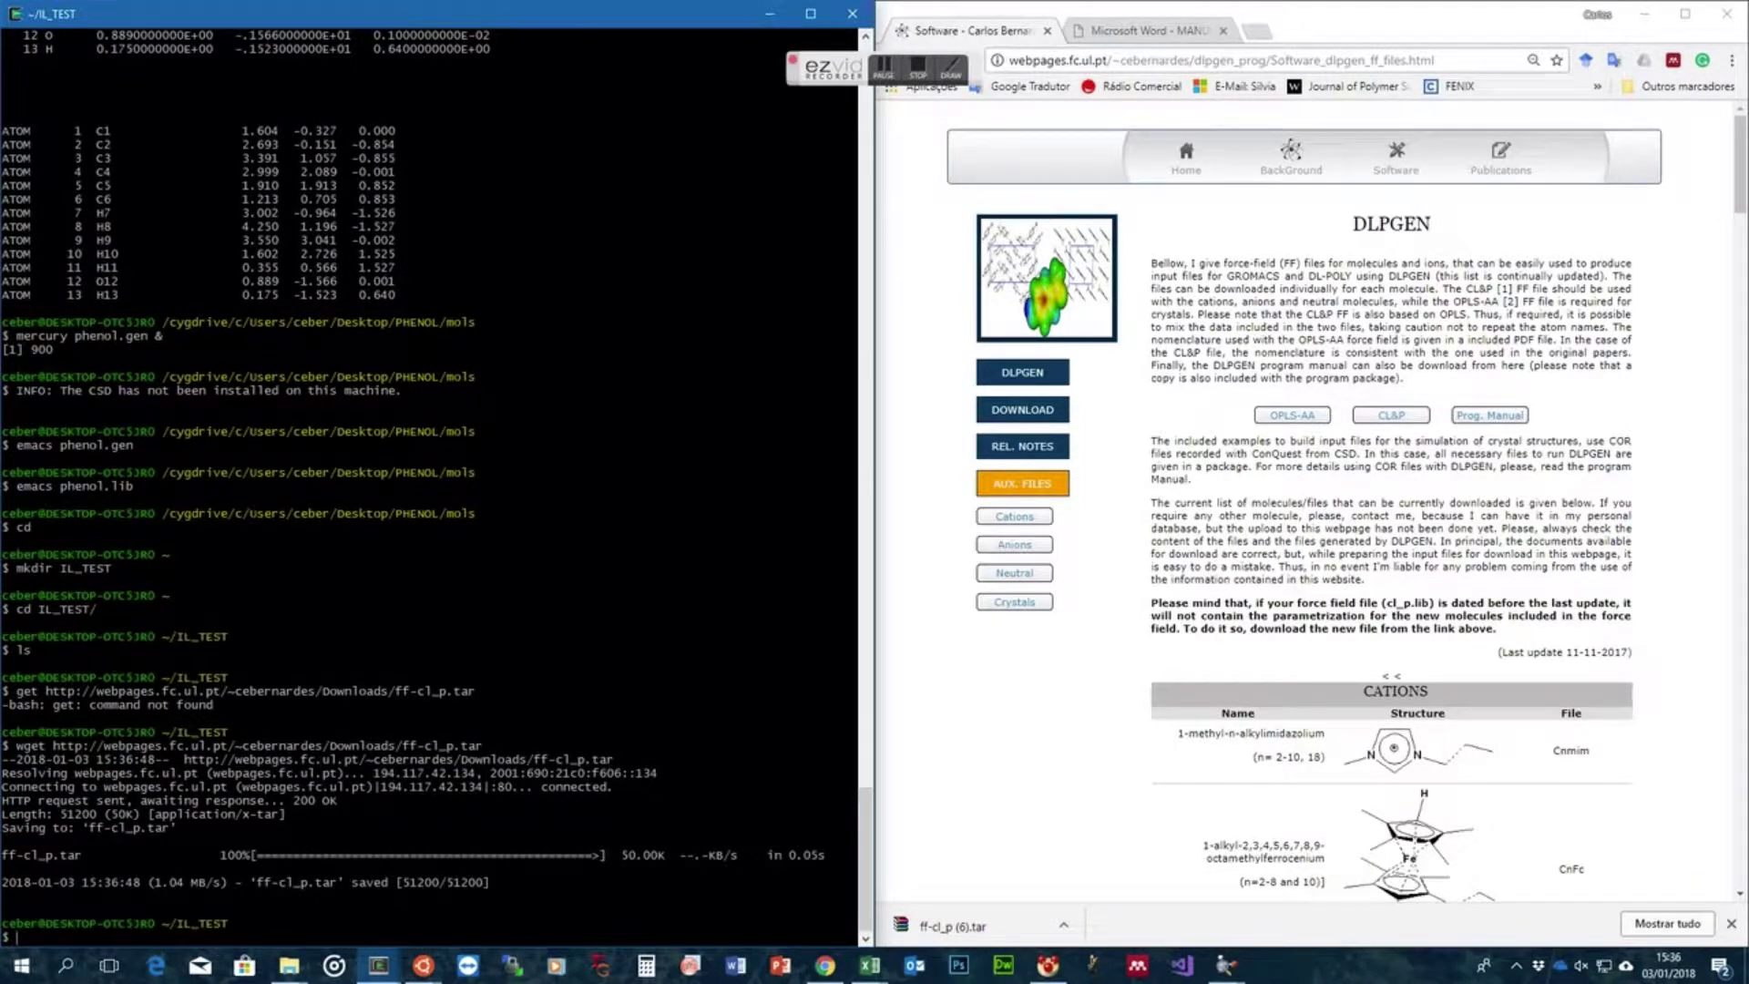
pyautogui.write('ls')
pyautogui.press('Return')
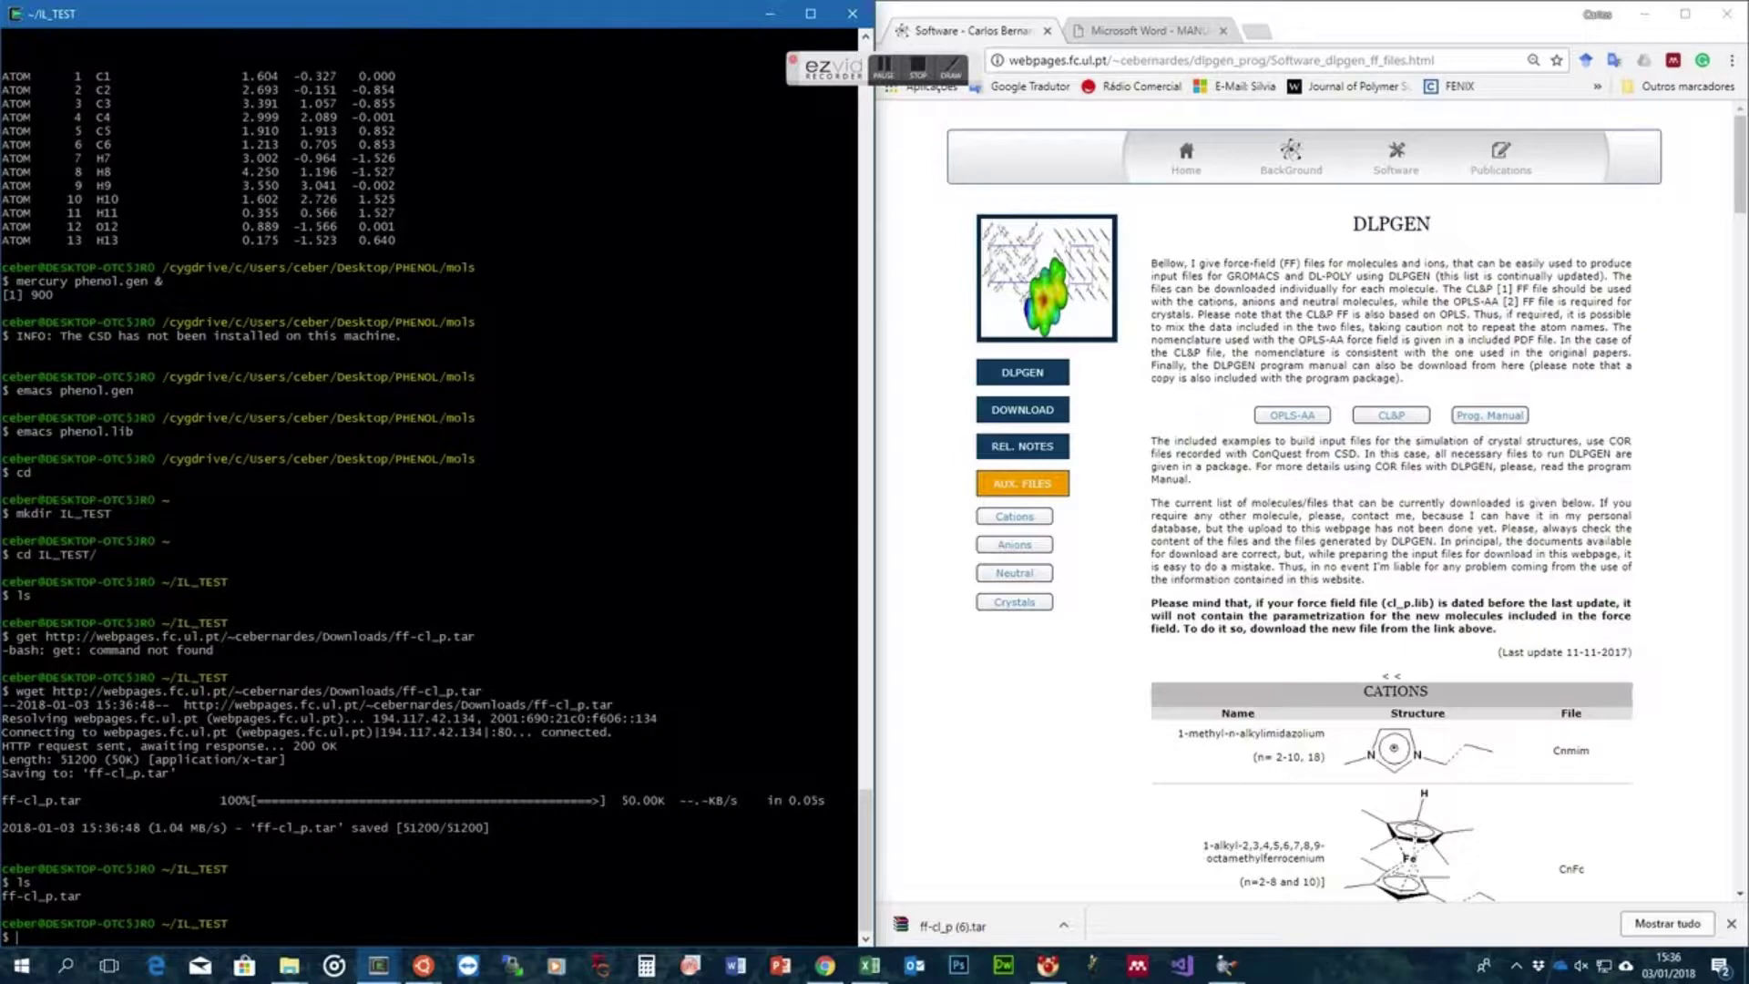
# Extract ff-cl_p.tar with tar -xvf and list the result
pyautogui.write('tar -xvf ff')
pyautogui.press('Tab')
pyautogui.write('-')
pyautogui.press('Return')
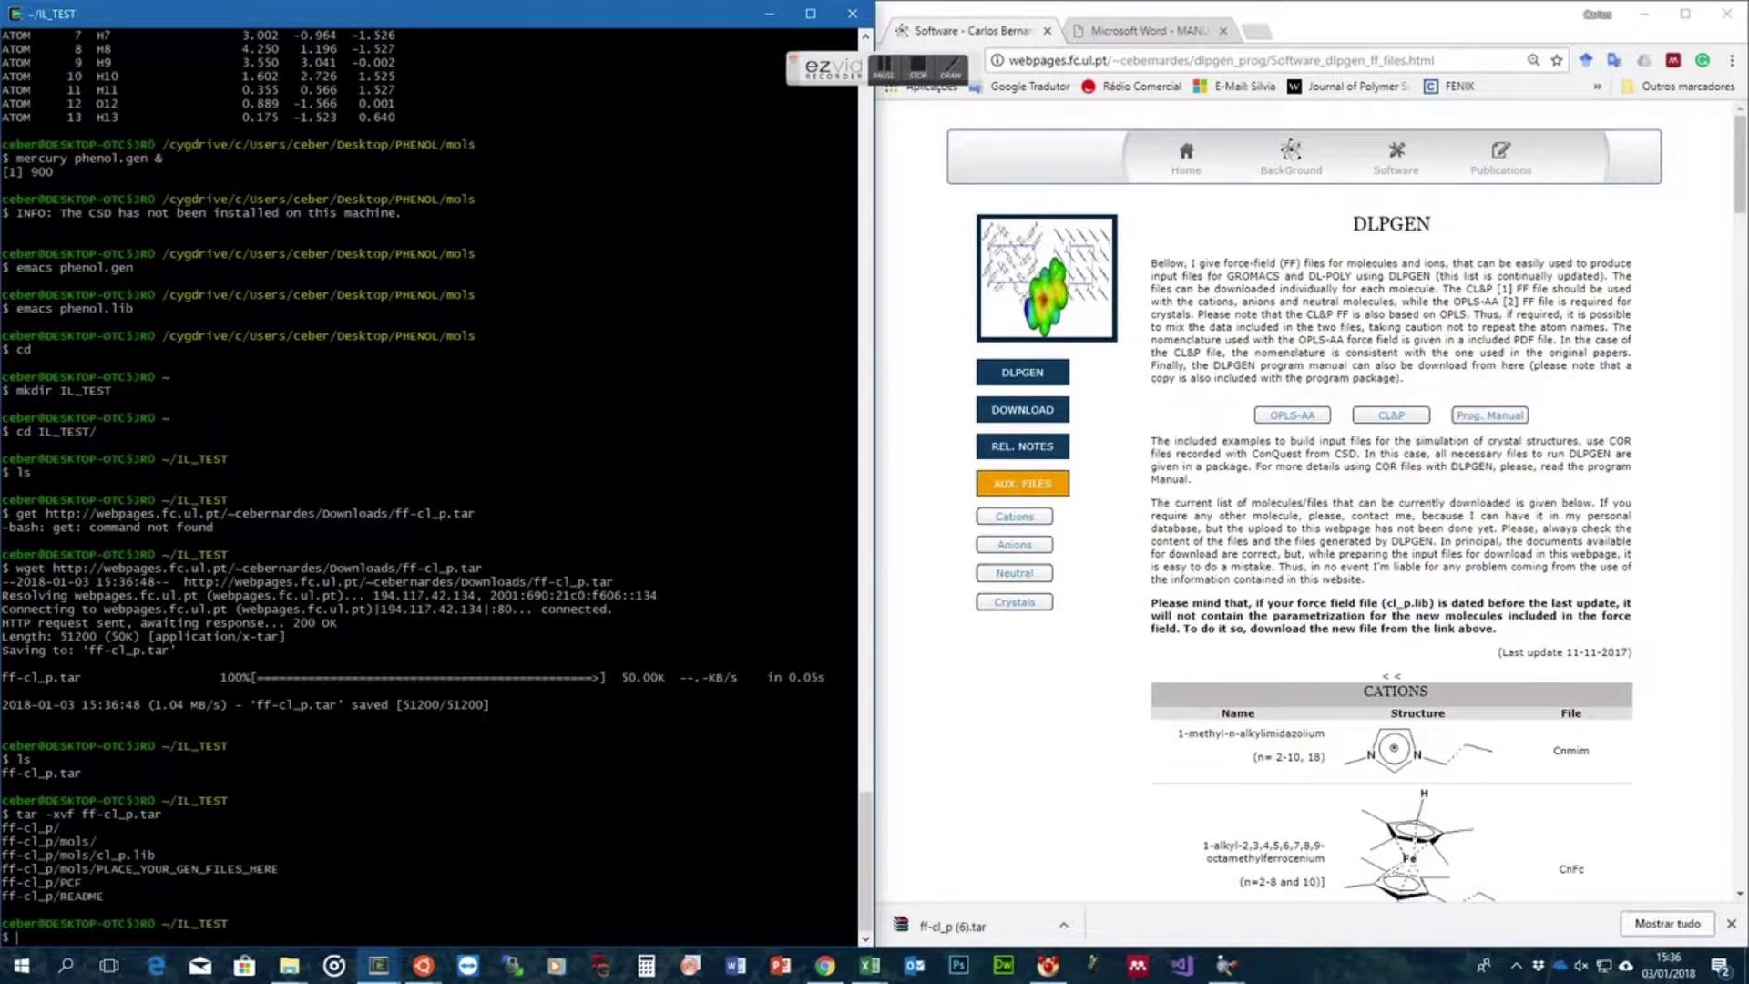
pyautogui.write('ls')
pyautogui.press('Return')
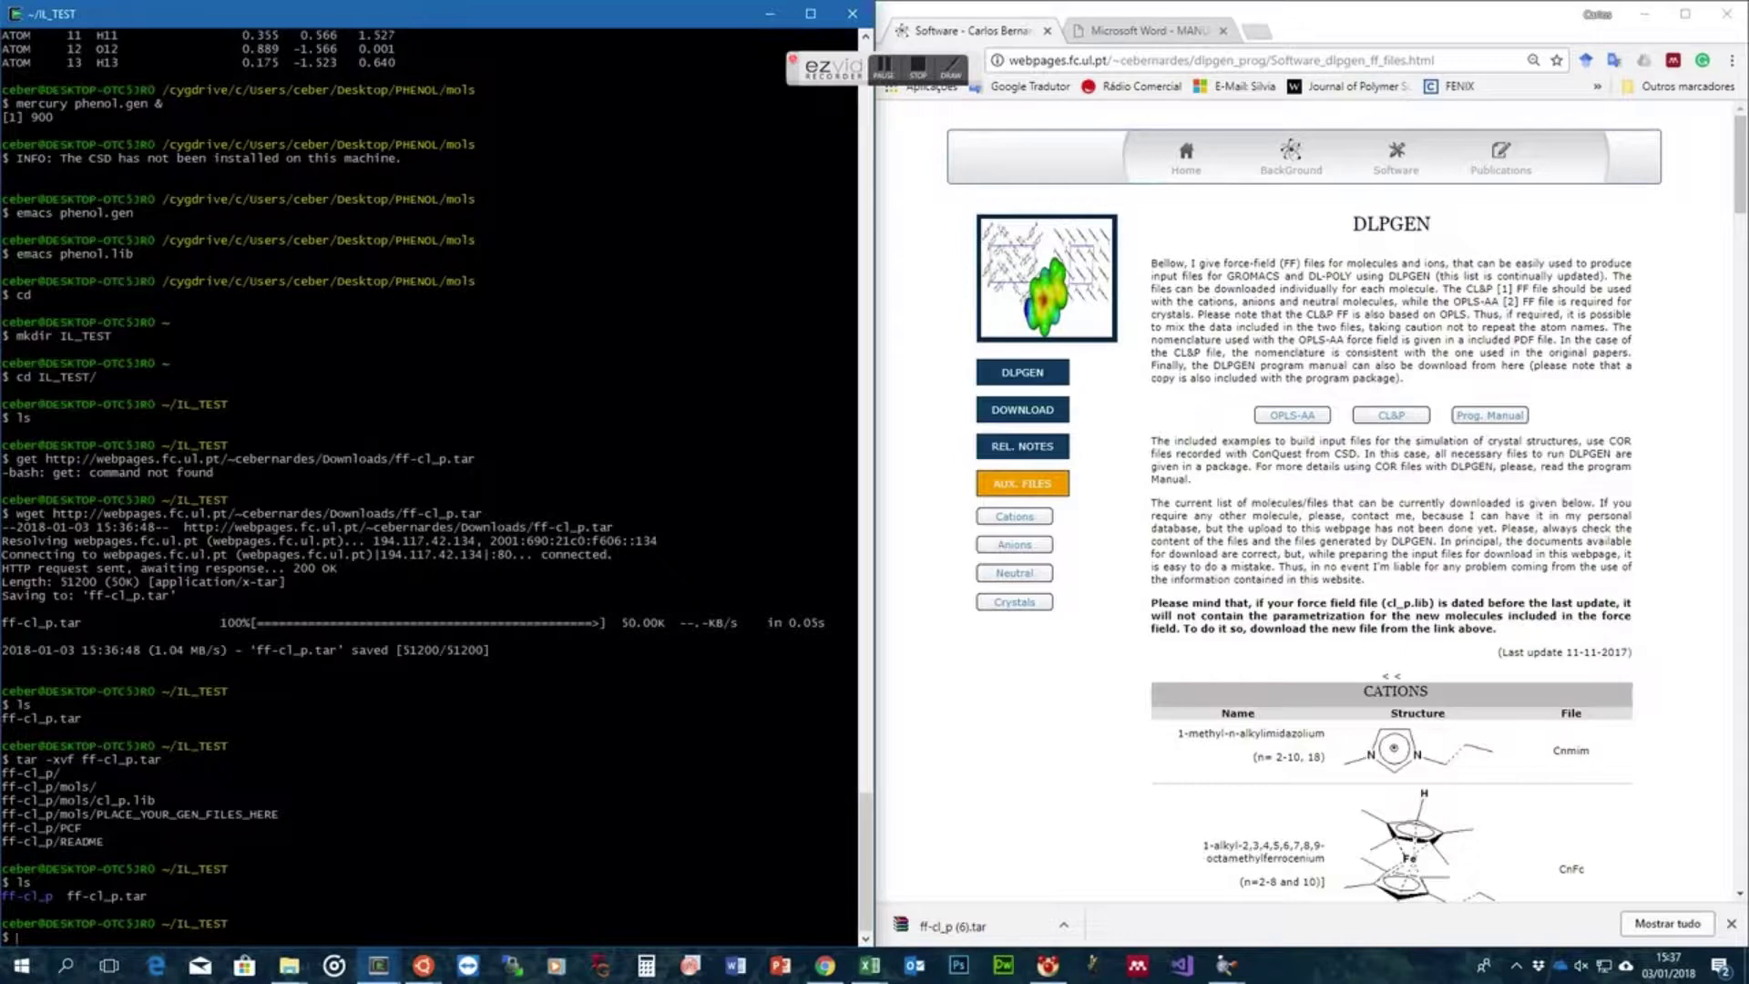
# Move into the ff-cl_p folder, list it and display the PCF file
pyautogui.write('cd ff-cl_p/mols/')
pyautogui.press('BackSpace')
pyautogui.press('BackSpace')
pyautogui.press('BackSpace')
pyautogui.press('BackSpace')
pyautogui.press('BackSpace')
pyautogui.press('Return')
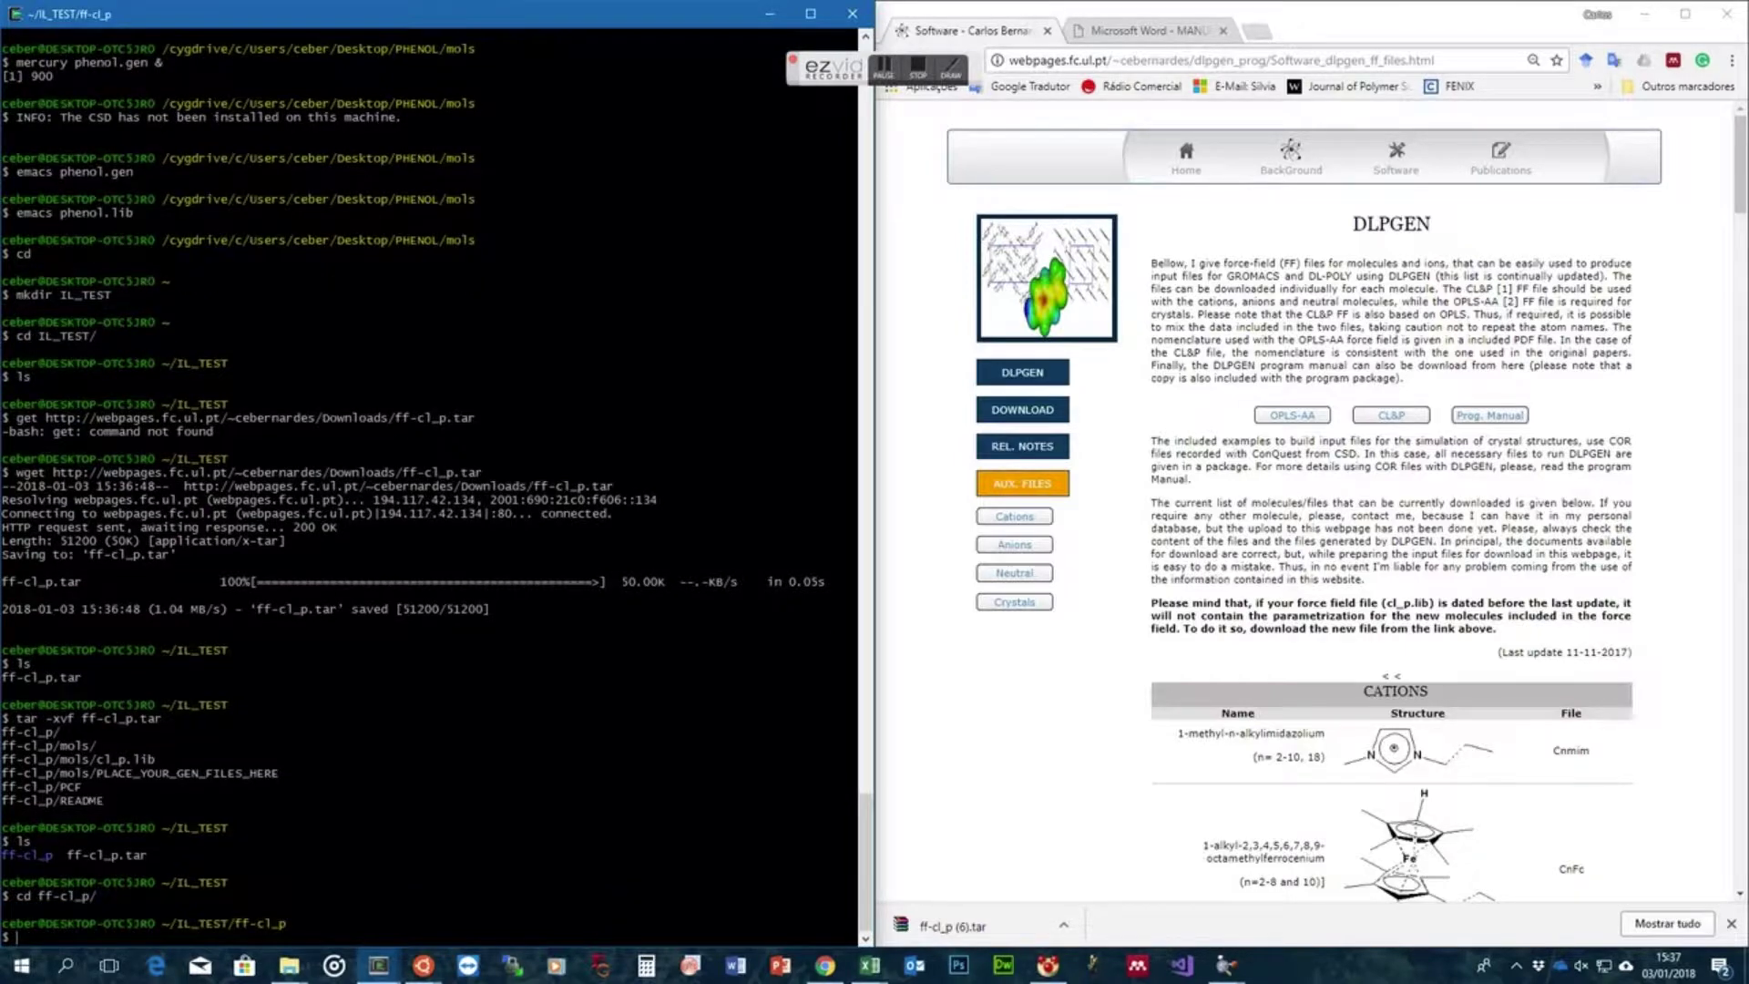
pyautogui.write('ls')
pyautogui.press('Return')
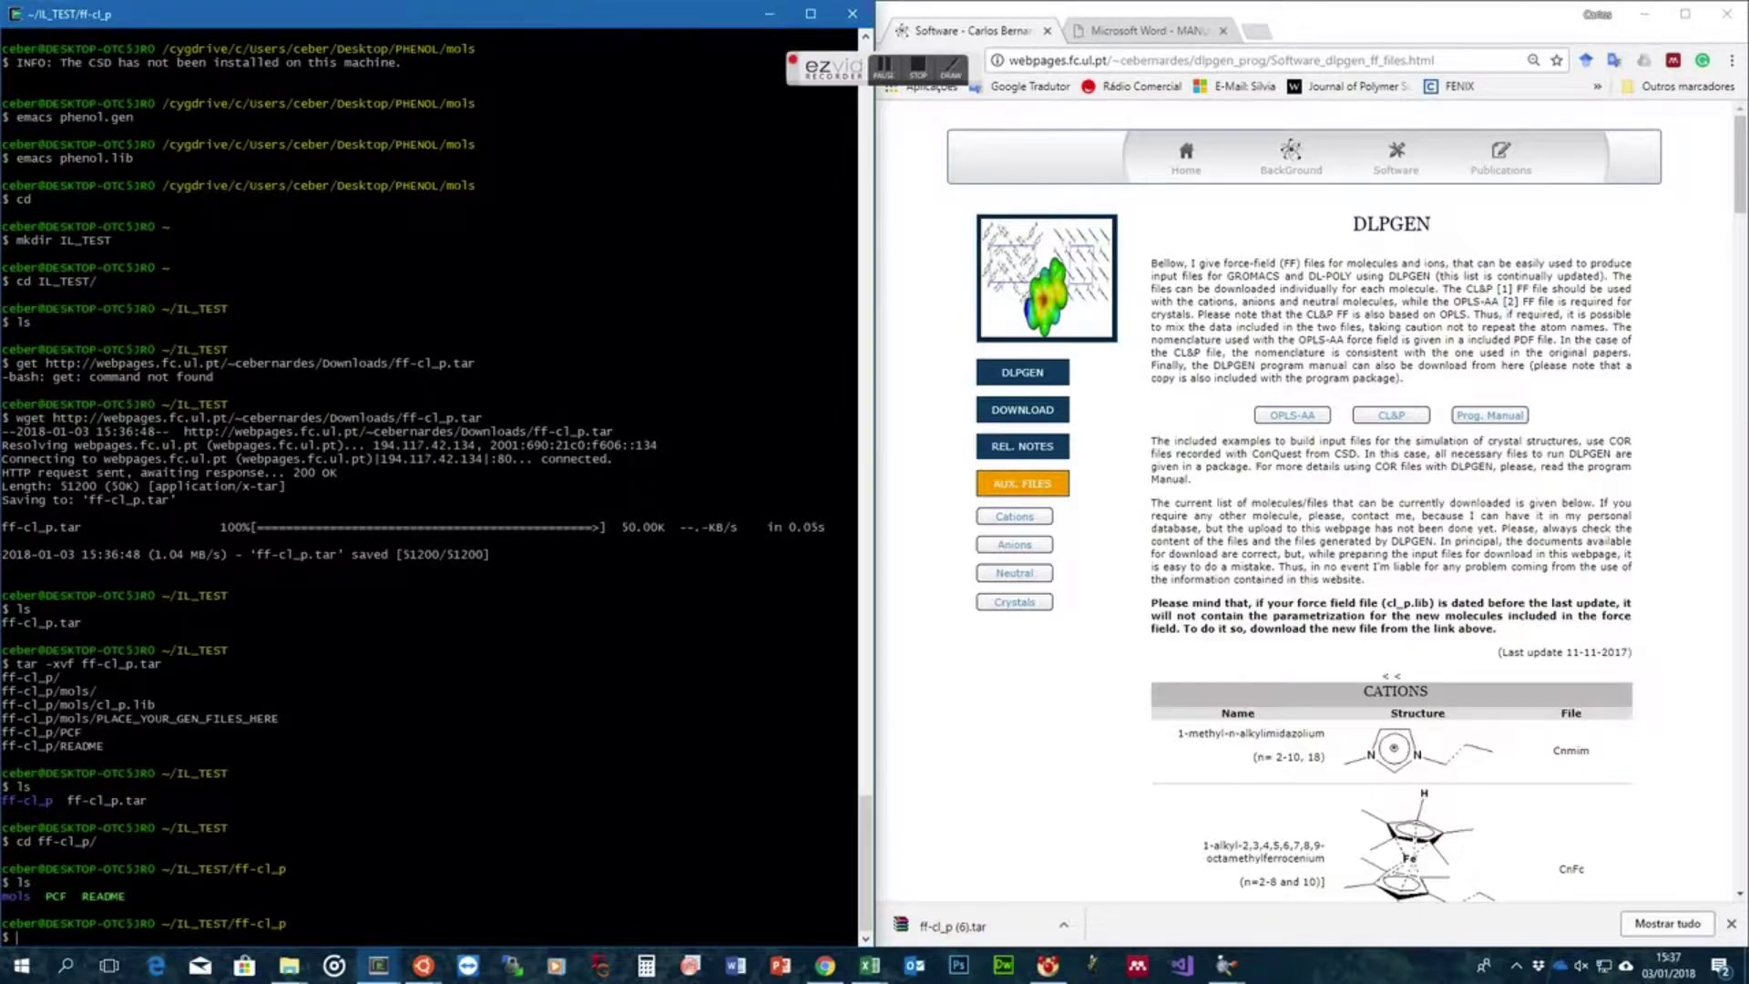
pyautogui.write('more PCF')
pyautogui.press('Return')
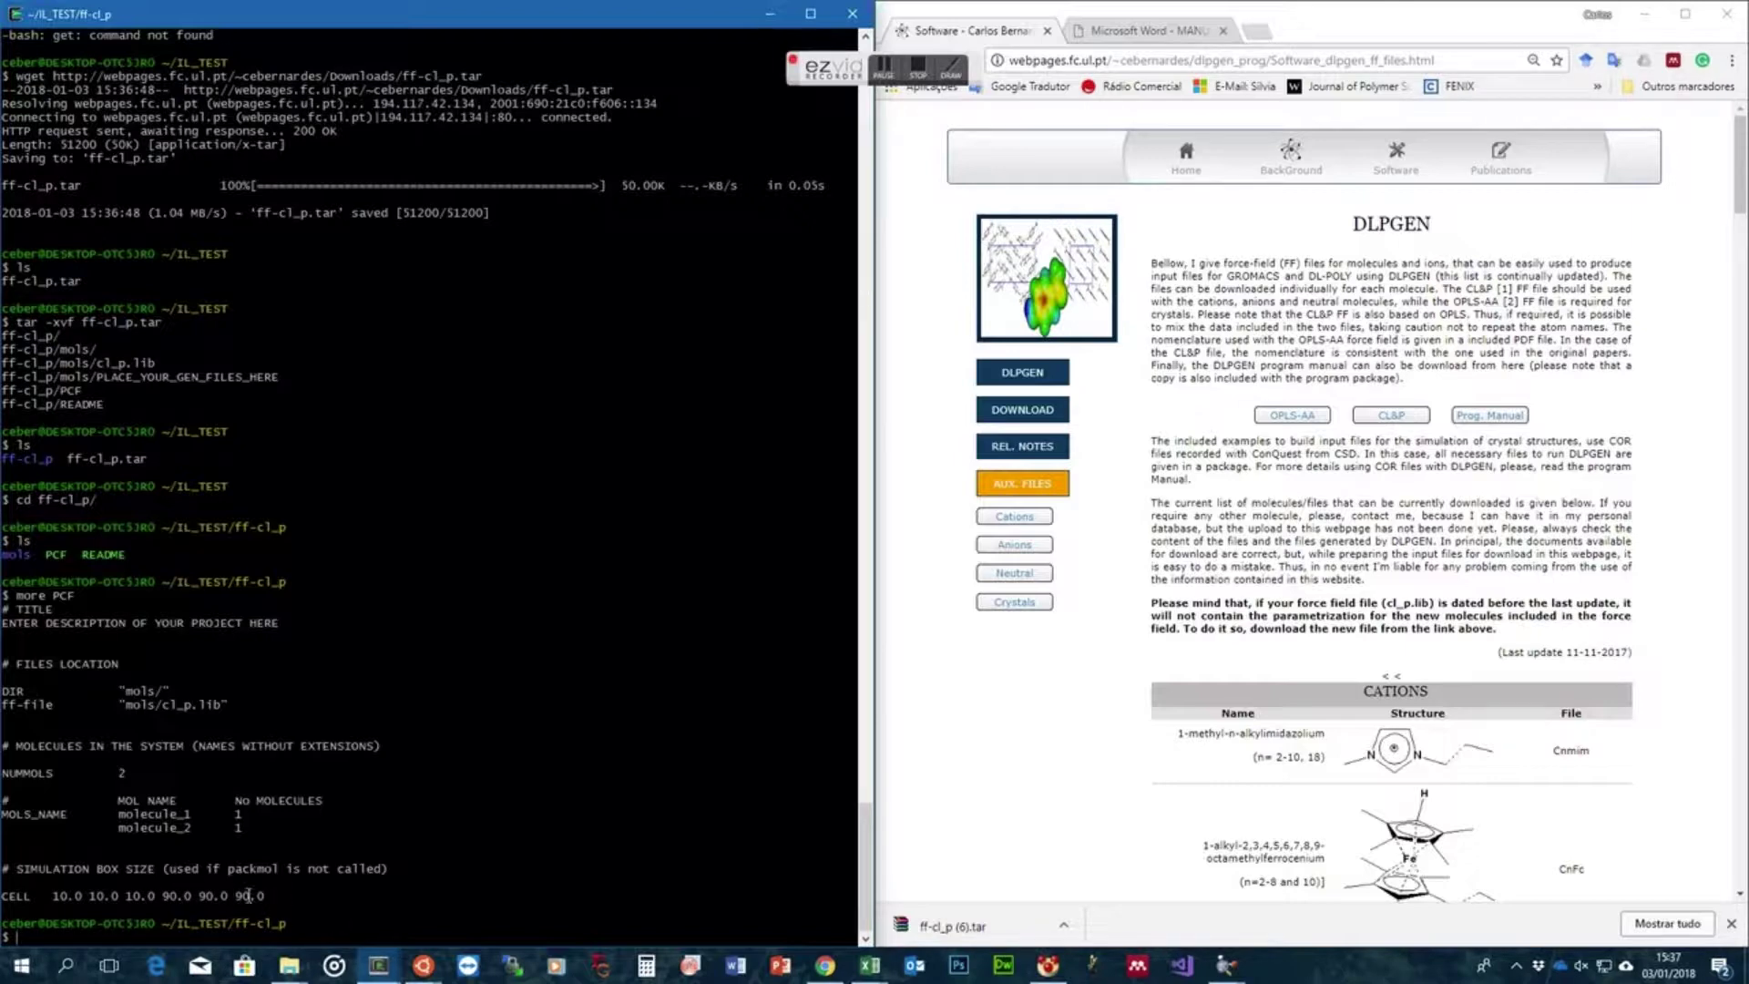
# Highlight the PCF CELL box-size line, then list the mols folder contents
pyautogui.moveTo(270, 896); pyautogui.dragTo(4, 896)
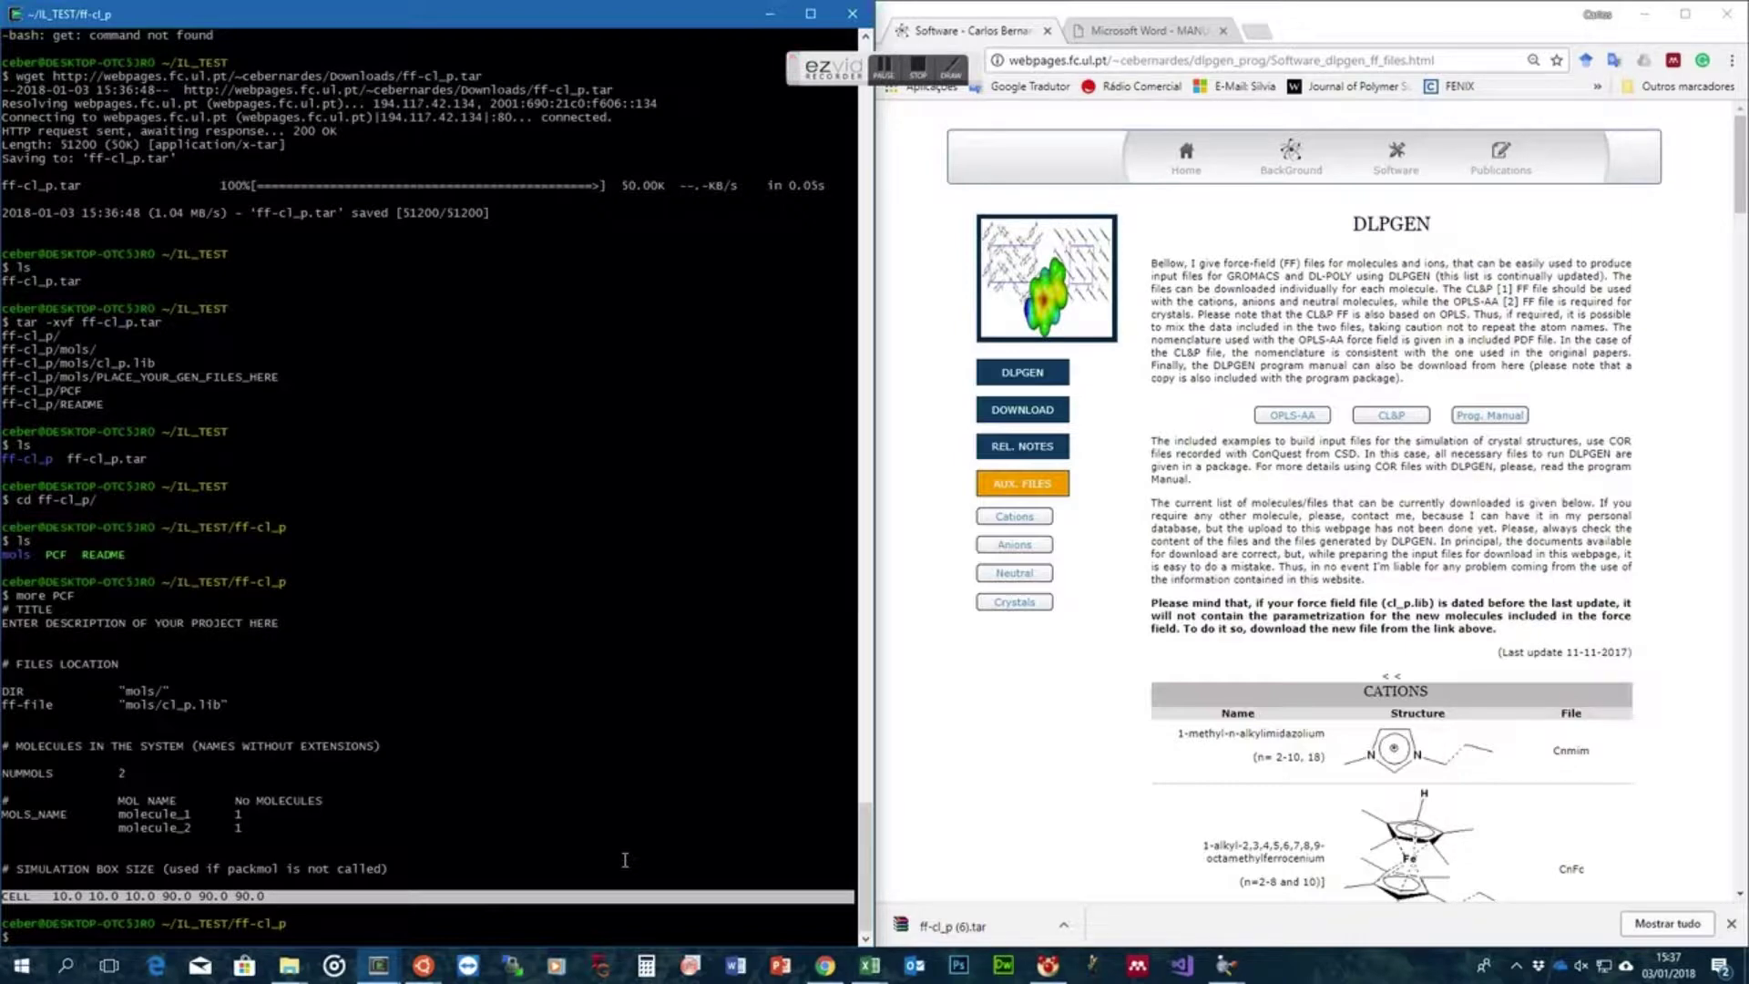
pyautogui.click(463, 818)
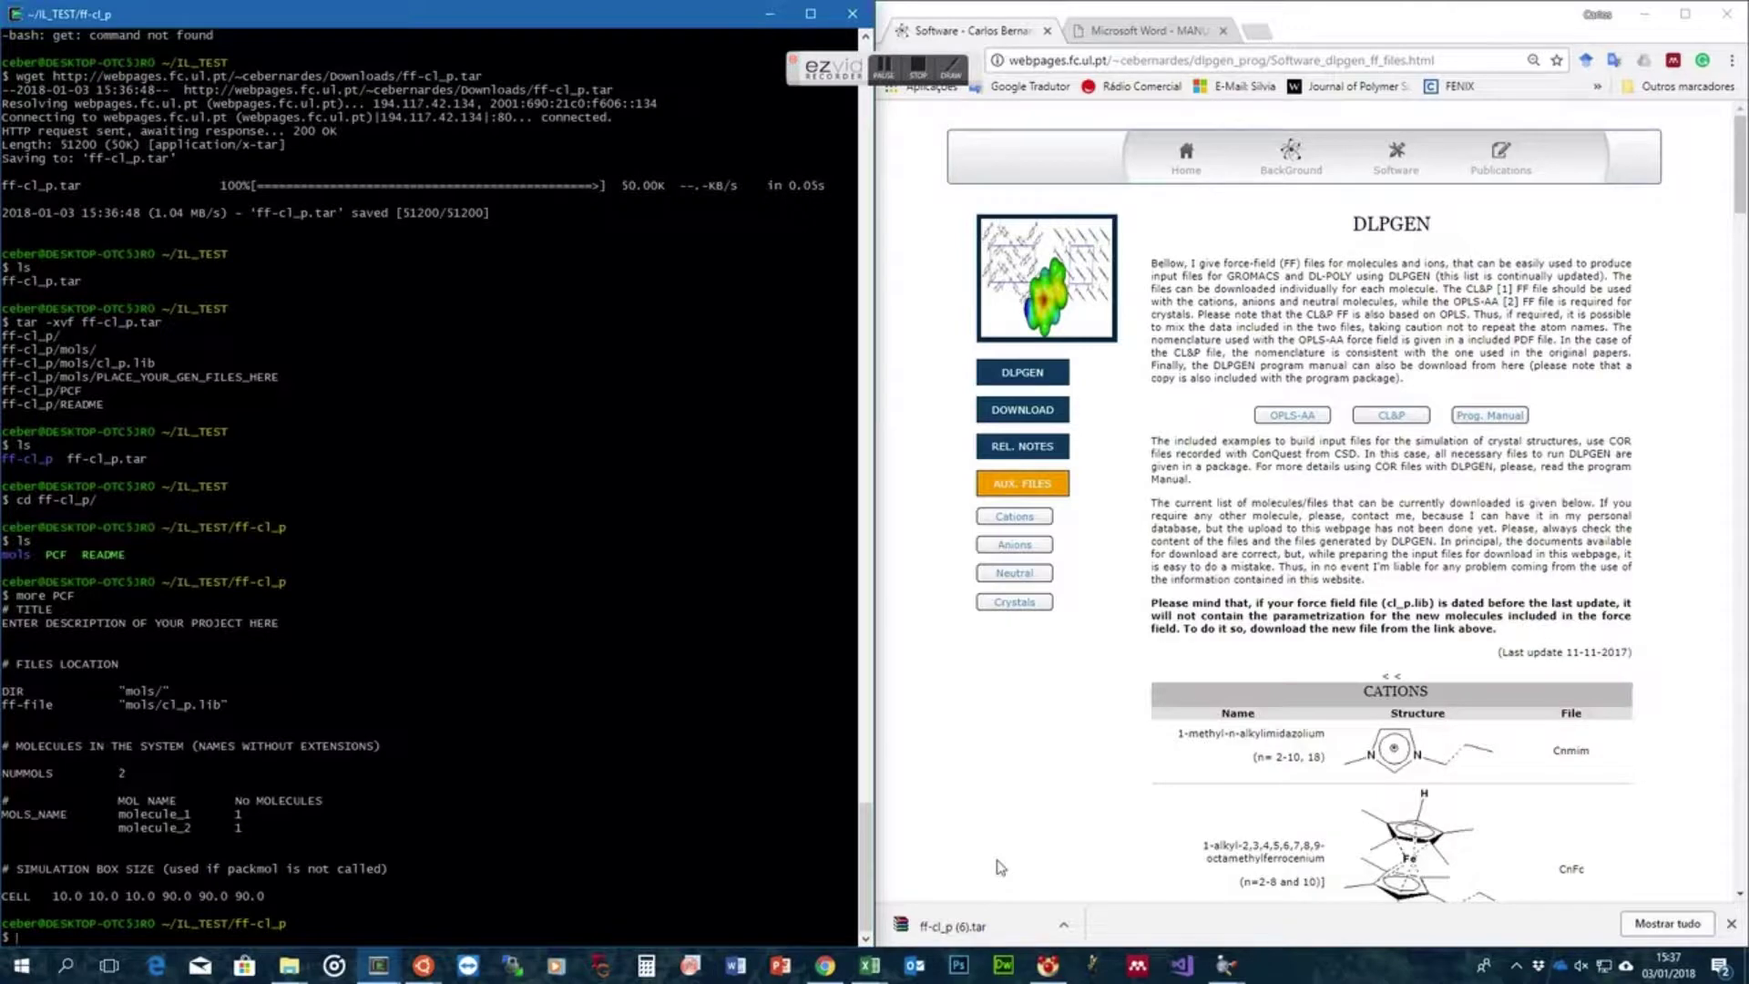
pyautogui.write('ls mols')
pyautogui.press('Return')
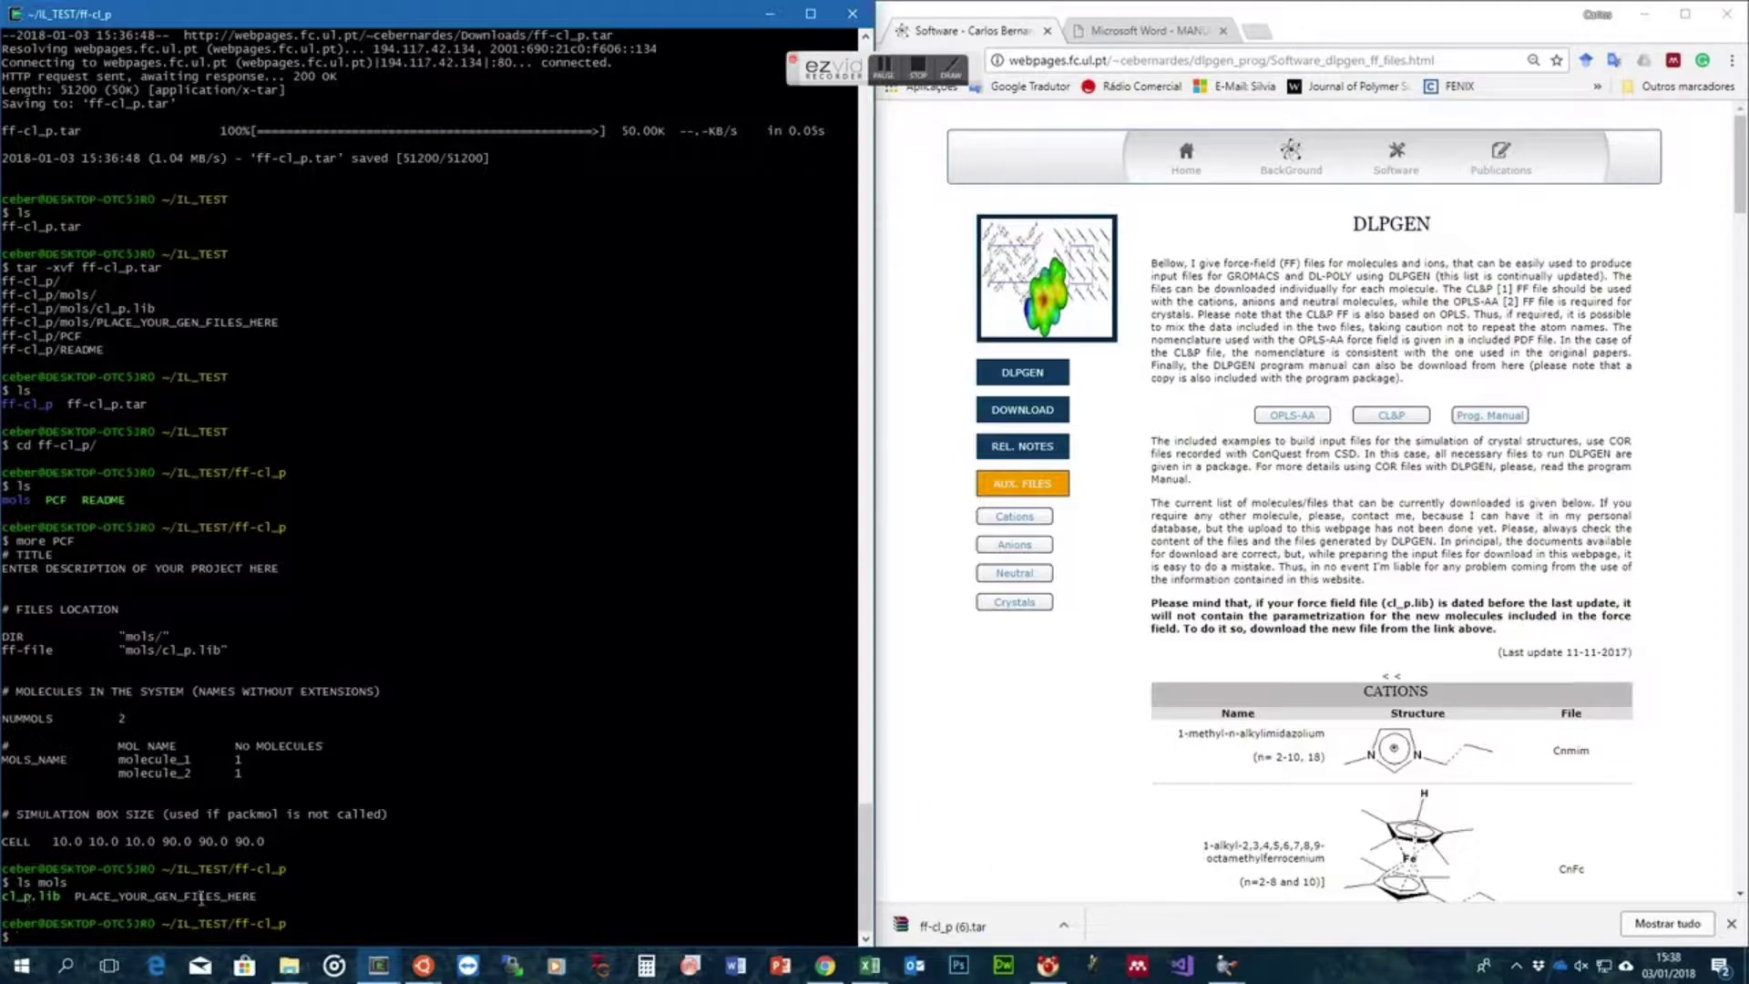
# Open mols/cl_p.lib in the more pager
pyautogui.write('more mo')
pyautogui.press('Tab')
pyautogui.write('cl')
pyautogui.press('Tab')
pyautogui.press('Return')
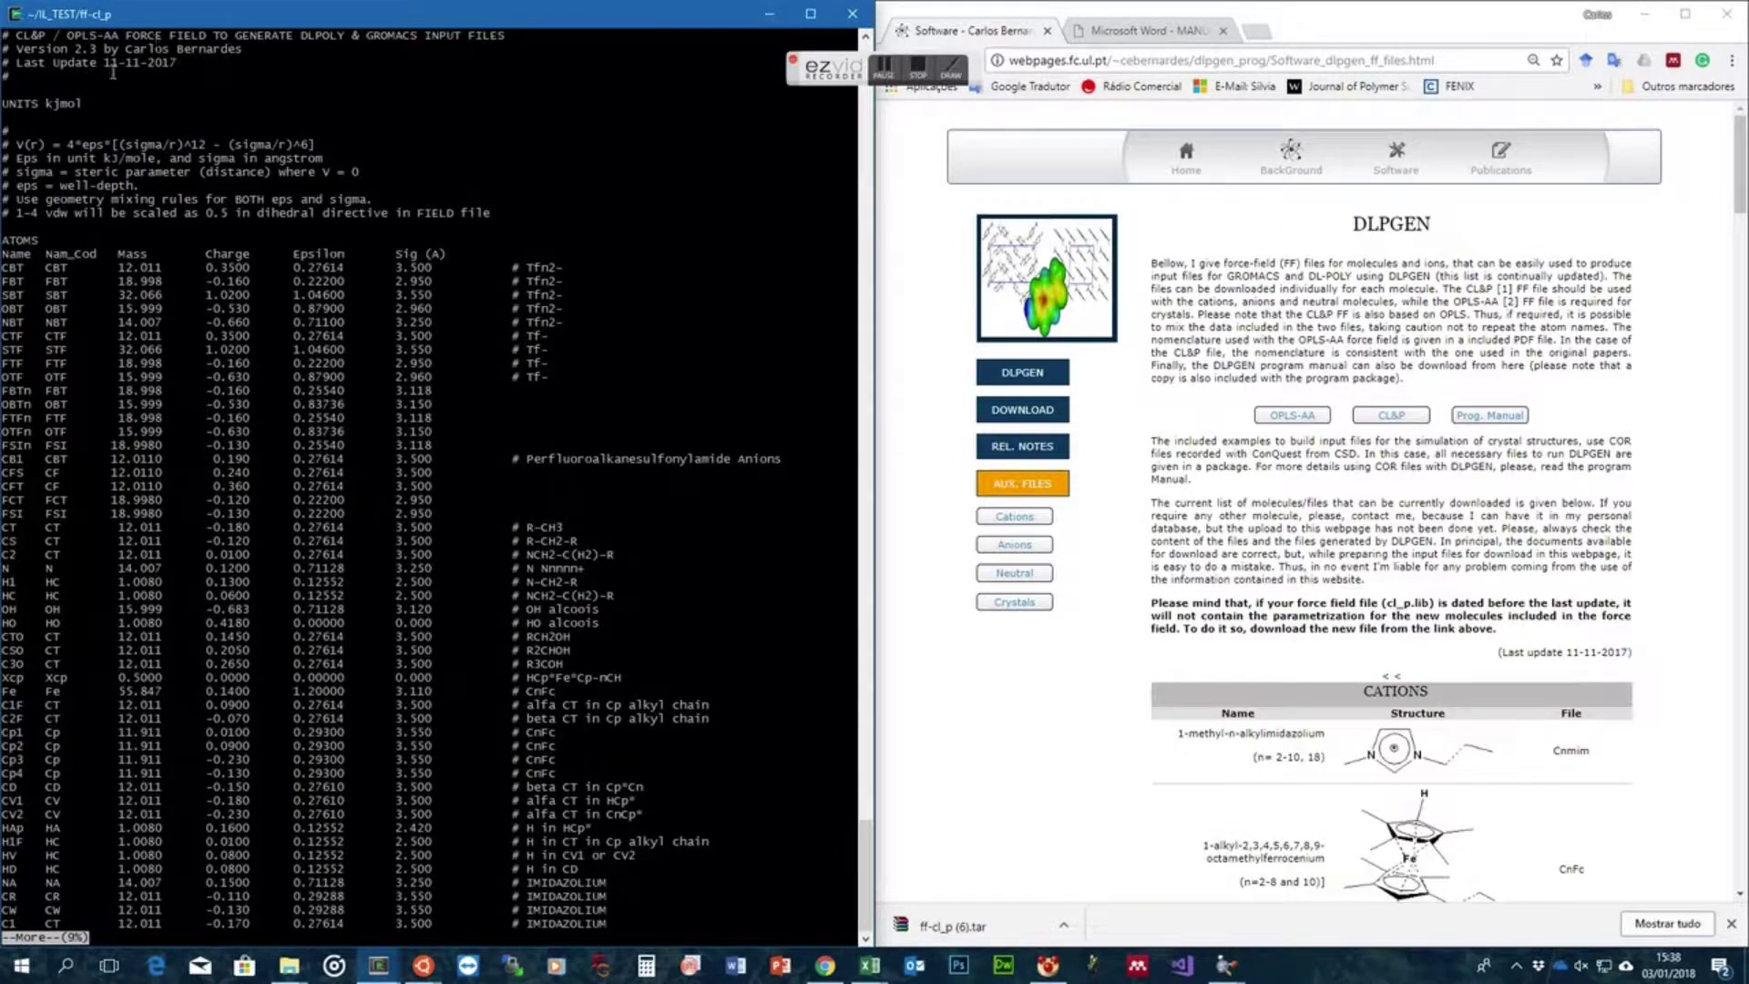
# Compare the library's version header with the page's update date, then page to the IMPROPER section
pyautogui.moveTo(172, 63); pyautogui.dragTo(4, 36)
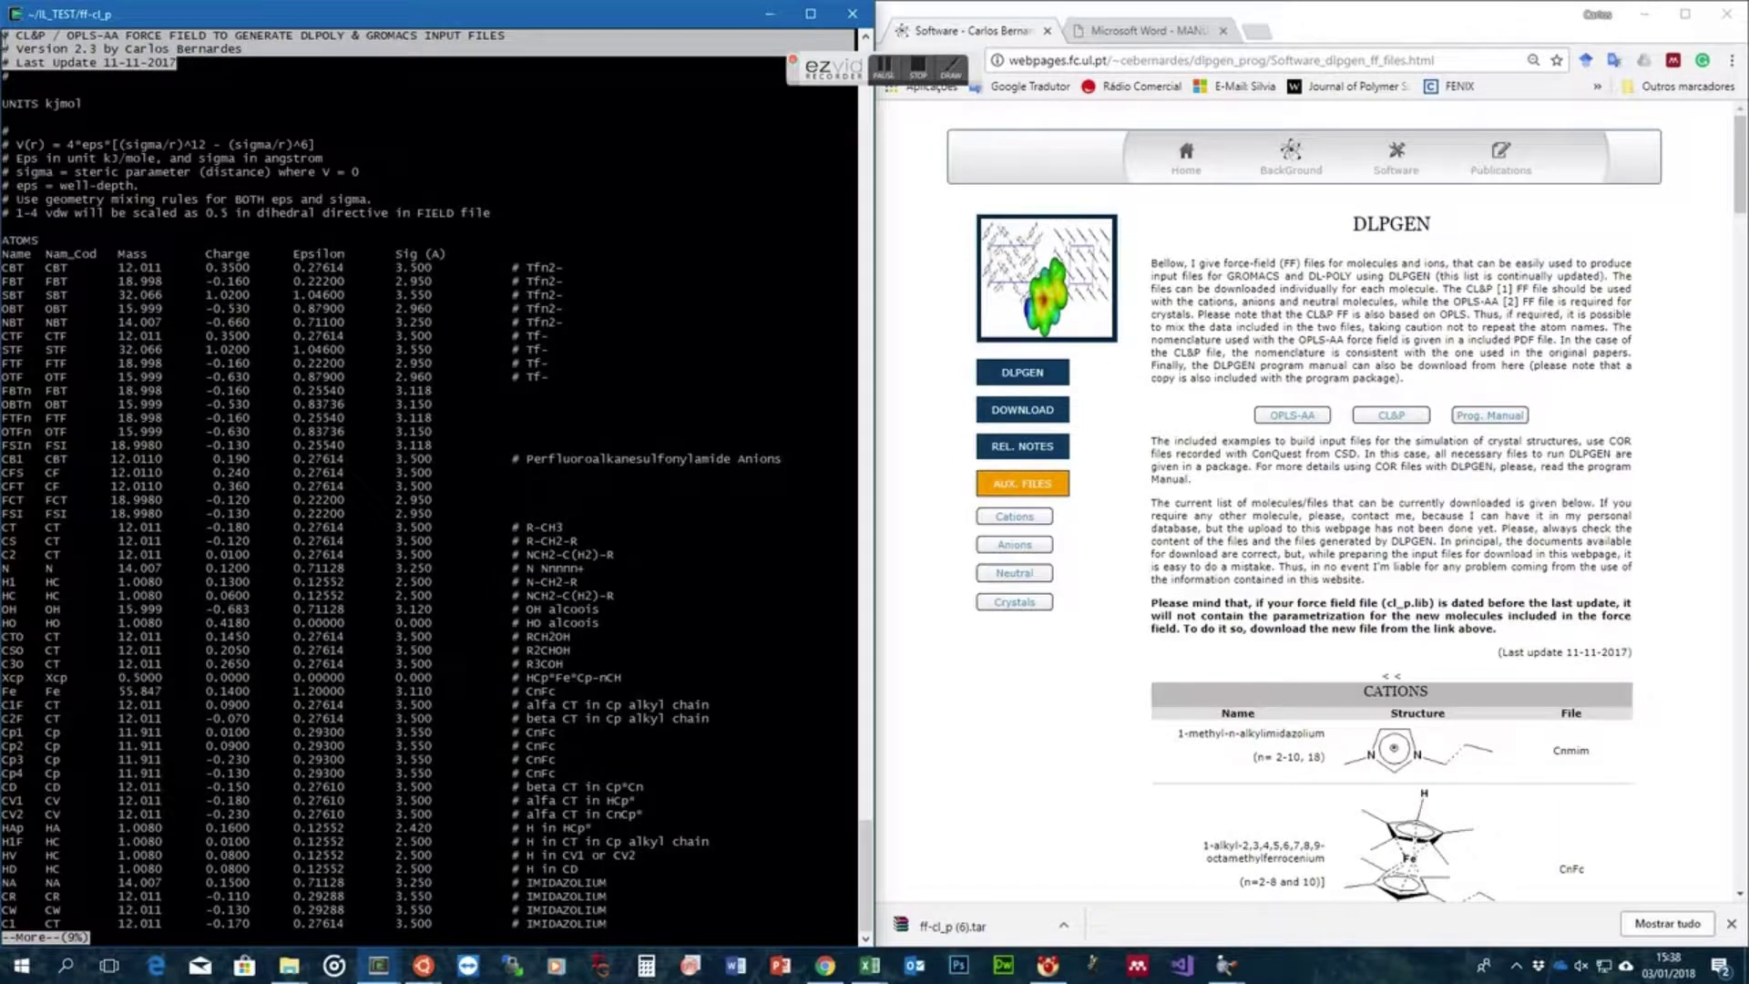
pyautogui.click(1536, 656)
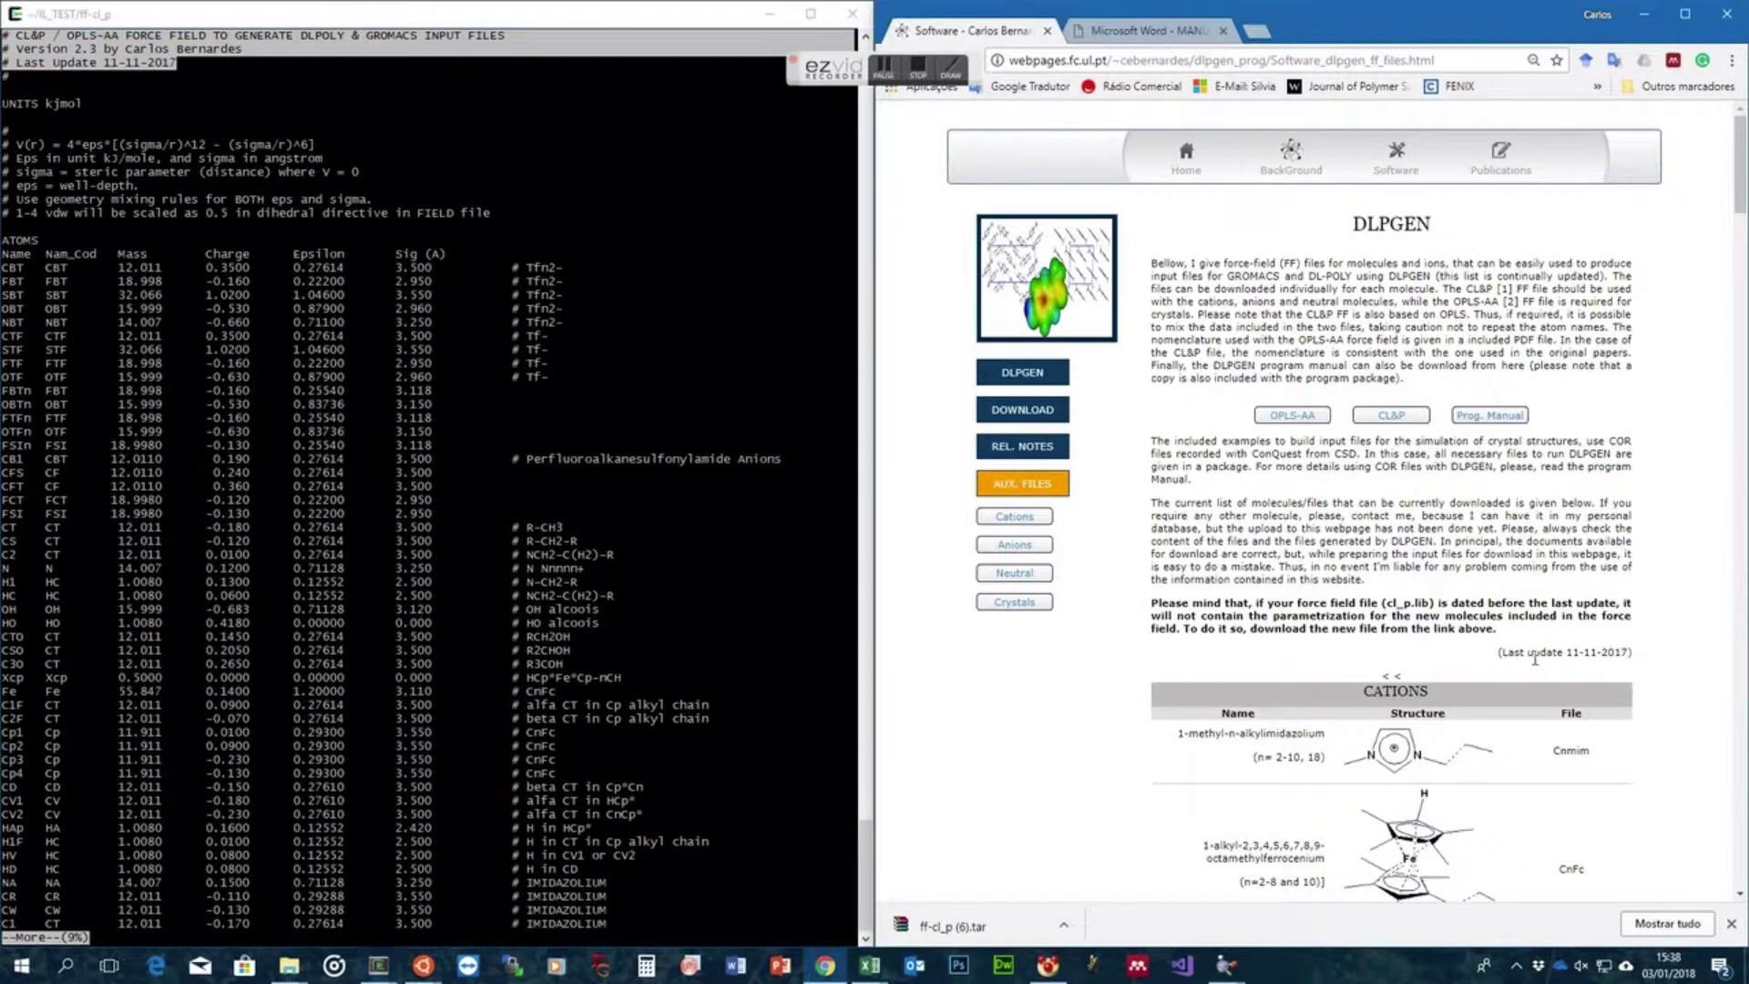
pyautogui.moveTo(1487, 652); pyautogui.dragTo(1632, 652)
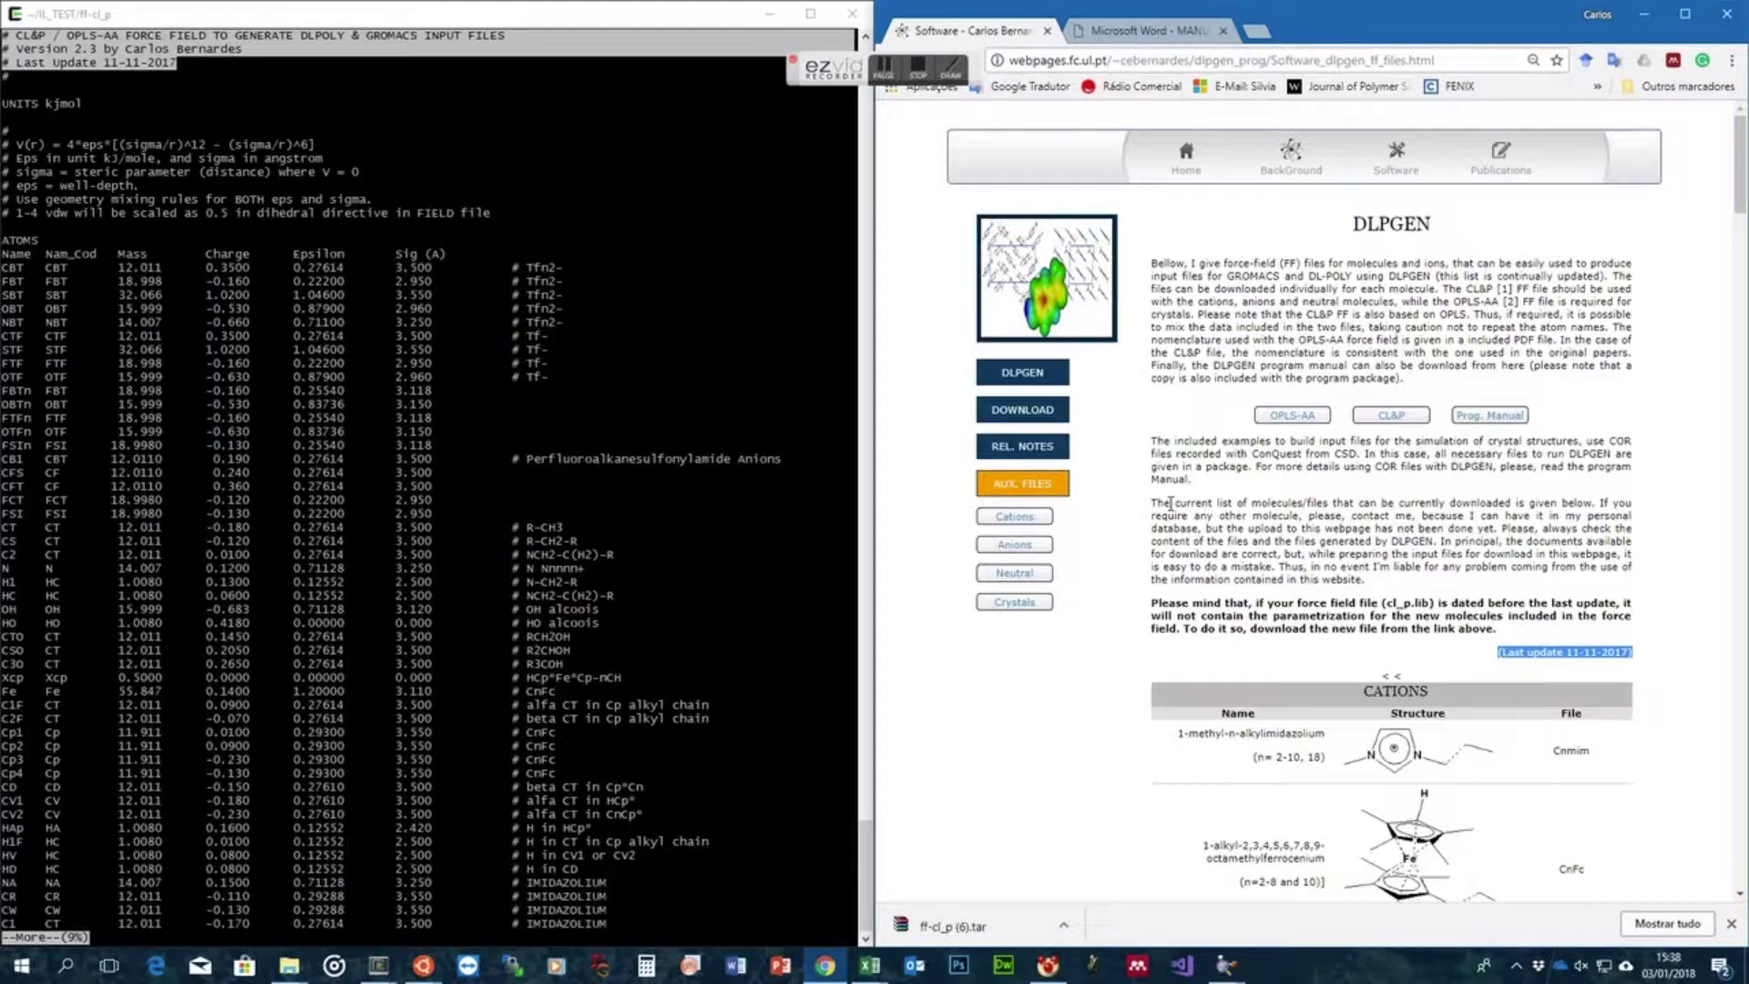
pyautogui.click(660, 600)
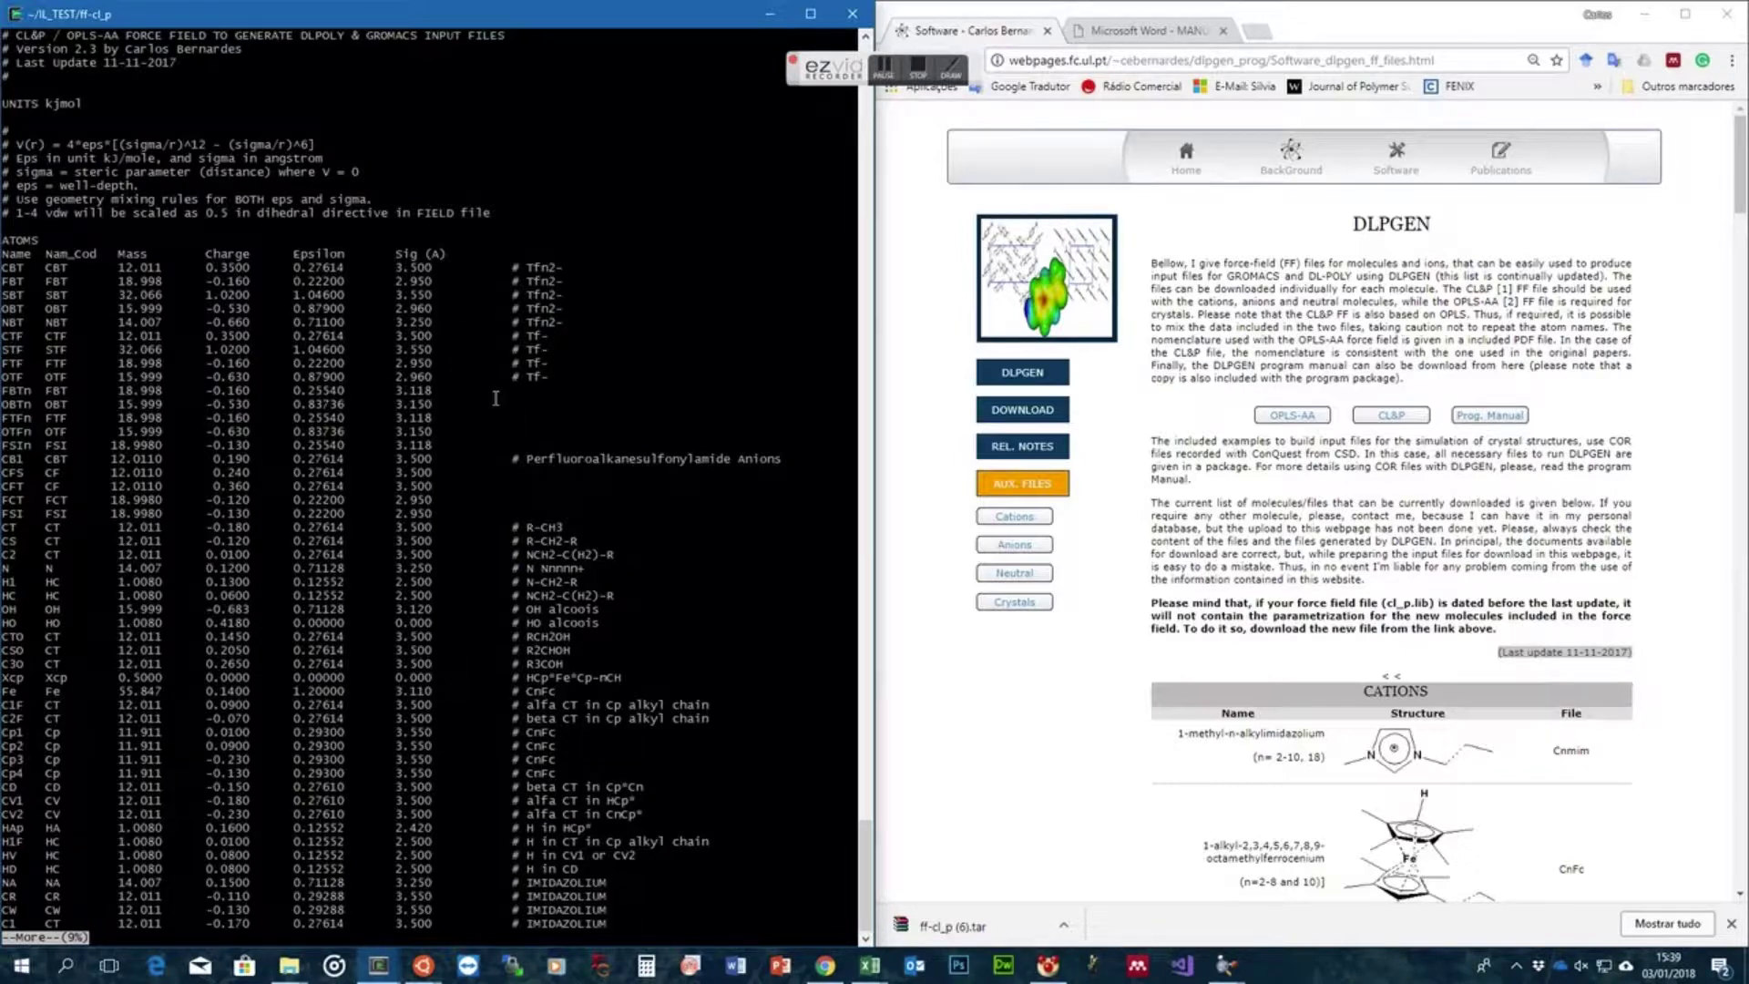
pyautogui.press('space')
pyautogui.press('space')
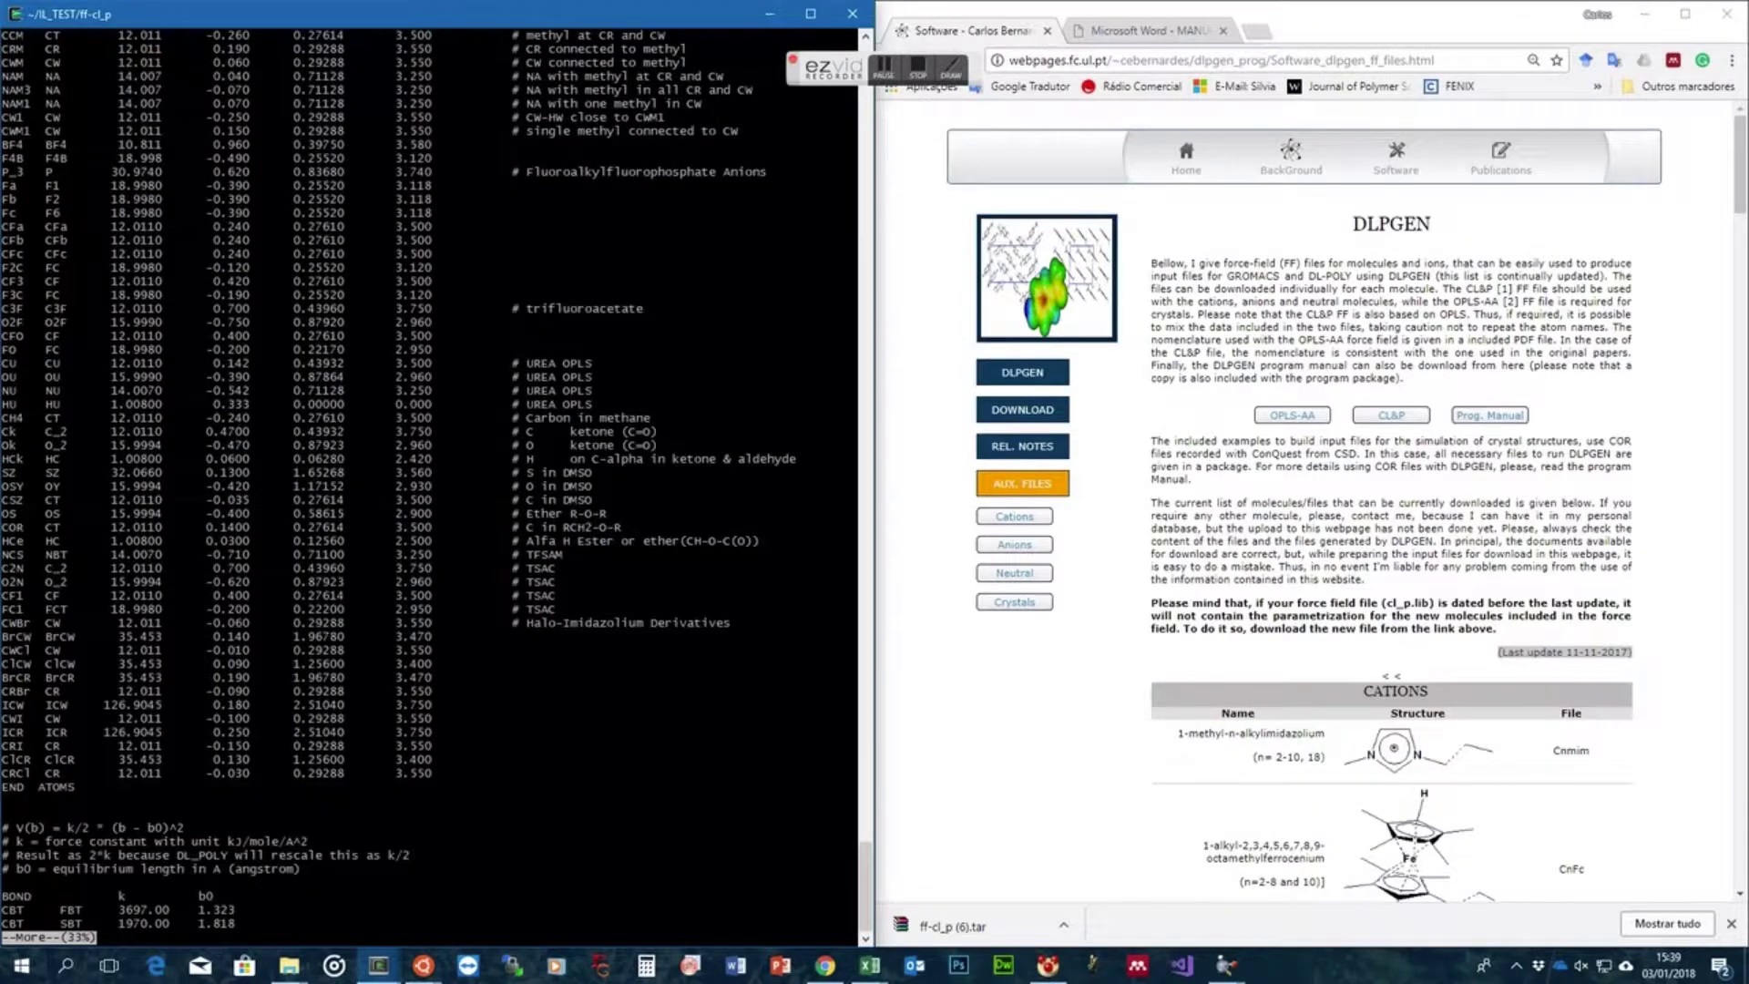
pyautogui.press('space')
pyautogui.press('space')
pyautogui.press('space')
pyautogui.press('space')
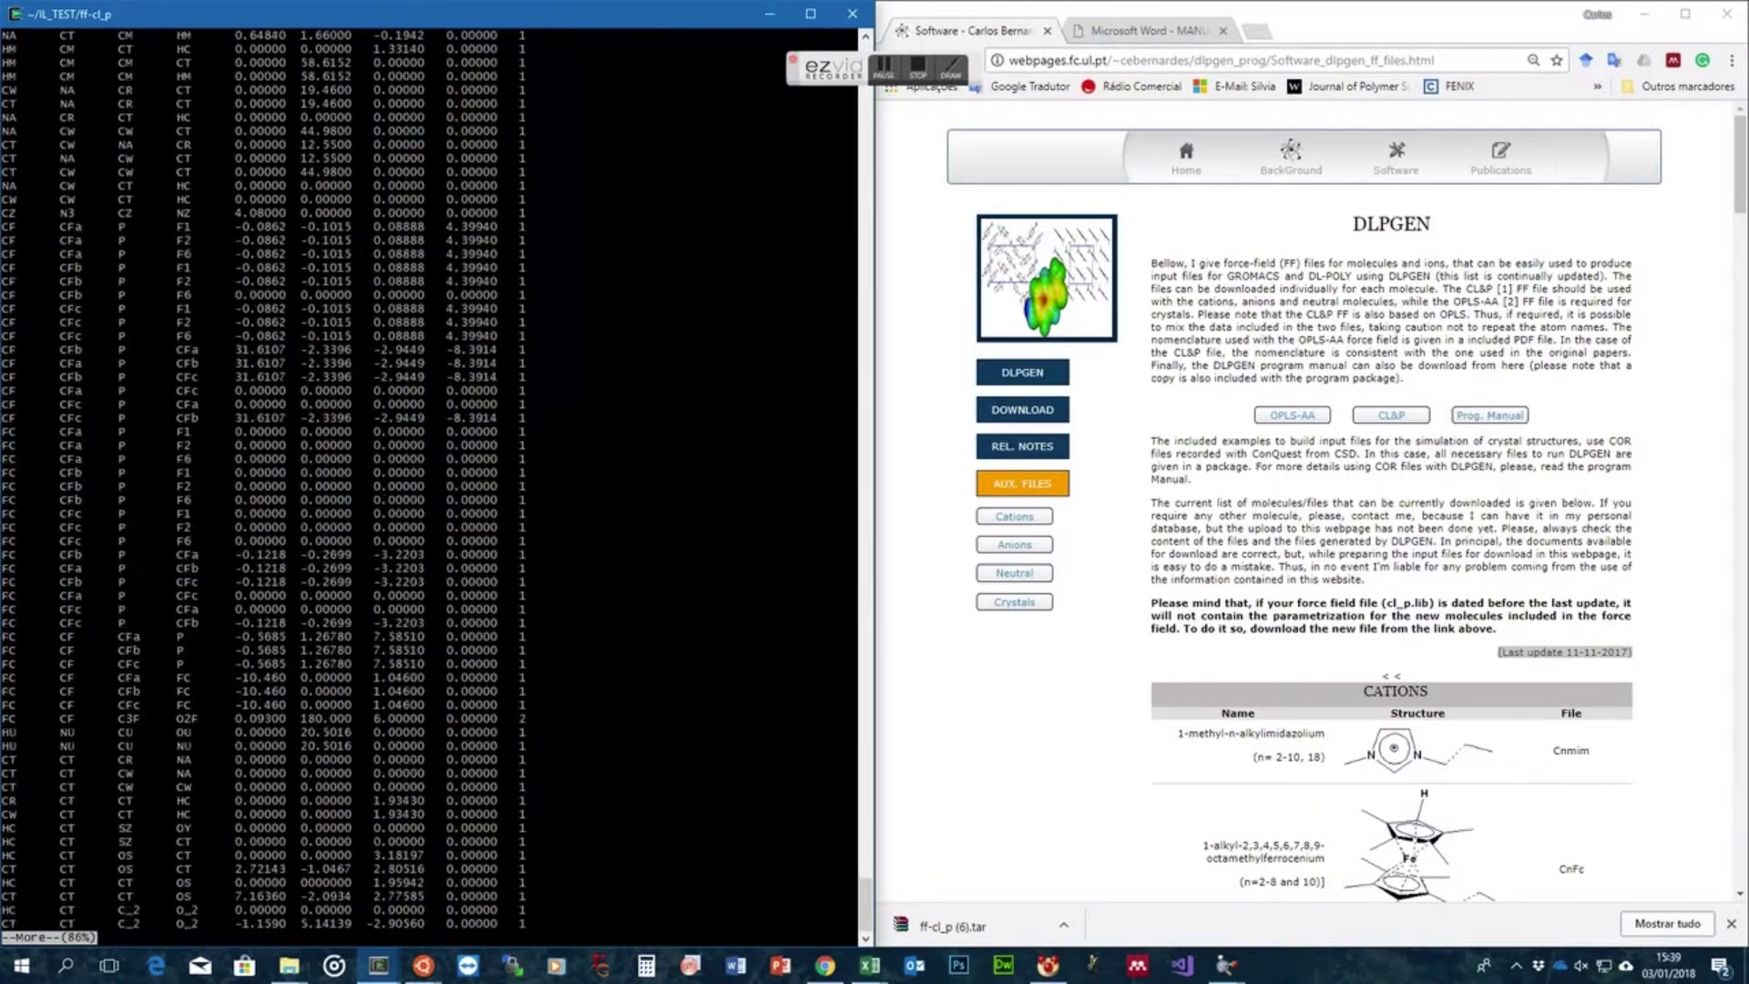
pyautogui.press('space')
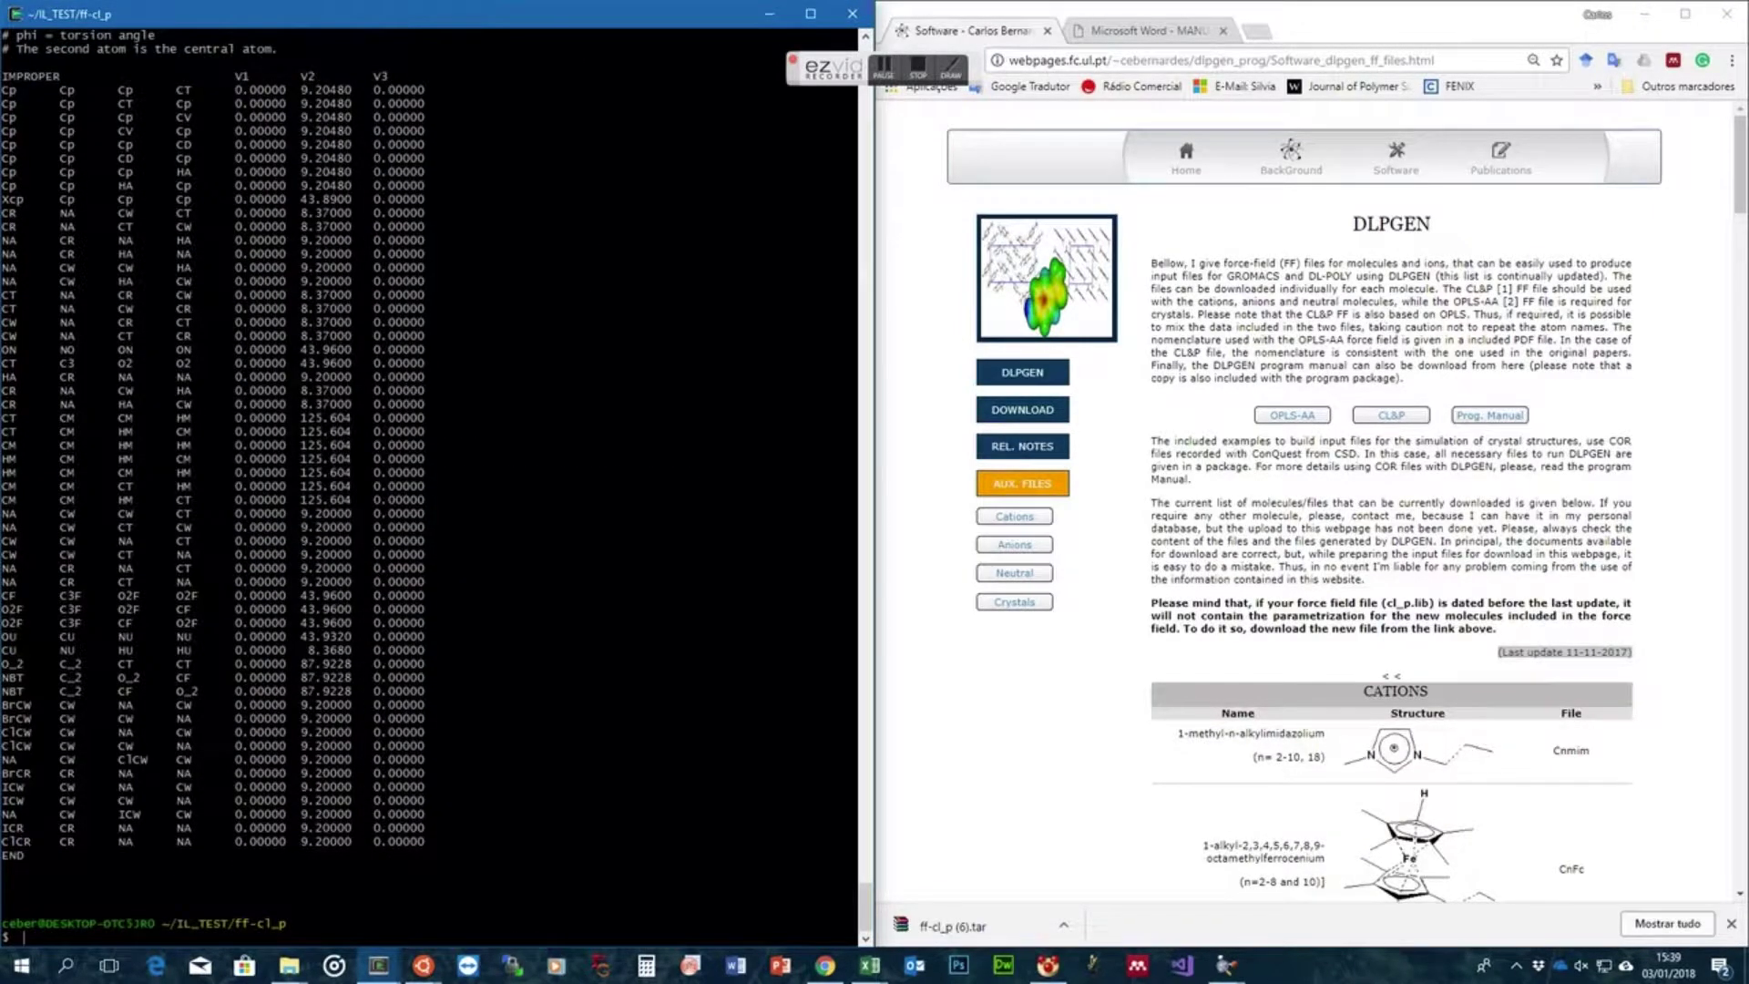
# List ff-cl_p, change into mols and list cl_p.lib and PLACE_YOUR_GEN_FILES_HERE
pyautogui.write('ls')
pyautogui.press('Return')
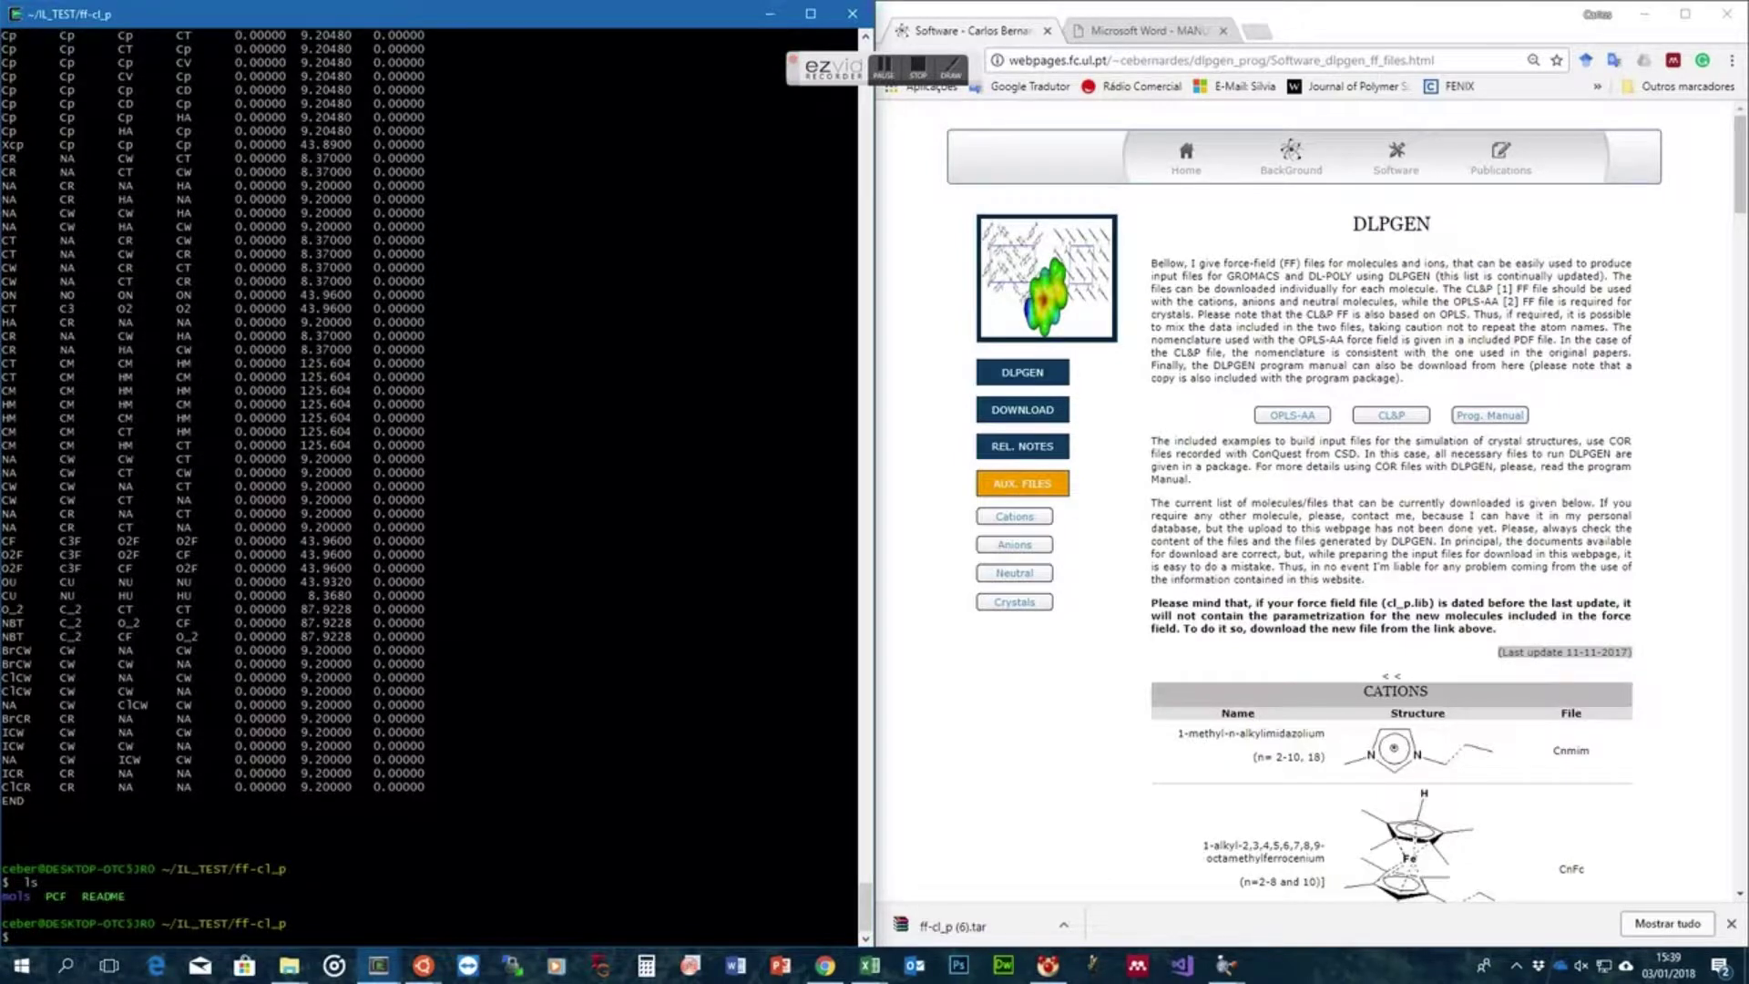
pyautogui.write('cd mols')
pyautogui.press('Tab')
pyautogui.press('Return')
pyautogui.write('ls')
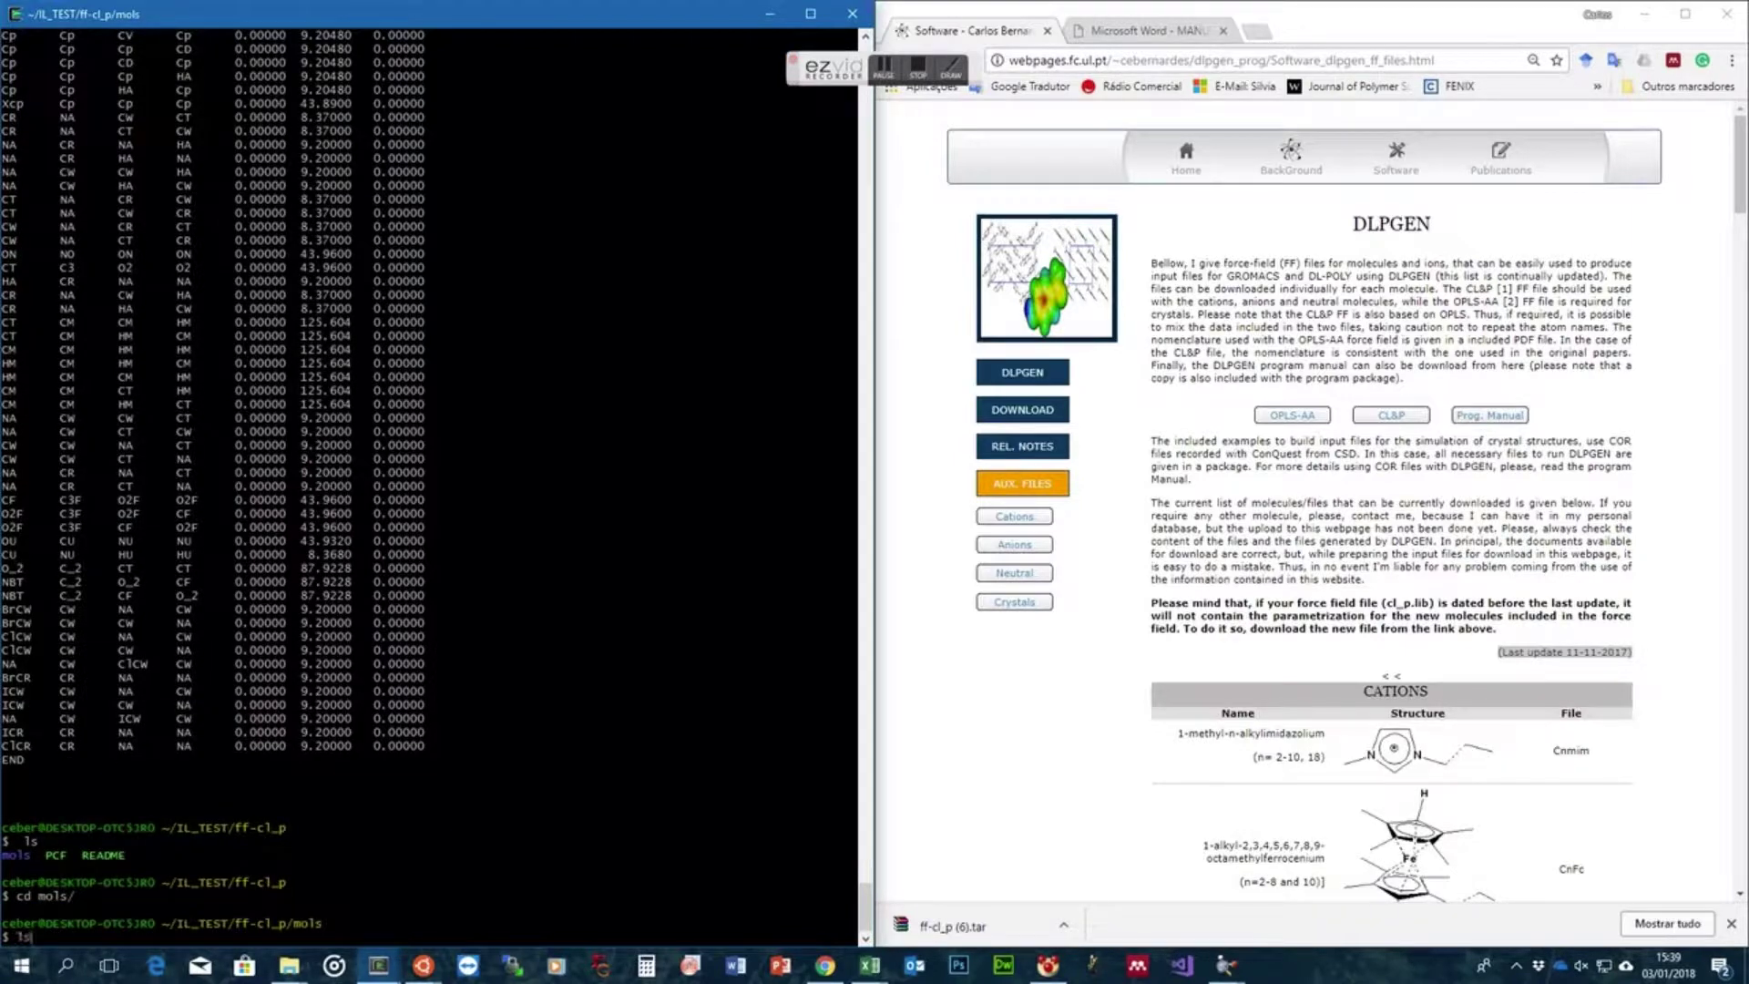
pyautogui.press('Return')
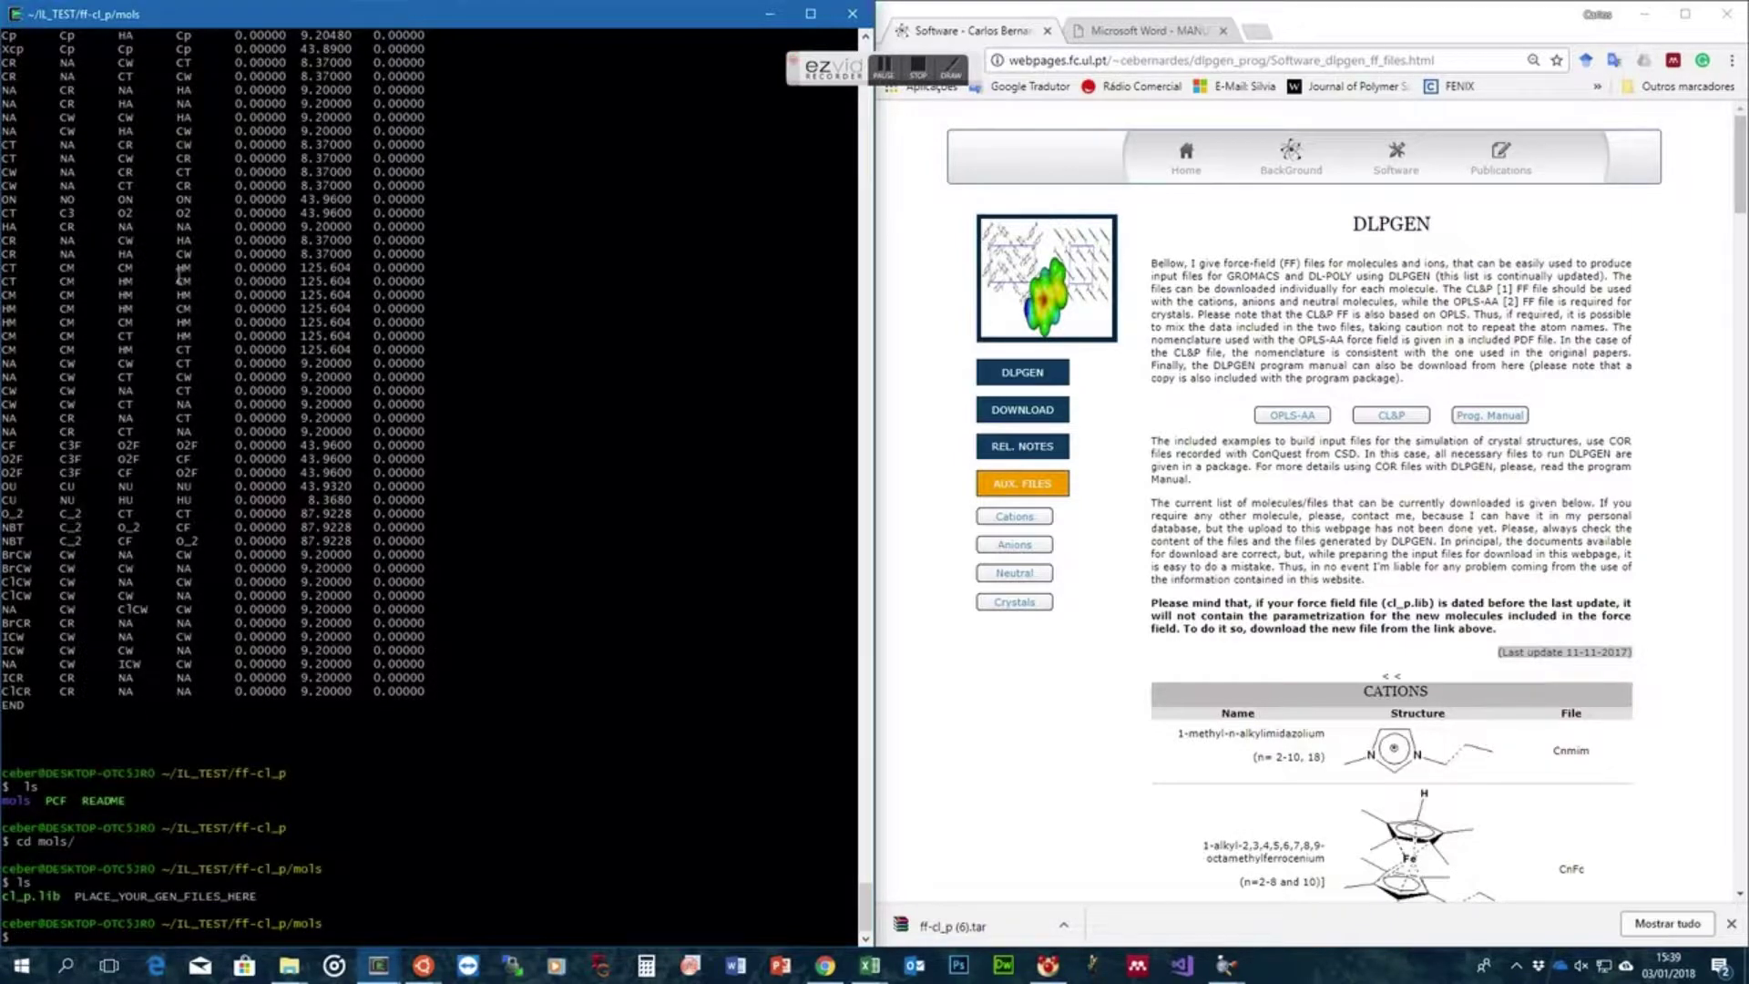
pyautogui.scroll(-10, 1539, 723)
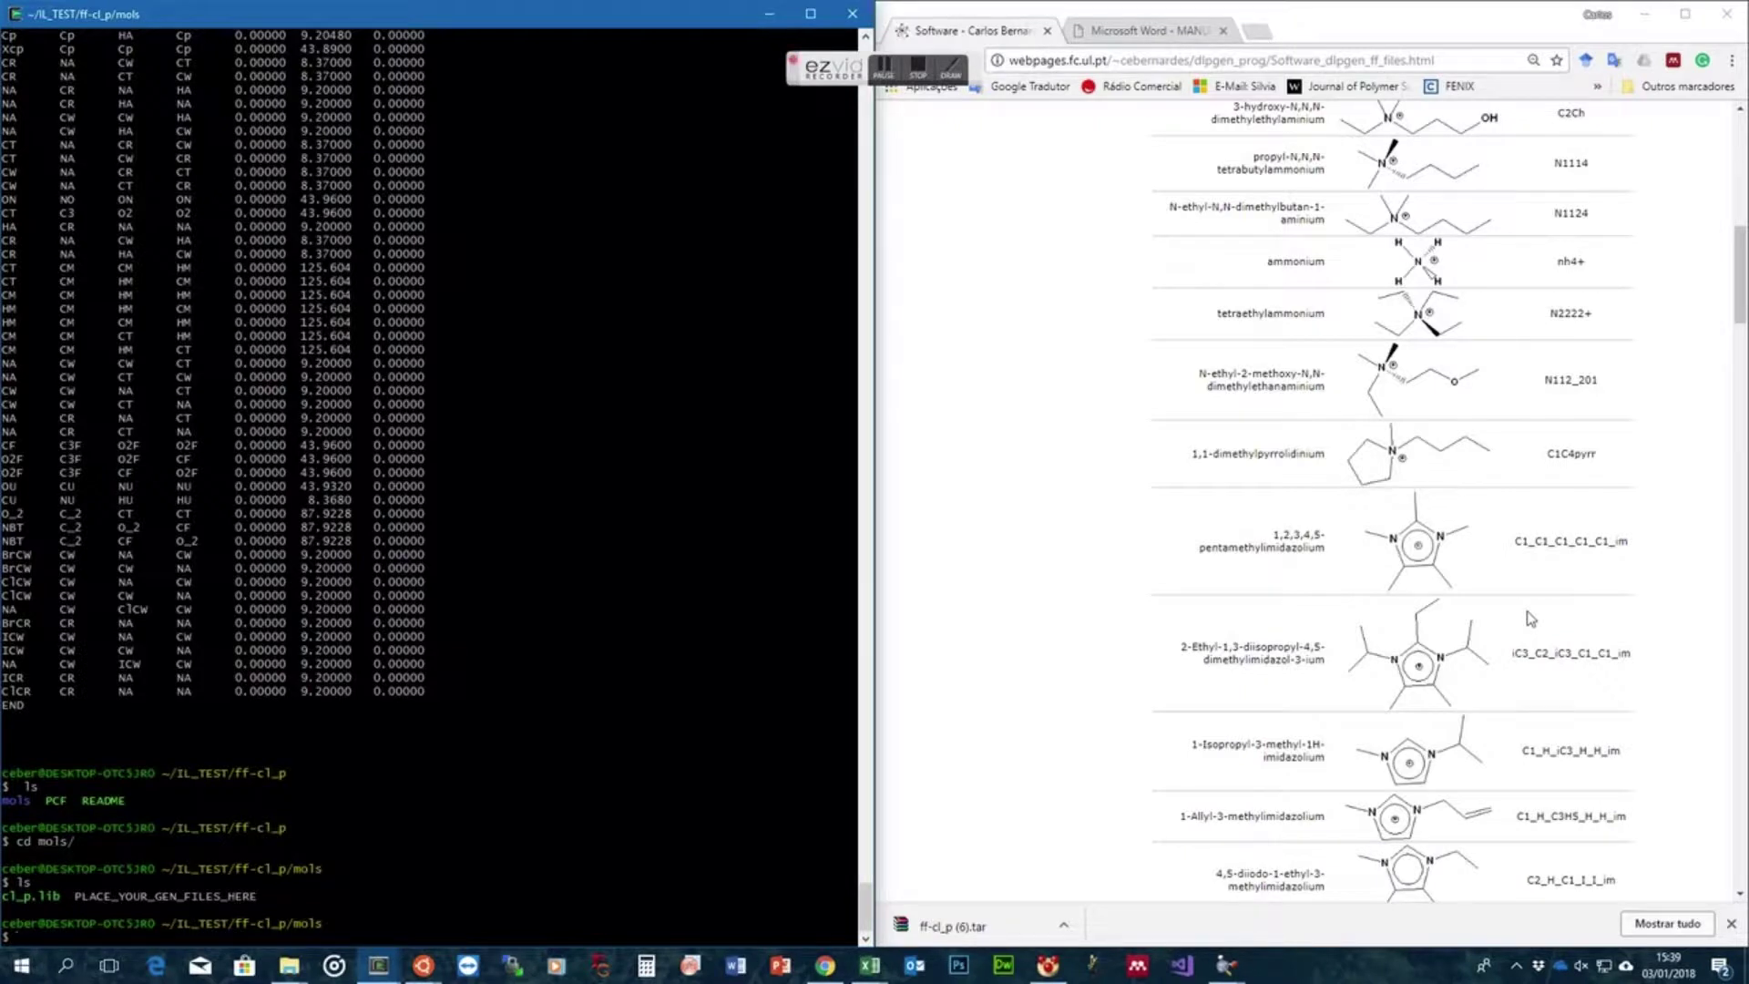
# Preview the C1_C1_C1_C1_C1_im pentamethylimidazolium structure file in Chrome
pyautogui.click(1580, 543)
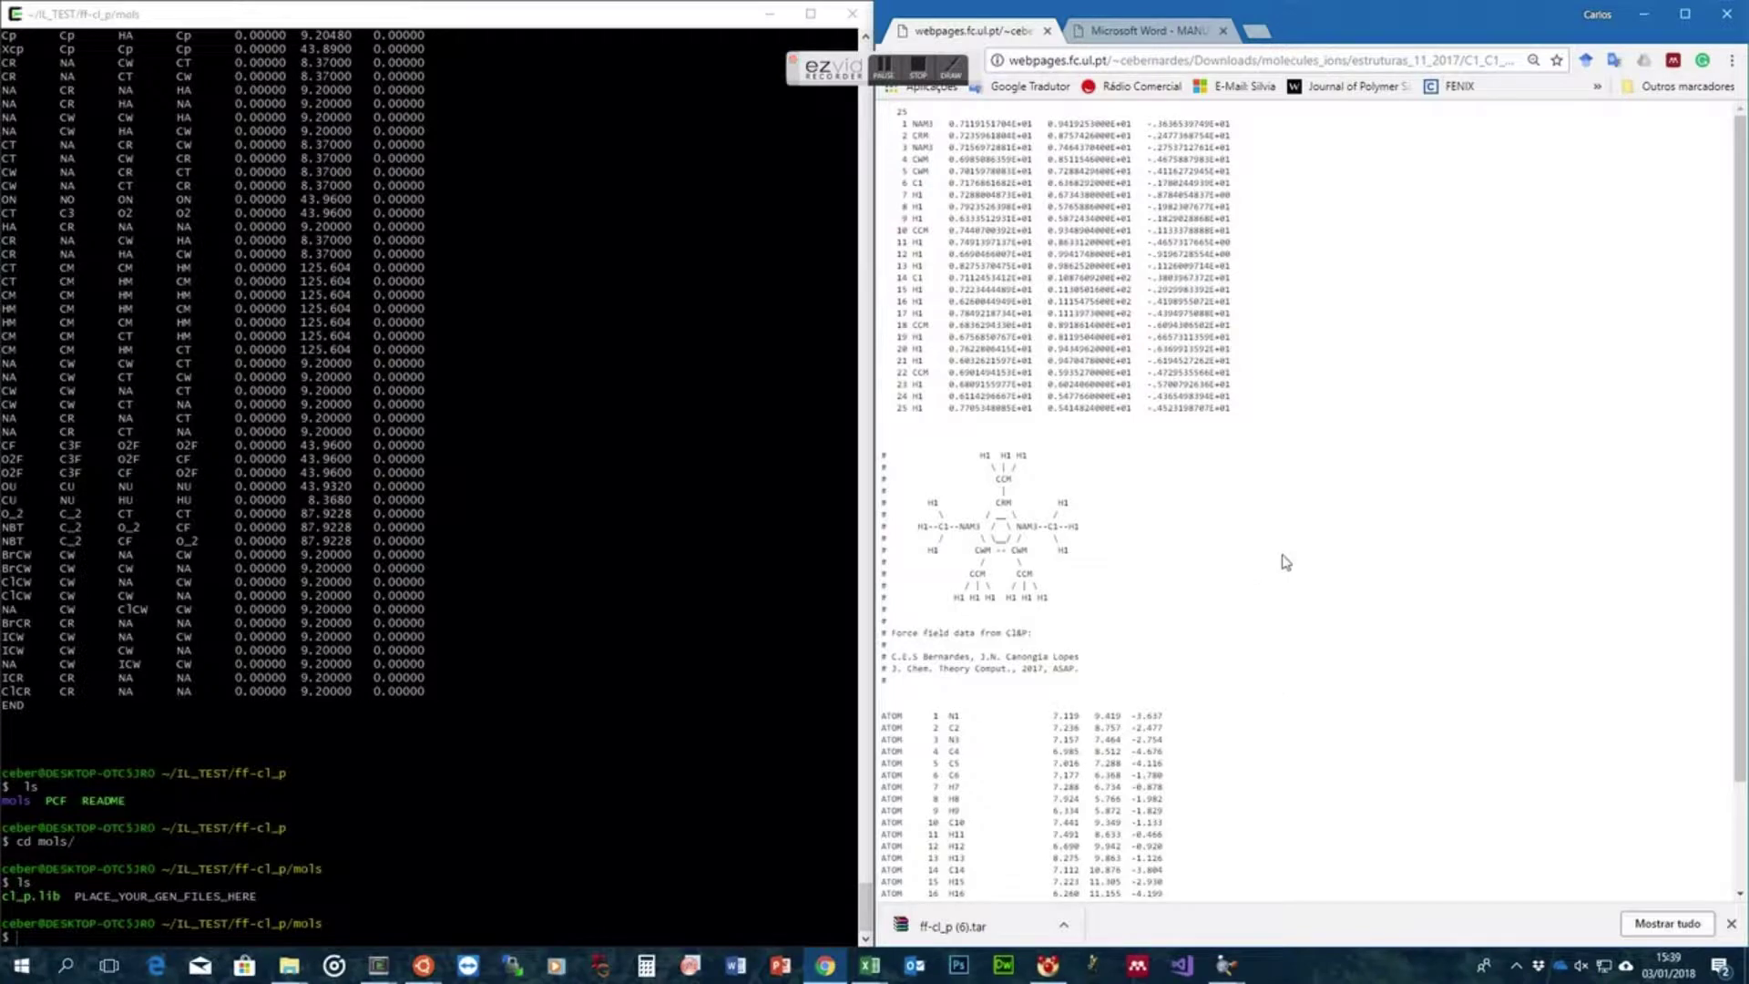
pyautogui.scroll(-2, 1284, 558)
pyautogui.scroll(2, 1311, 547)
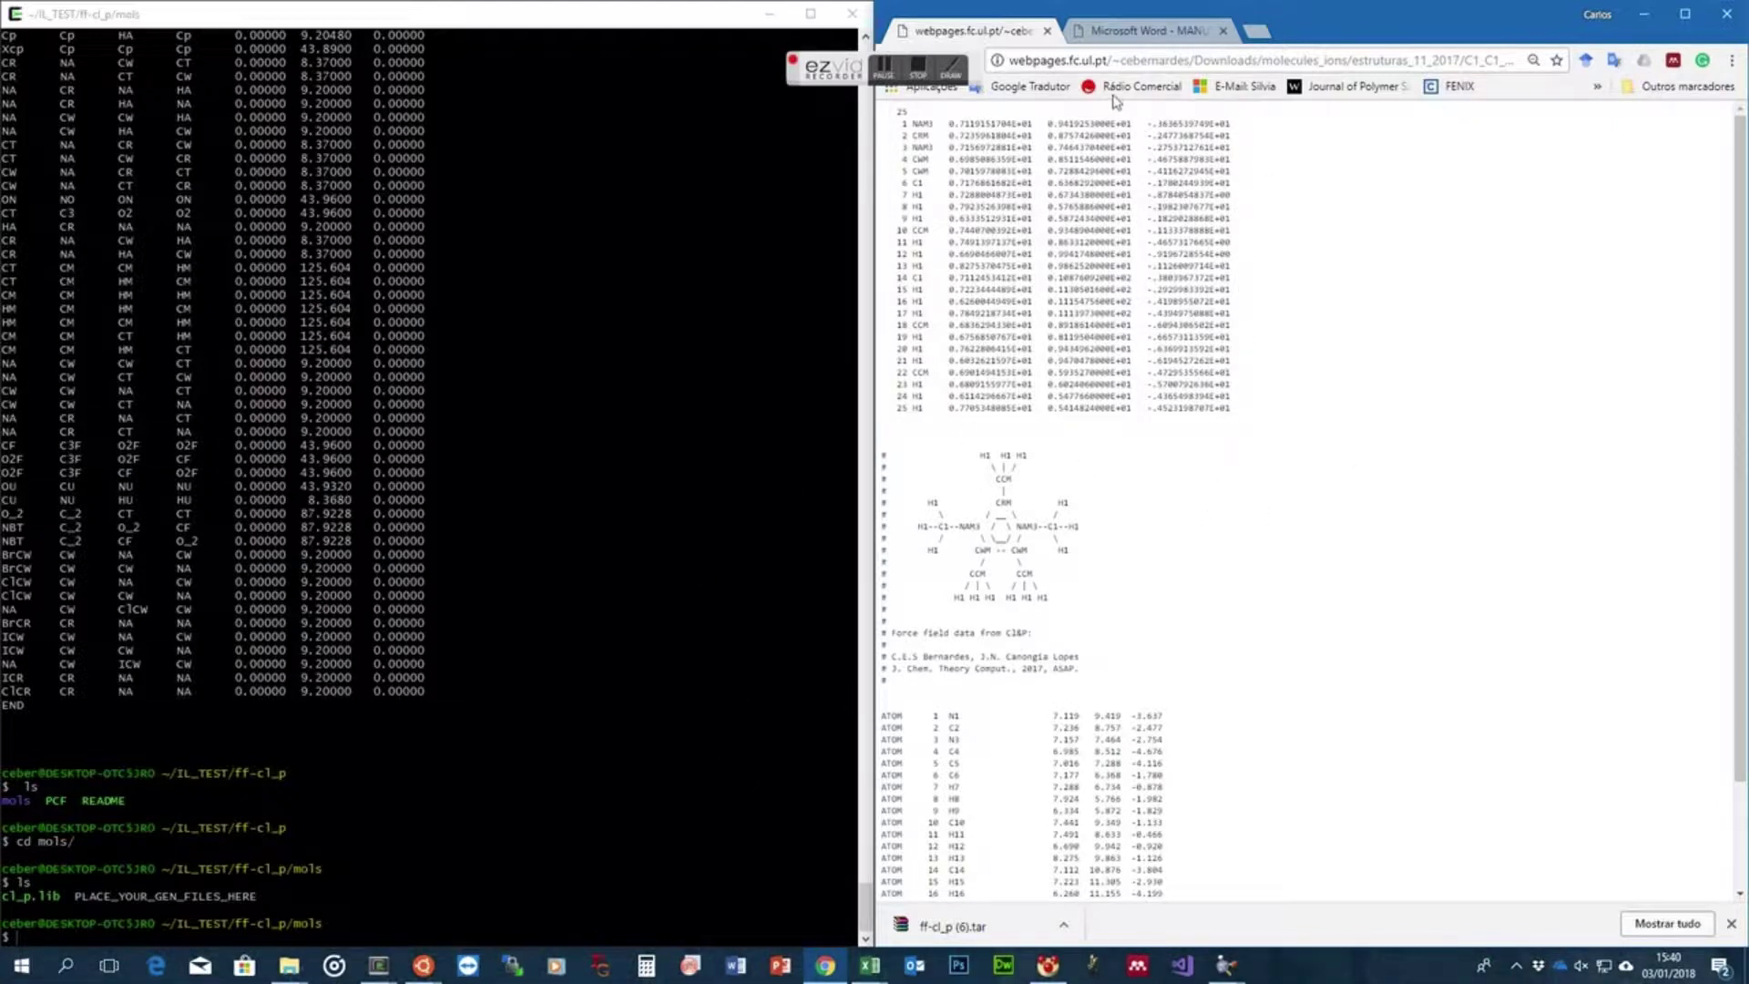
pyautogui.moveTo(915, 59); pyautogui.dragTo(835, 62)
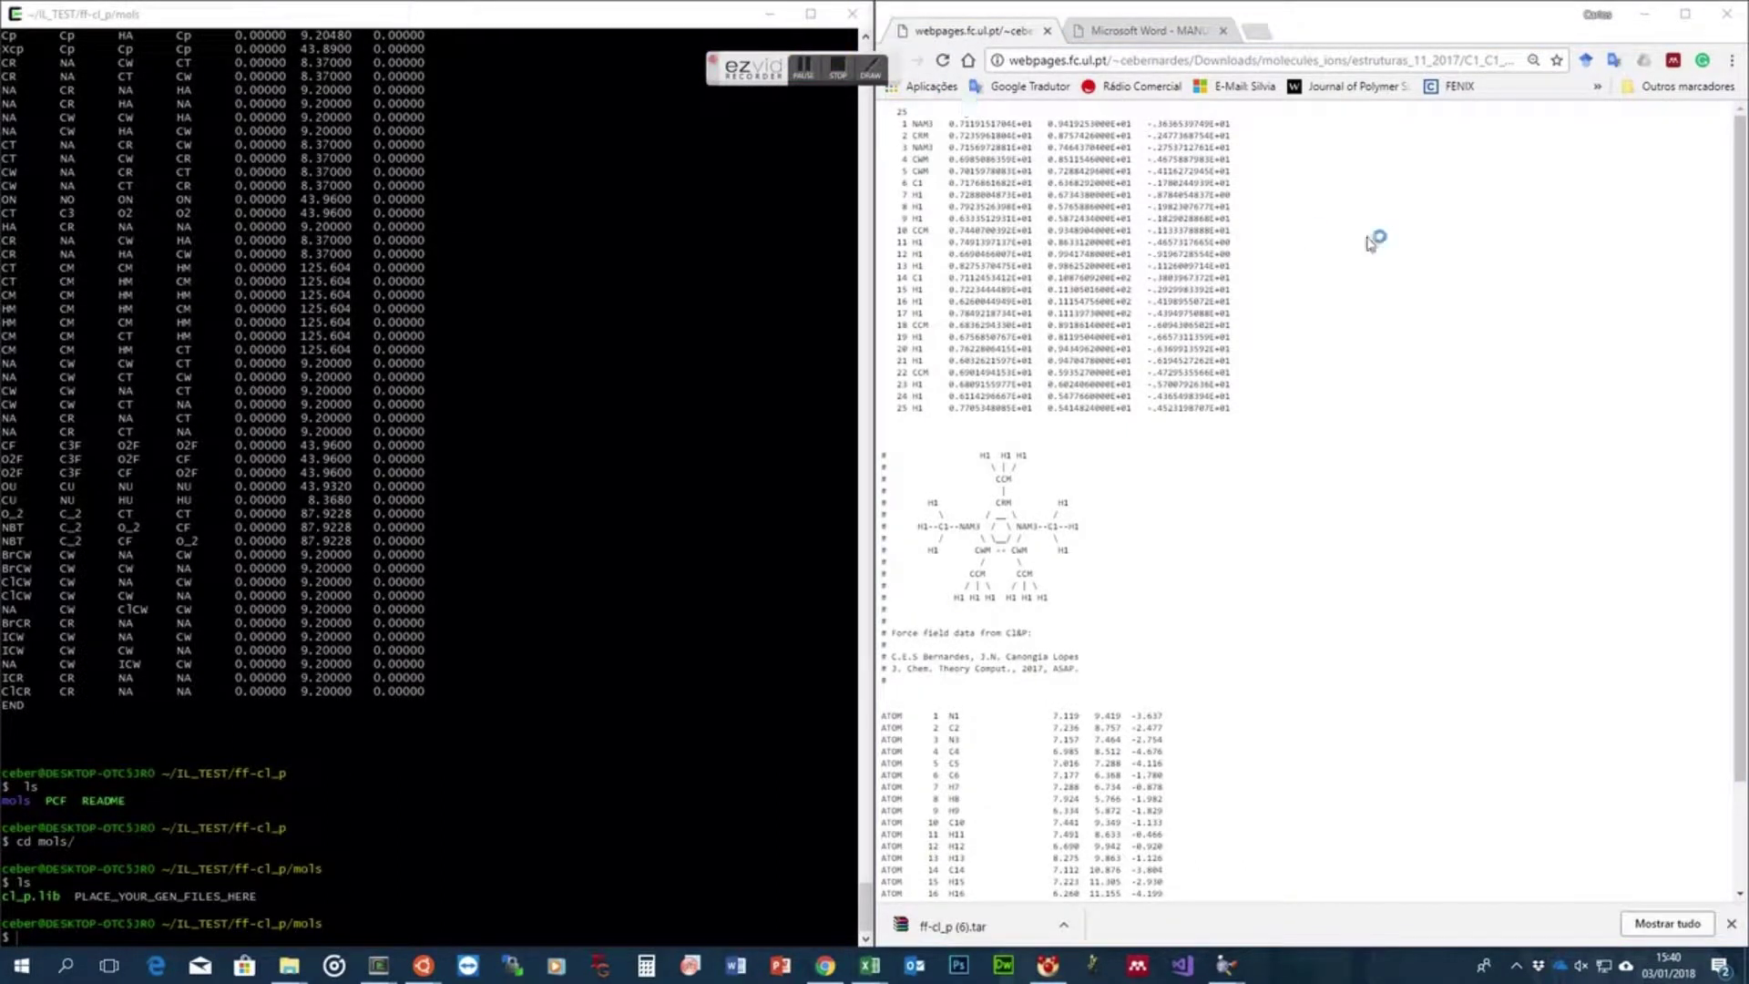
pyautogui.click(1395, 274)
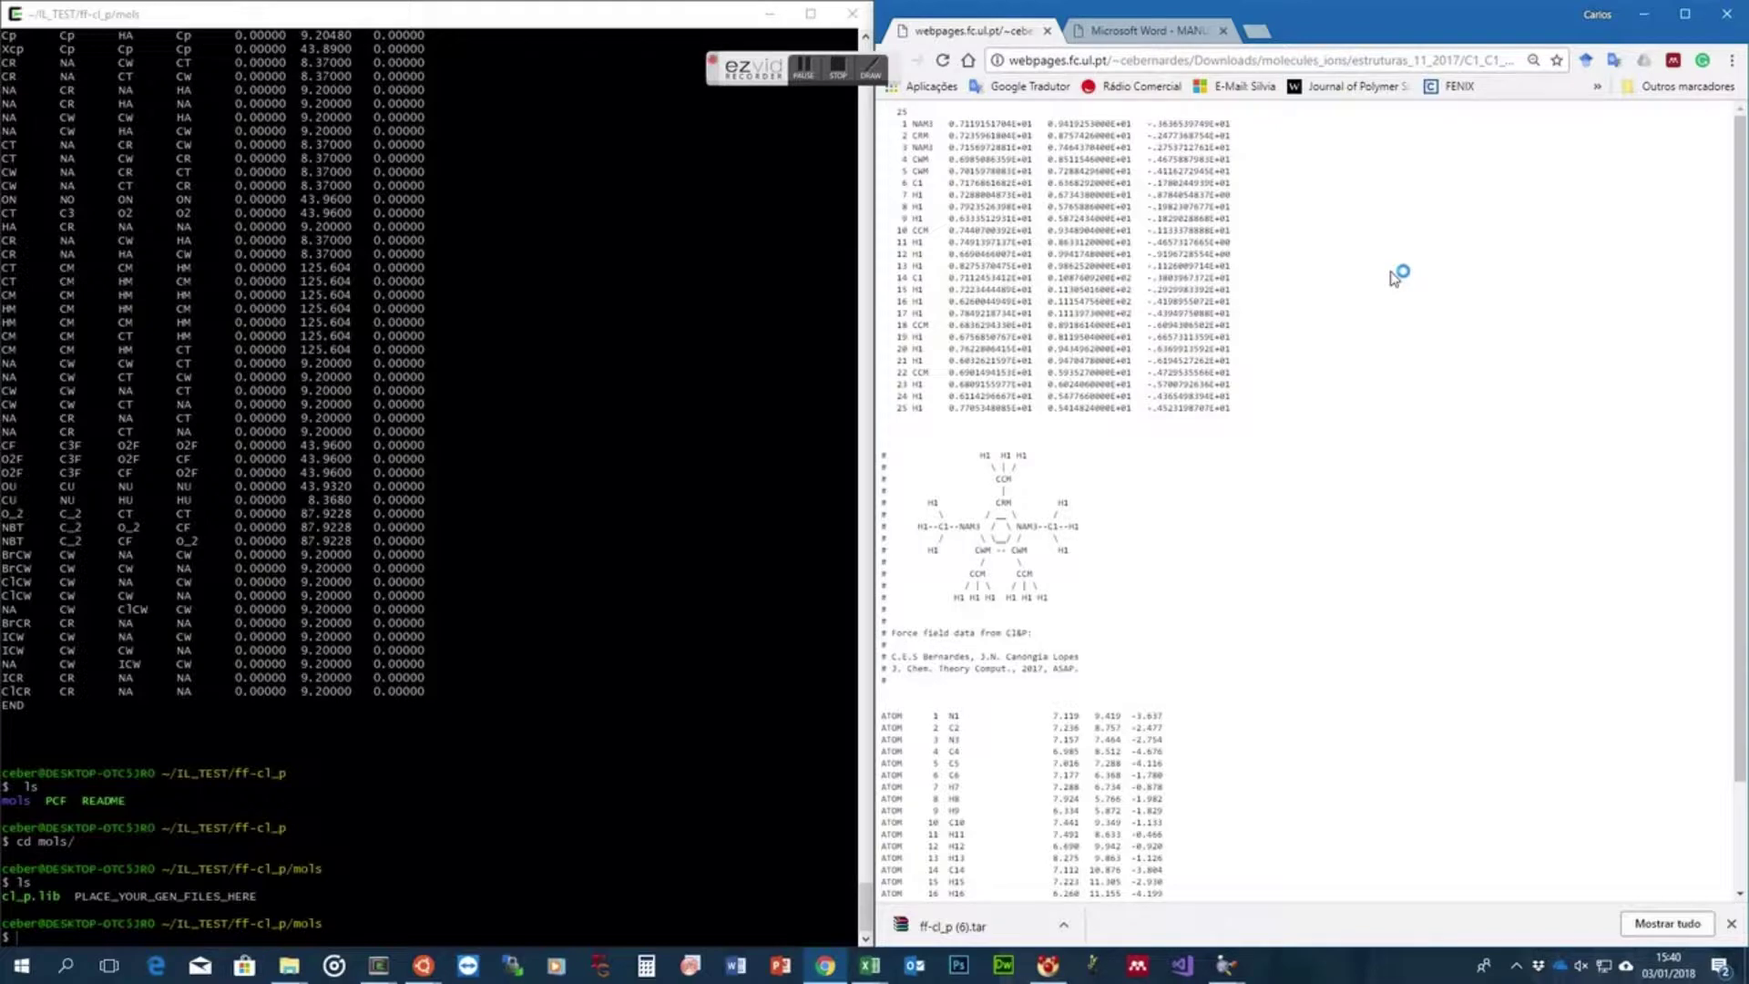
pyautogui.moveTo(808, 68); pyautogui.dragTo(766, 67)
# Return to the cations table and copy the C1_C1_C1_C1_C1_im name
pyautogui.click(891, 59)
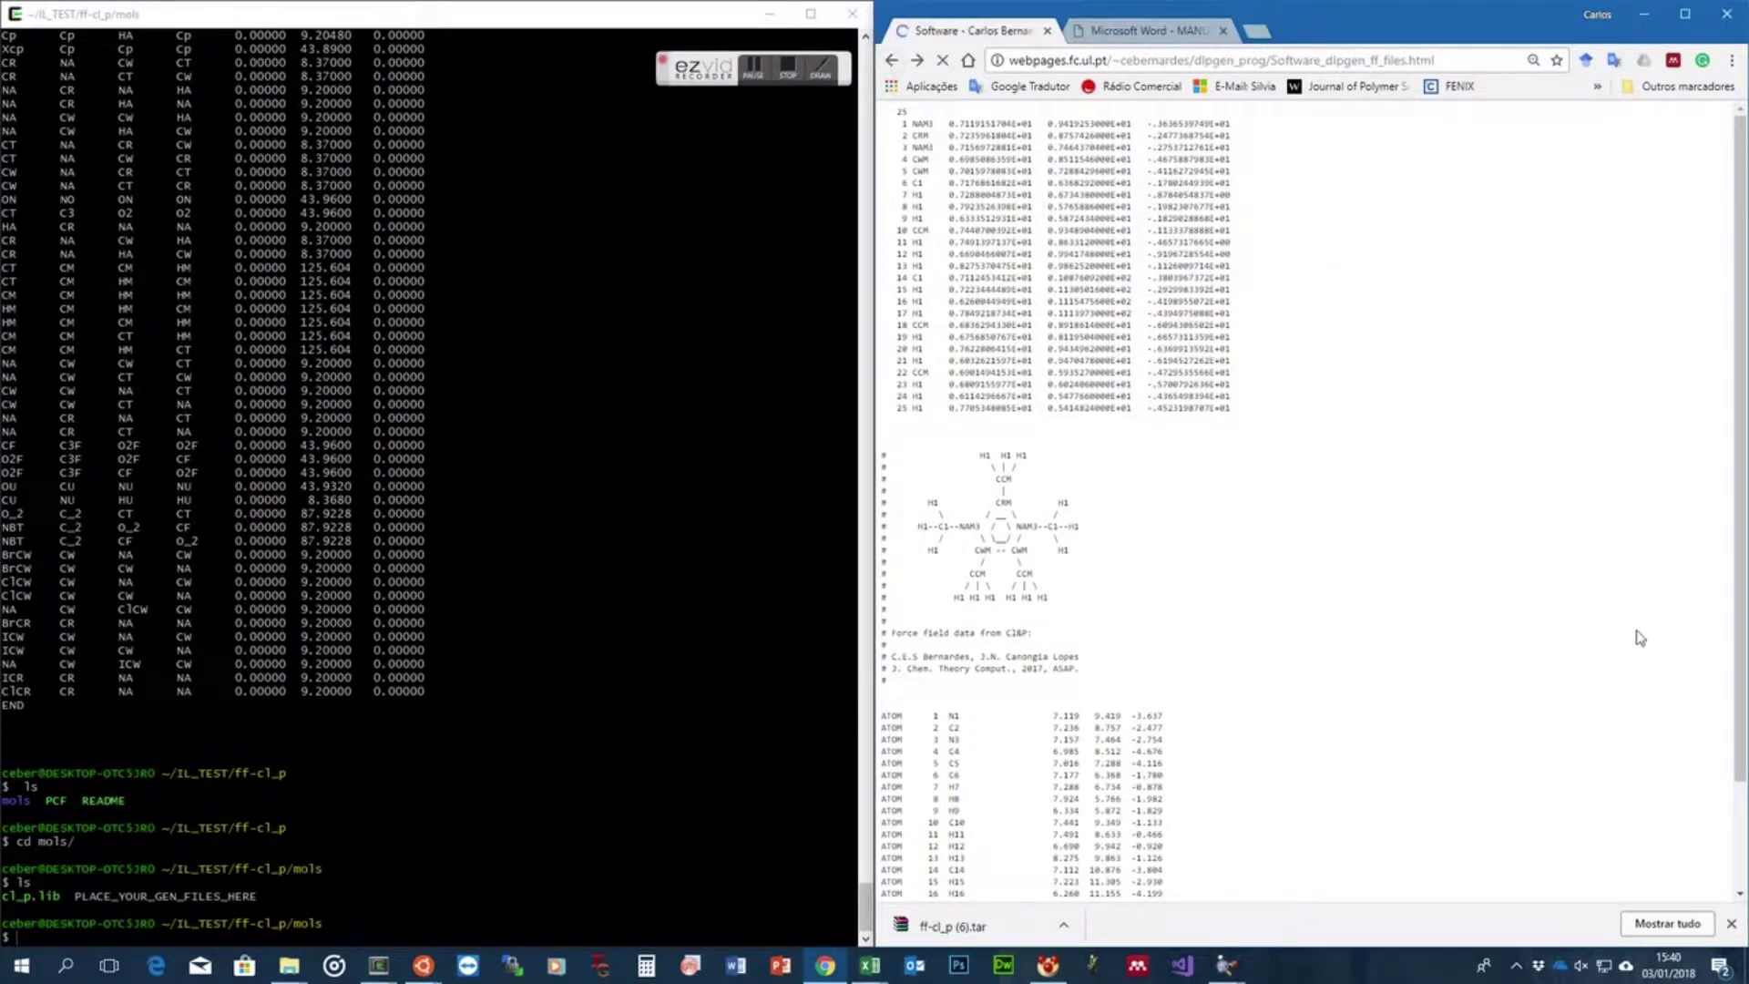
pyautogui.moveTo(1632, 542); pyautogui.dragTo(1519, 538)
pyautogui.hotkey('ctrl', 'c')
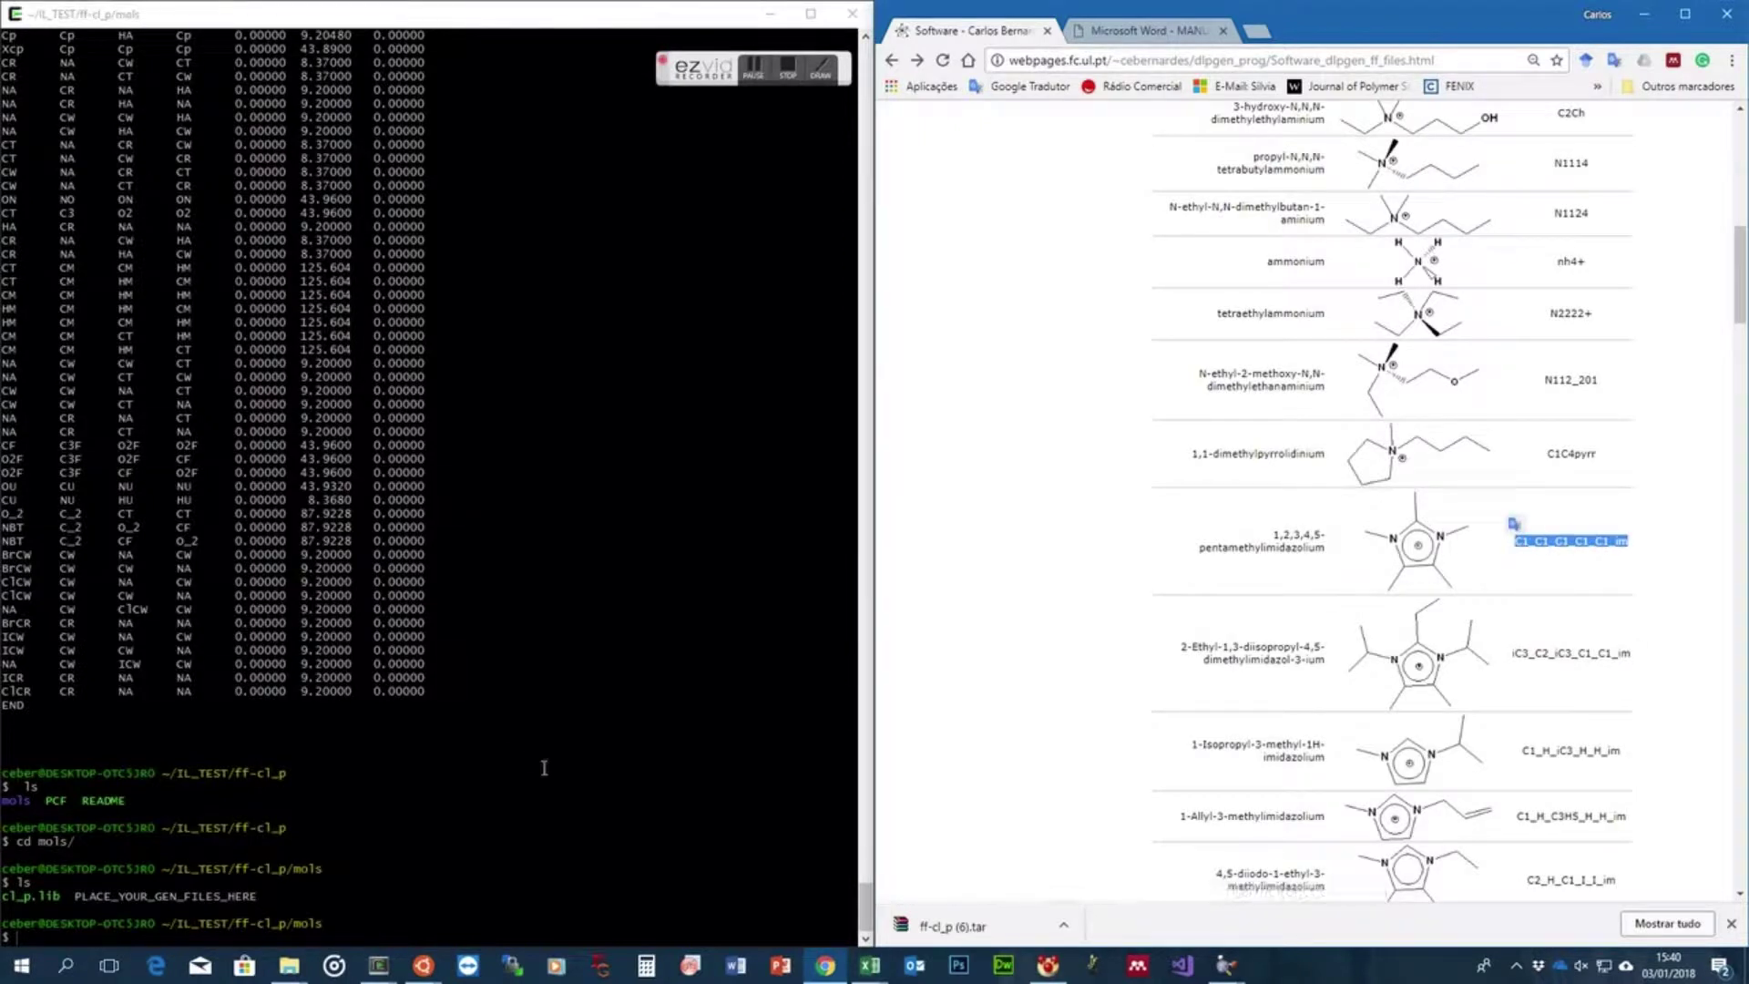
pyautogui.click(567, 785)
# Start a new C1_C1_C1_C1_C1_im.gen file in nano using the copied name
pyautogui.write('nano')
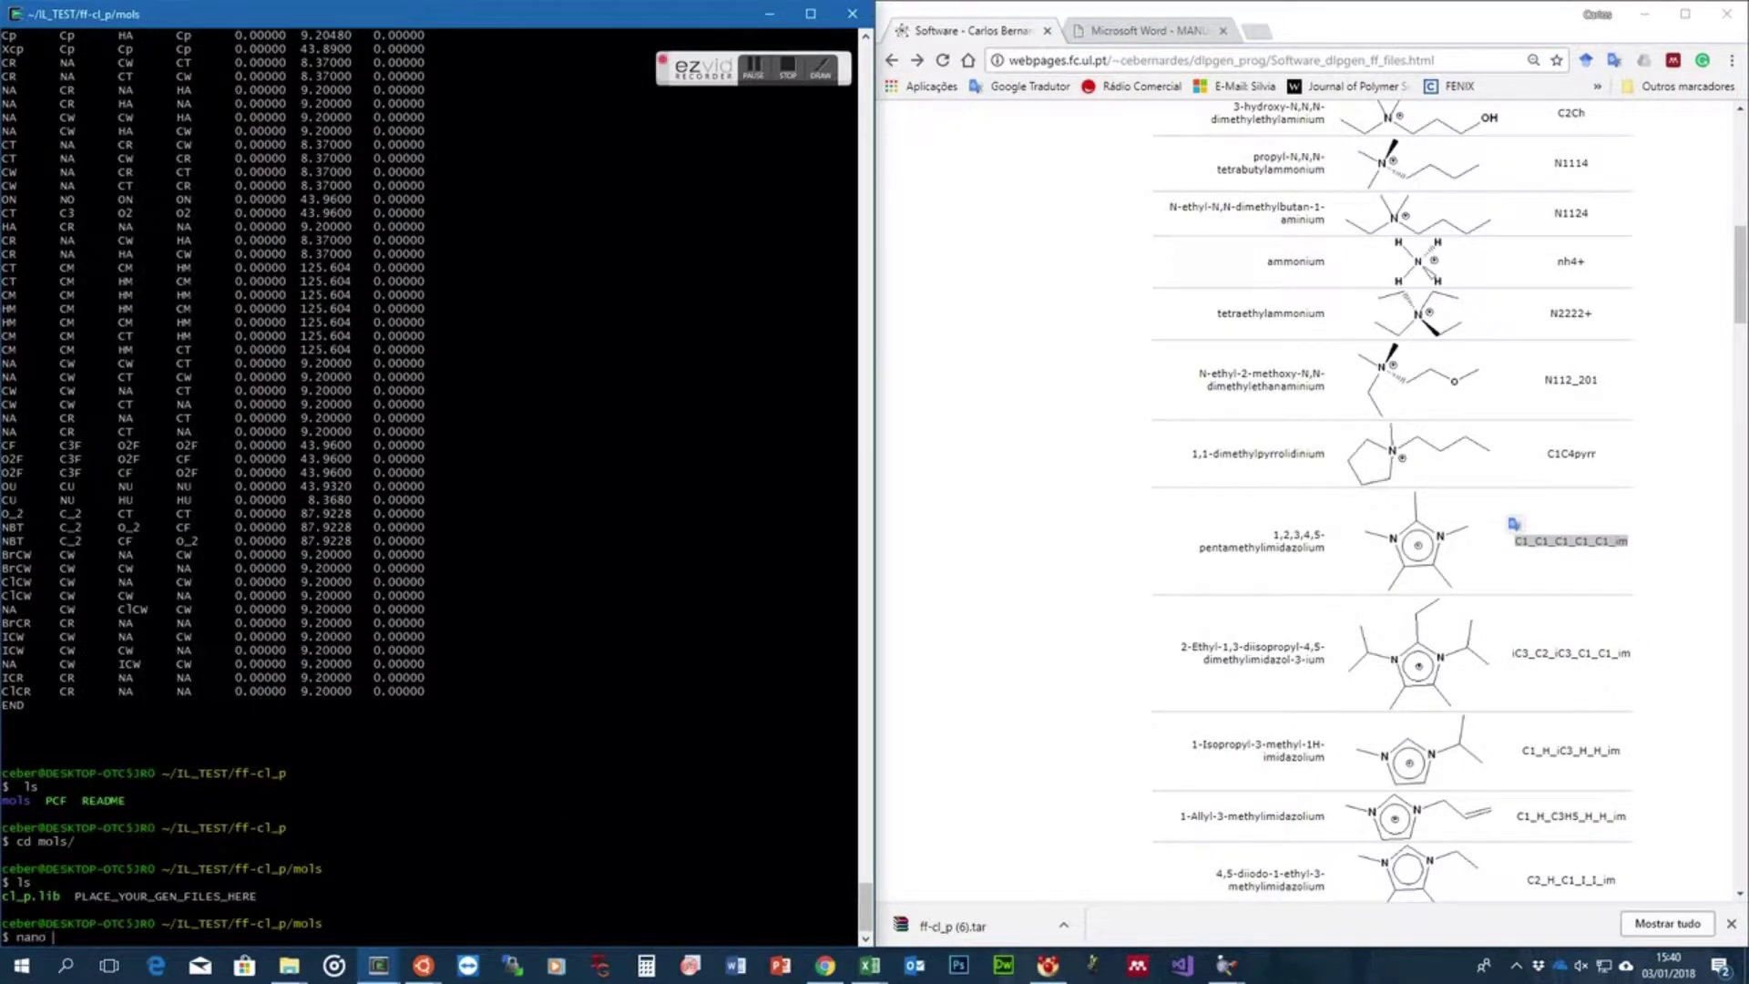
pyautogui.press('shift+Insert')
pyautogui.write('.gen')
pyautogui.press('Return')
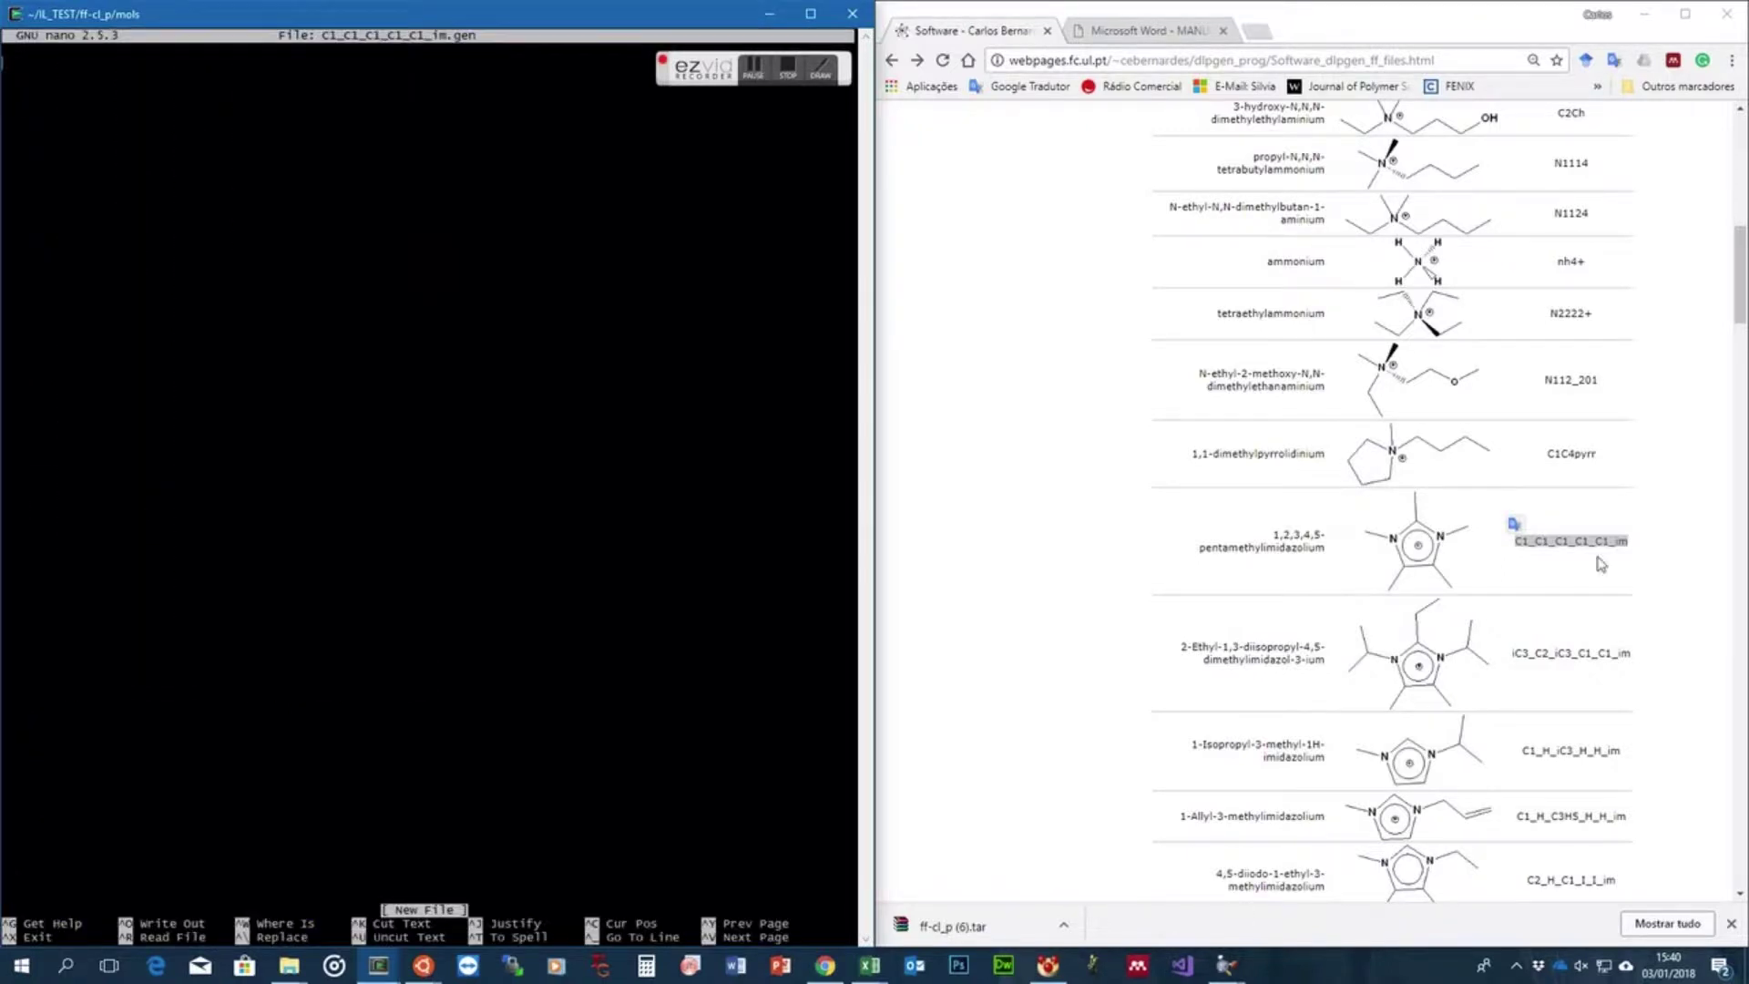
# Copy the structure file text from Chrome and paste it into the editor
pyautogui.click(1585, 541)
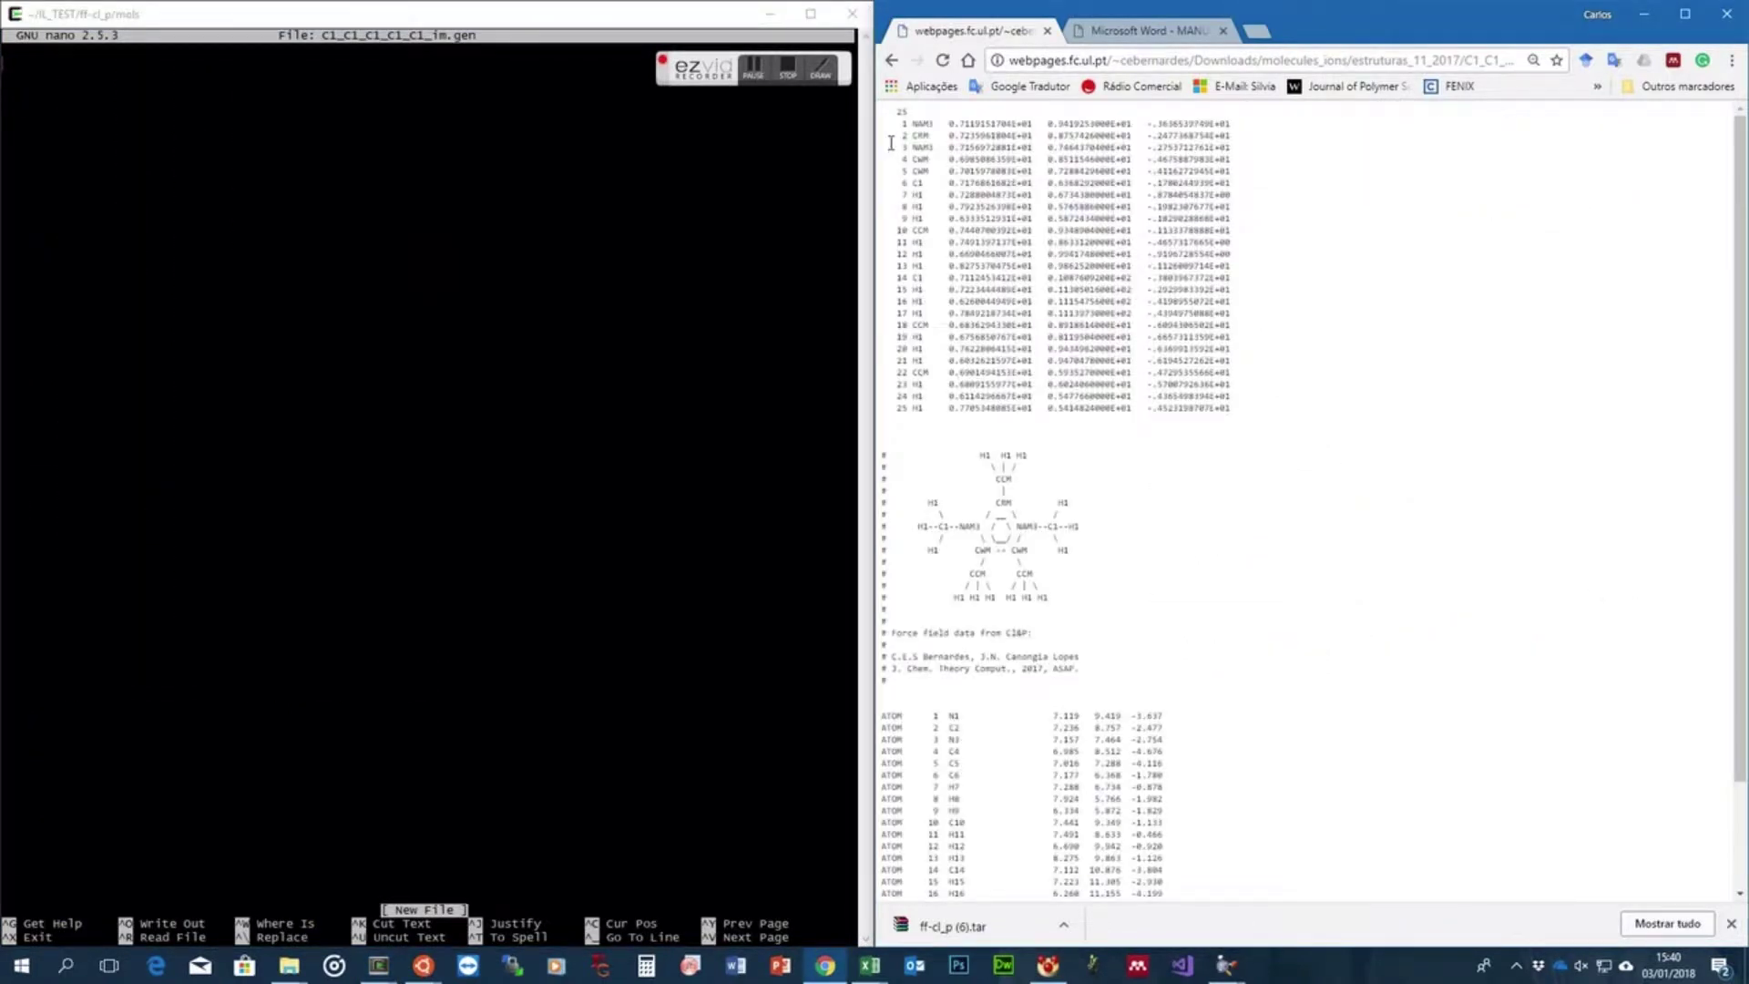
pyautogui.moveTo(885, 108); pyautogui.dragTo(1320, 927)
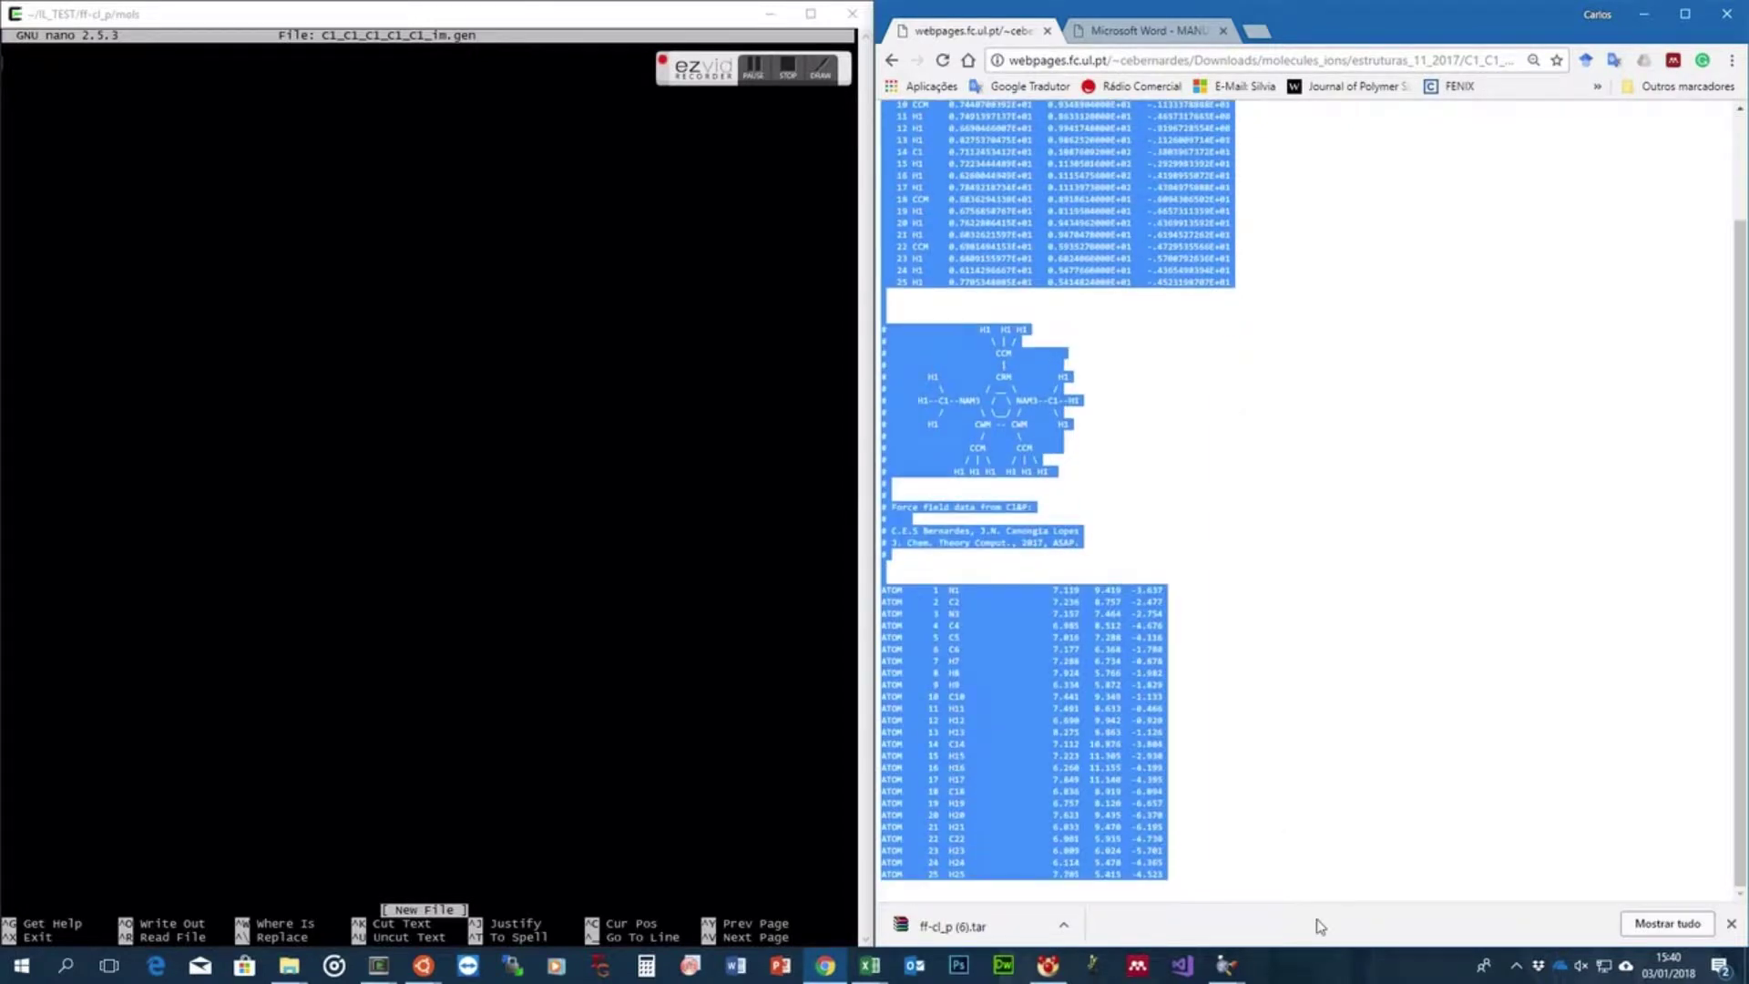
pyautogui.click(590, 686)
pyautogui.rightClick(590, 687)
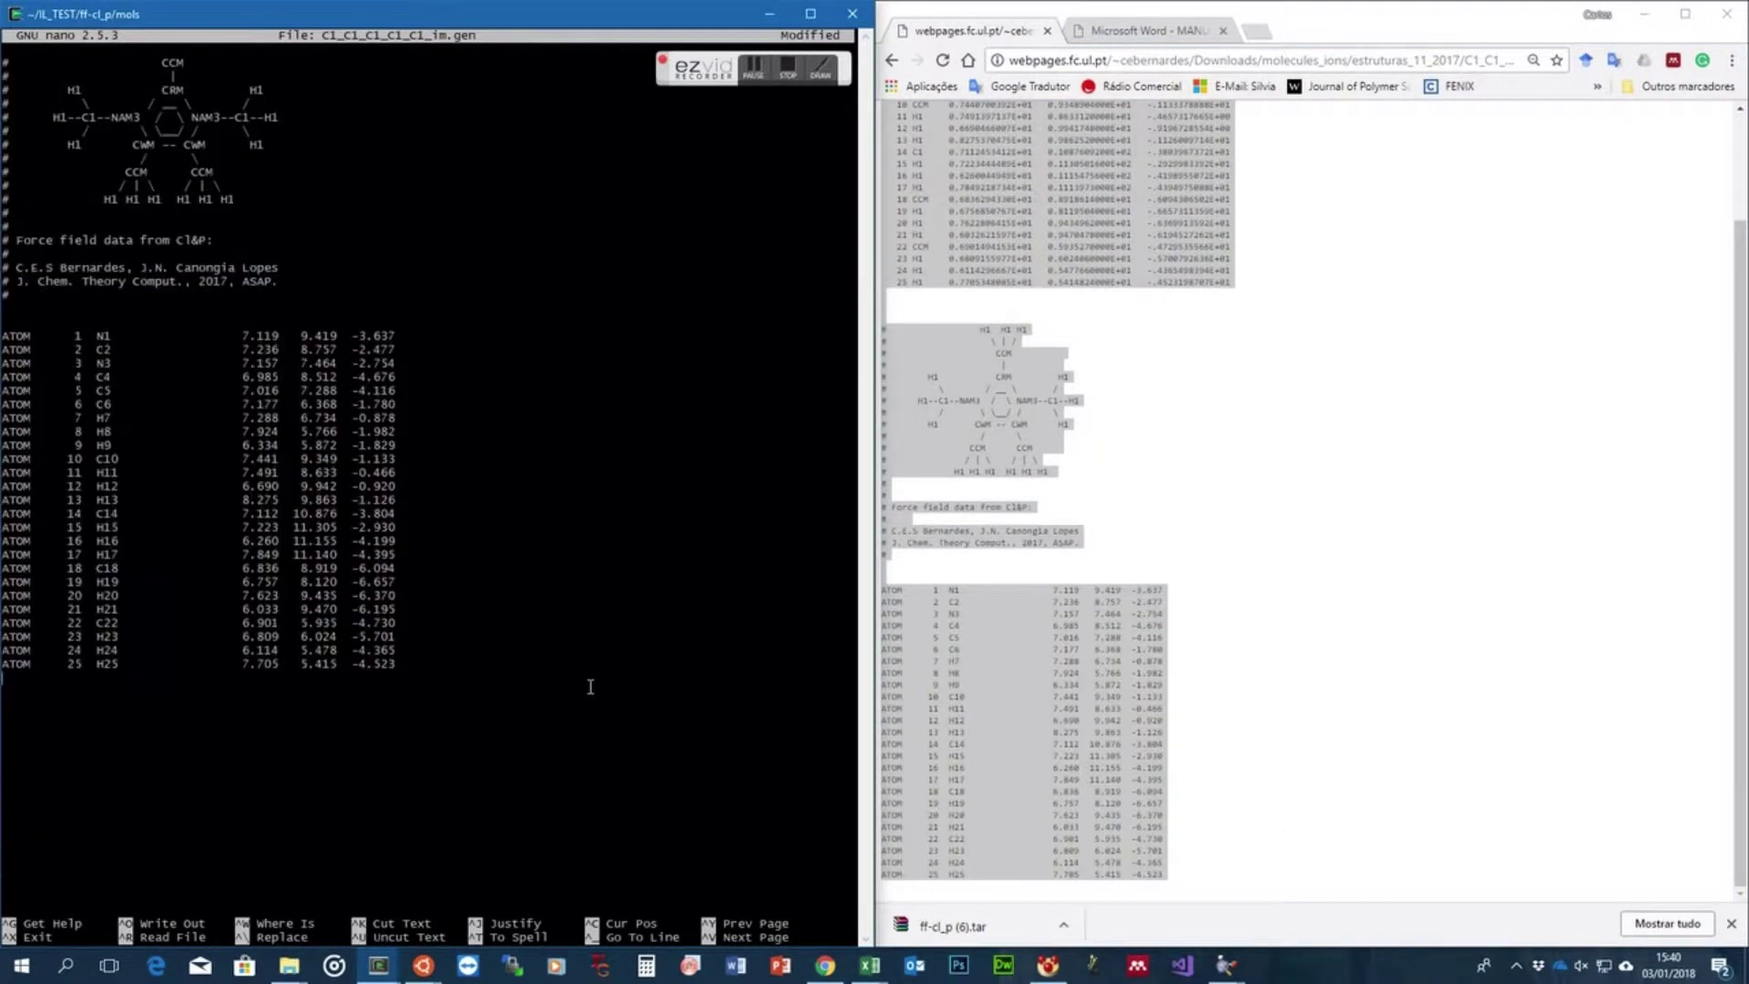
pyautogui.scroll(10, 343, 504)
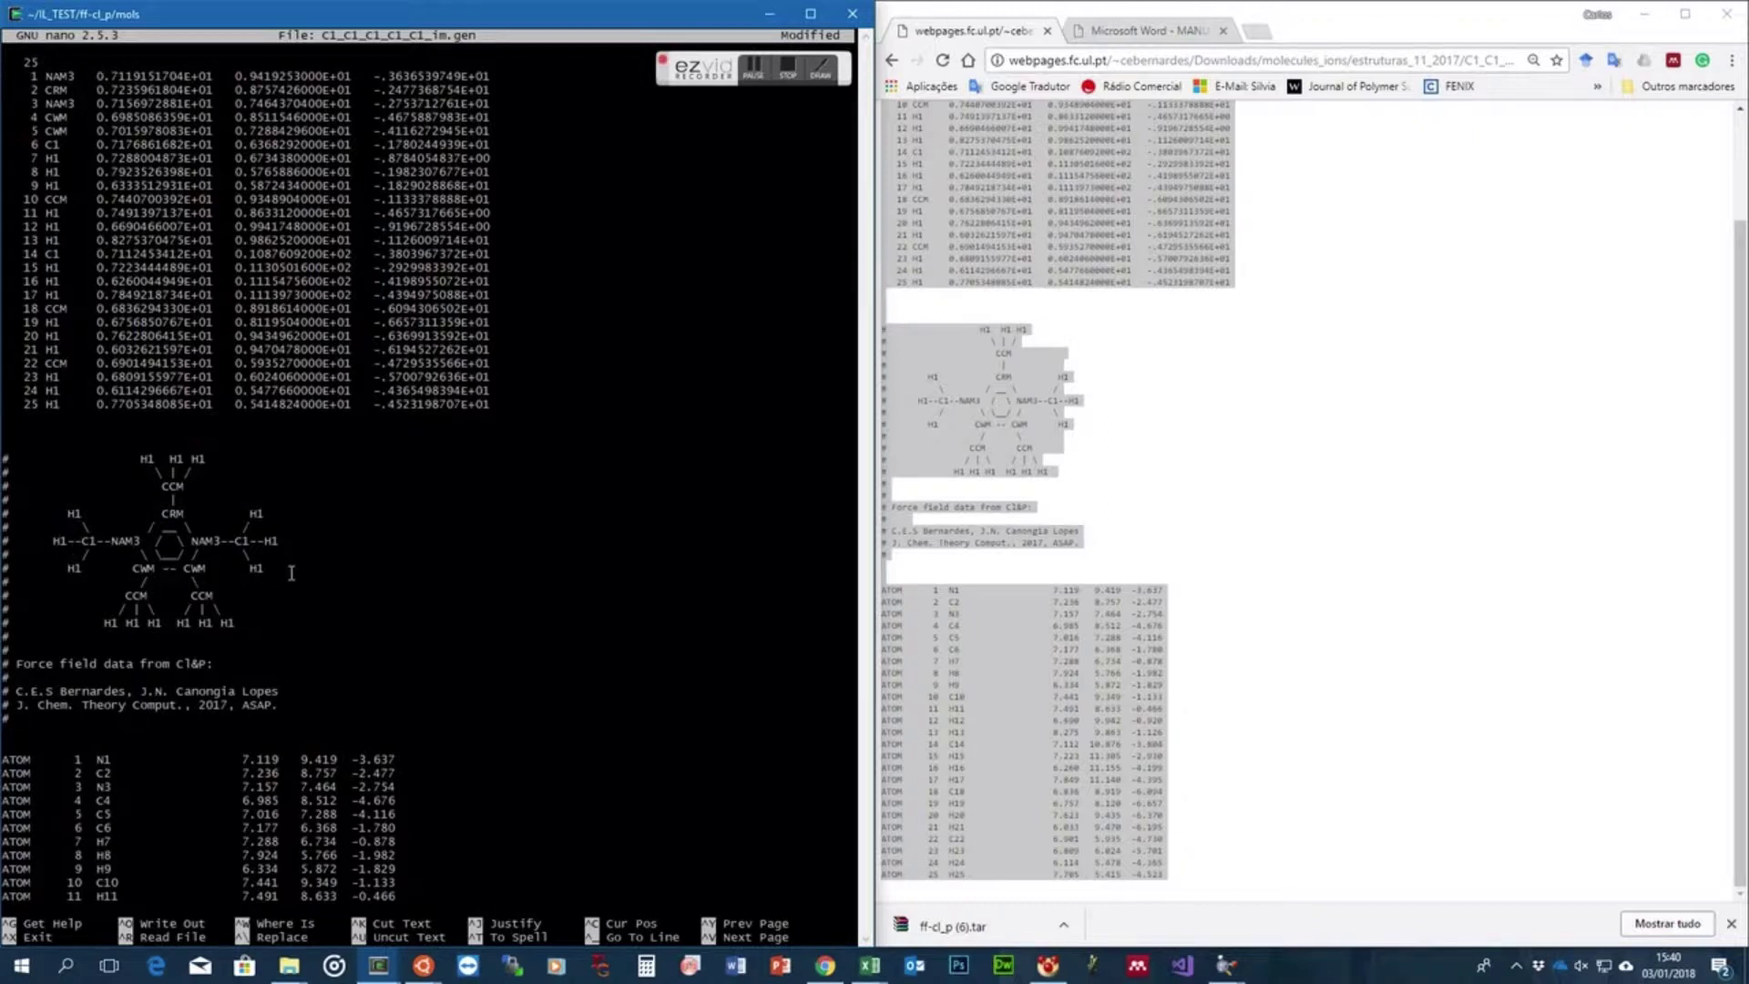
pyautogui.moveTo(281, 715); pyautogui.dragTo(7, 668)
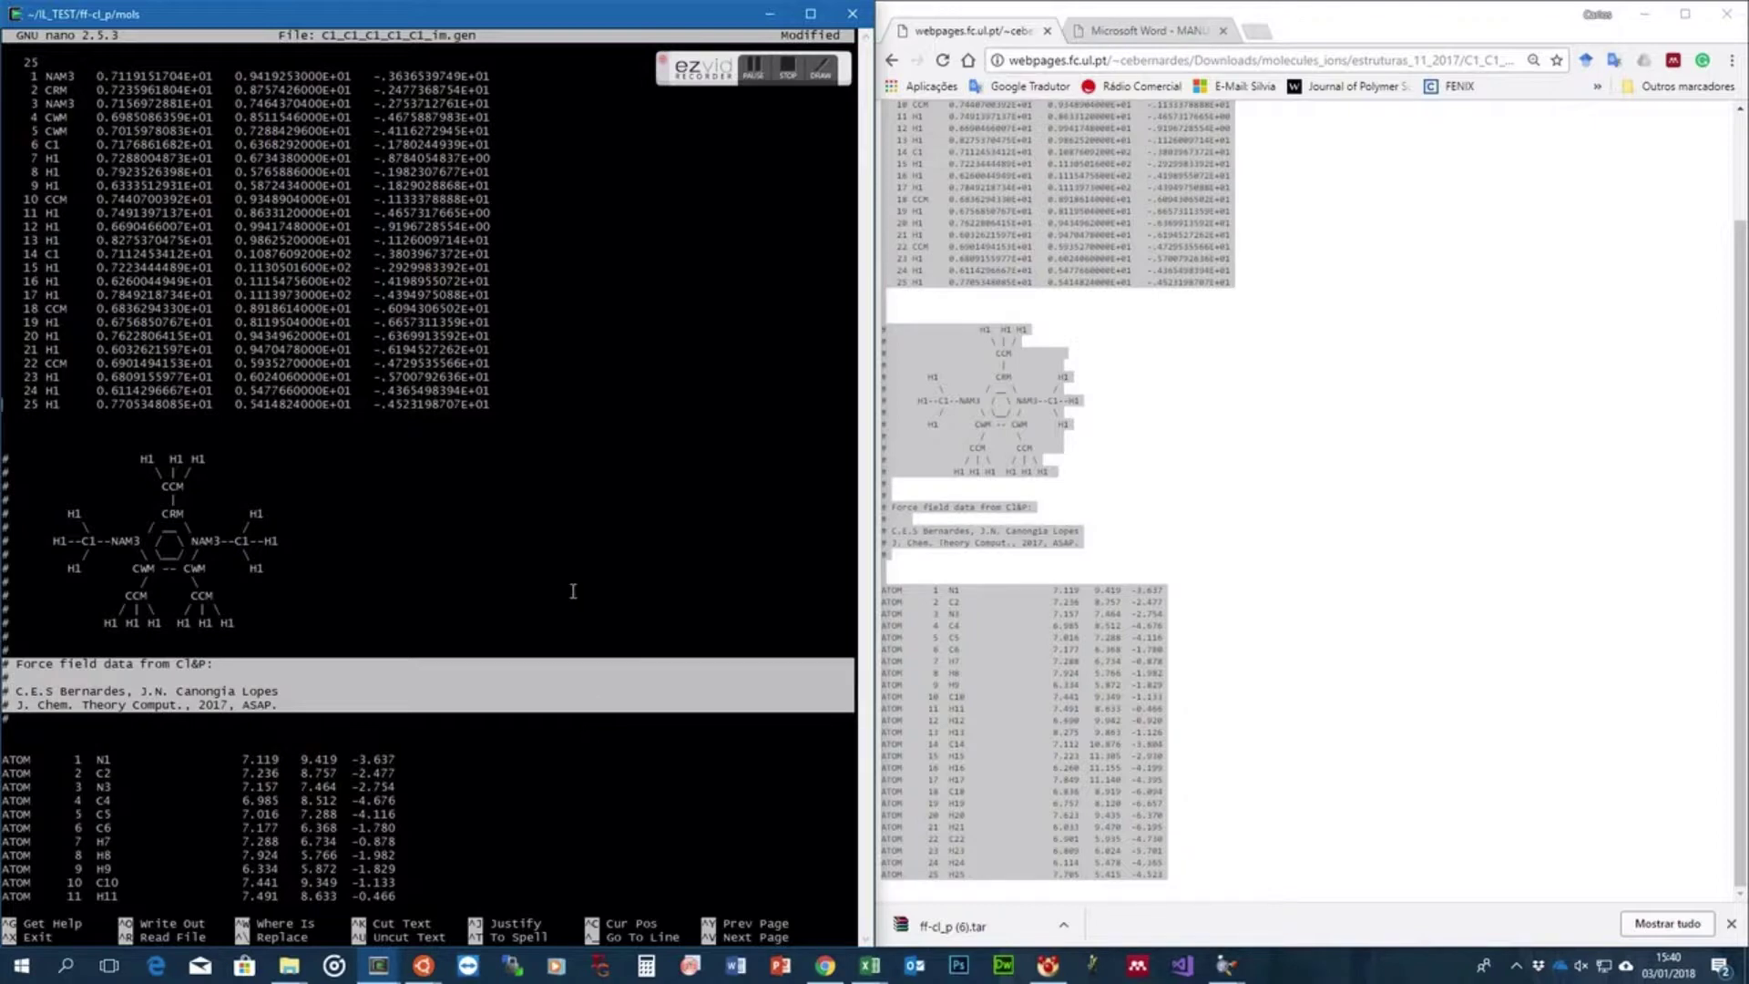
# Save C1_C1_C1_C1_C1_im.gen and list the mols folder to confirm it
pyautogui.hotkey('ctrl', 'x')
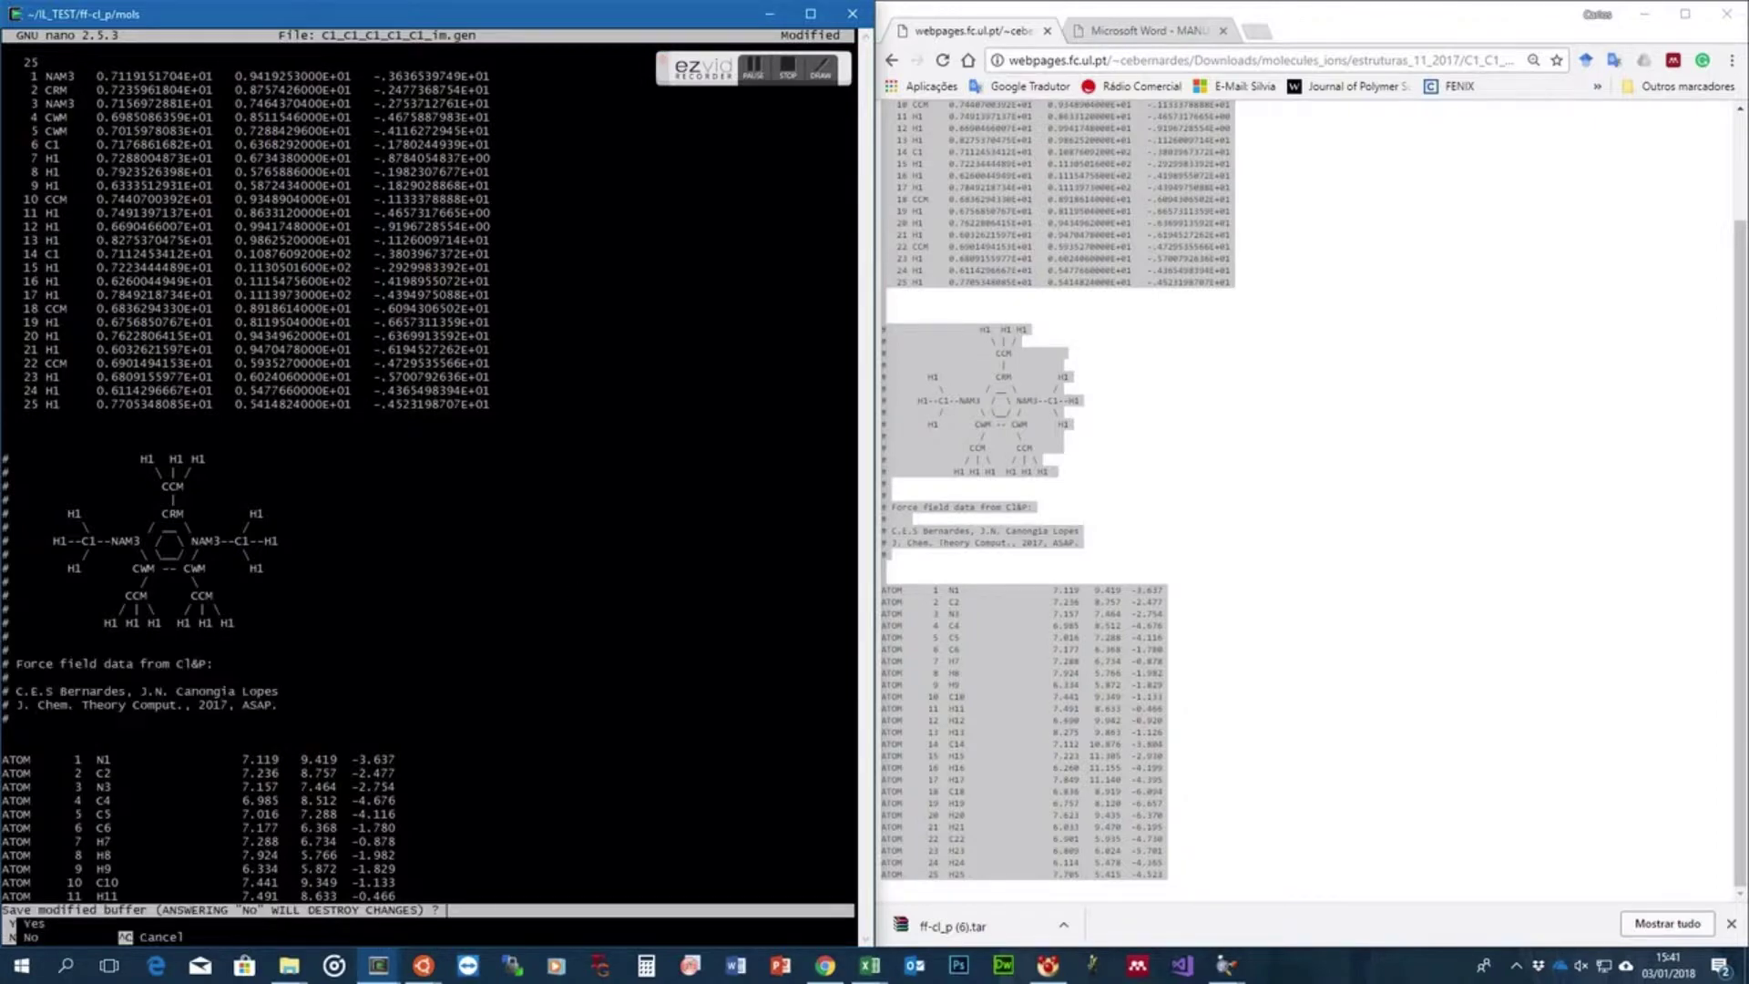
pyautogui.press('y')
pyautogui.press('Return')
pyautogui.write('ls')
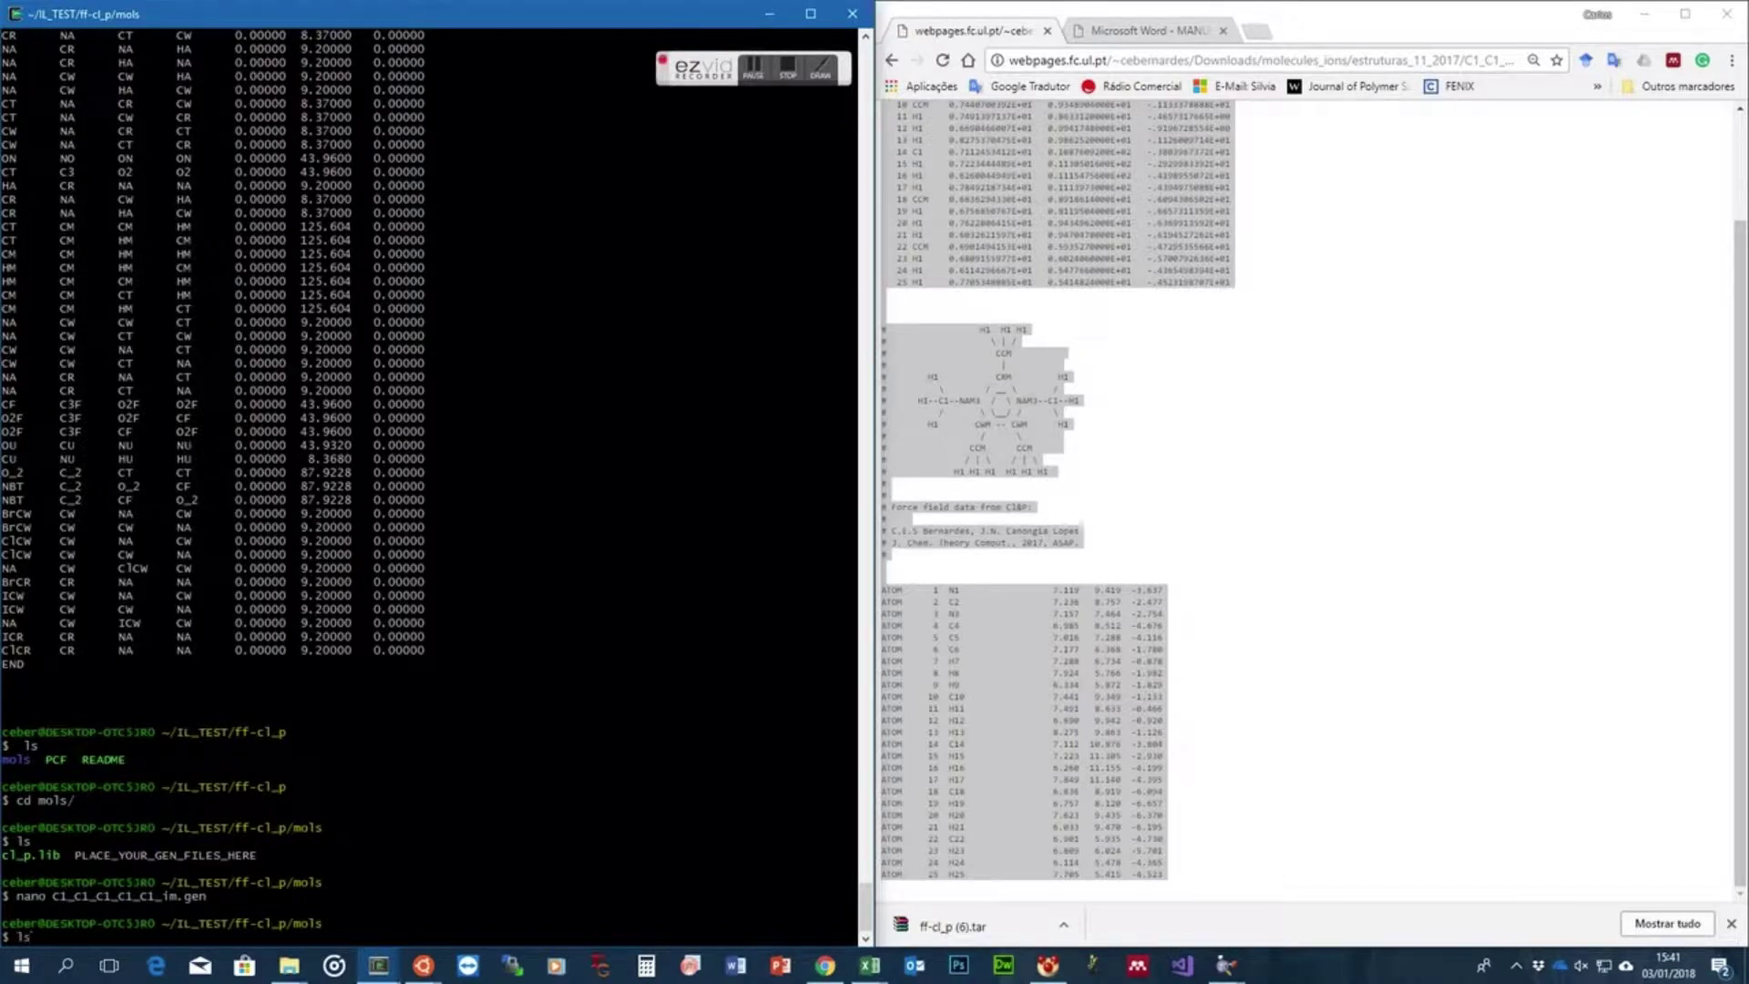
pyautogui.press('Return')
pyautogui.click(890, 62)
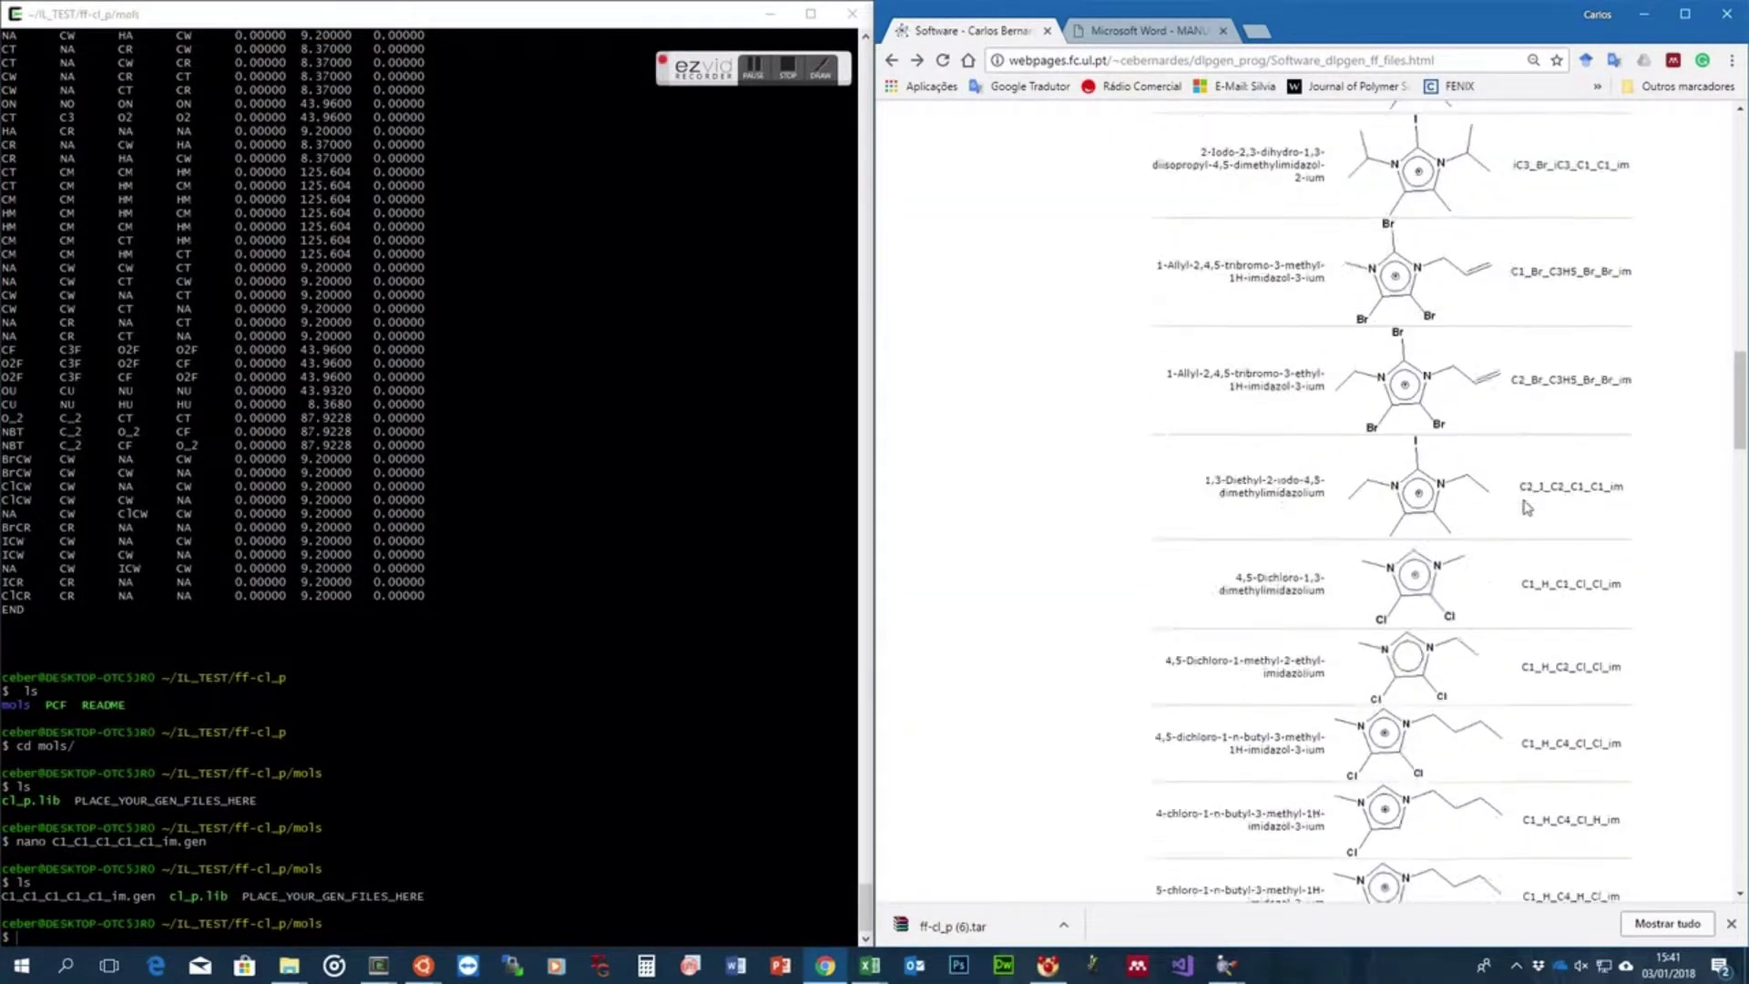
pyautogui.scroll(-15, 1527, 508)
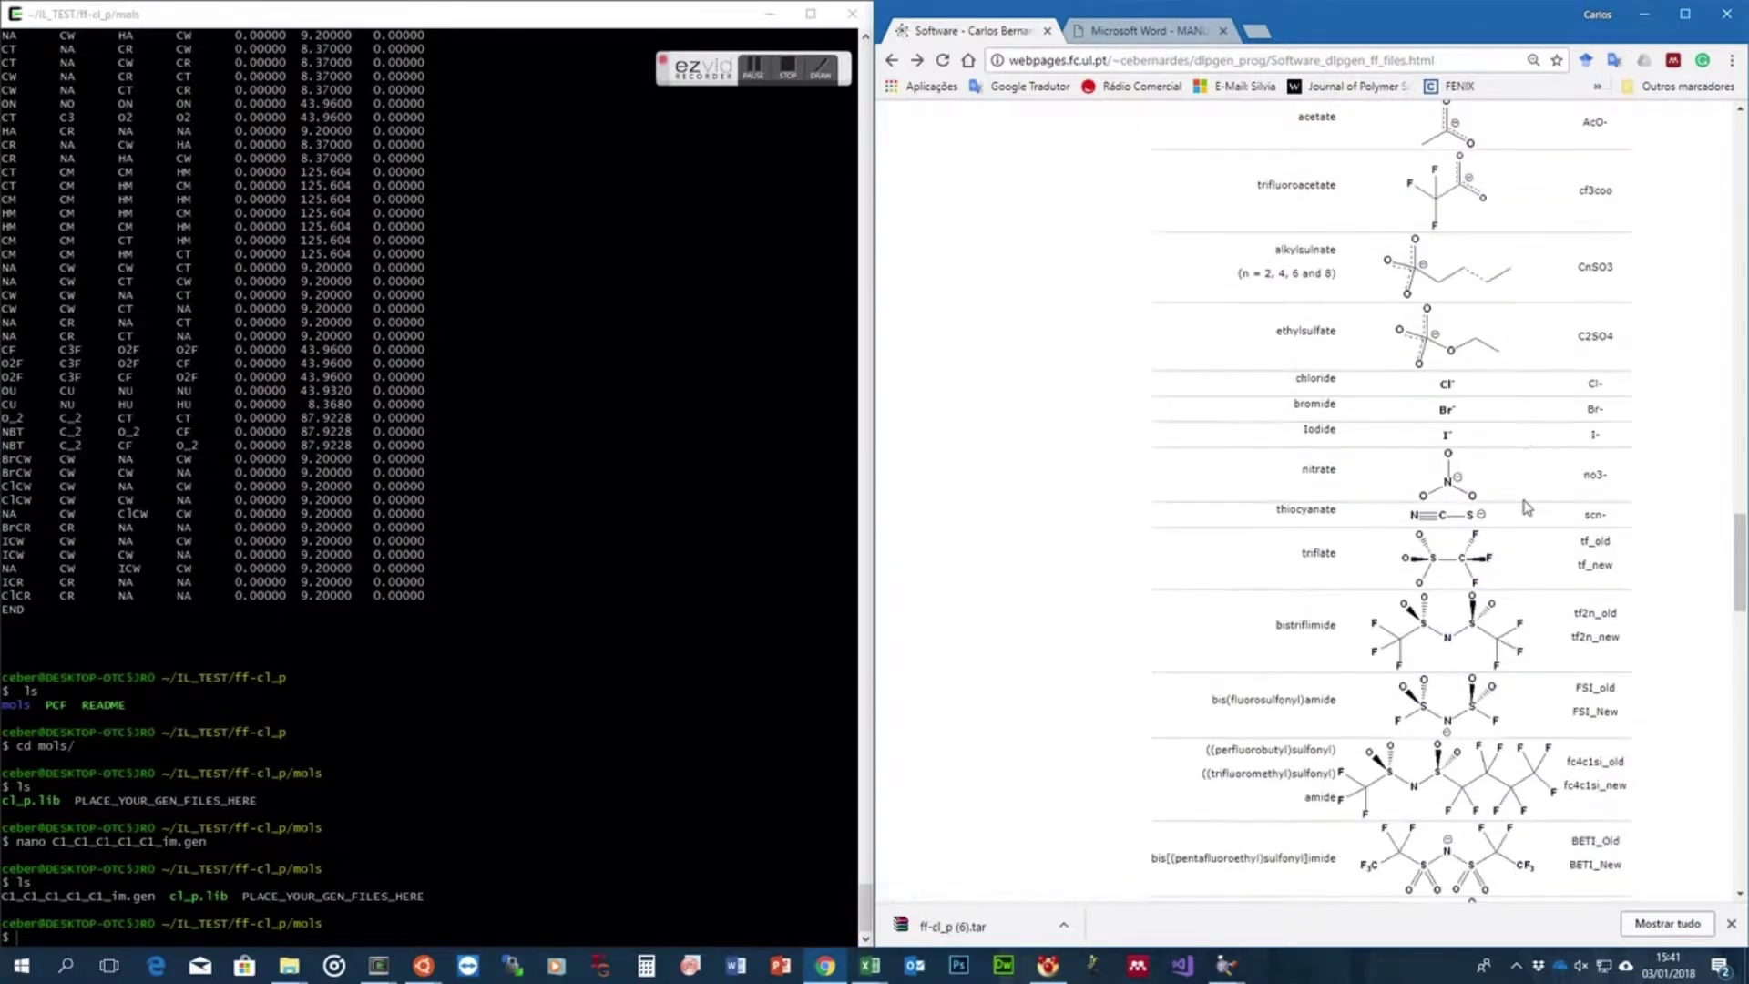
pyautogui.scroll(-2, 1530, 515)
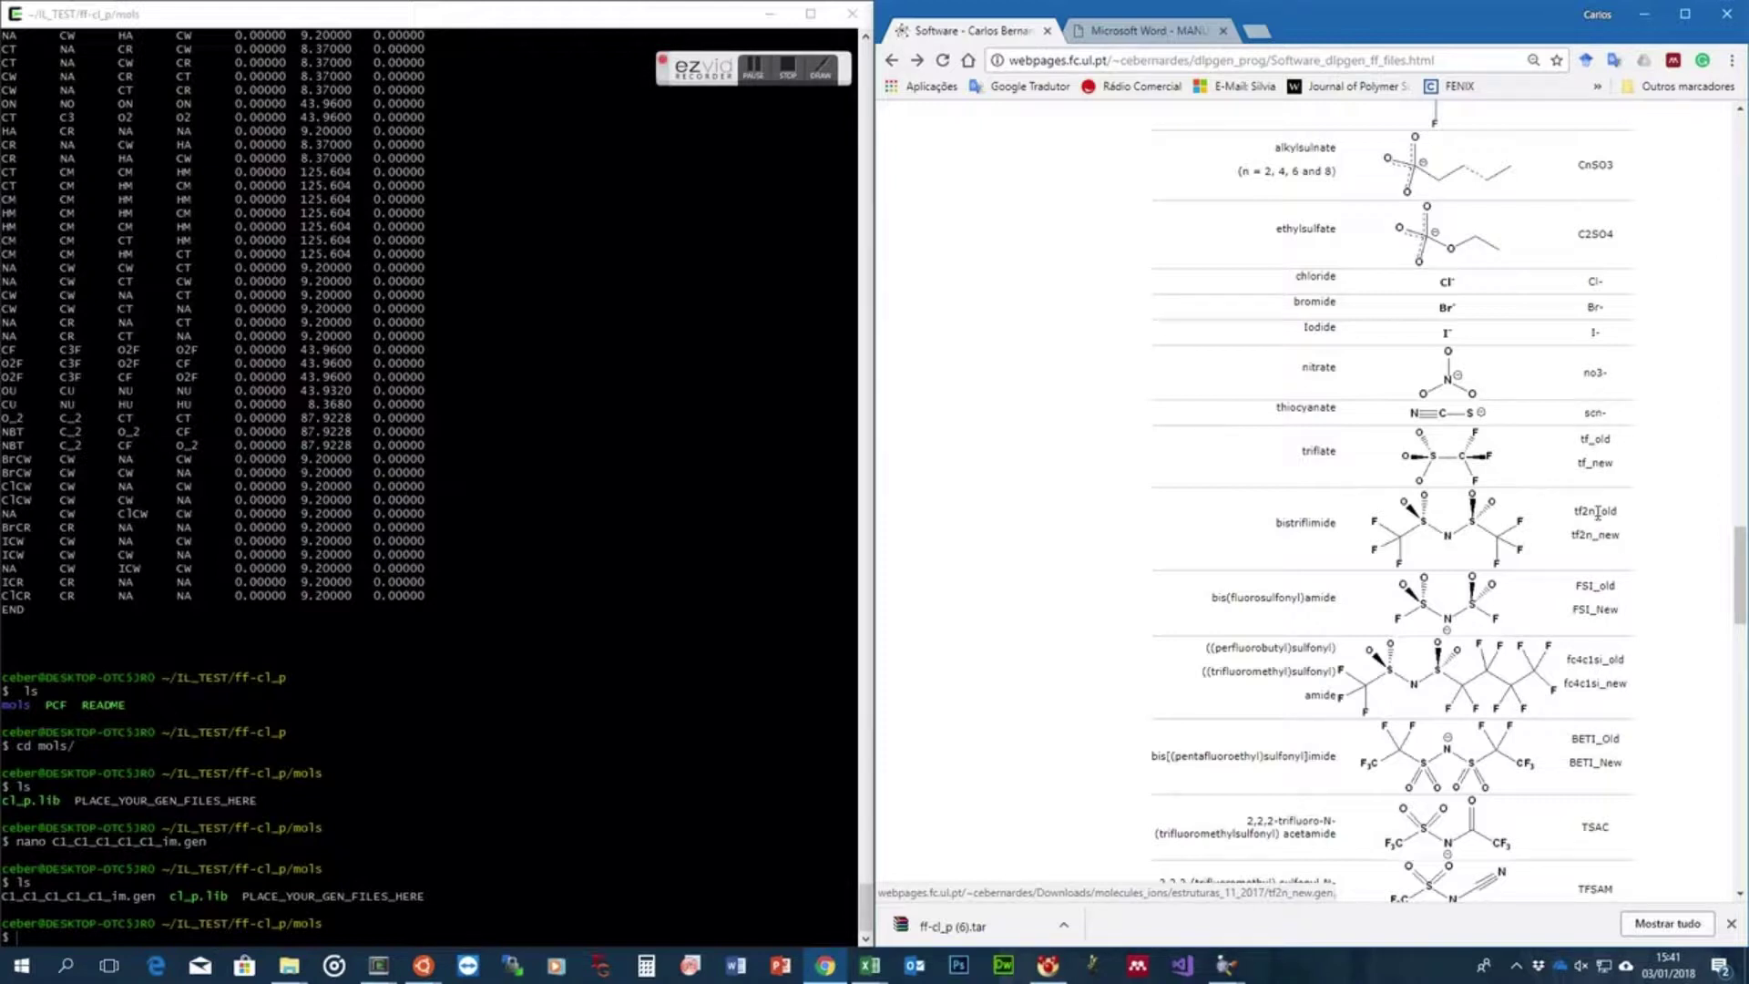
pyautogui.click(1594, 511)
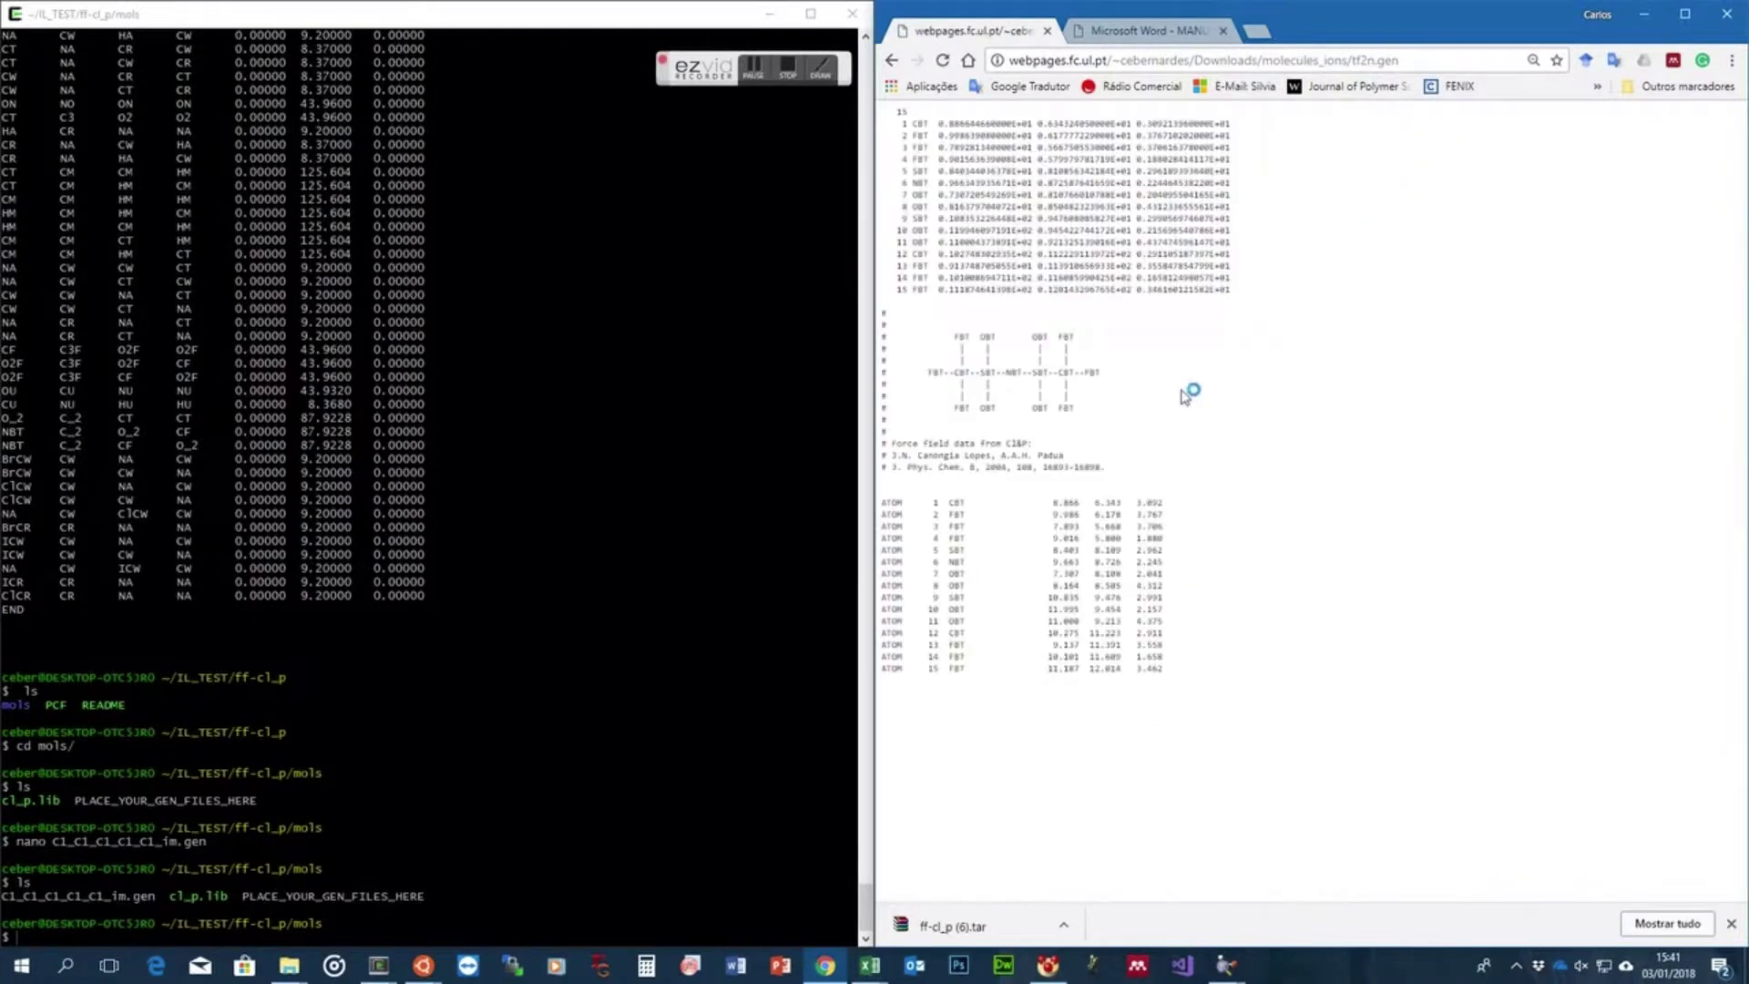
pyautogui.moveTo(1103, 467); pyautogui.dragTo(865, 472)
pyautogui.click(890, 60)
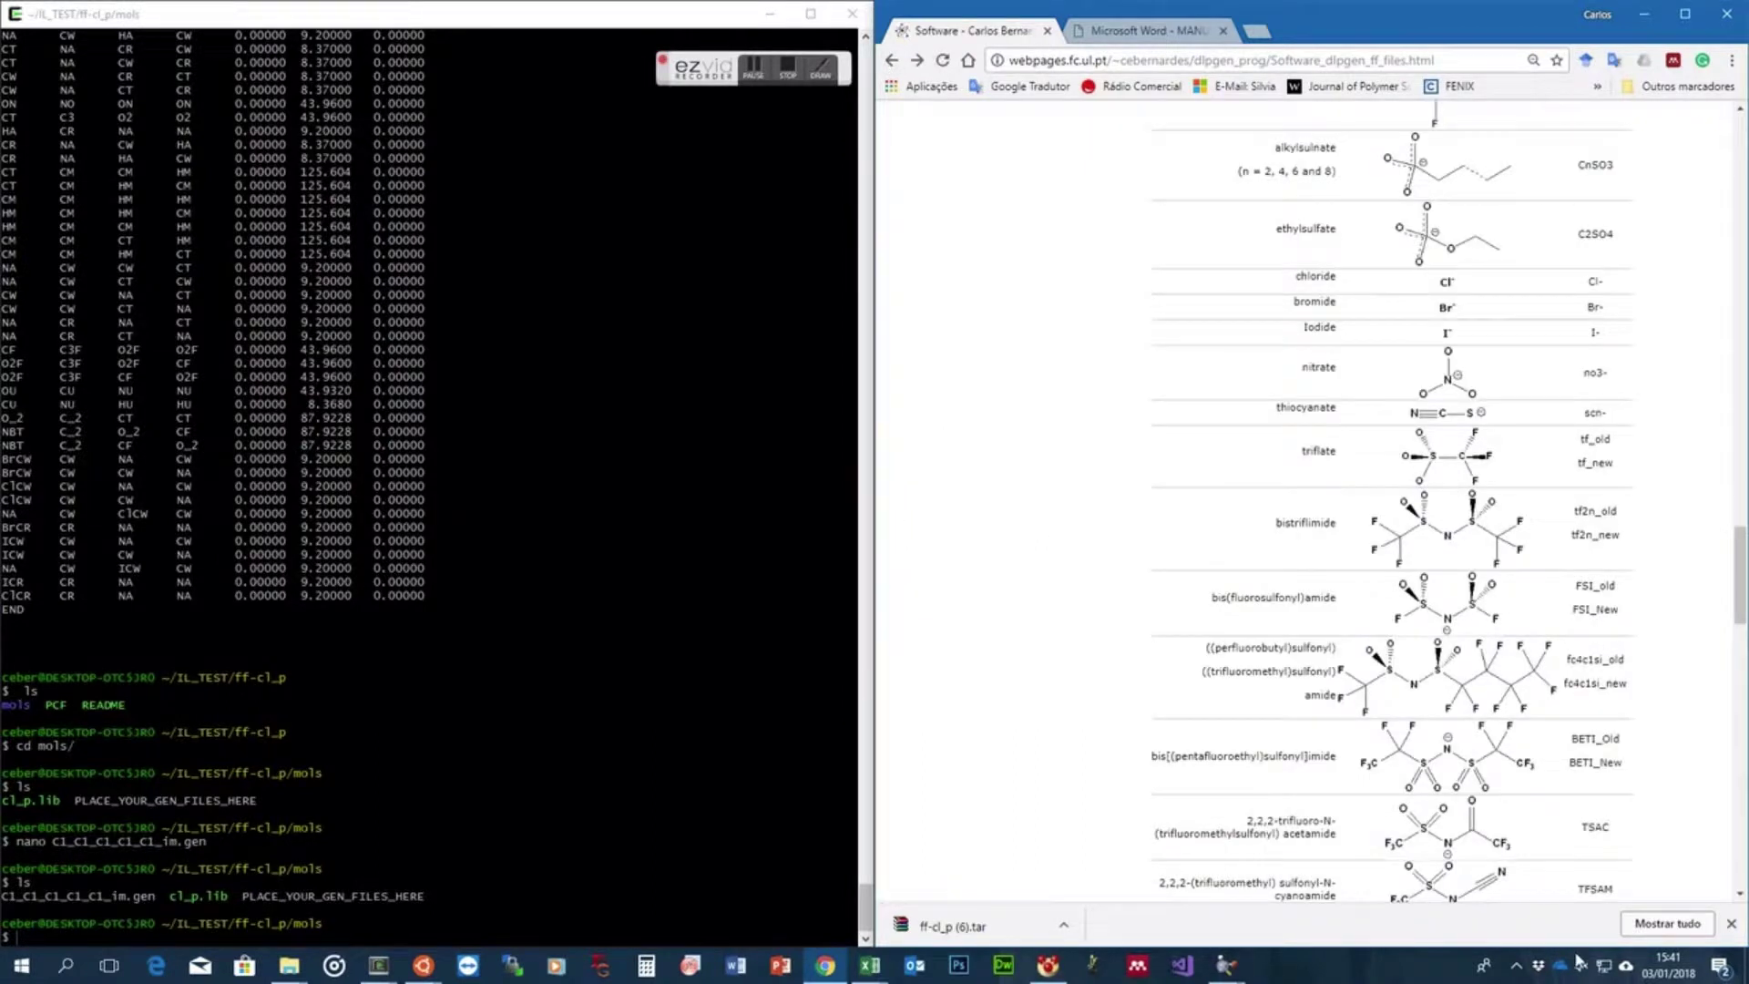
# Download tf2n_new.gen into mols with wget from its copied link, then list the folder
pyautogui.rightClick(1590, 537)
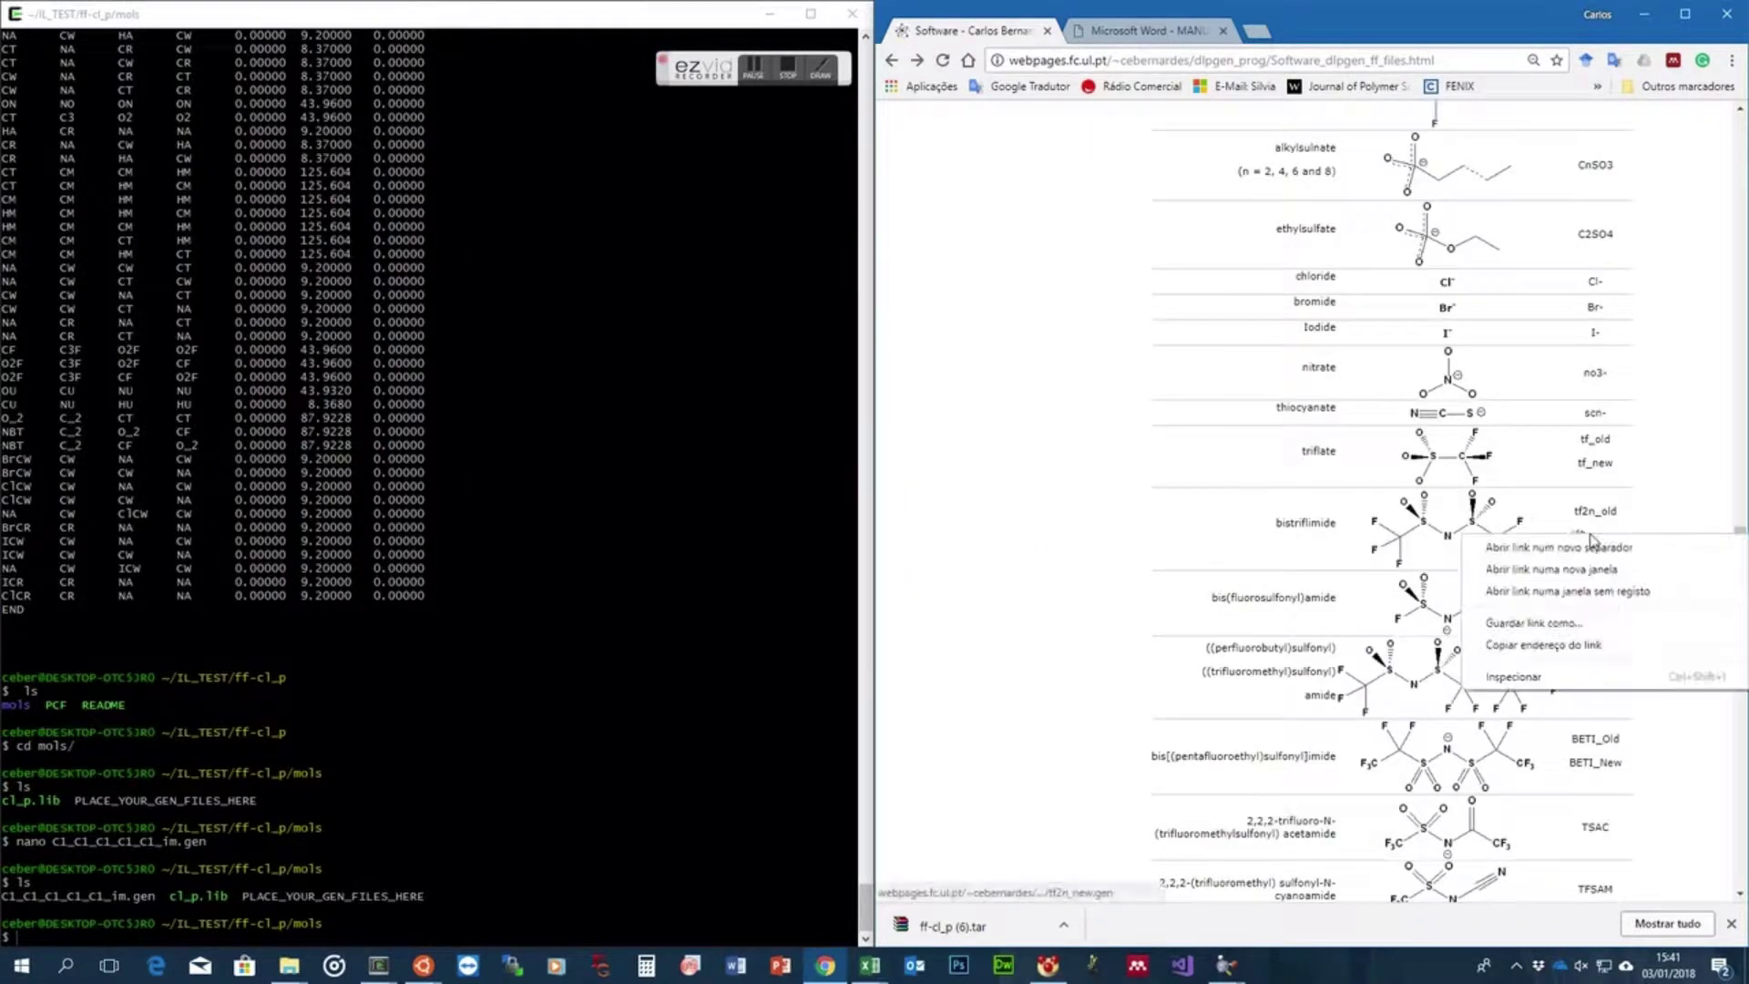
pyautogui.click(1571, 647)
pyautogui.click(761, 654)
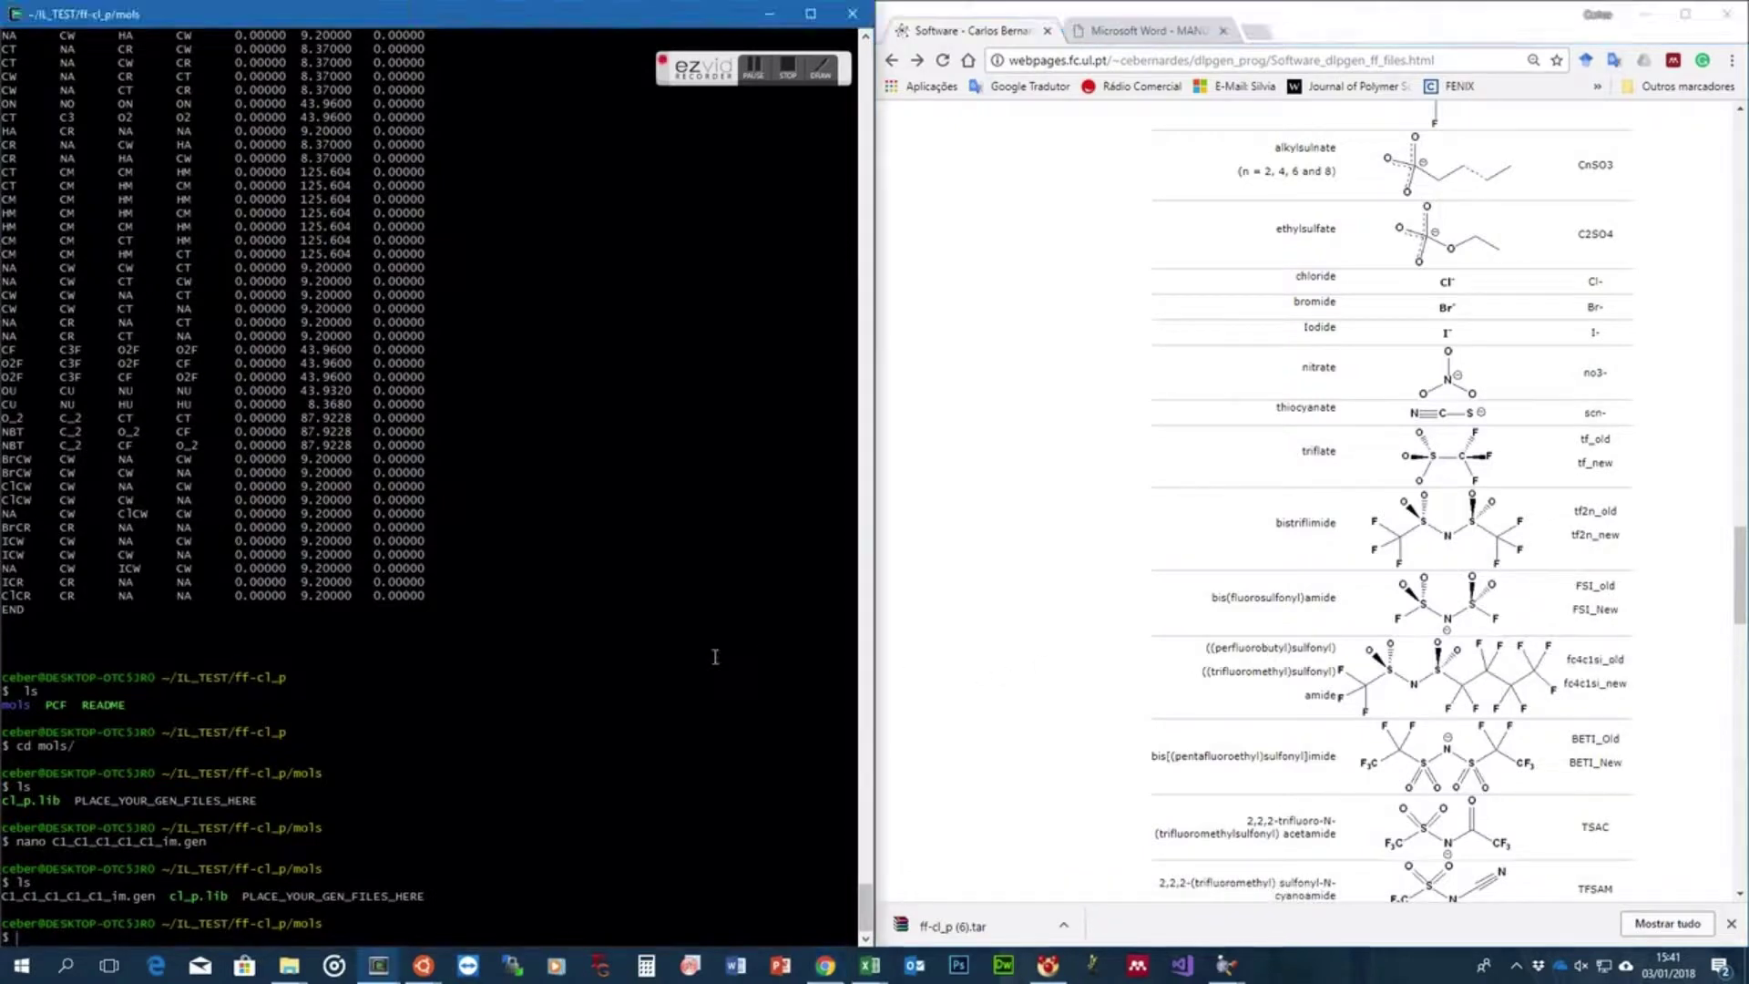
pyautogui.write('wget')
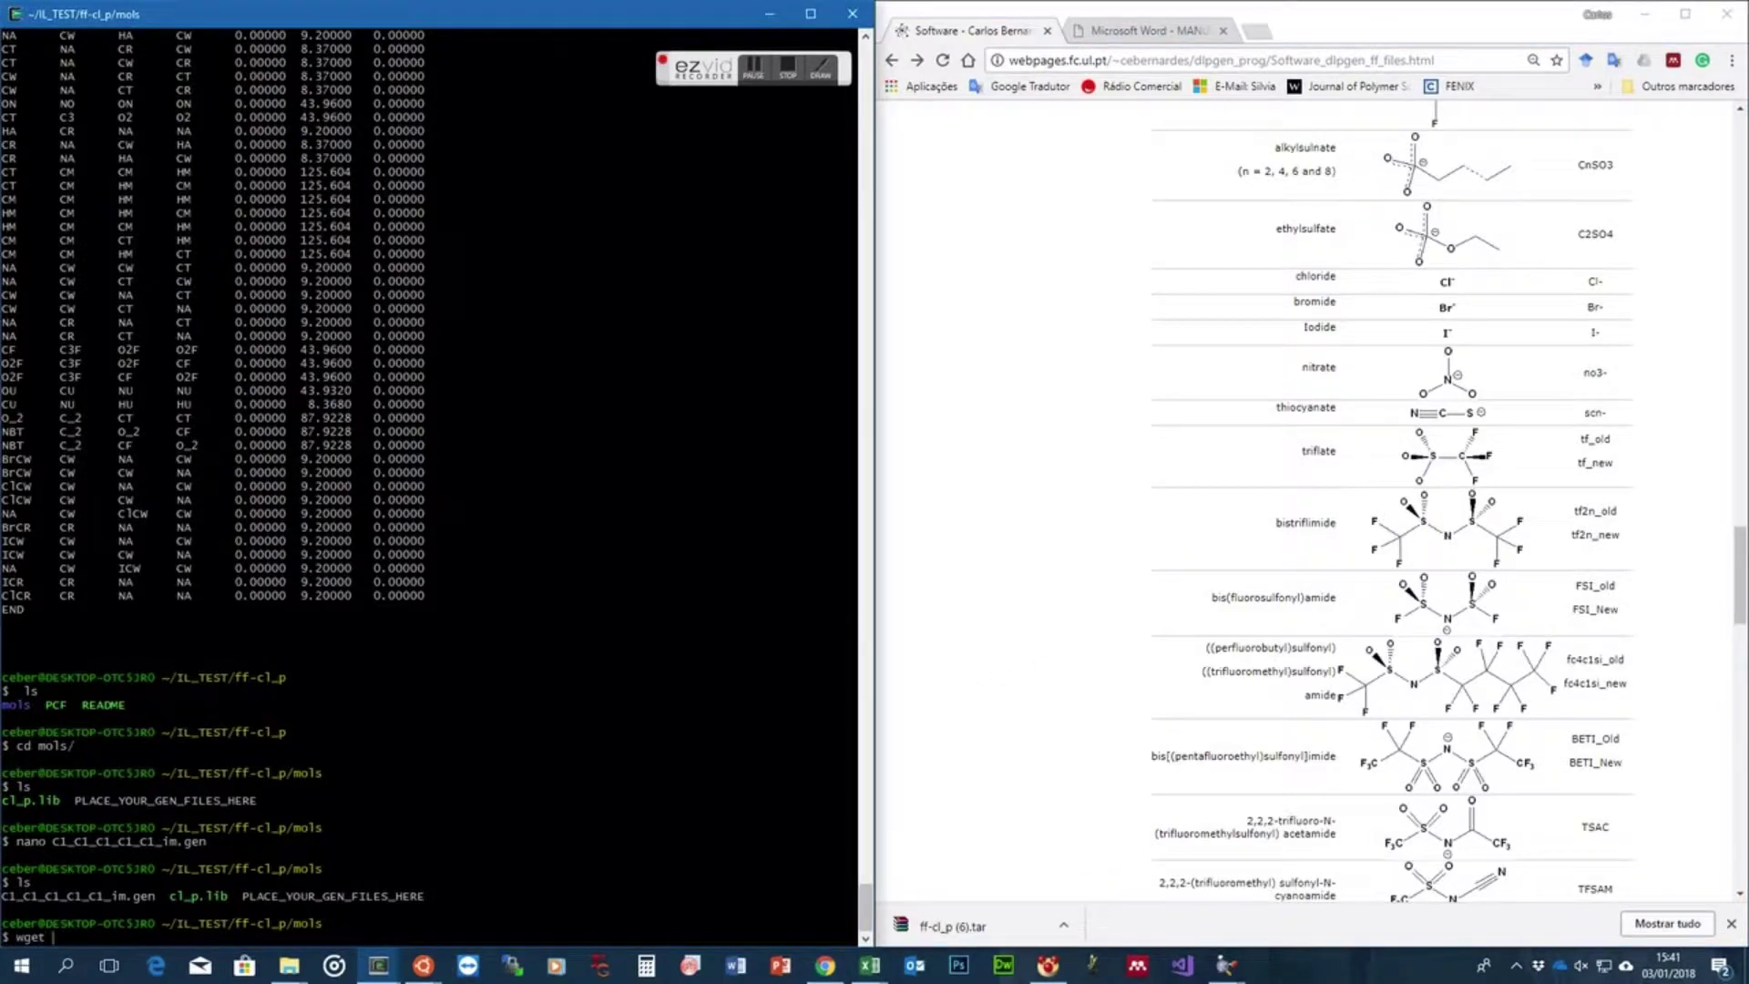
pyautogui.write('http://webpages.fc.ul.pt/~cebernardes/Downloads/molecules_ions/estruturas_11_2017/tf2n_new.gen')
pyautogui.press('Return')
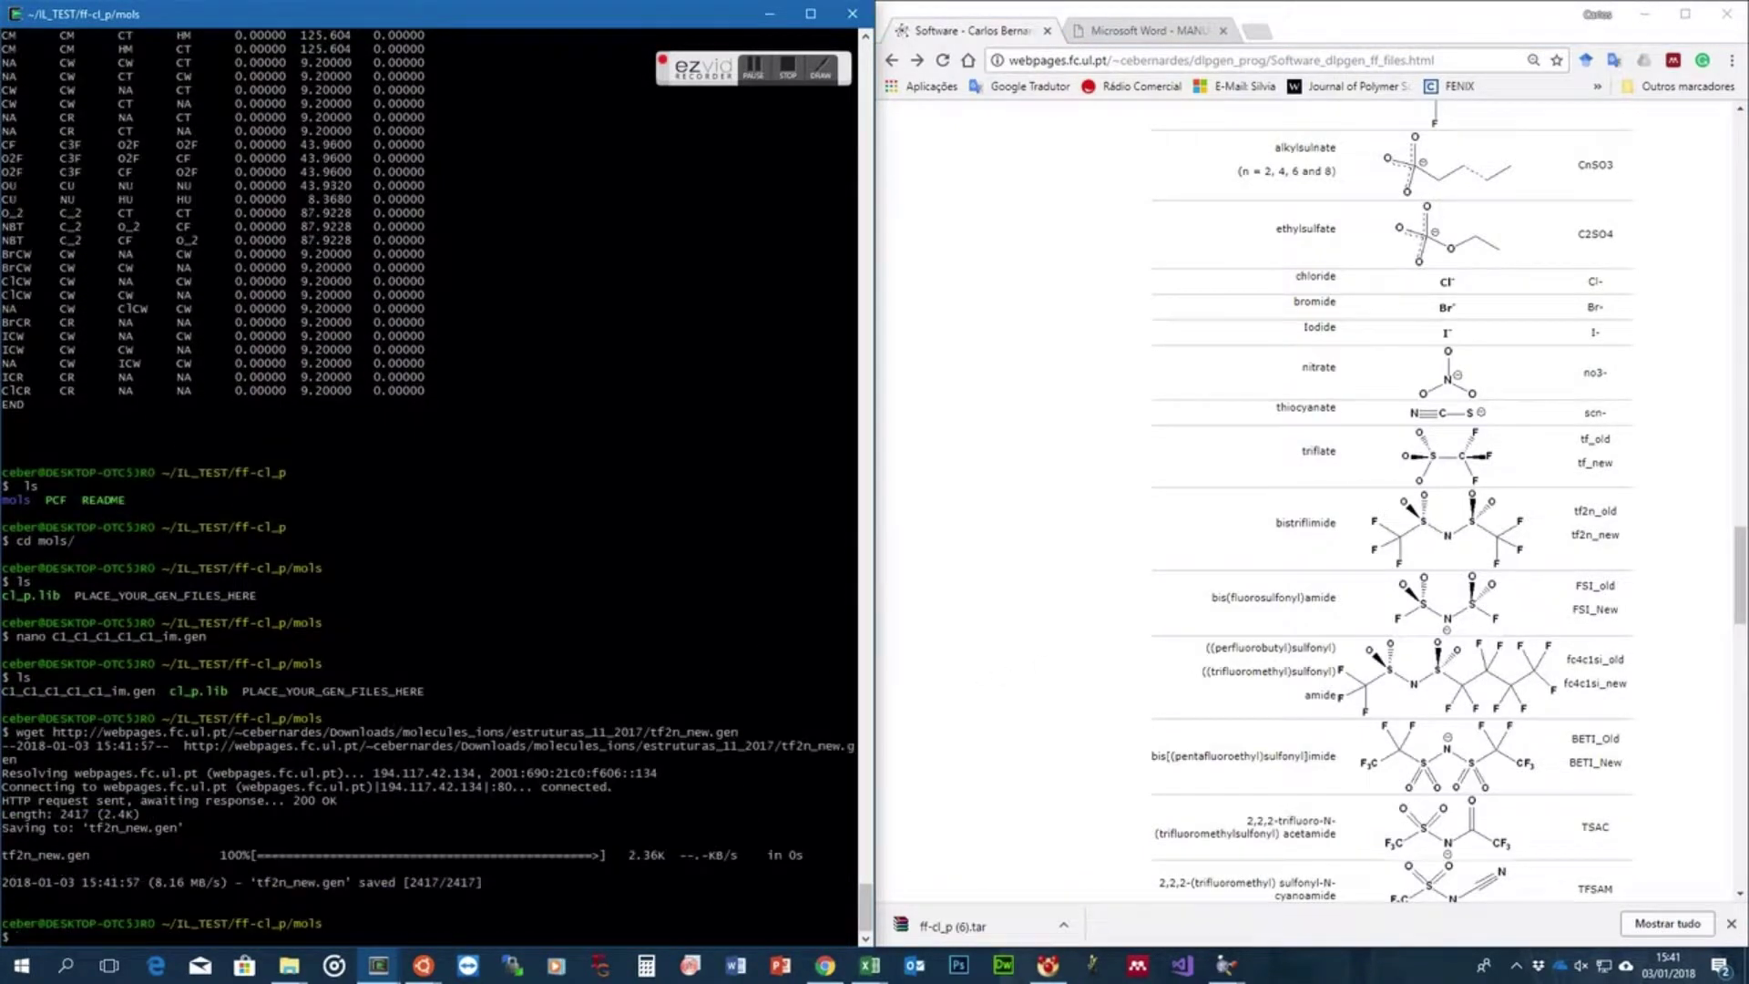
pyautogui.write('ls')
pyautogui.press('Return')
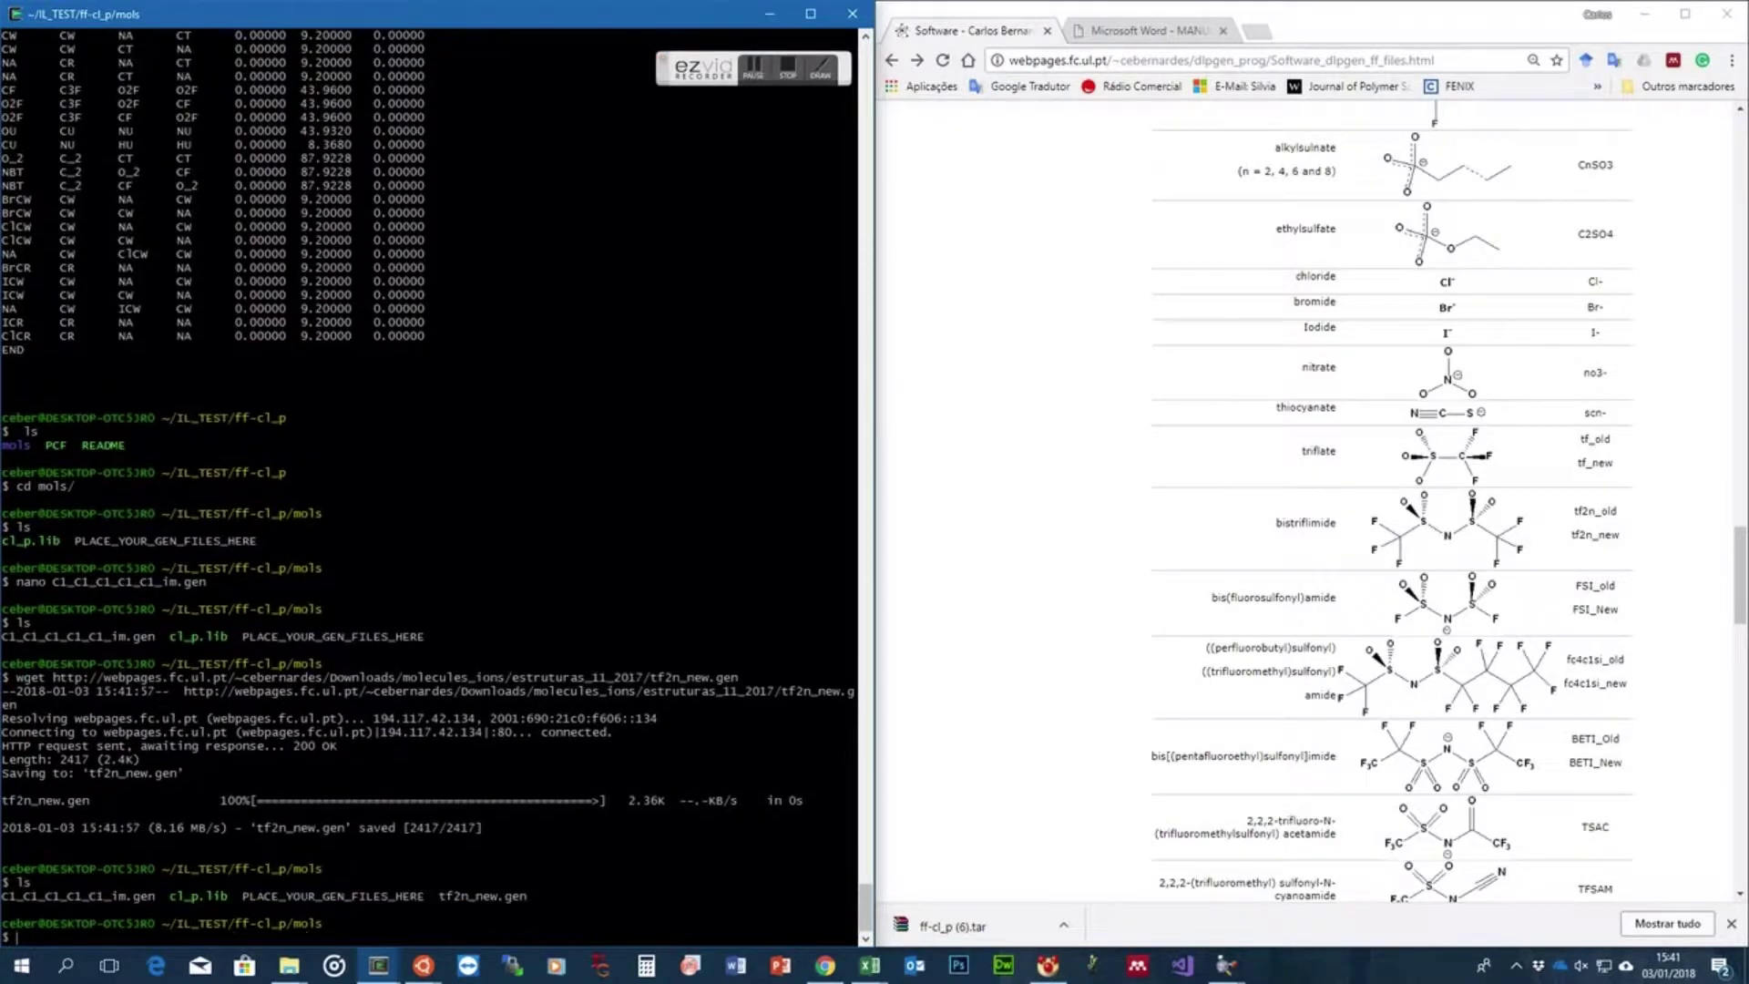
pyautogui.doubleClick(470, 898)
pyautogui.hotkey('ctrl', 'c')
# Print tf2n_new.gen with cat, highlight its CL&P and Gouveia citation lines, and relist the folder
pyautogui.write('cat')
pyautogui.press('shift+Insert')
pyautogui.press('Return')
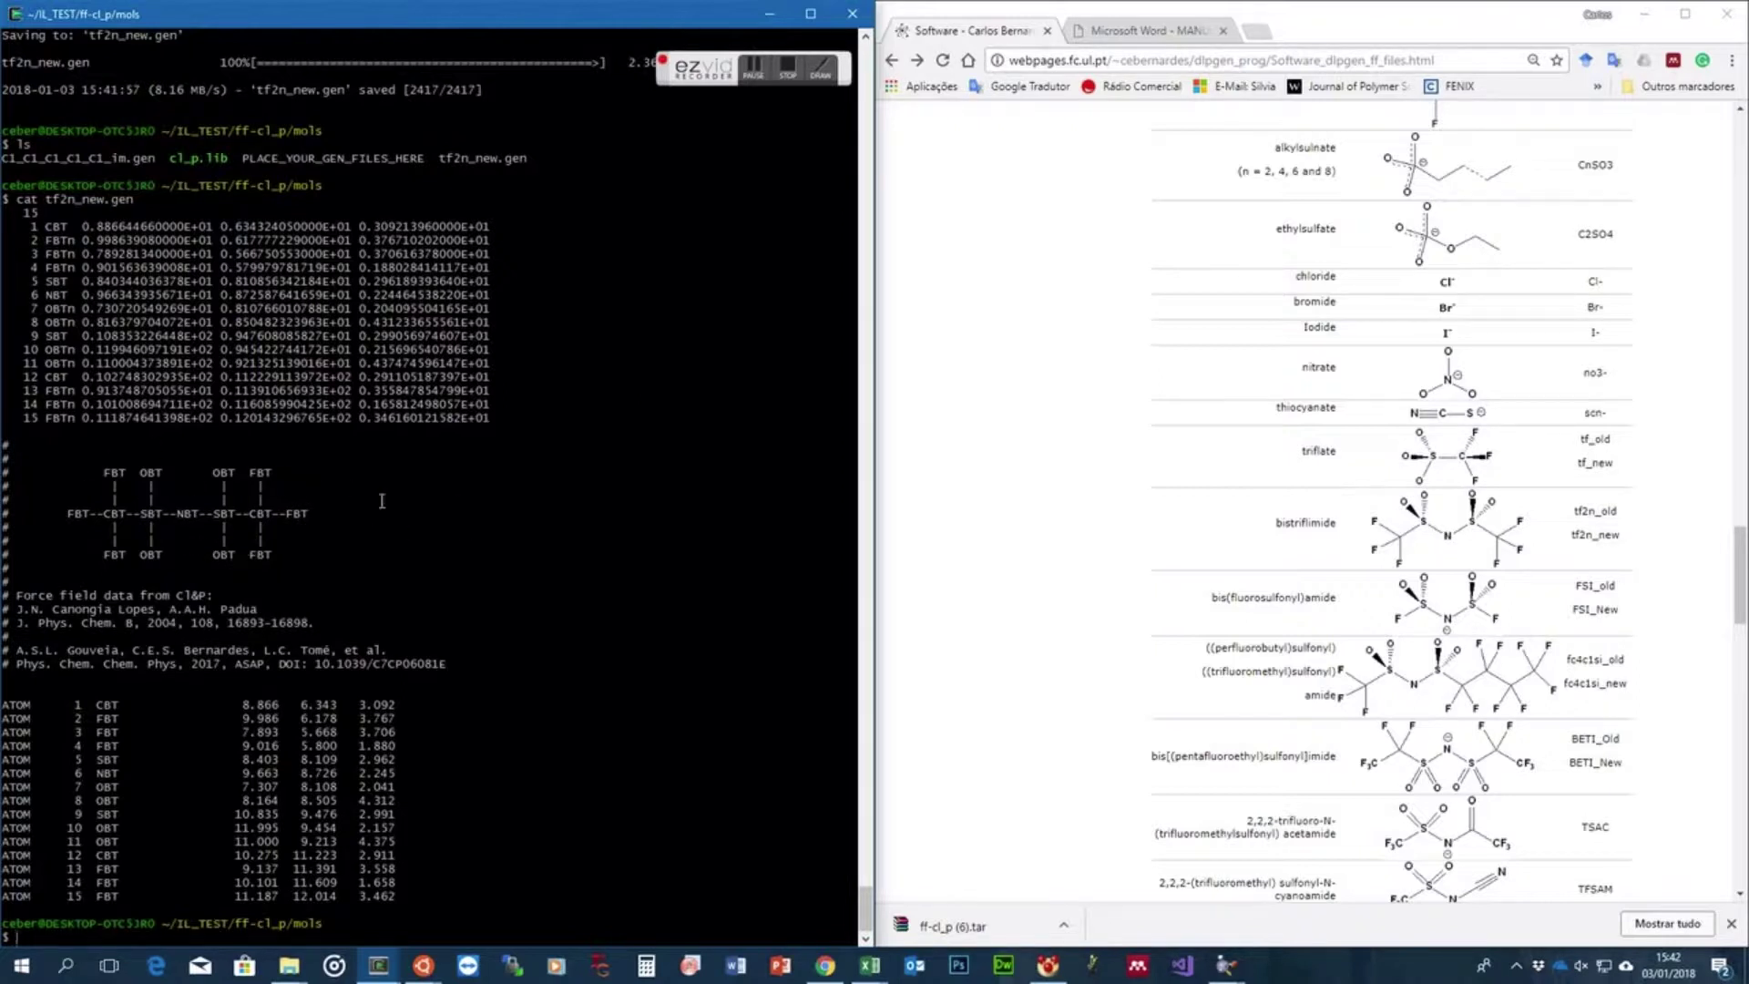
pyautogui.tripleClick(304, 608)
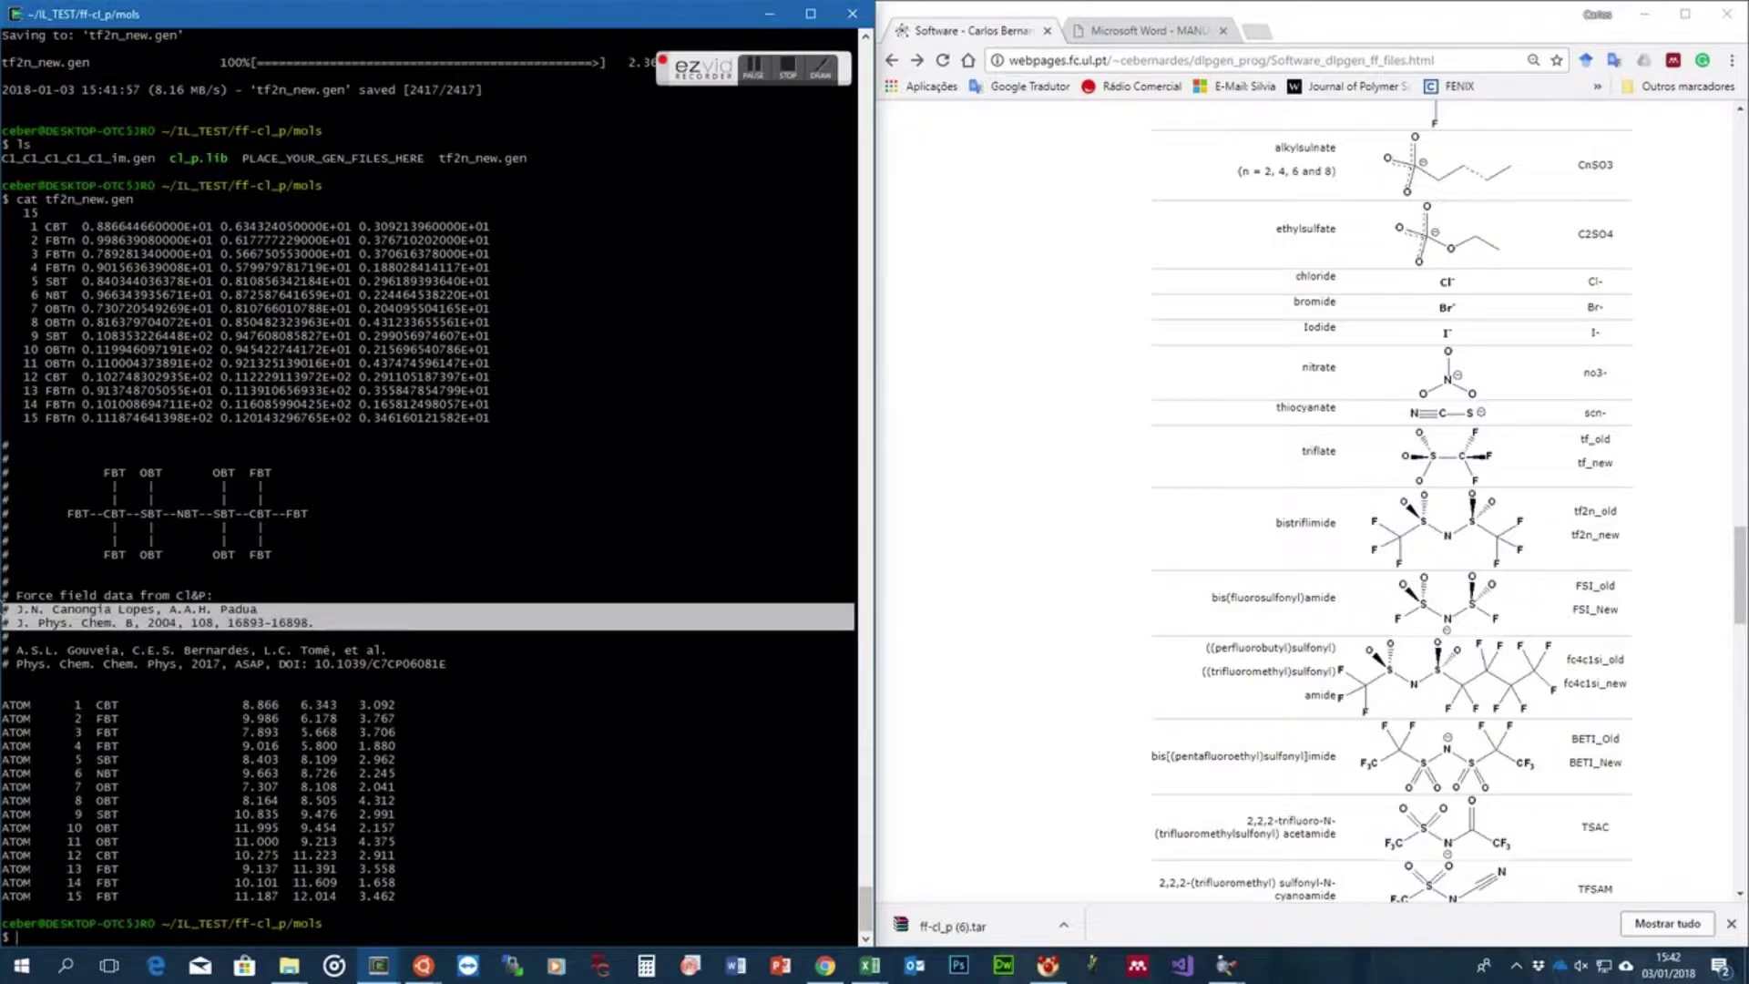
pyautogui.tripleClick(460, 663)
pyautogui.moveTo(460, 663); pyautogui.dragTo(383, 650)
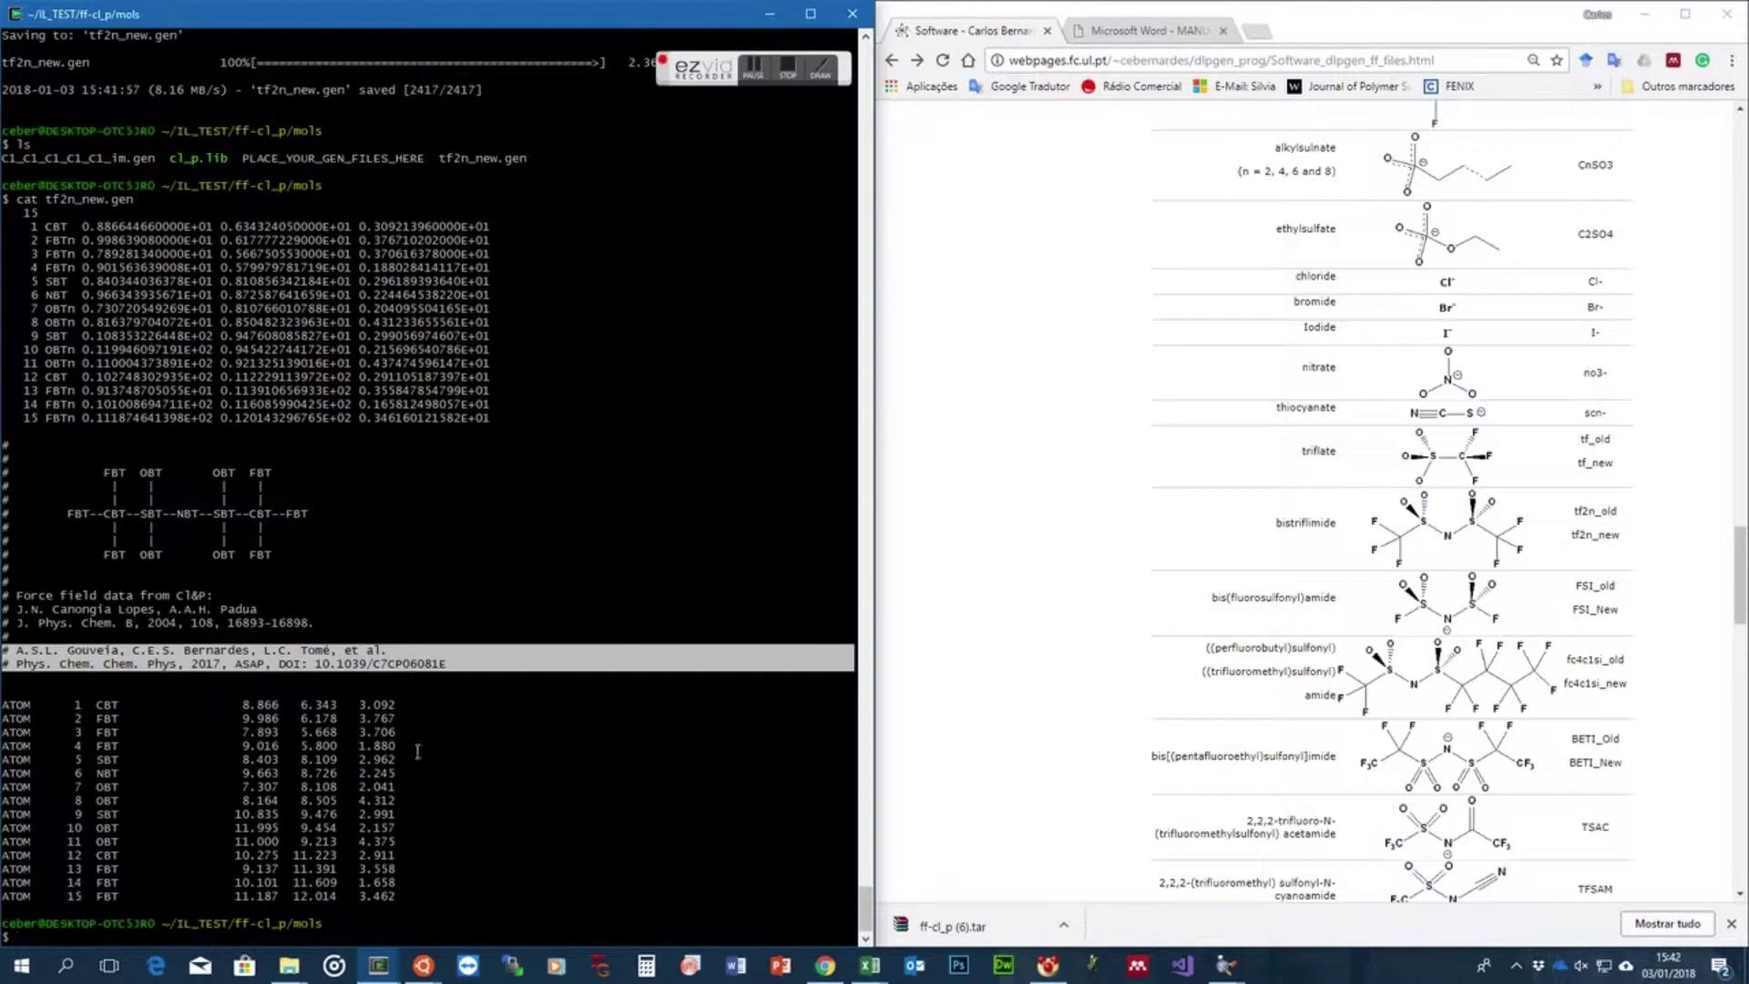
pyautogui.write('ls')
pyautogui.press('Return')
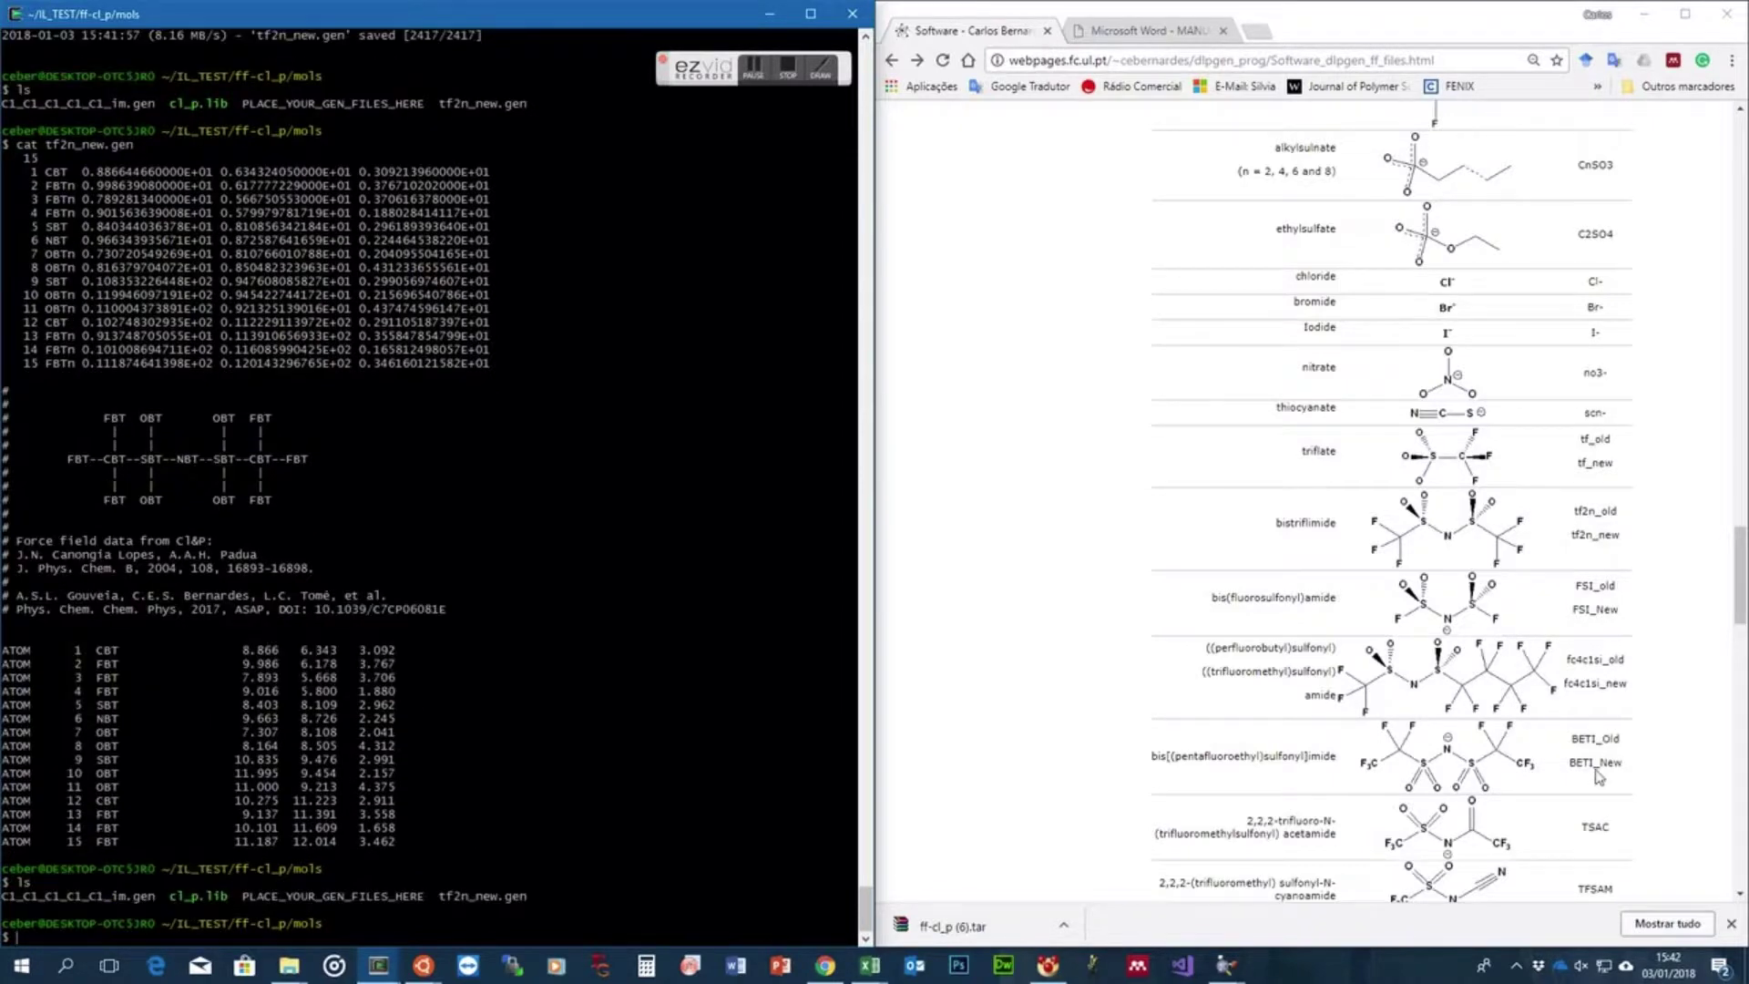
# Copy the link address of the h2o_tip4p file from the Neutral Molecules table
pyautogui.scroll(-8, 1598, 783)
pyautogui.scroll(-2, 1600, 776)
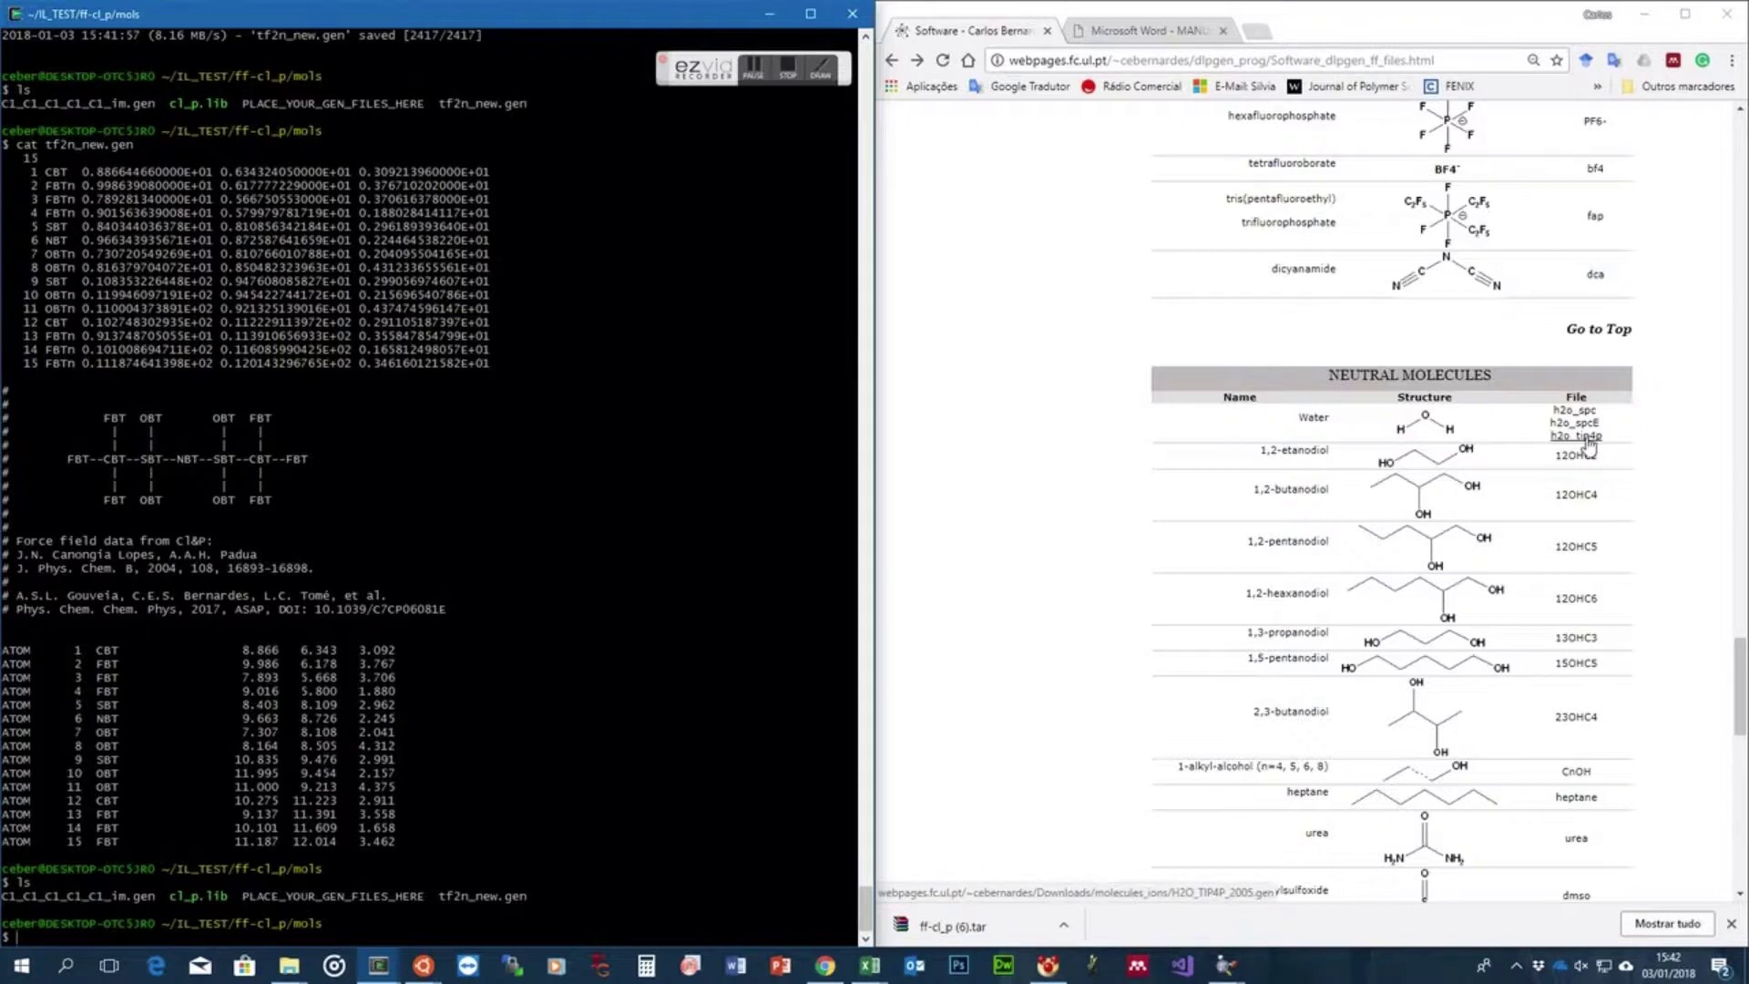
pyautogui.rightClick(1589, 439)
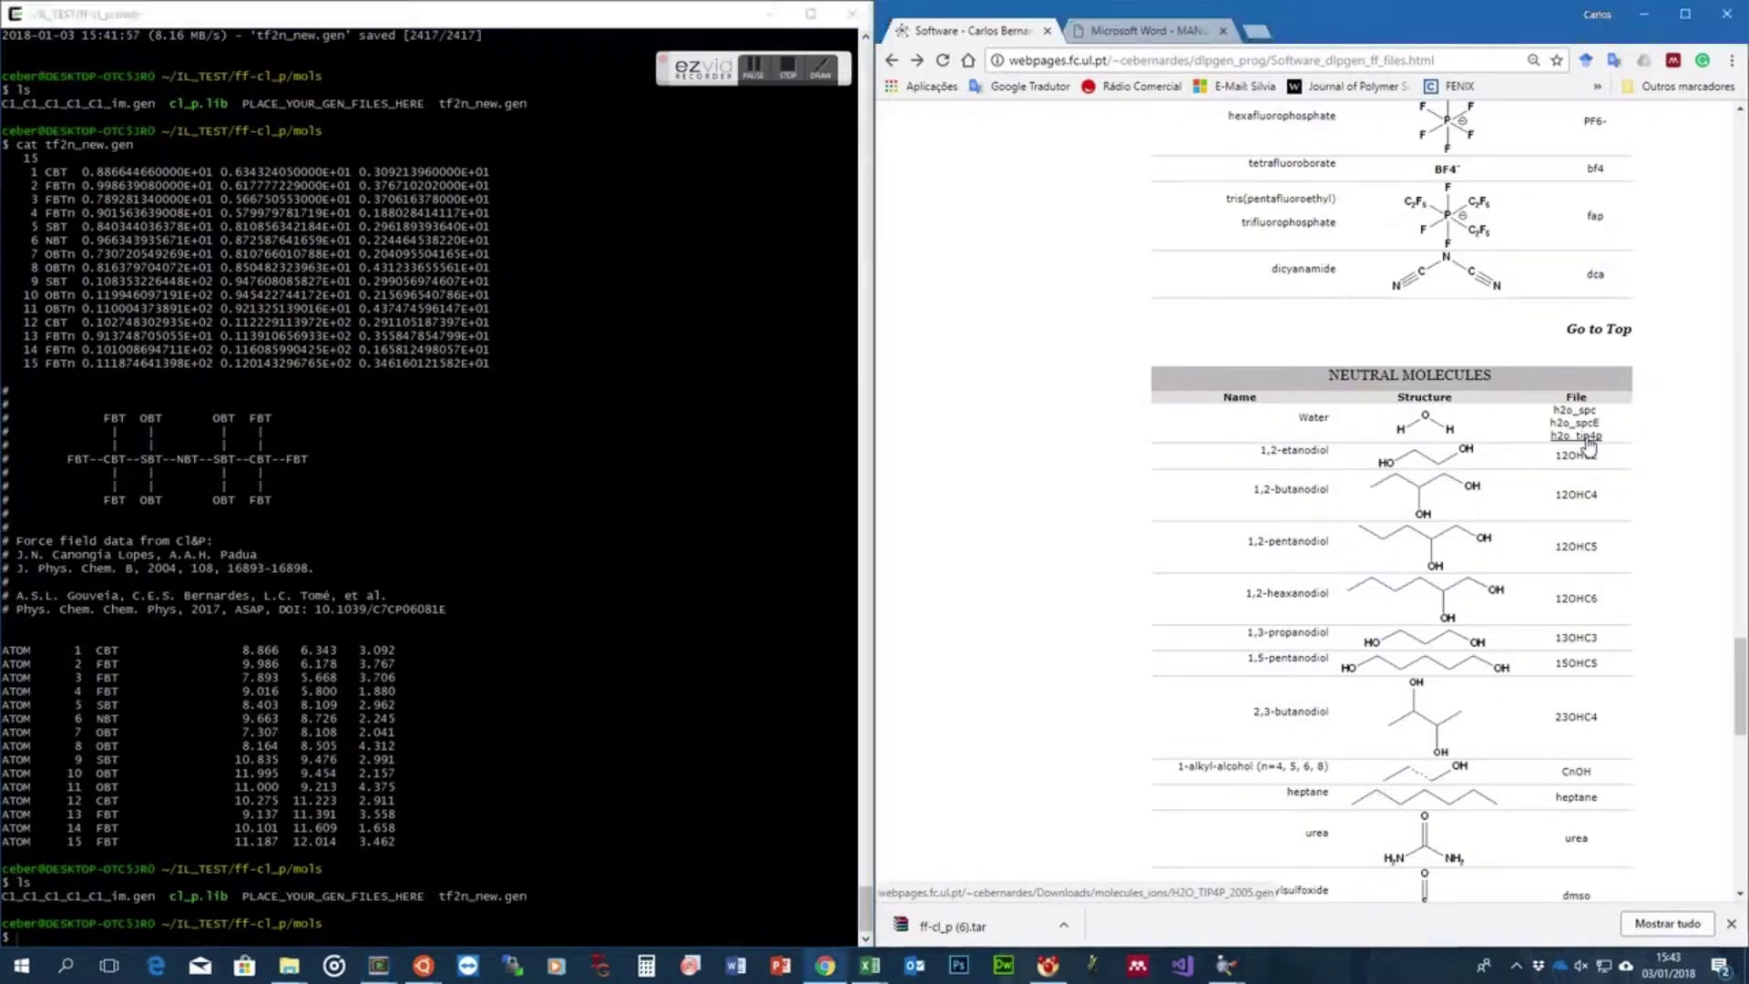
pyautogui.click(1549, 551)
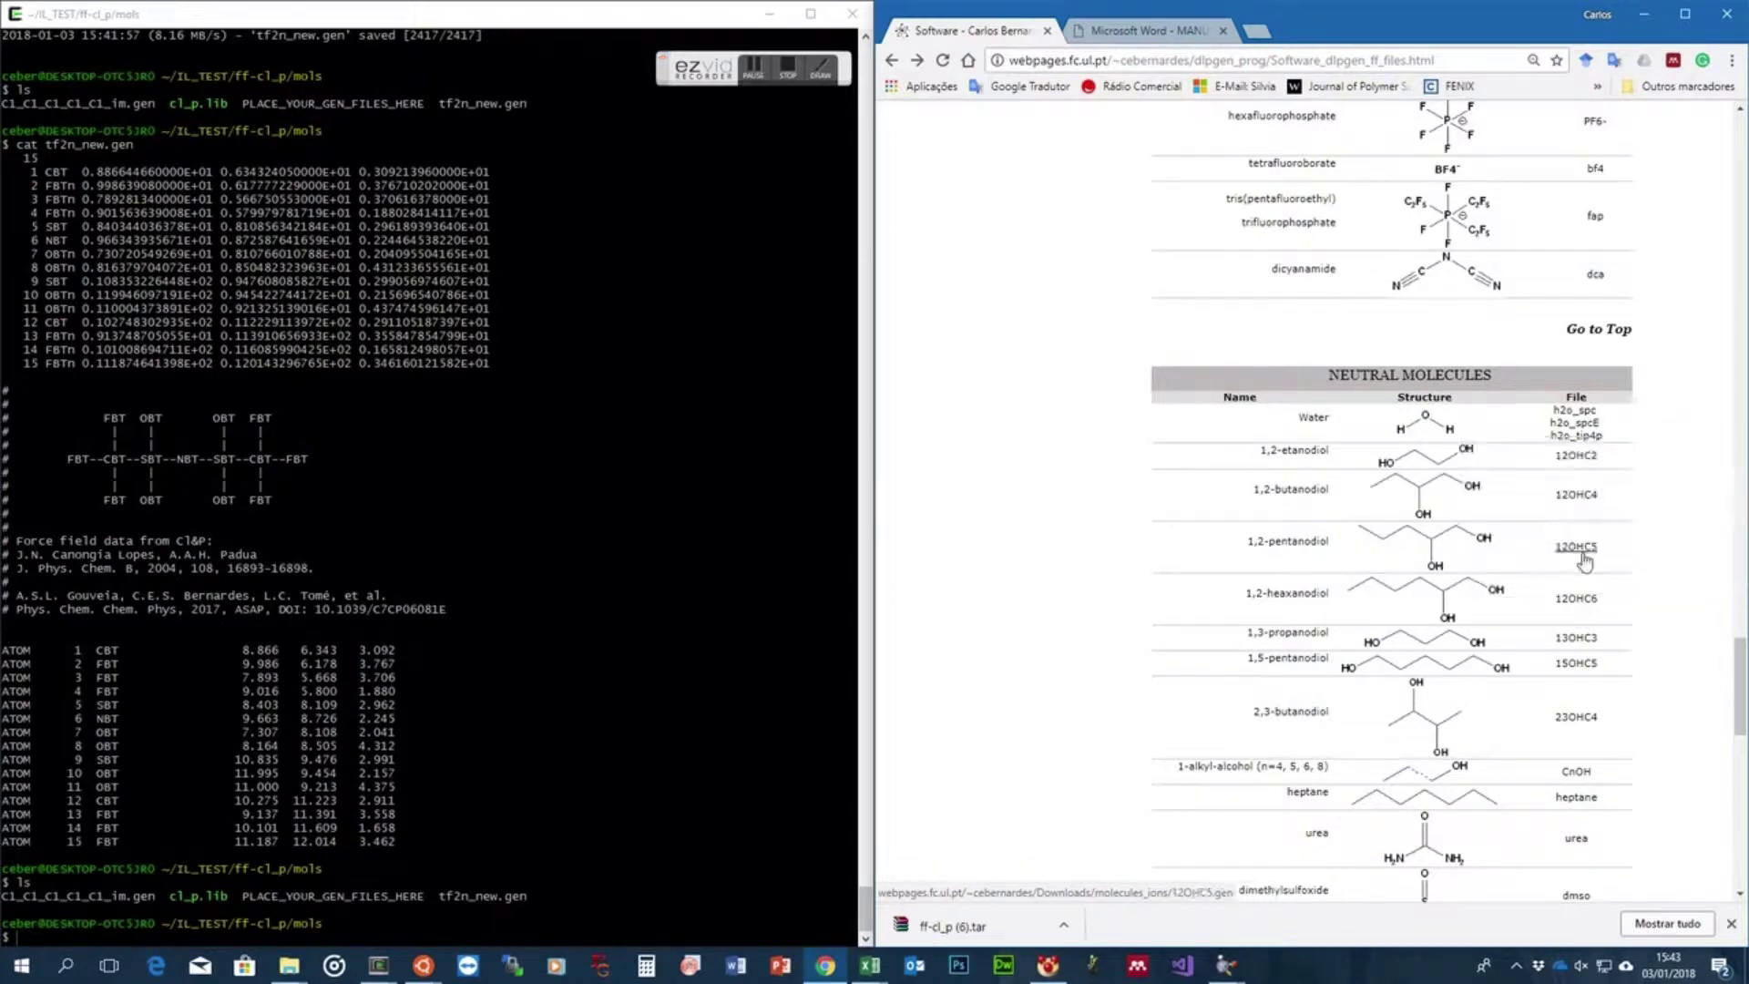
pyautogui.click(550, 698)
# Download H2O_TIP4P_2005.gen into mols with wget and confirm it with ls
pyautogui.write('wget')
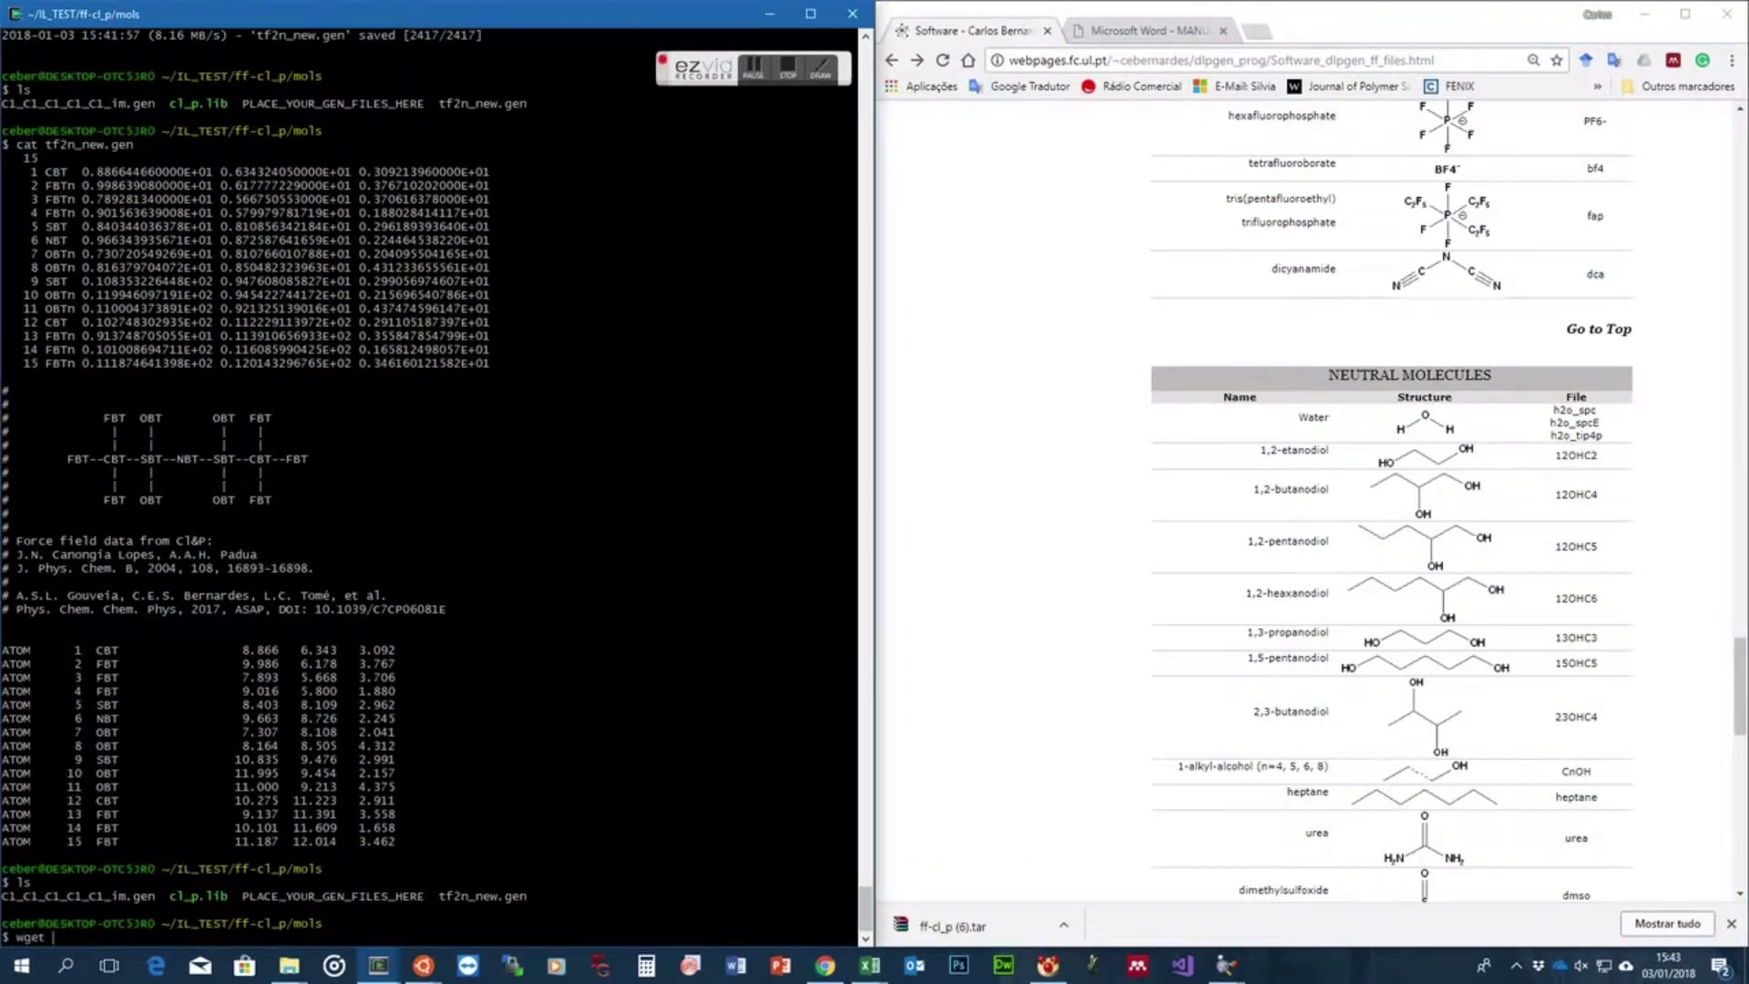
pyautogui.write('http://webpages.fc.ul.pt/~cebernardes/Downloads/molecules_ions/H2O_TIP4P_2005.gen')
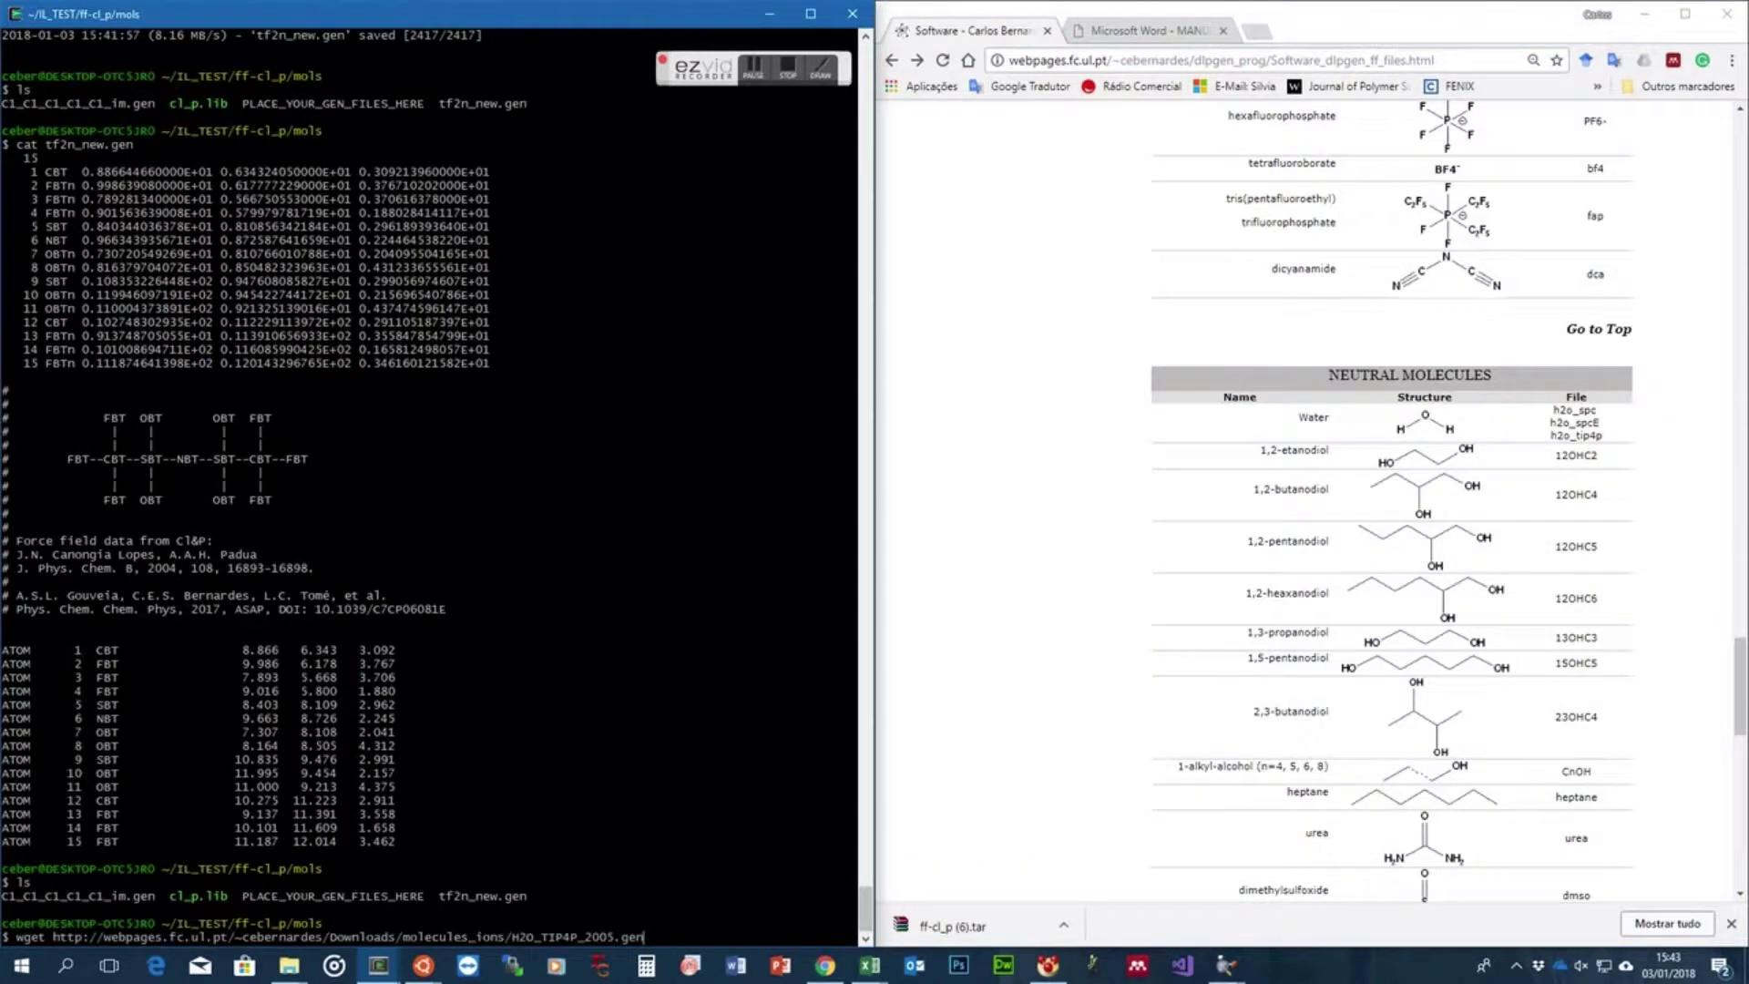
pyautogui.press('Return')
pyautogui.write('ls')
pyautogui.press('Return')
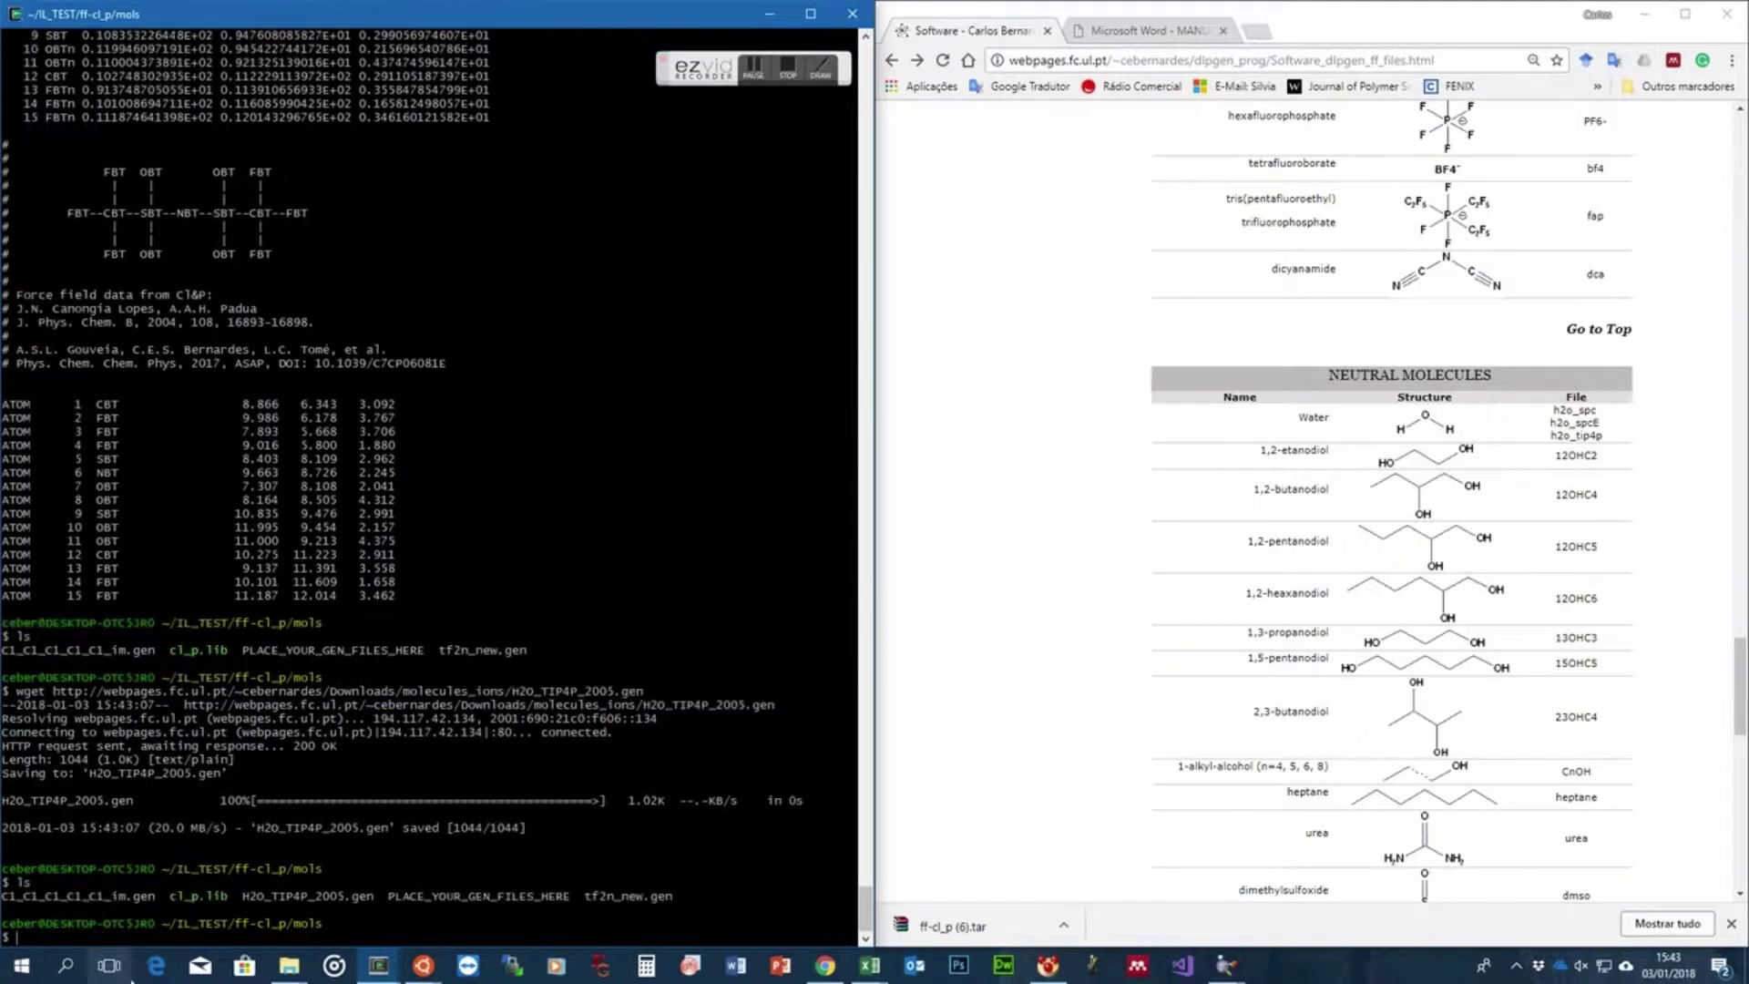
# Print the contents of H2O_TIP4P_2005.gen with cat
pyautogui.doubleClick(289, 900)
pyautogui.write('cat')
pyautogui.write('H2O_TIP4P_2005.gen')
pyautogui.press('Return')
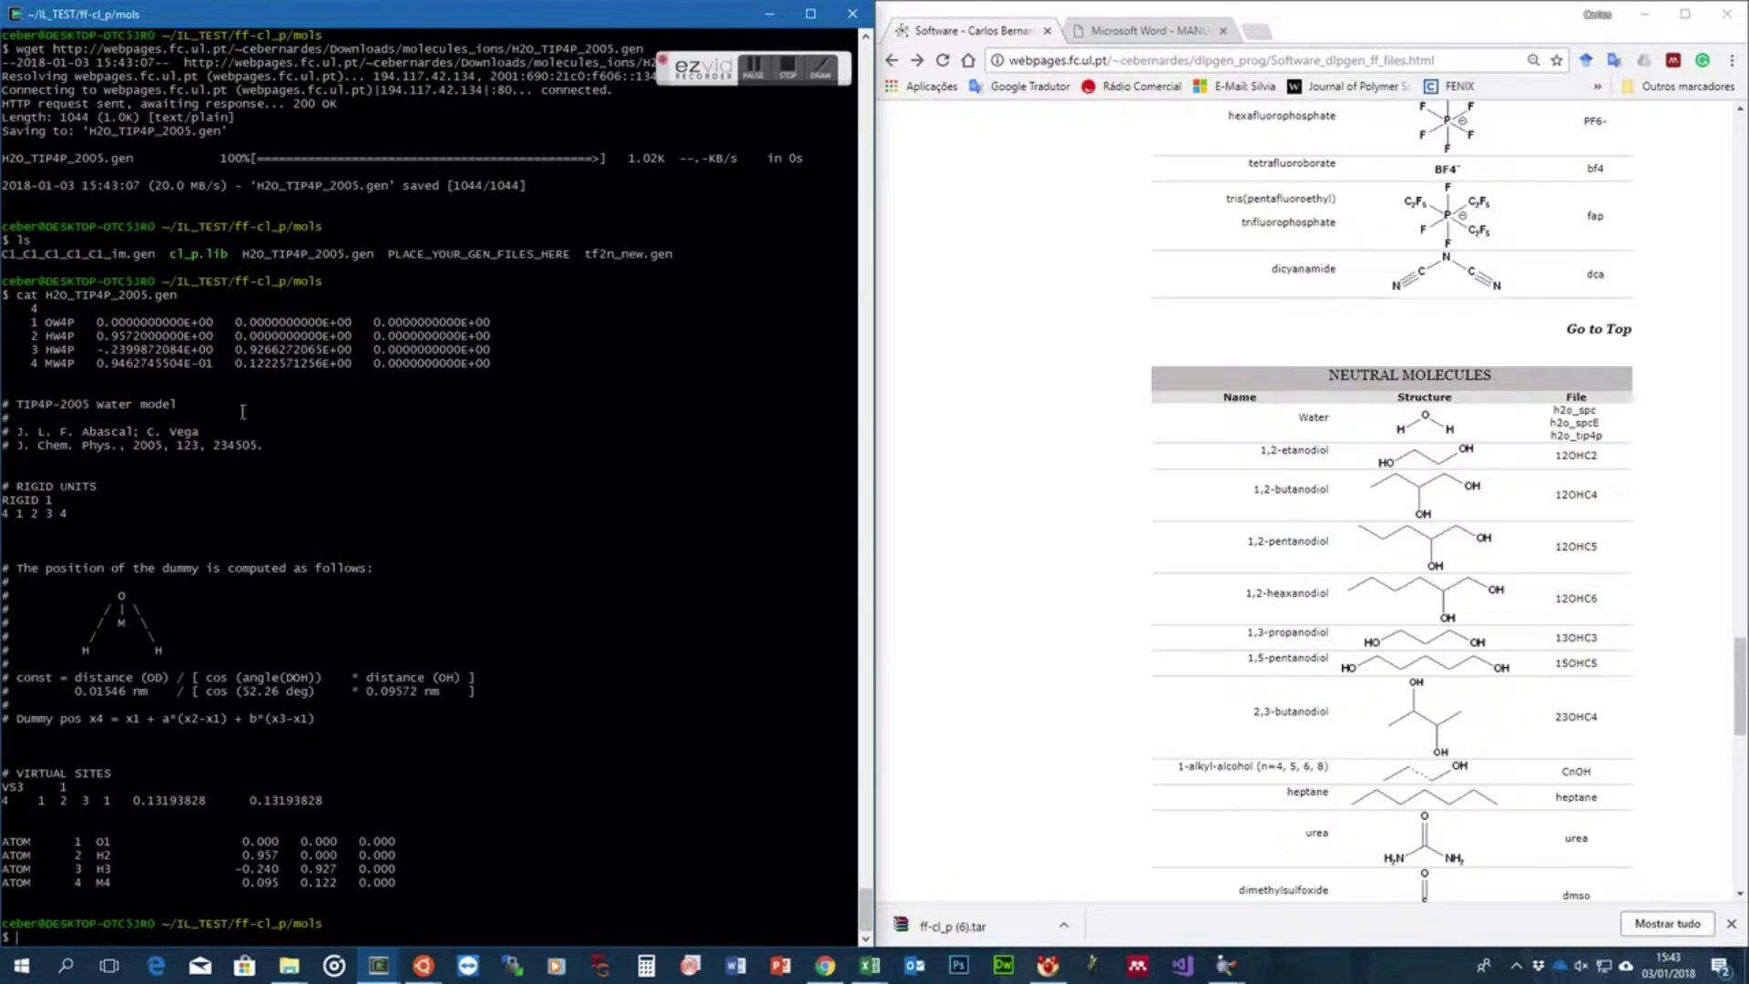
# Highlight the Abascal and Vega citation, the RIGID 1 unit (4 1 2 3 4), dummy site M and VS3 lines
pyautogui.moveTo(288, 442); pyautogui.dragTo(4, 430)
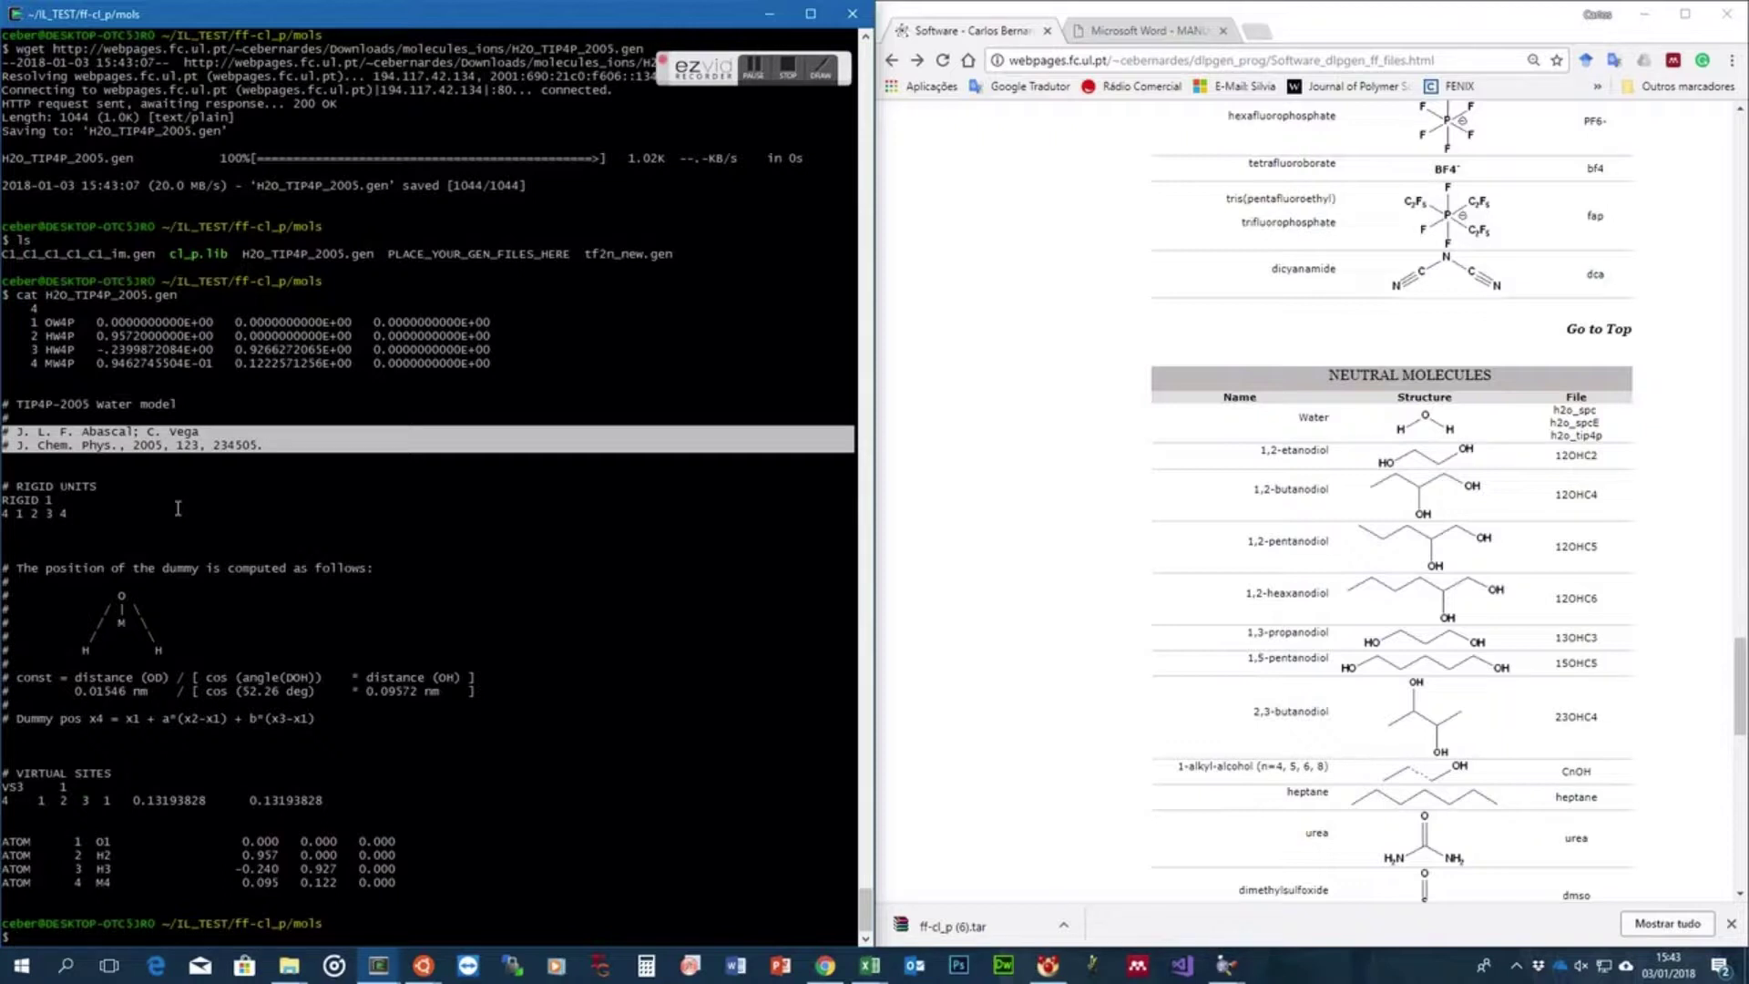
pyautogui.click(103, 517)
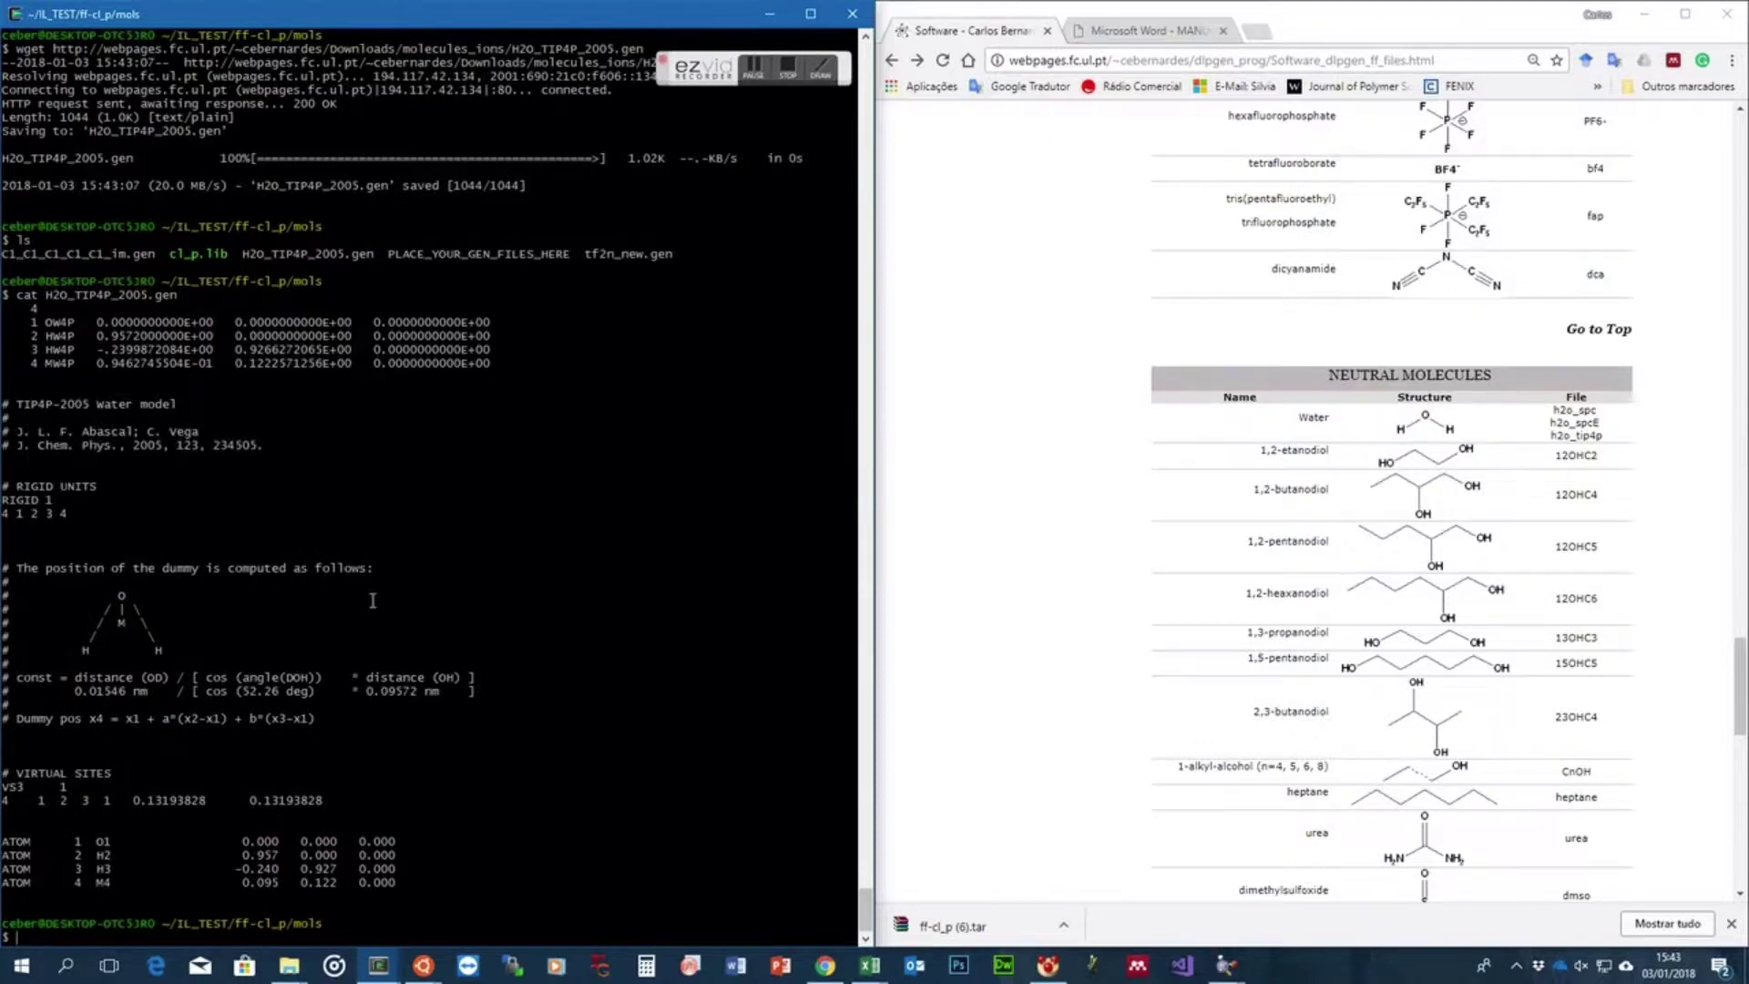
pyautogui.moveTo(4, 486); pyautogui.dragTo(48, 497)
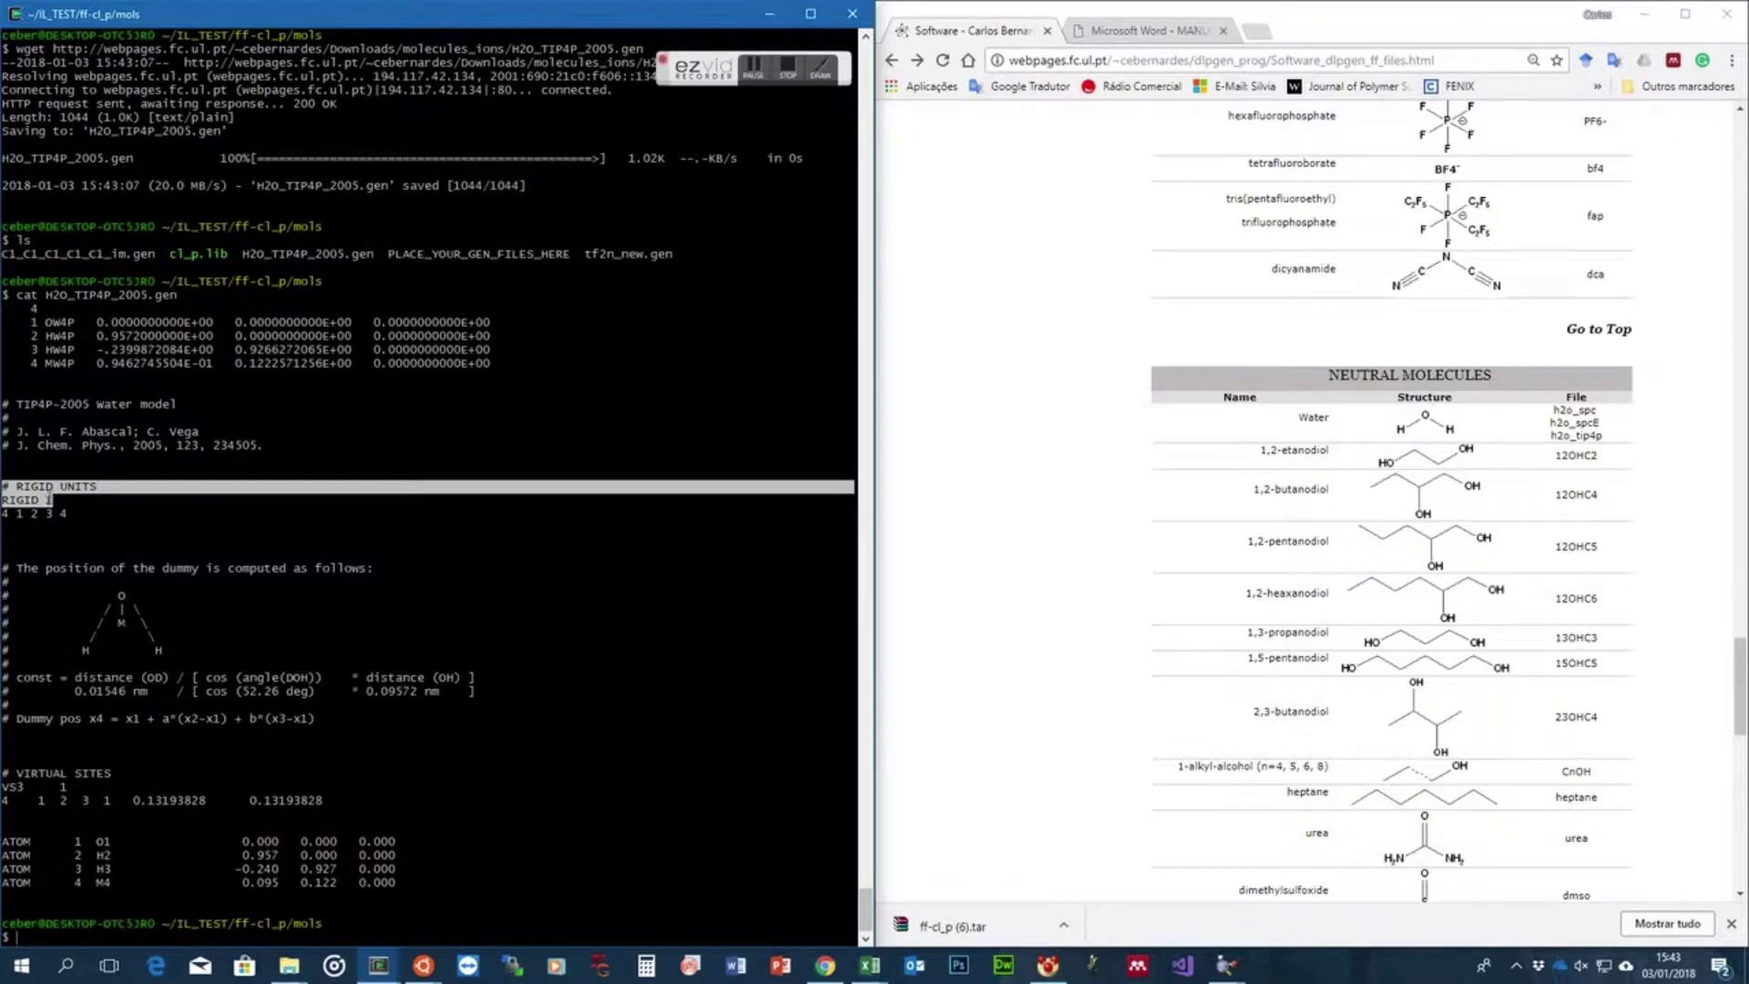
pyautogui.click(50, 499)
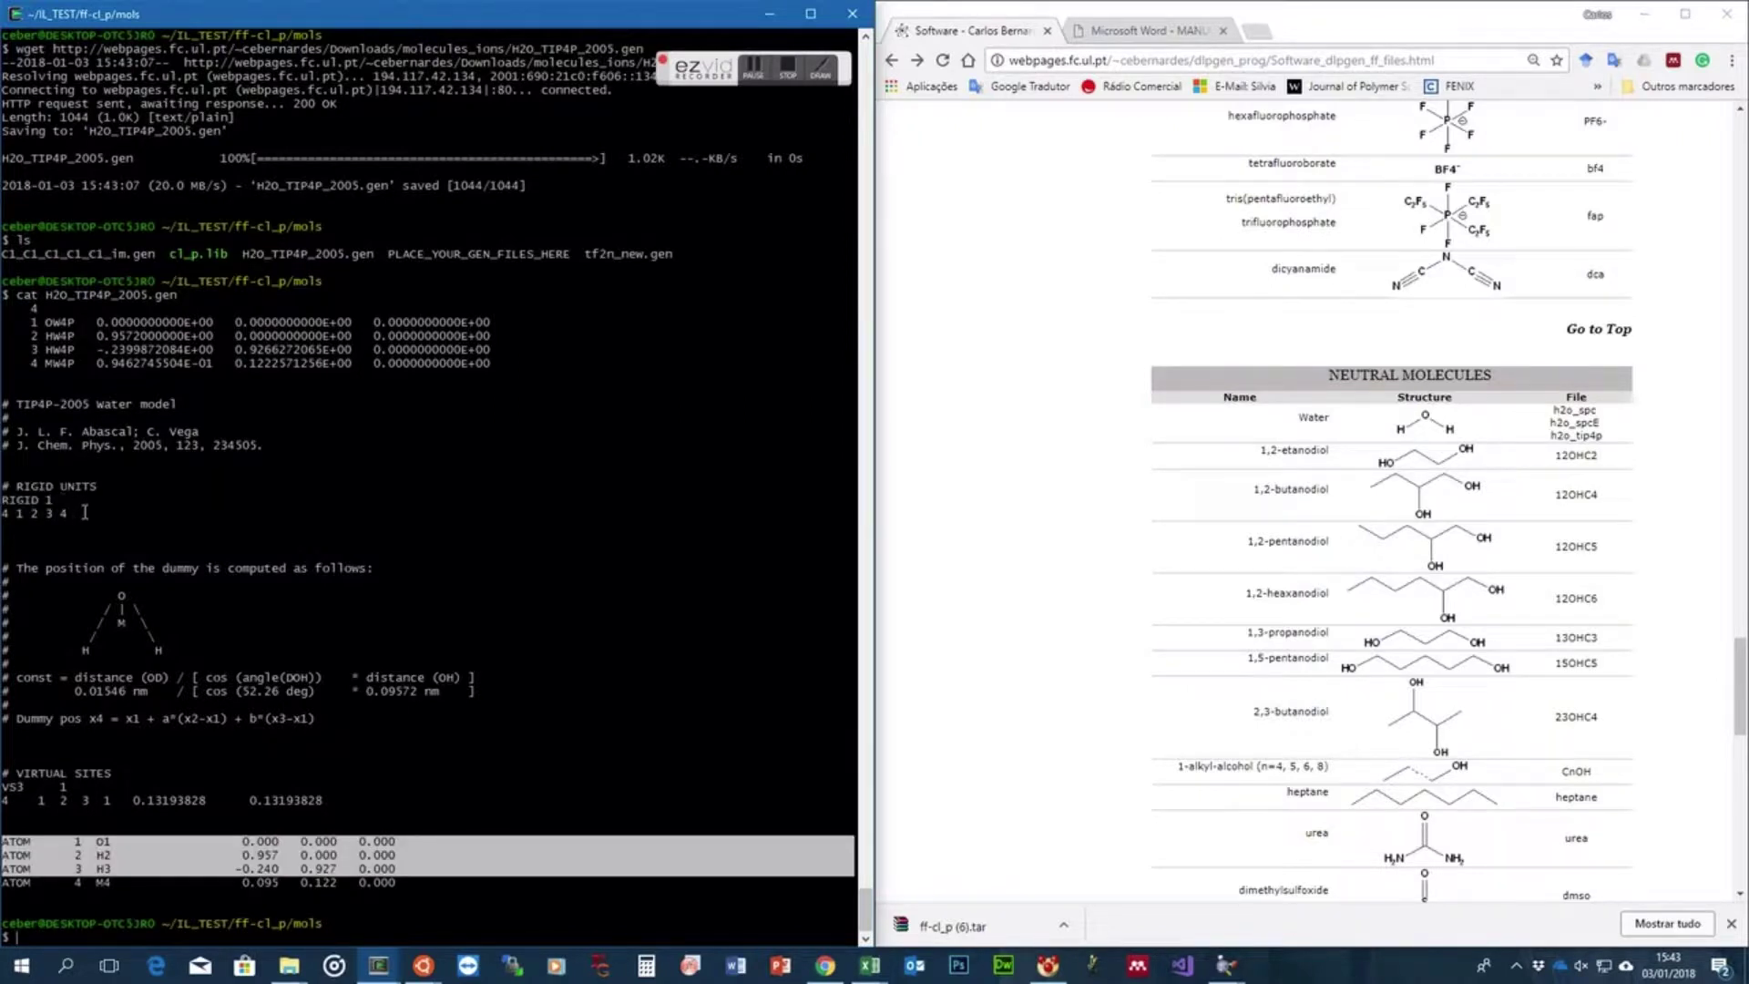
pyautogui.moveTo(82, 515); pyautogui.dragTo(5, 491)
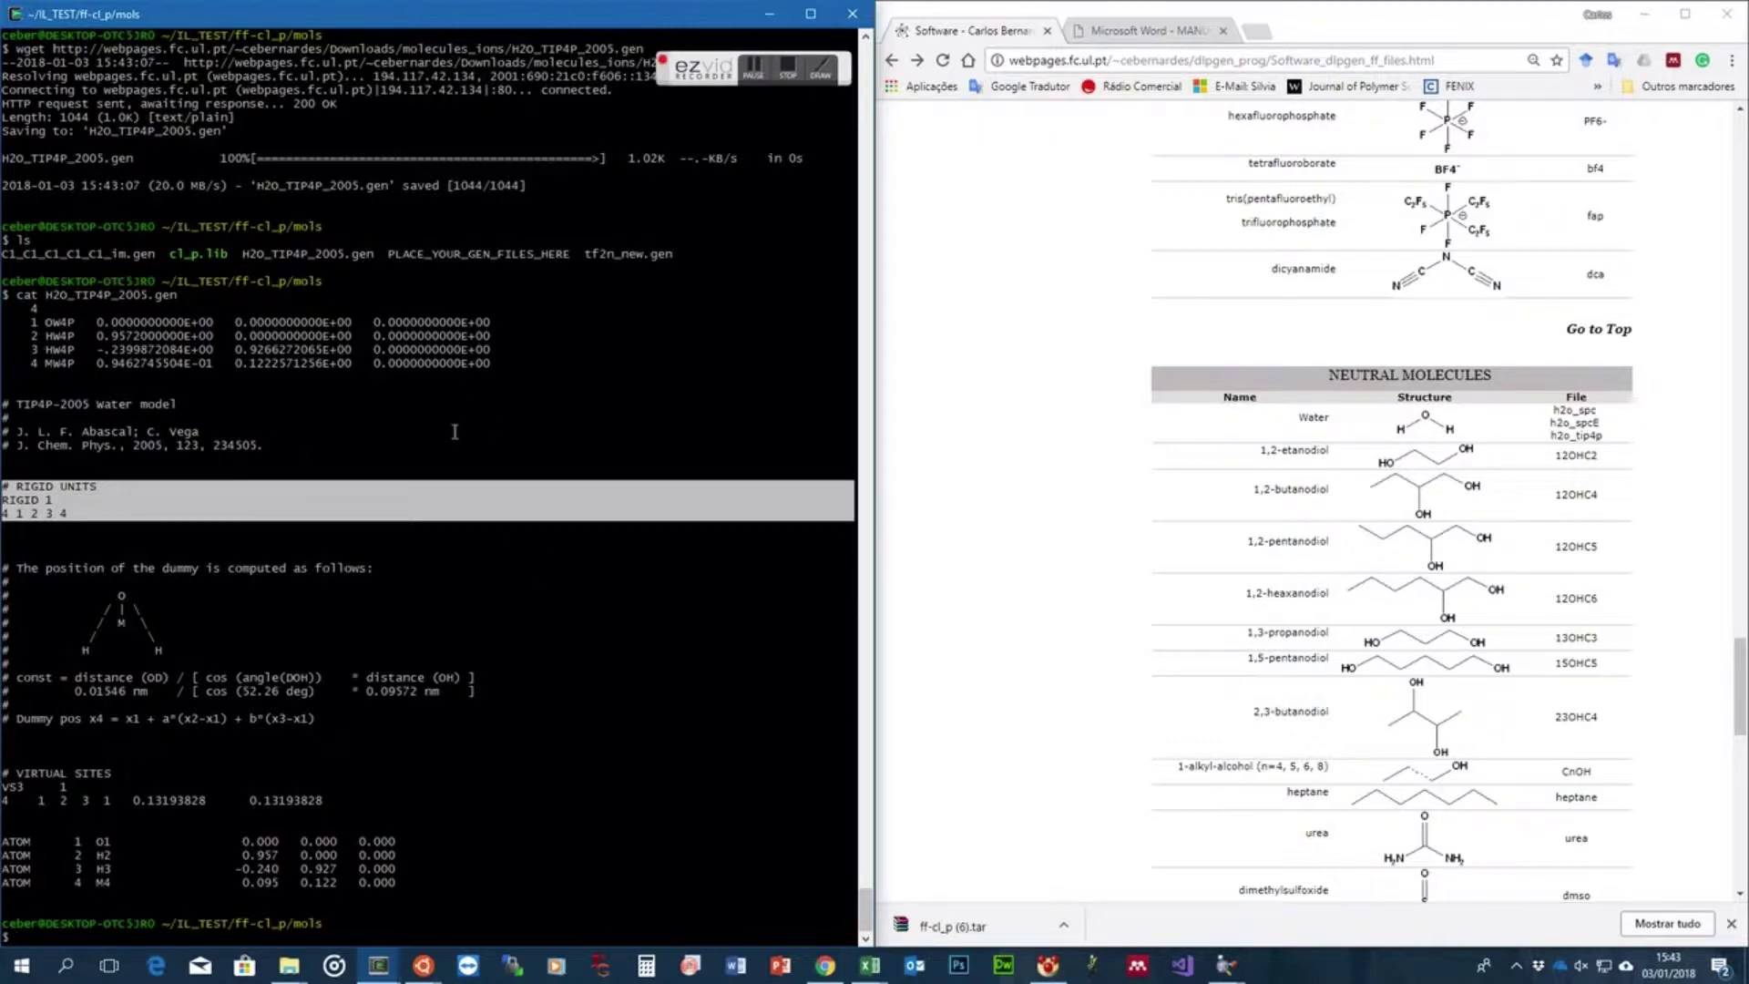
pyautogui.doubleClick(123, 623)
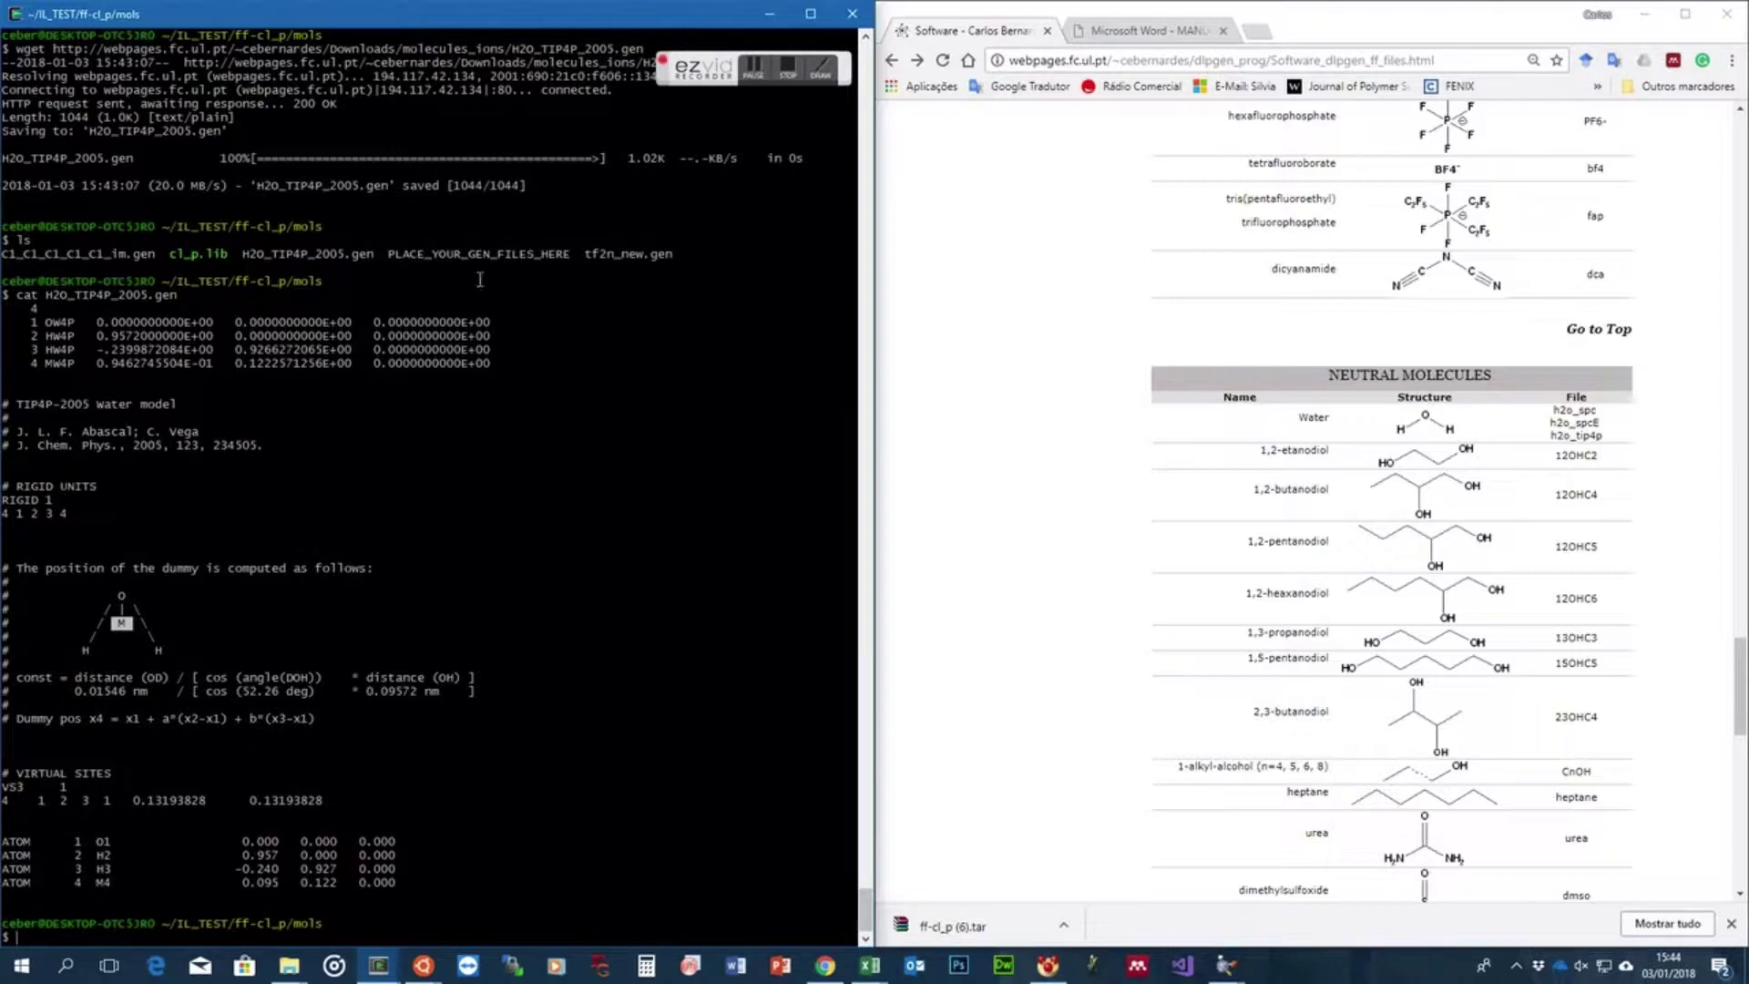
pyautogui.moveTo(89, 517); pyautogui.dragTo(3, 488)
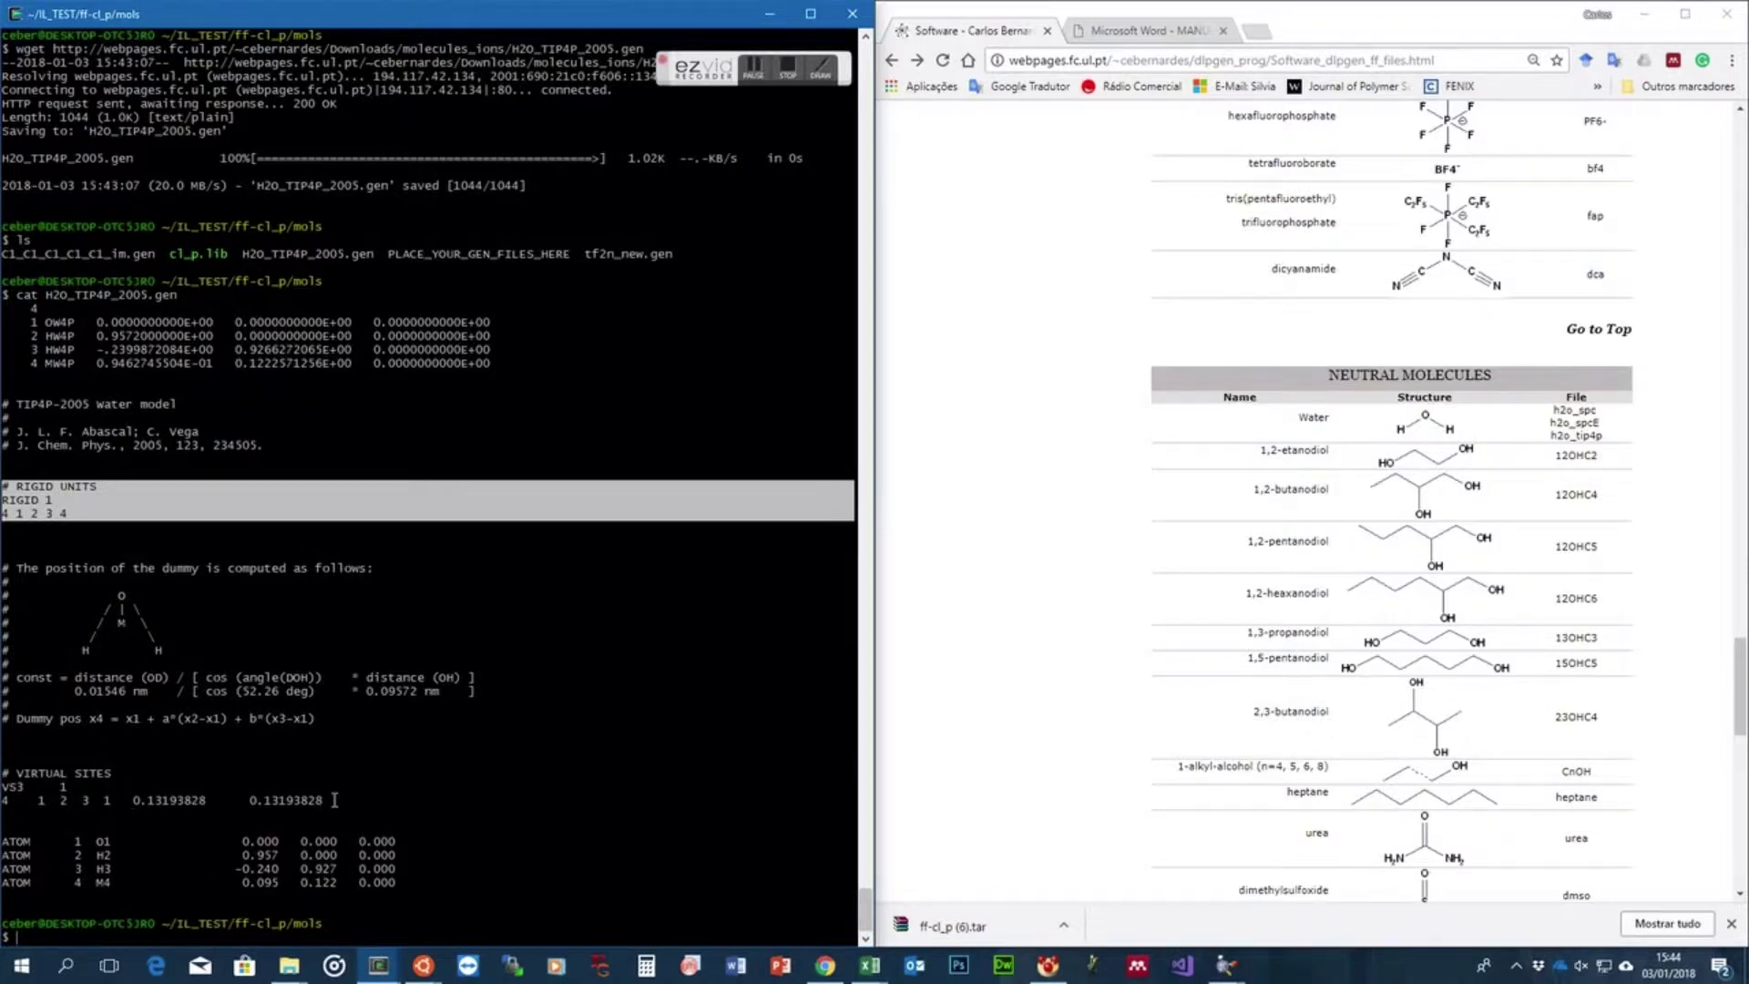
pyautogui.moveTo(330, 801); pyautogui.dragTo(3, 767)
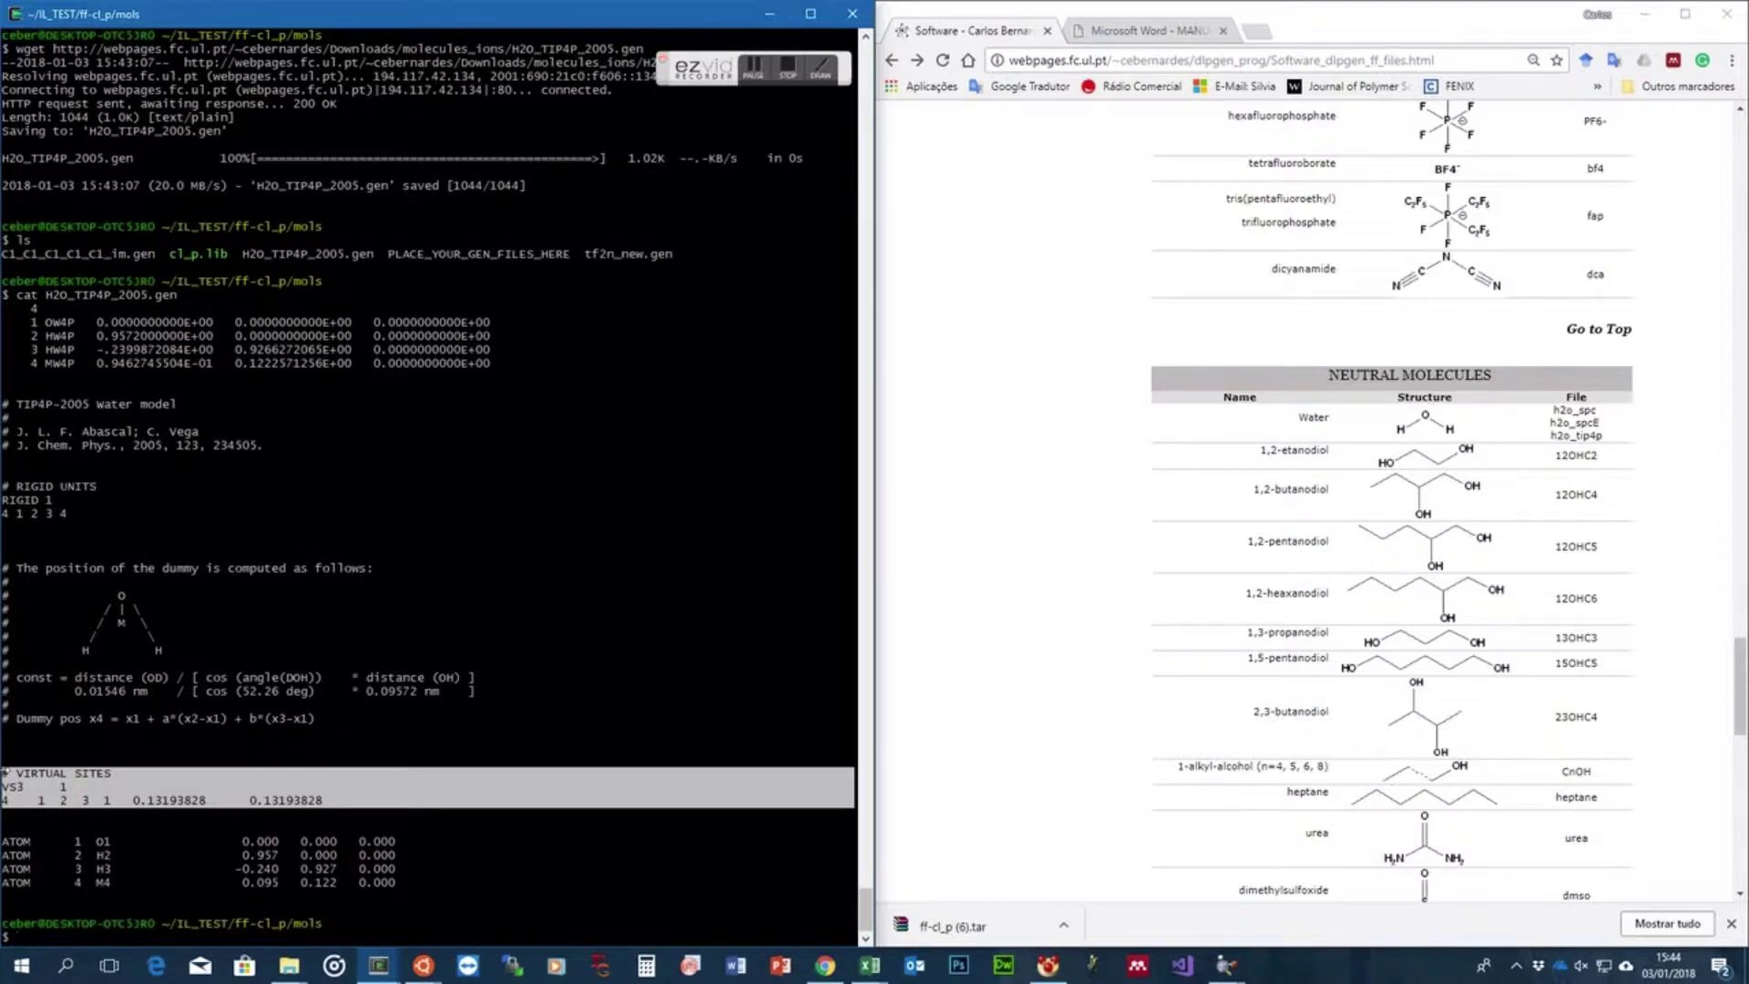
# Highlight the dummy site M, the VIRTUAL SITES block, and the RIGID 1 unit lines 4 1 2 3 4
pyautogui.doubleClick(121, 623)
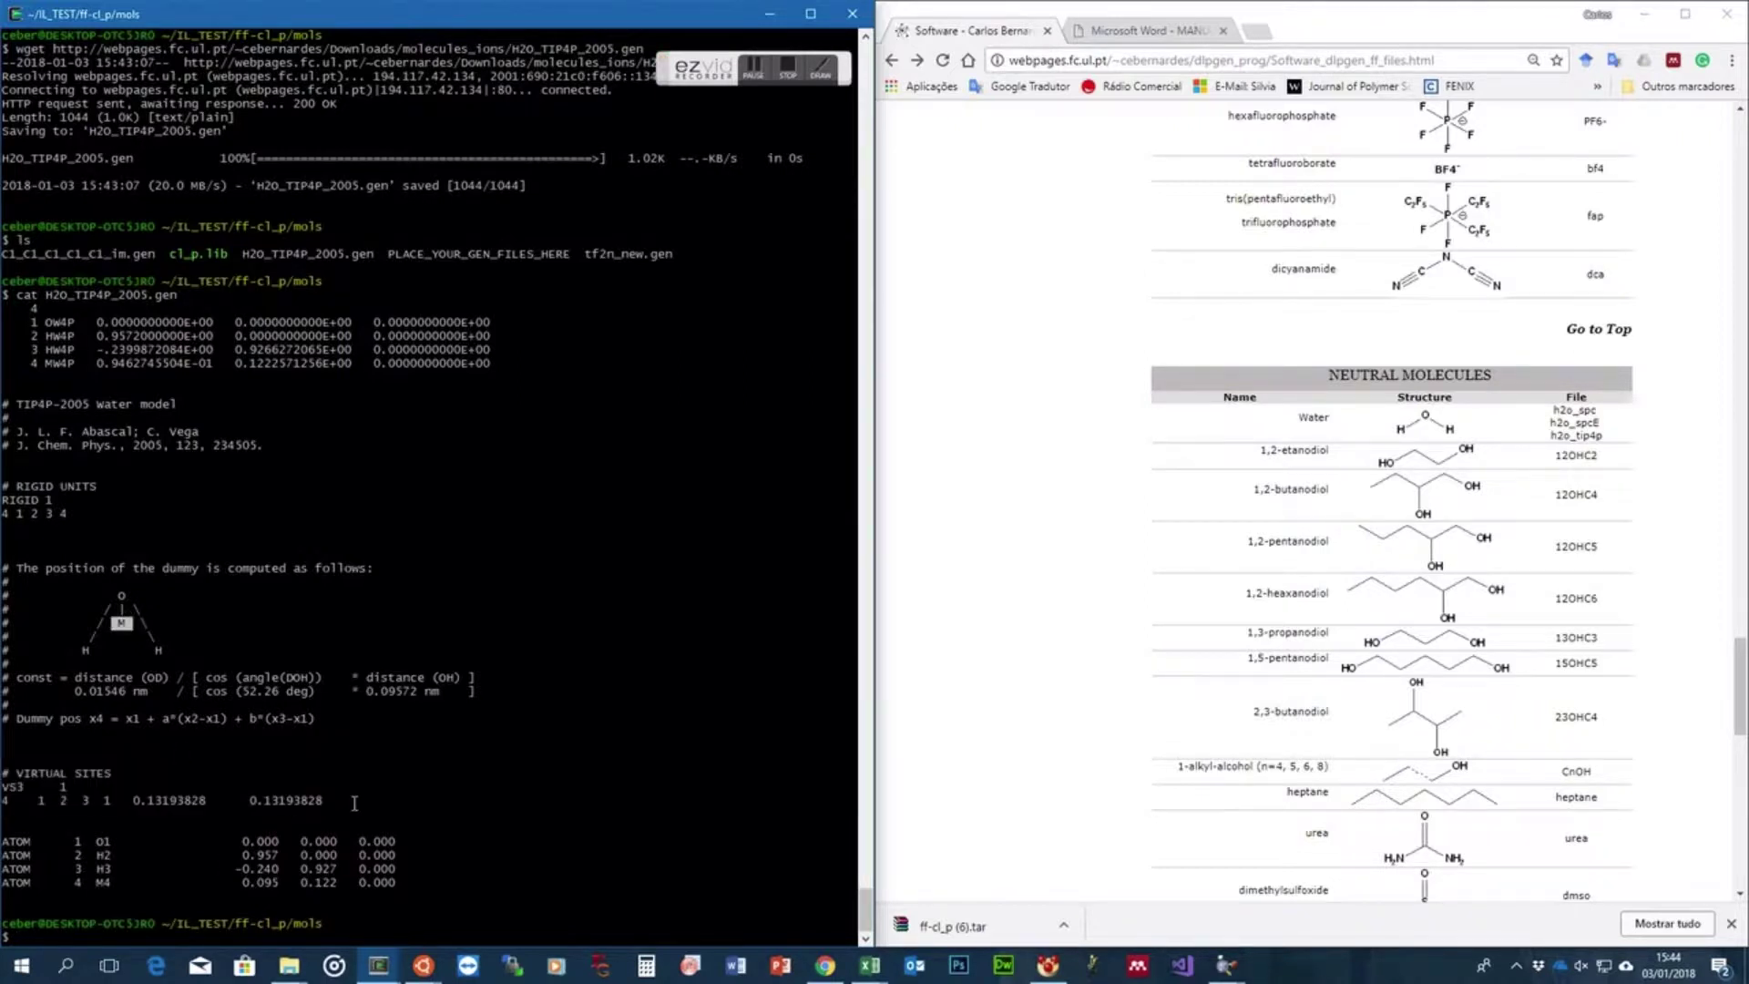
pyautogui.moveTo(355, 802); pyautogui.dragTo(3, 773)
pyautogui.moveTo(328, 802); pyautogui.dragTo(3, 779)
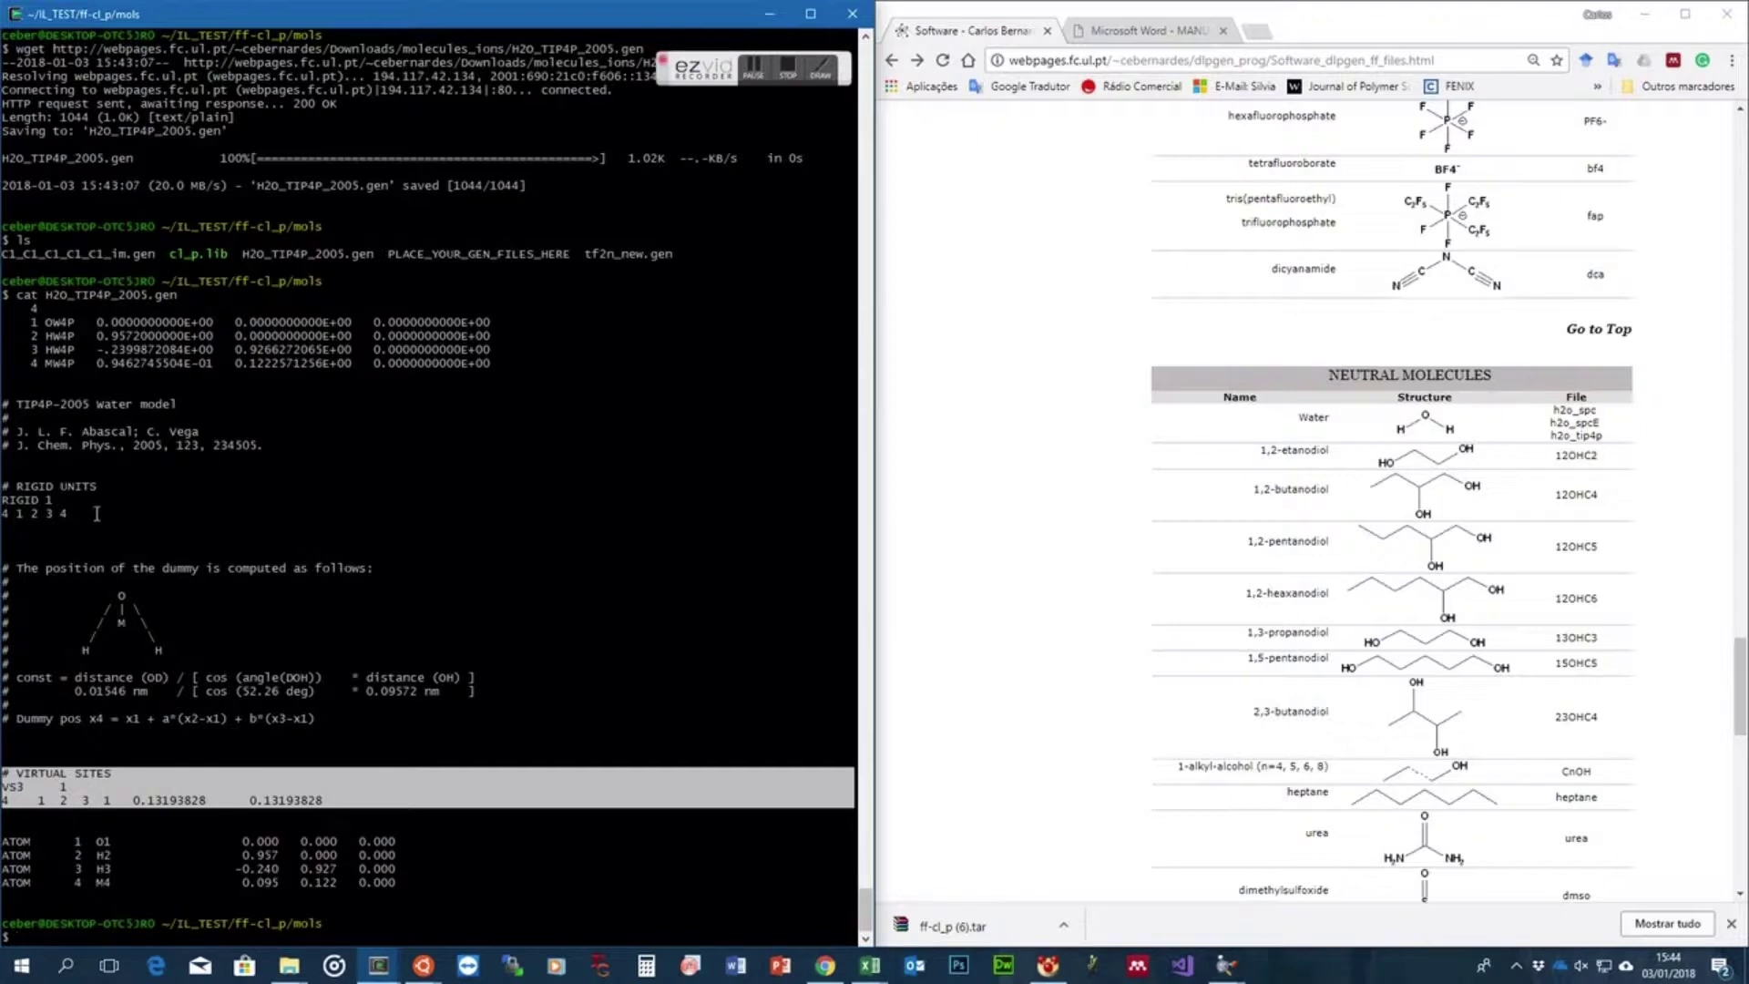
pyautogui.moveTo(94, 515); pyautogui.dragTo(3, 501)
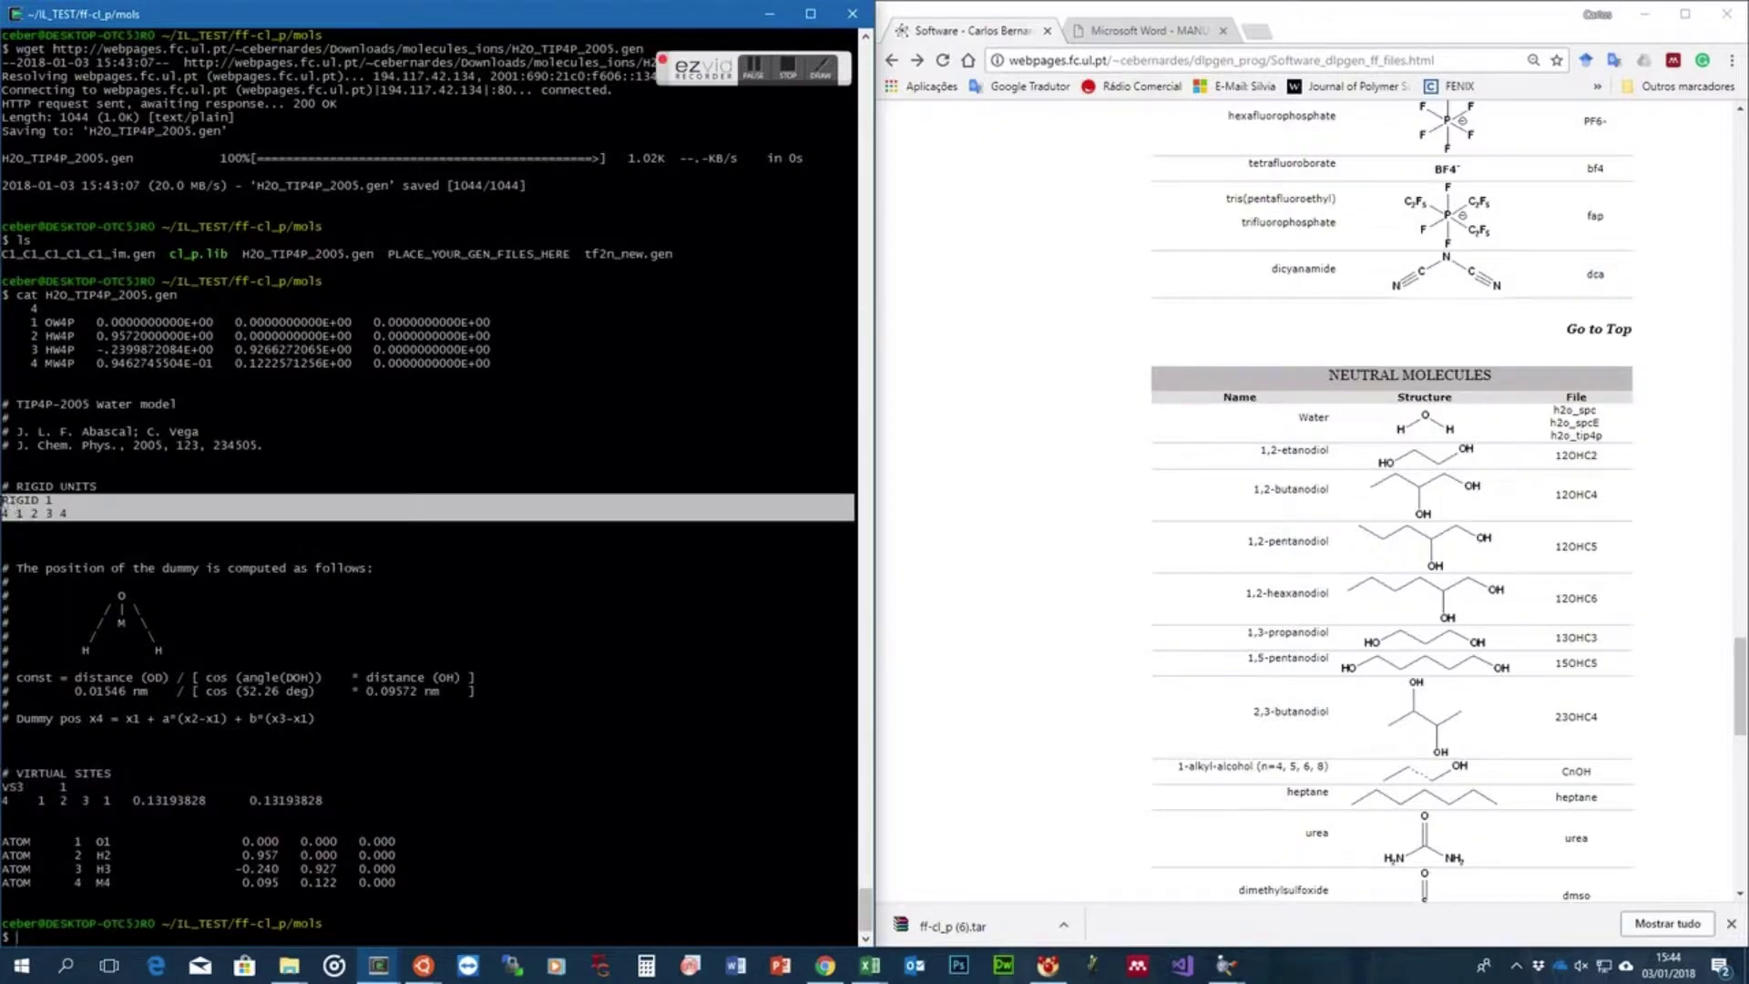
pyautogui.click(129, 512)
pyautogui.moveTo(156, 512); pyautogui.dragTo(3, 500)
pyautogui.click(114, 511)
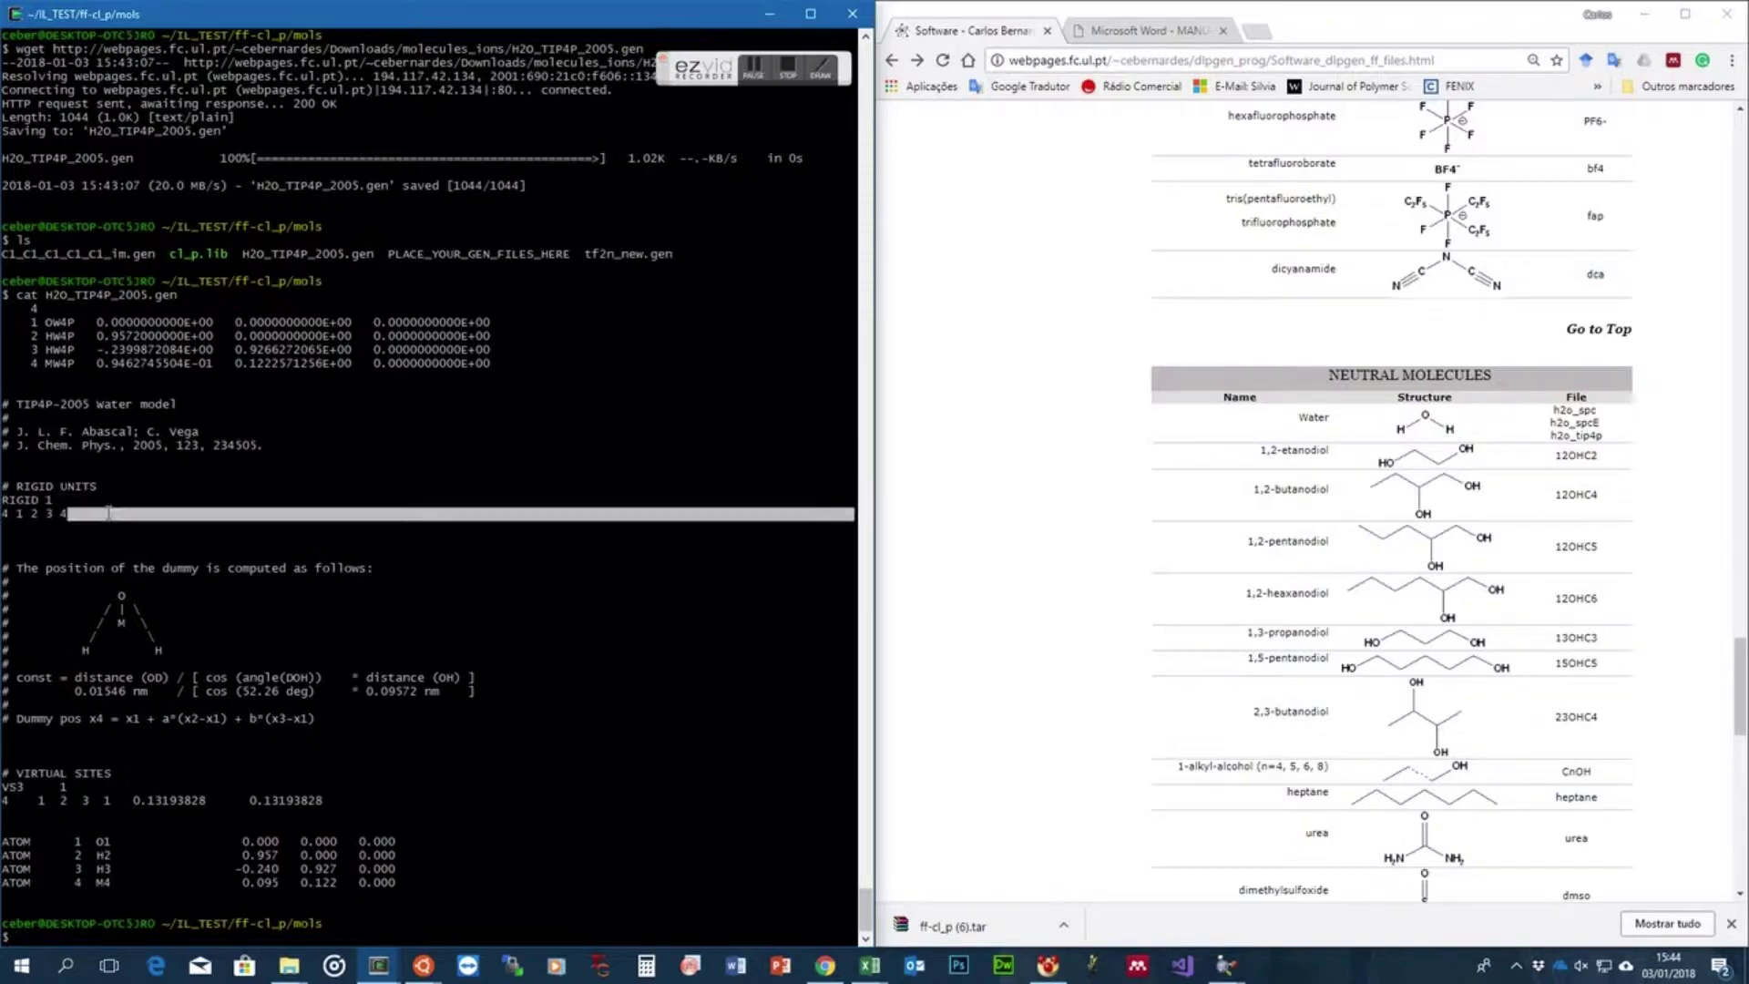
pyautogui.moveTo(107, 513); pyautogui.dragTo(5, 501)
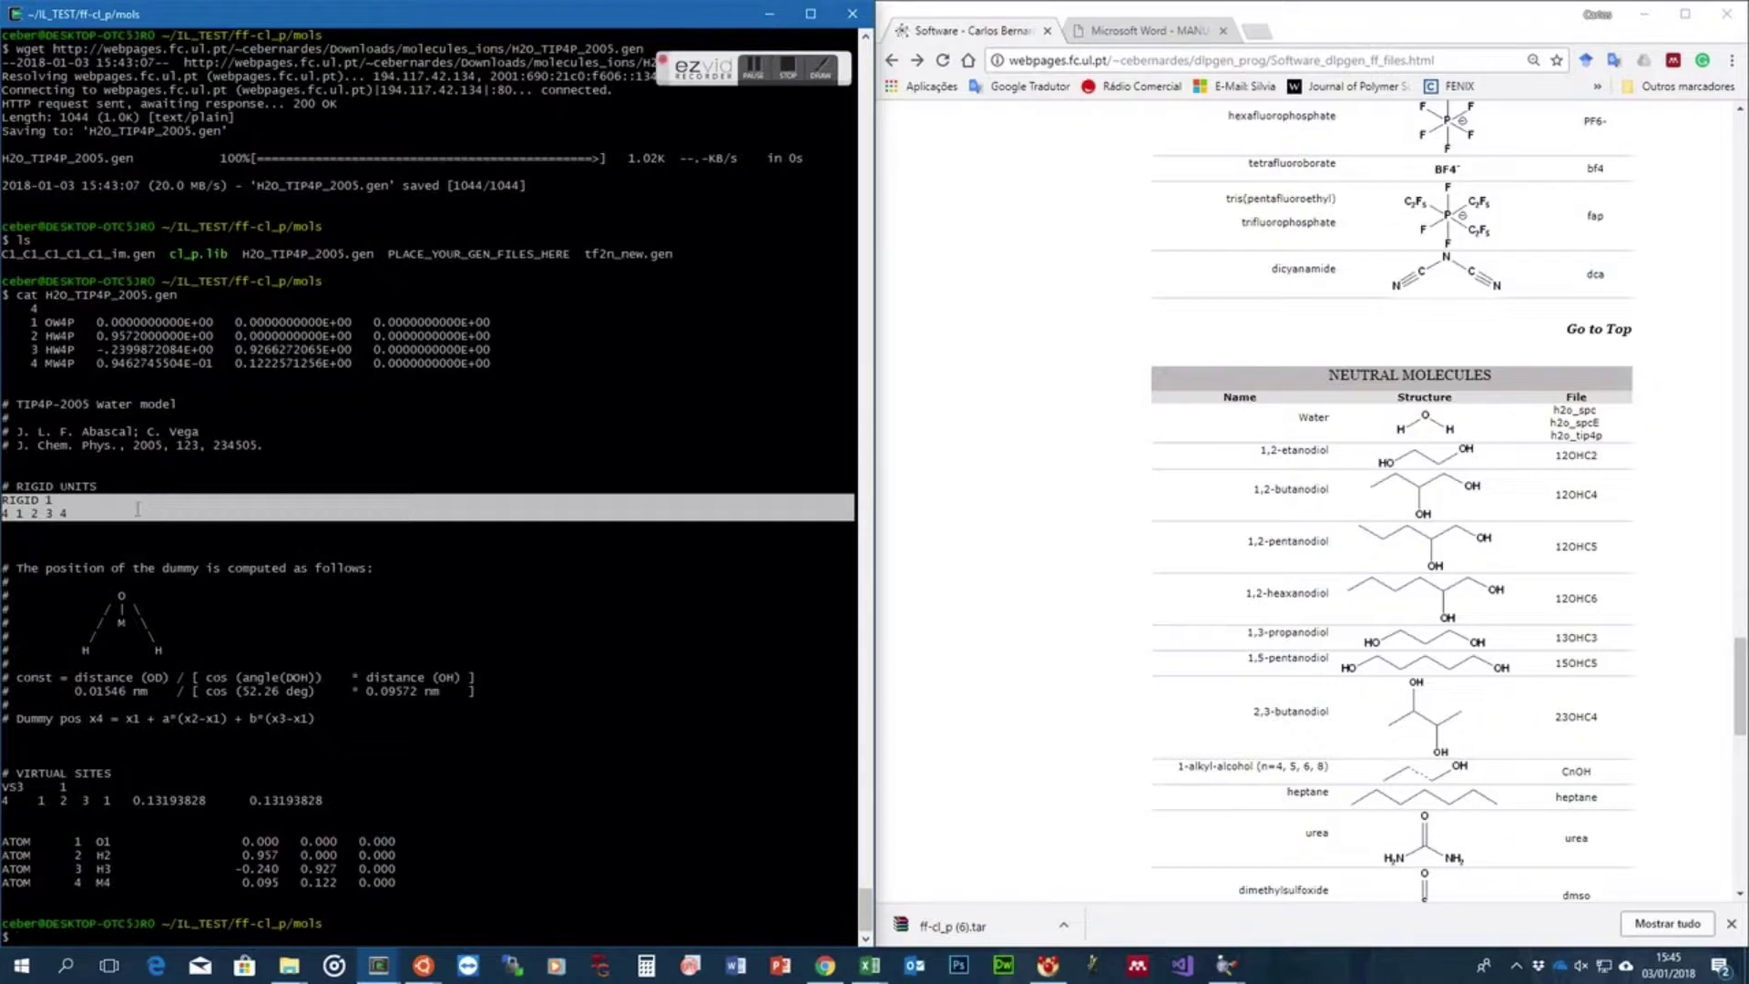
# Move up from mols to the ff-cl_p project folder and list its files
pyautogui.click(20, 936)
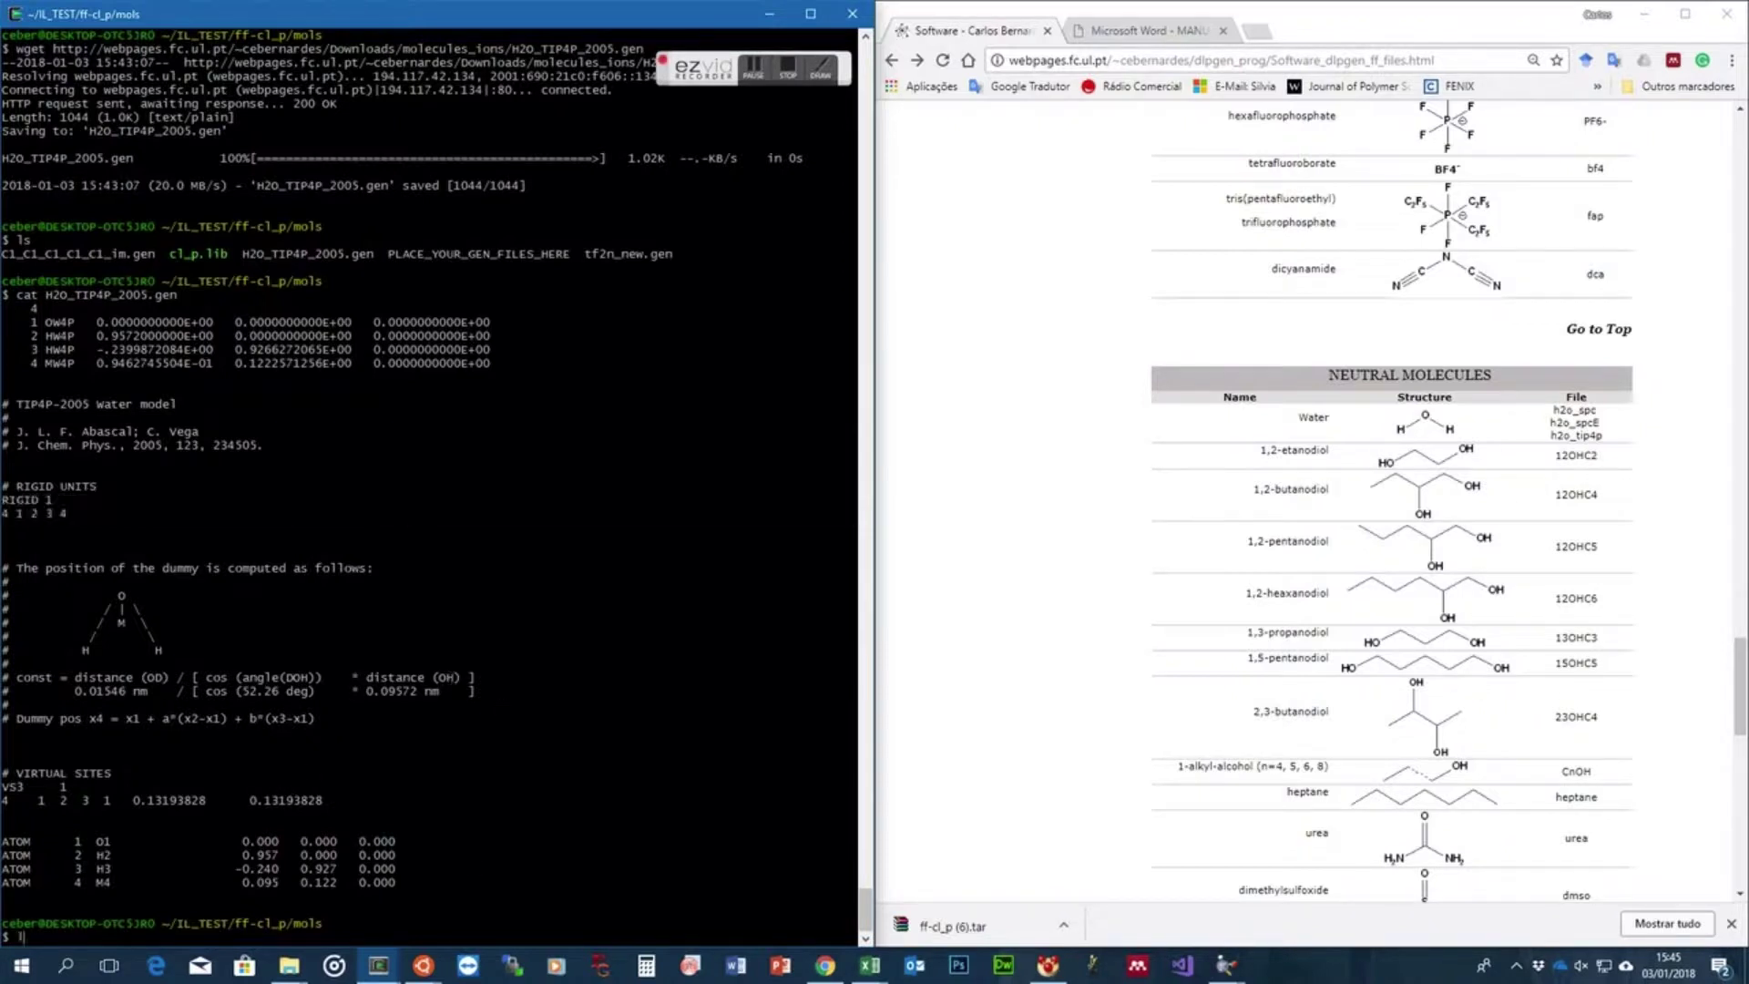
pyautogui.write('ls')
pyautogui.press('Return')
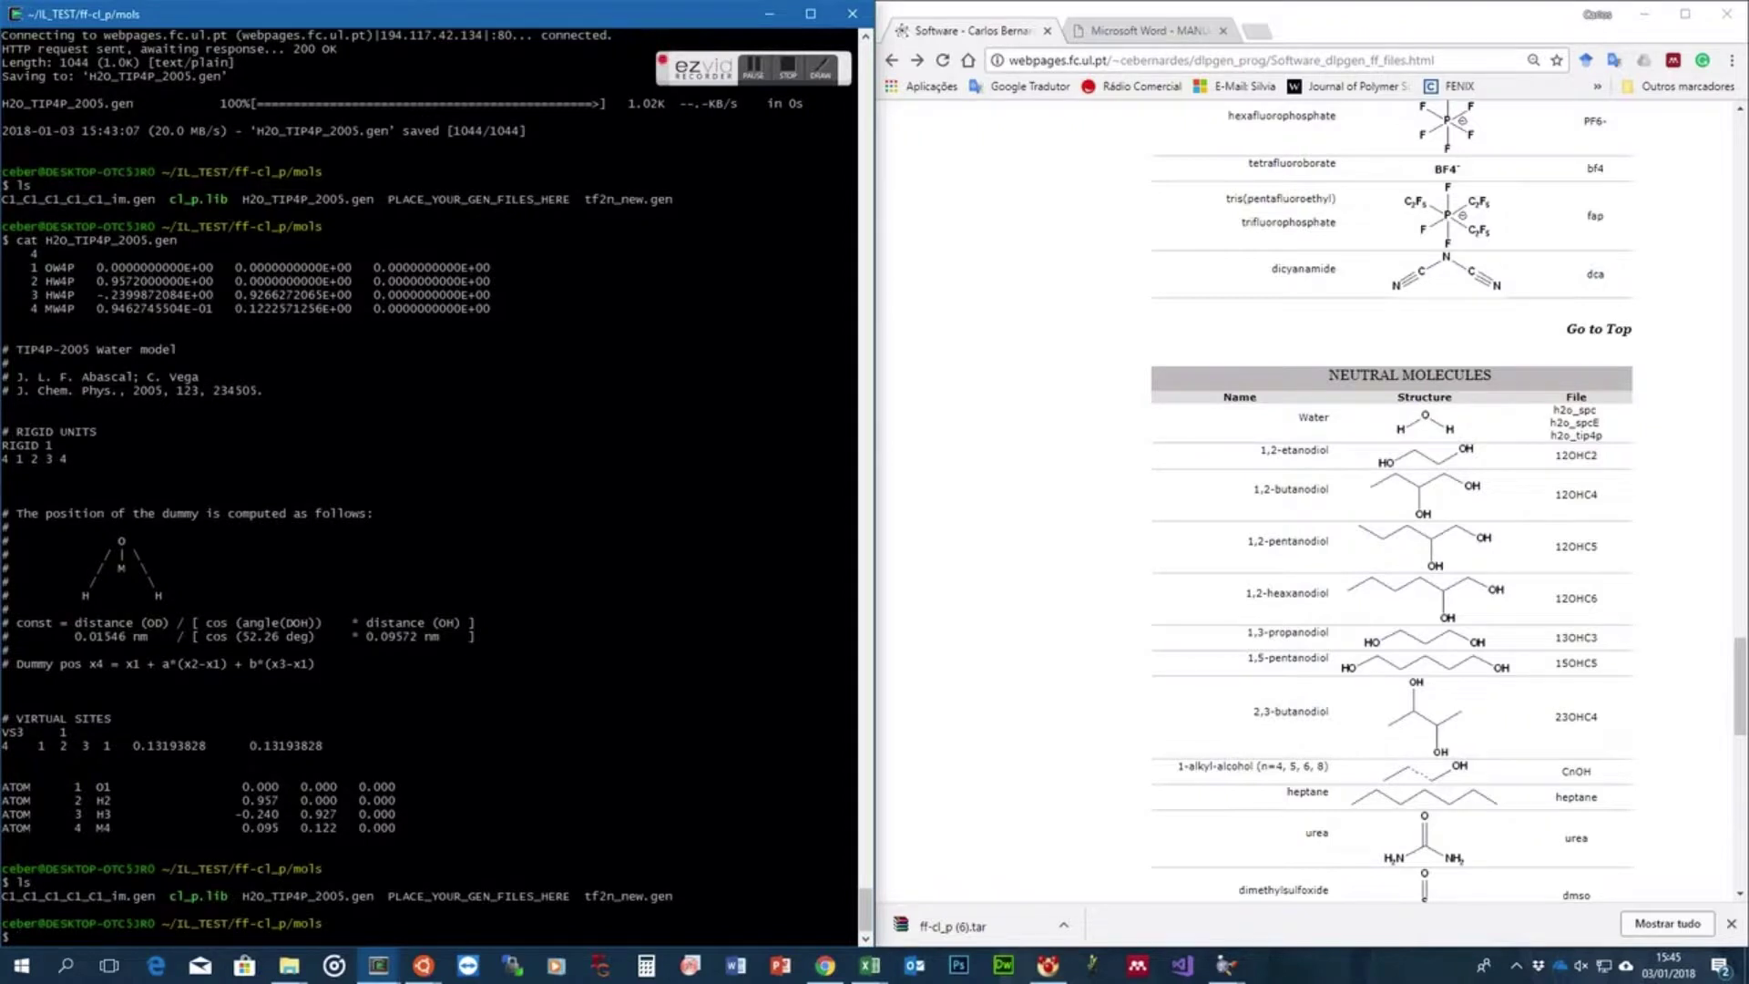
pyautogui.write('cd ..')
pyautogui.press('Return')
pyautogui.write('ls')
pyautogui.press('Return')
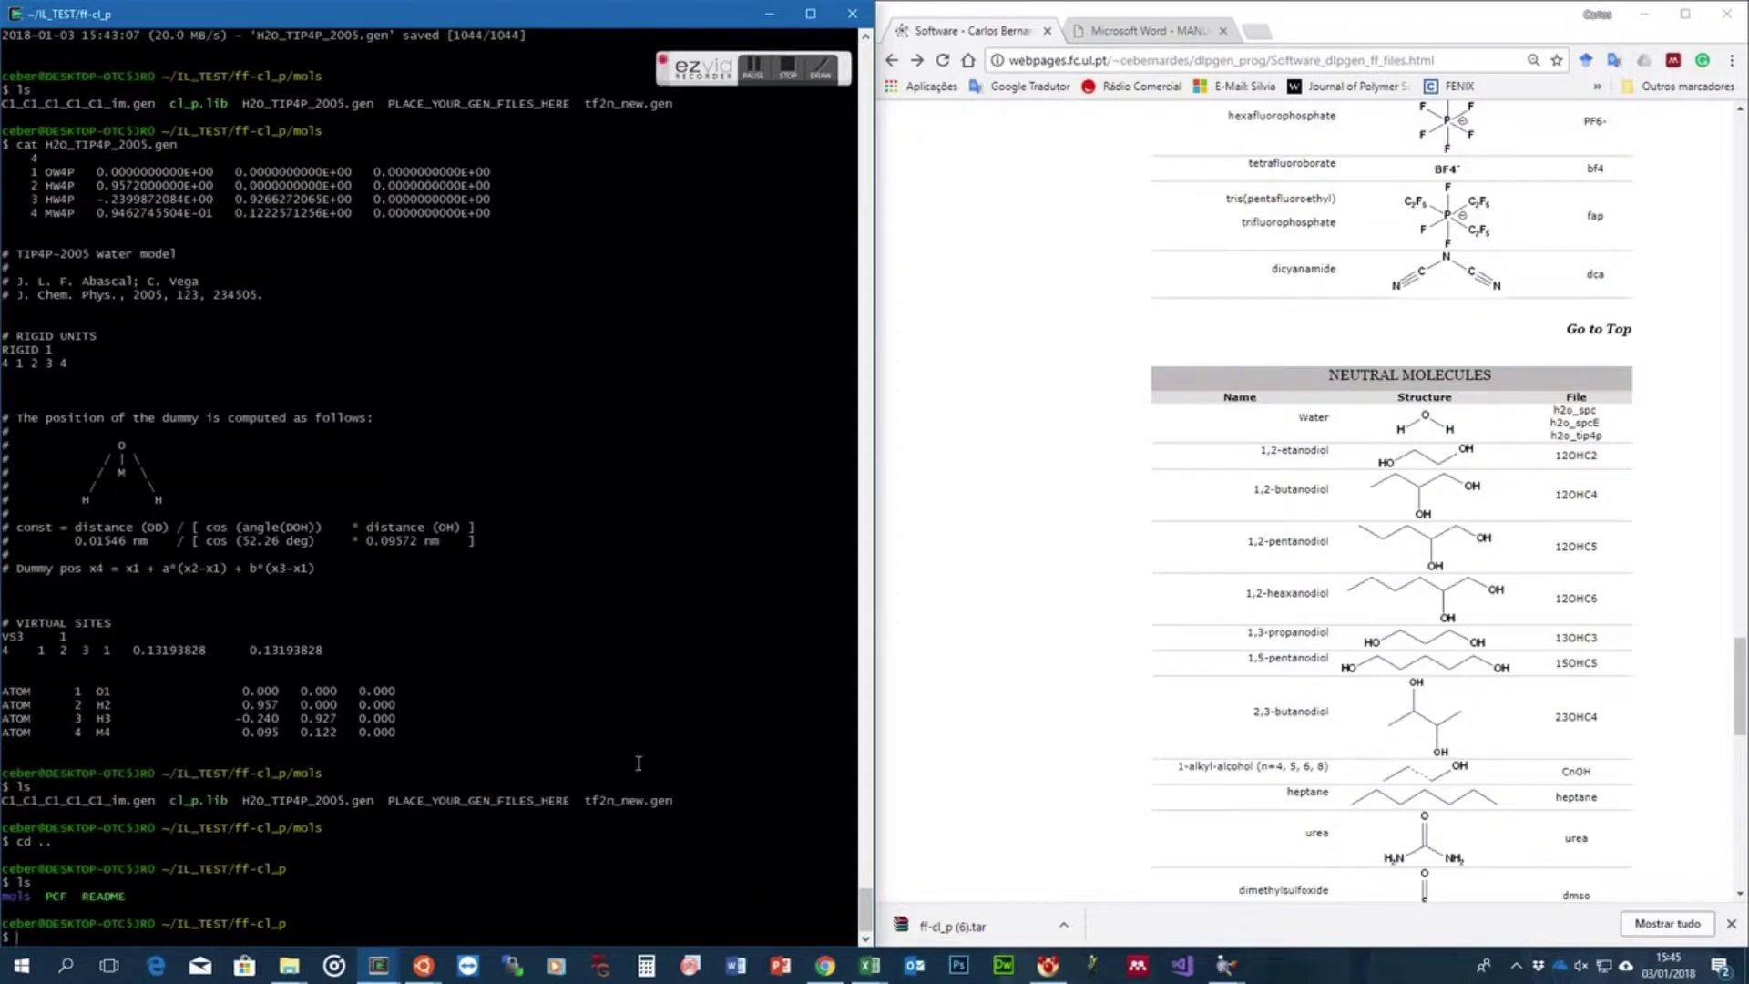
# Copy the line of molecule file names and open PCF in nano
pyautogui.moveTo(672, 801); pyautogui.dragTo(11, 802)
pyautogui.hotkey('ctrl', 'c')
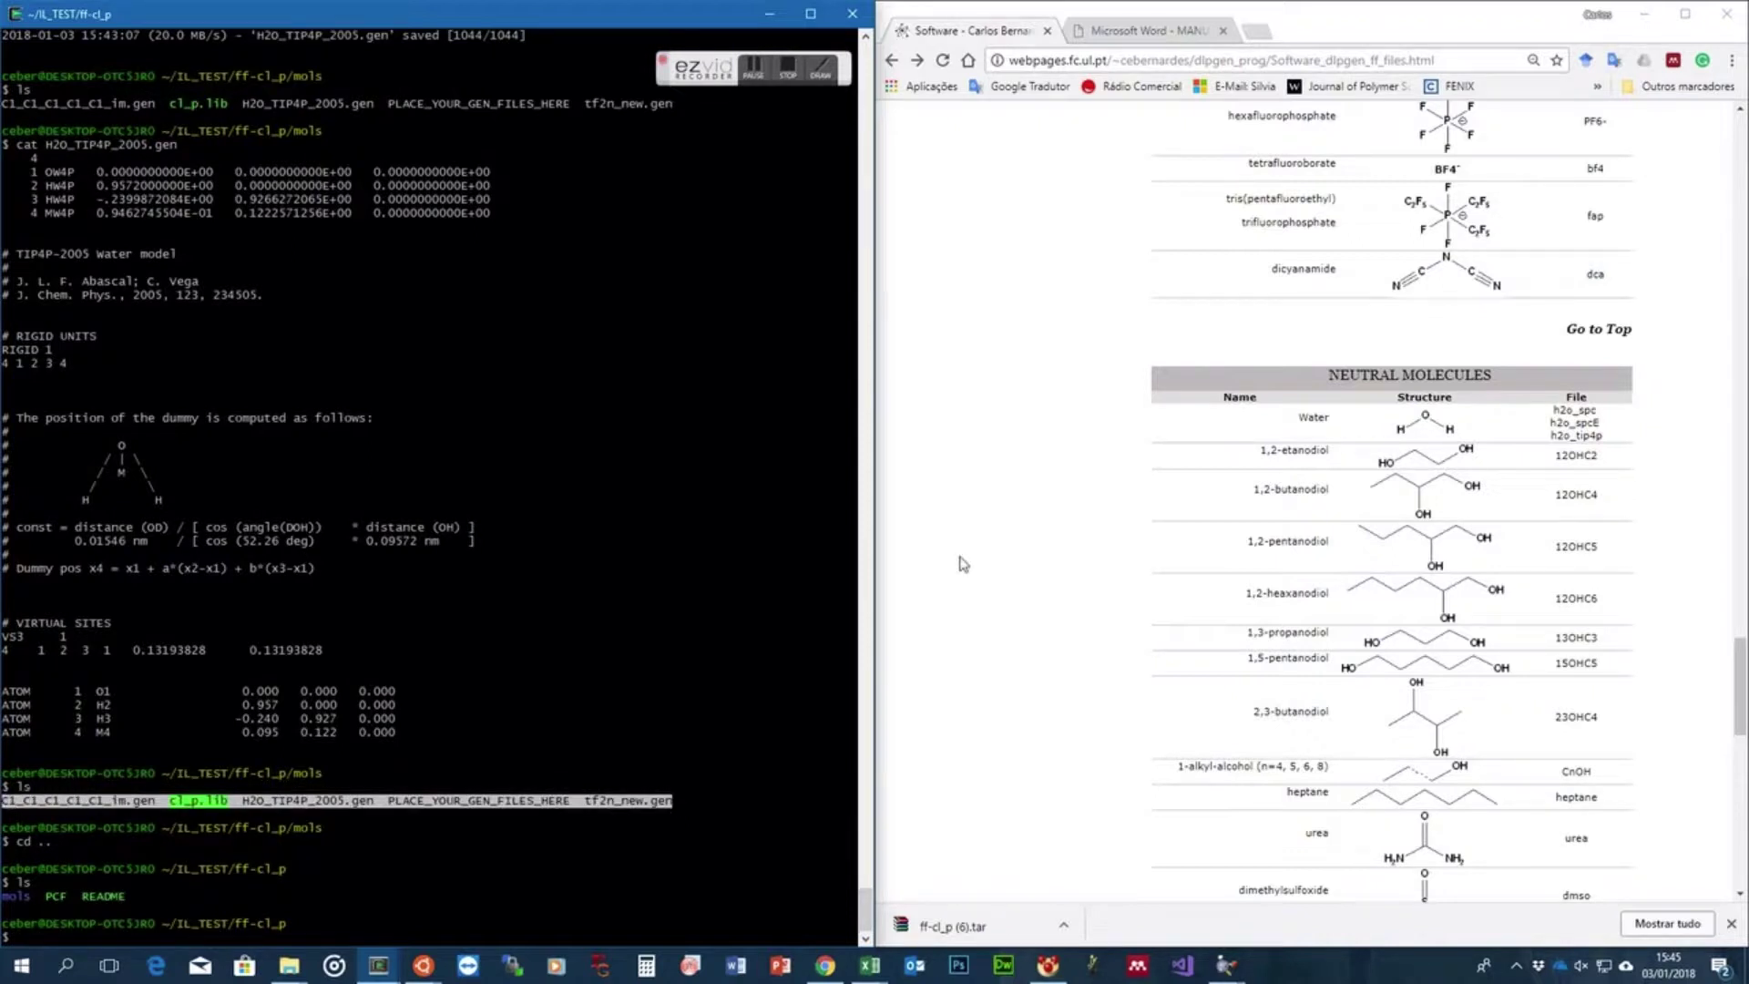
pyautogui.write('nan')
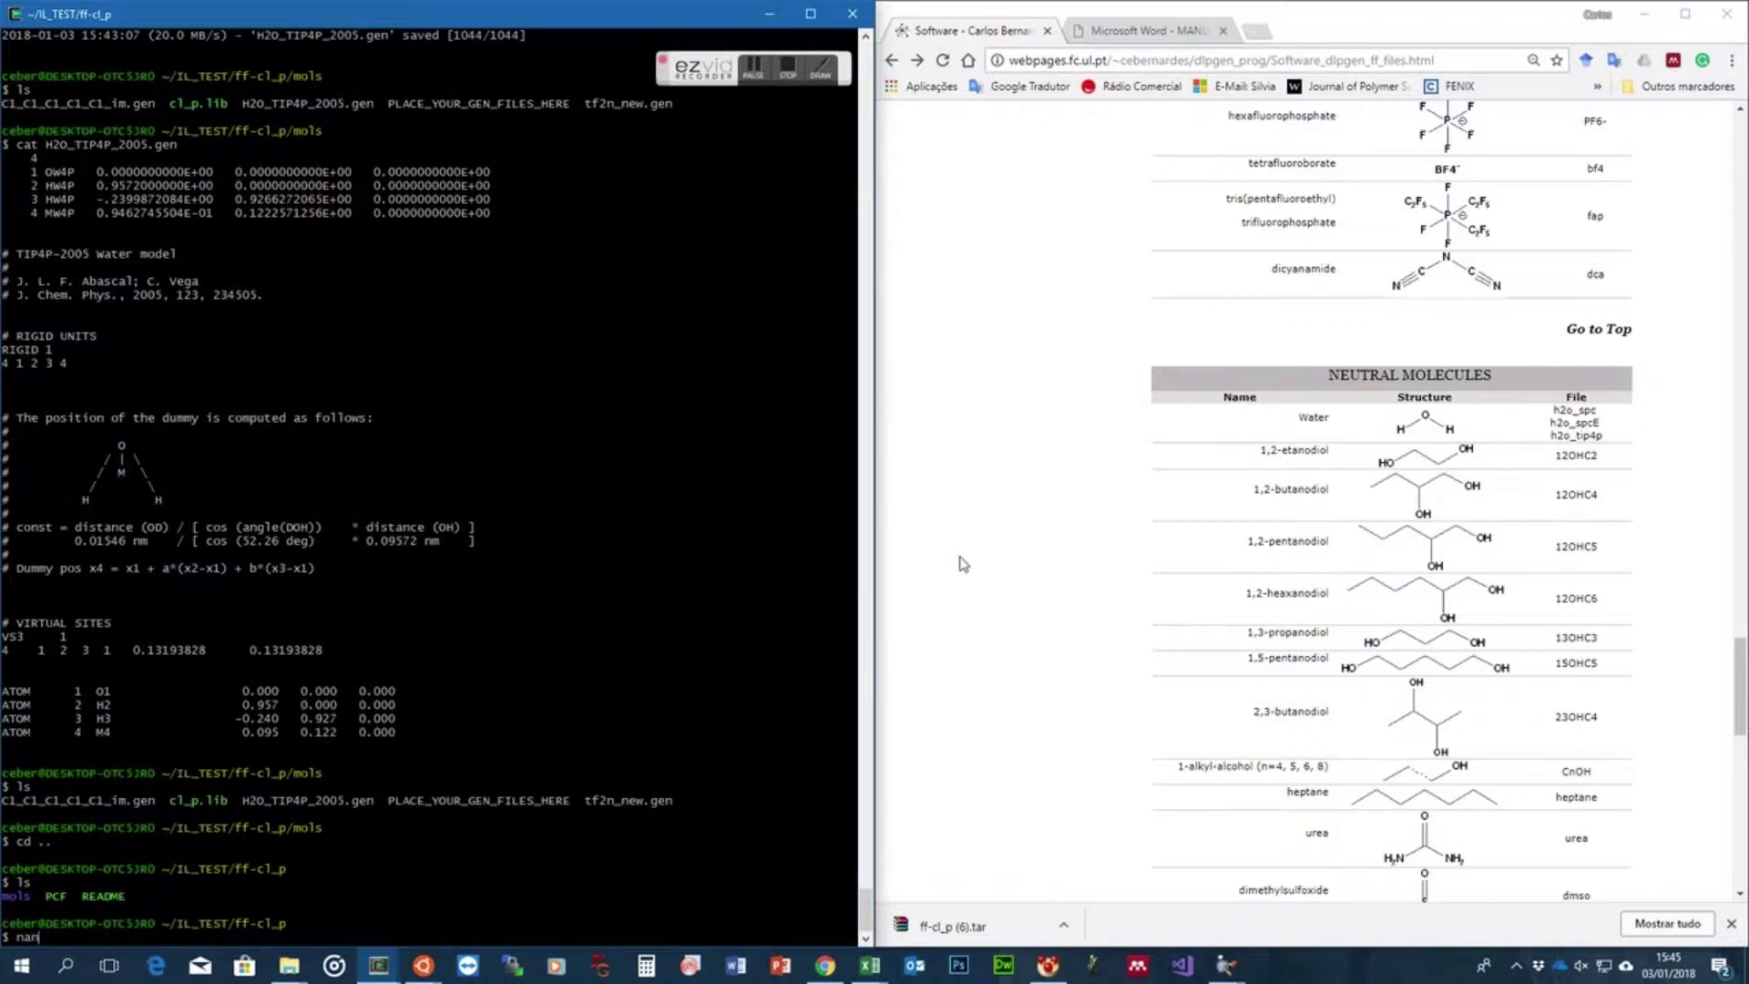
pyautogui.write('o PCF')
pyautogui.press('Return')
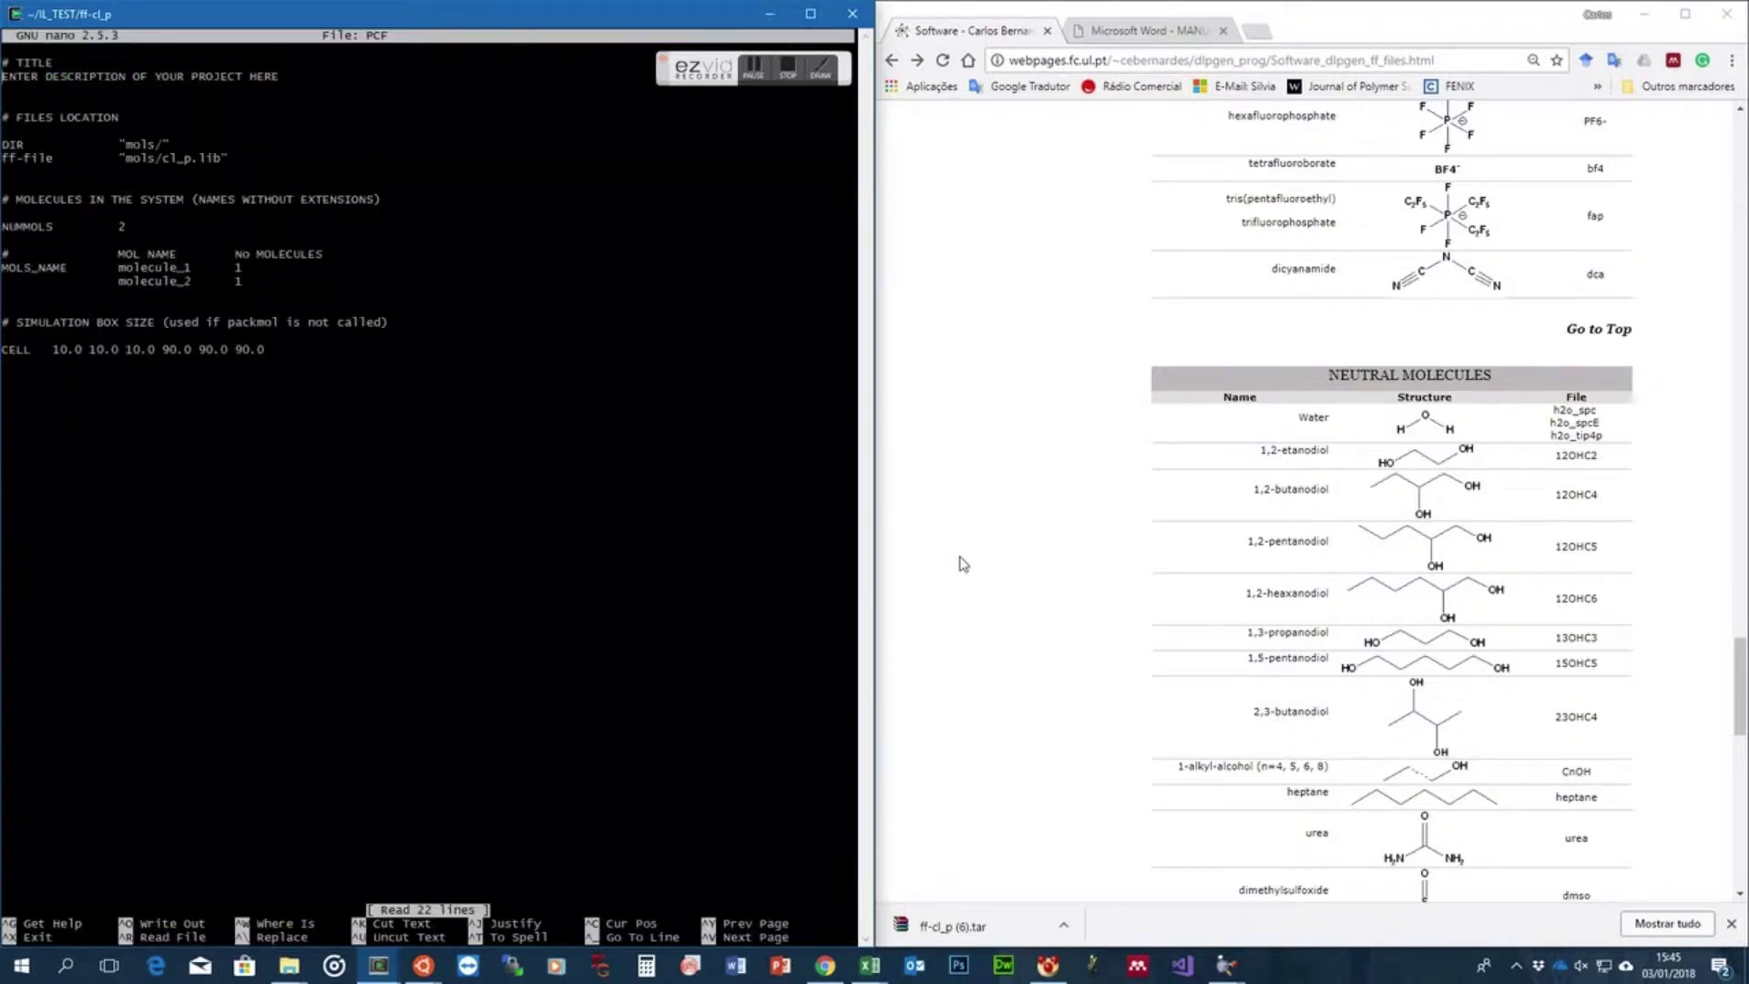
# Replace molecule_1 with C1_C1_C1_C1_C1_im and set its count to 100
pyautogui.press('Down')
pyautogui.press('Down')
pyautogui.press('Down')
pyautogui.press('Down')
pyautogui.press('Down')
pyautogui.press('Down')
pyautogui.press('Down')
pyautogui.press('Down')
pyautogui.press('Down')
pyautogui.press('Down')
pyautogui.press('Down')
pyautogui.press('Down')
pyautogui.press('Down')
pyautogui.press('Down')
pyautogui.press('Down')
pyautogui.press('Down')
pyautogui.press('Down')
pyautogui.press('Down')
pyautogui.press('Down')
pyautogui.press('Down')
pyautogui.press('Return')
pyautogui.press('Return')
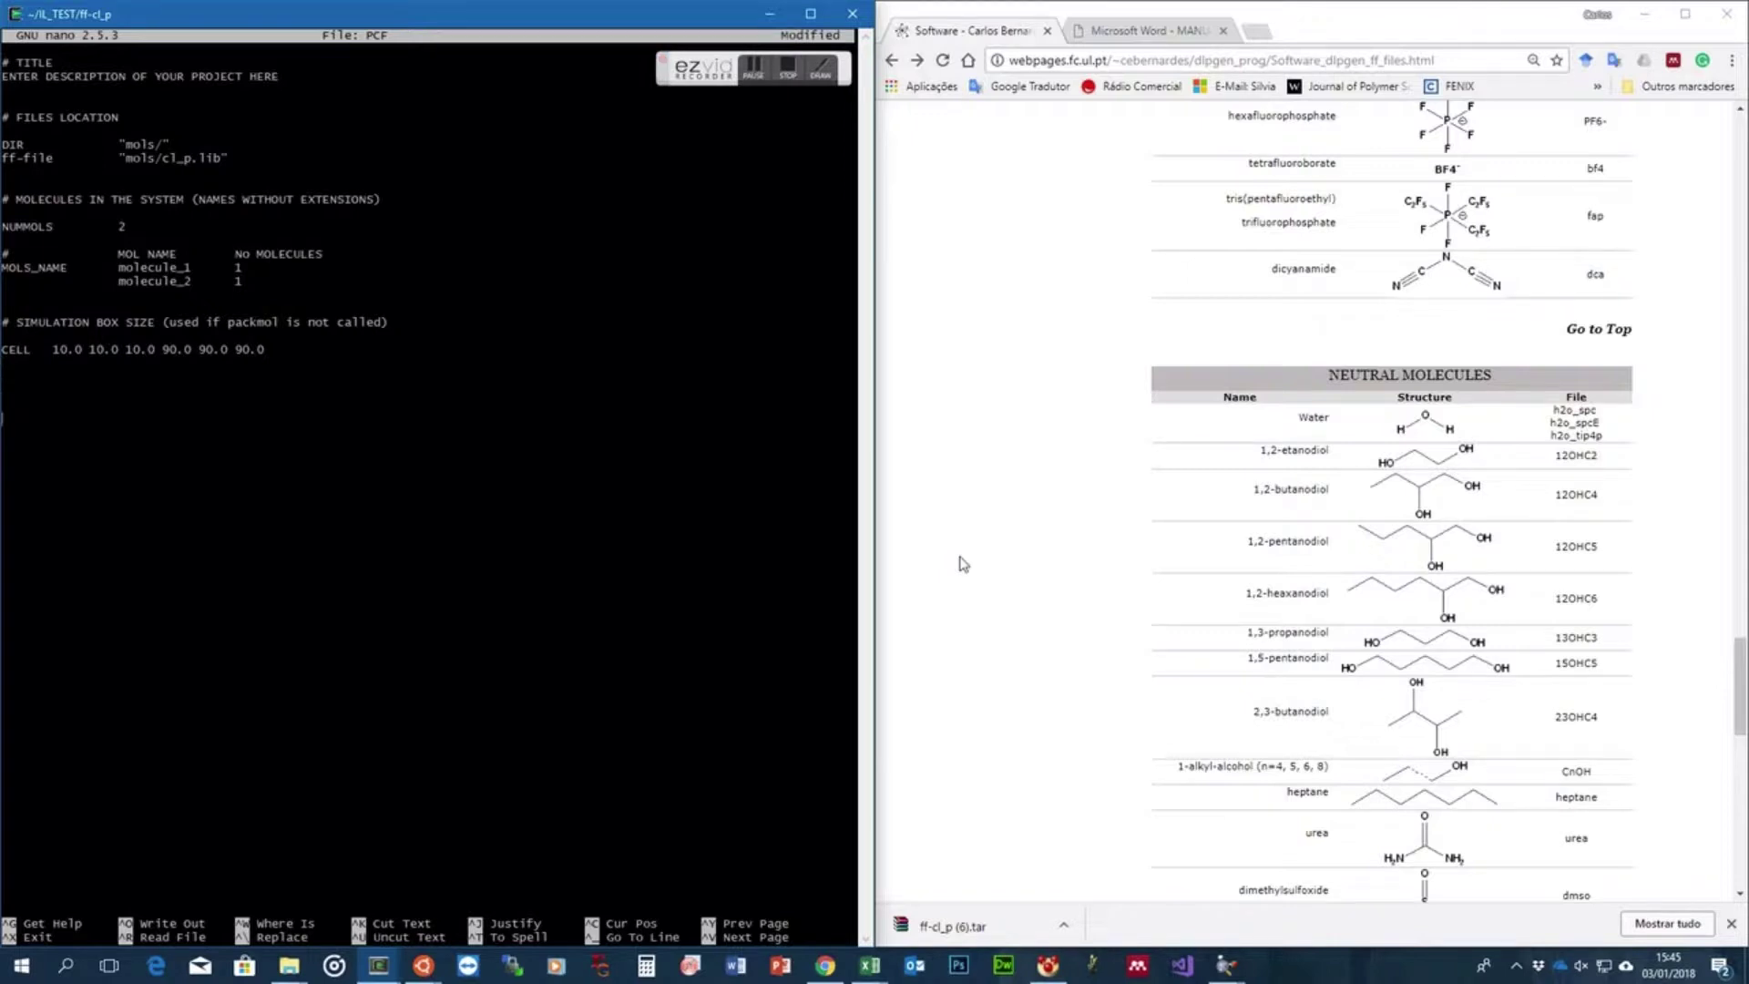
pyautogui.press('shift+Insert')
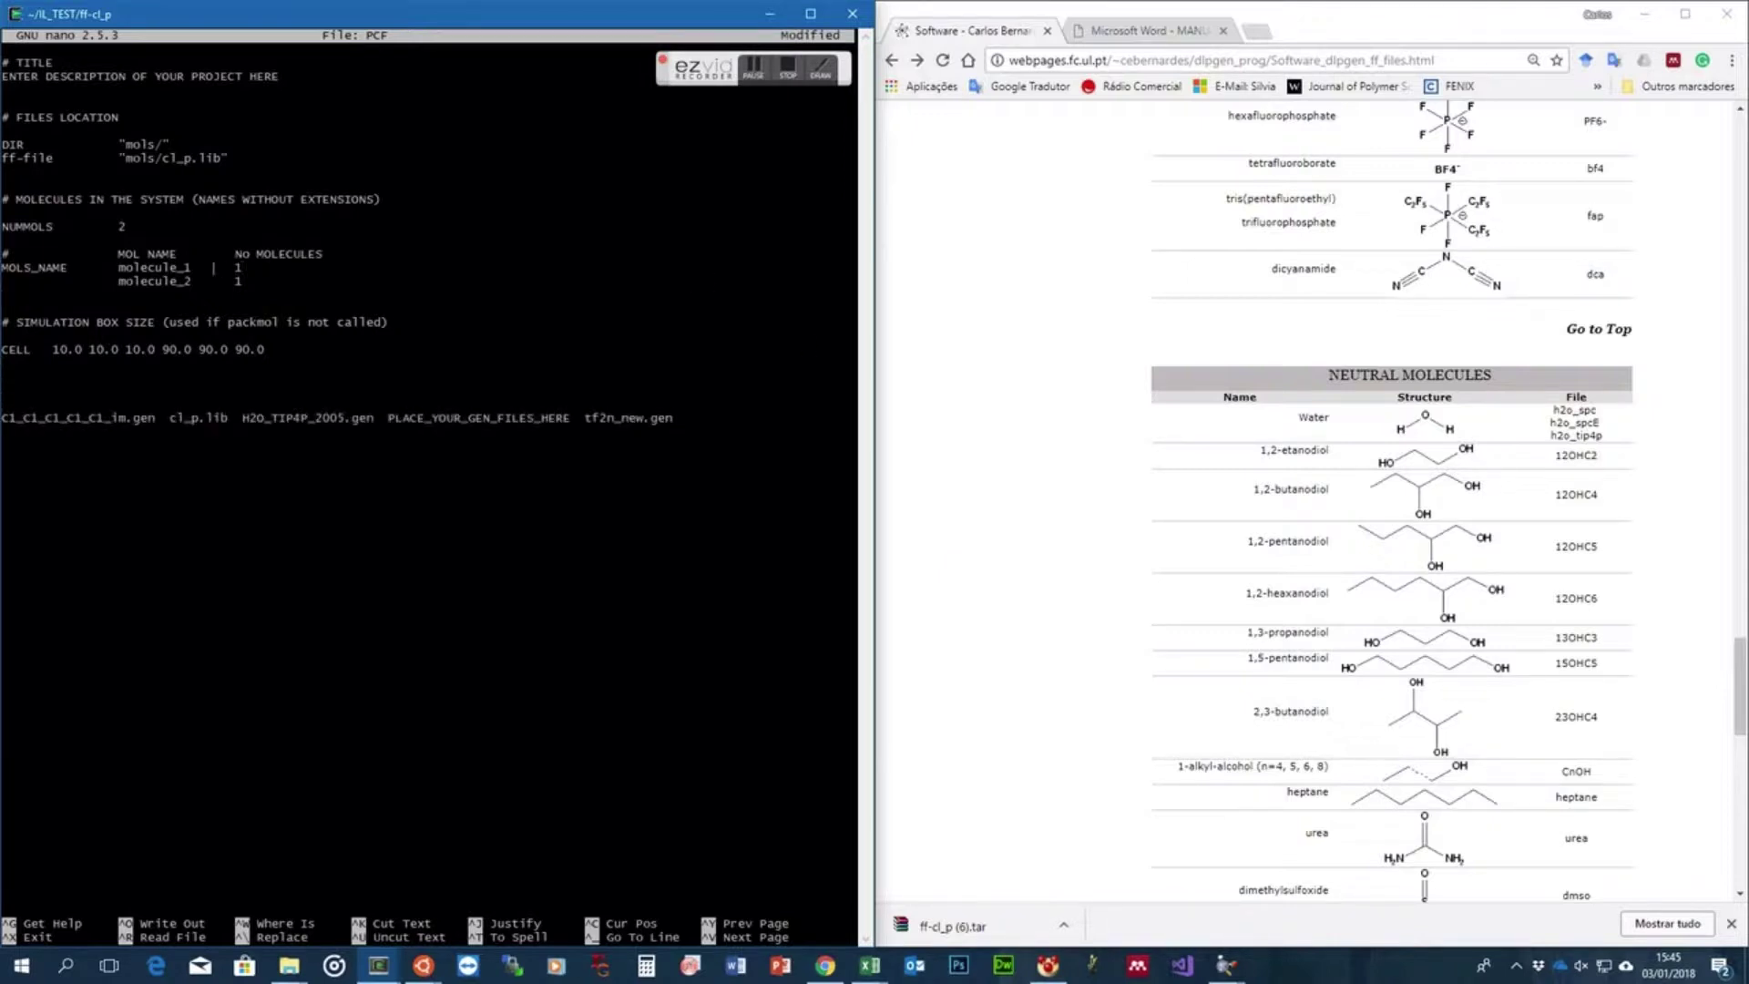
pyautogui.press('BackSpace')
pyautogui.press('BackSpace')
pyautogui.press('BackSpace')
pyautogui.press('BackSpace')
pyautogui.press('BackSpace')
pyautogui.press('BackSpace')
pyautogui.press('BackSpace')
pyautogui.press('BackSpace')
pyautogui.press('BackSpace')
pyautogui.press('BackSpace')
pyautogui.doubleClick(64, 417)
pyautogui.write('C1_C1_C1_C1_C1_im.gen')
pyautogui.press('BackSpace')
pyautogui.press('BackSpace')
pyautogui.press('BackSpace')
pyautogui.press('BackSpace')
pyautogui.press('Up')
pyautogui.press('Tab')
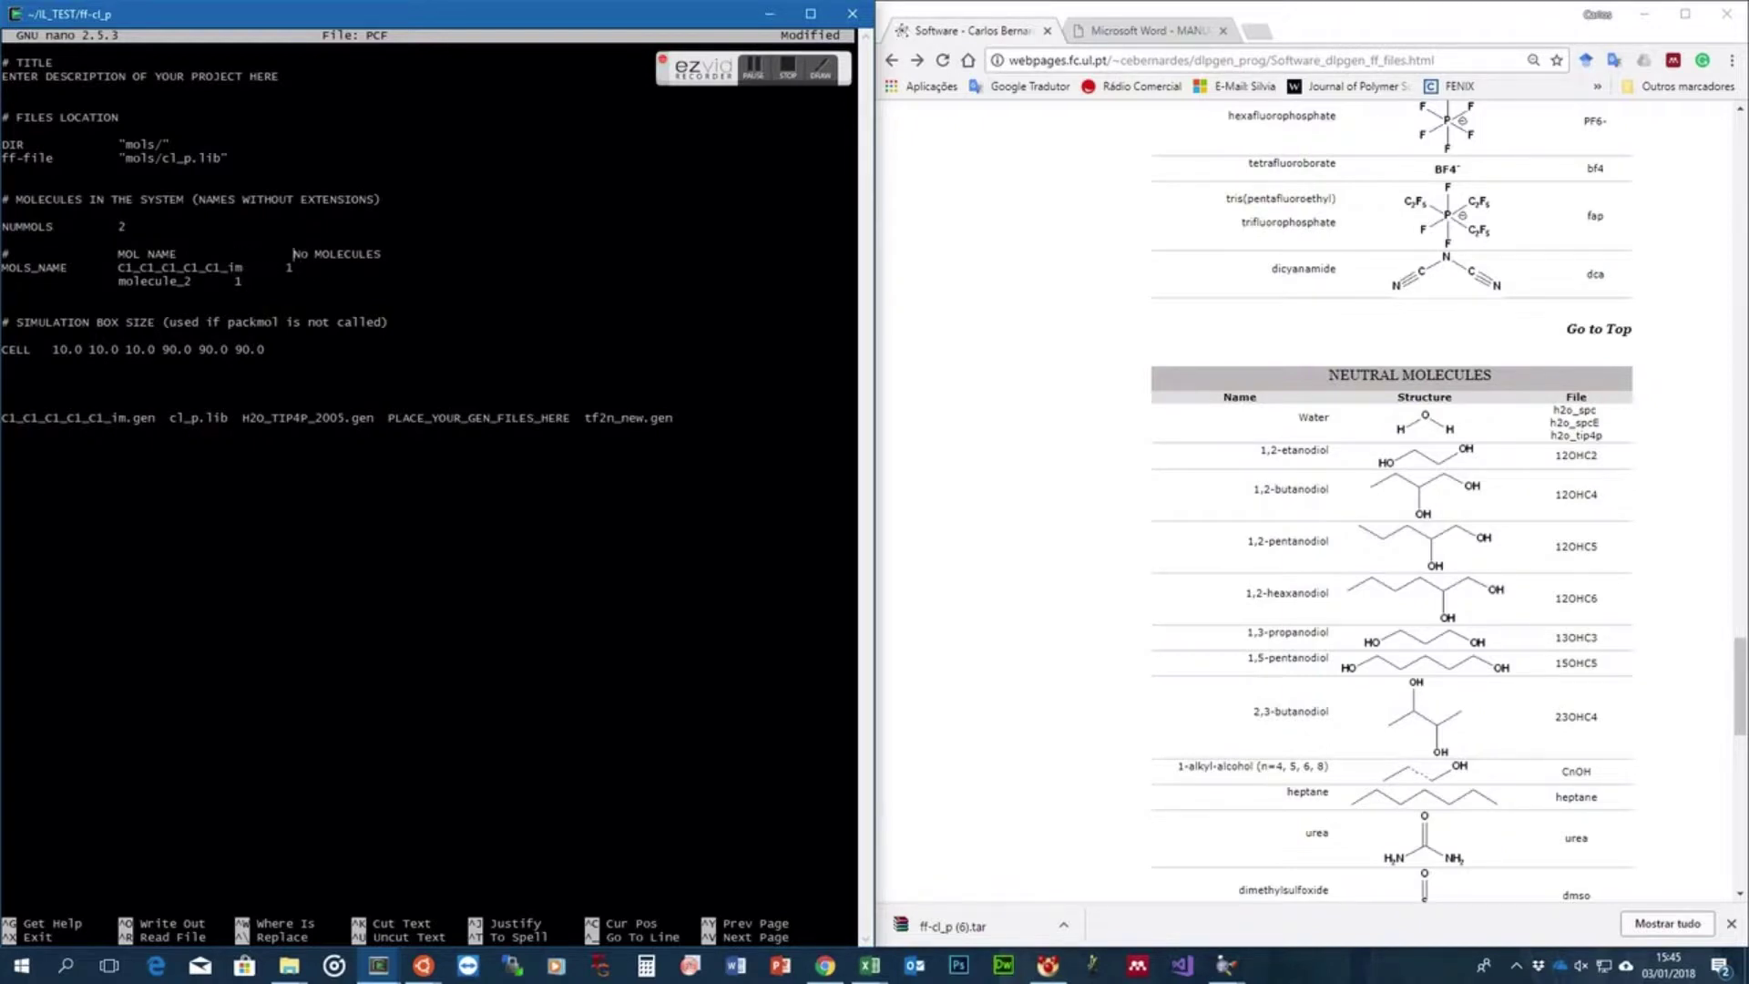
pyautogui.press('Down')
pyautogui.write('100')
# Replace molecule_2 with tf2n_new and set its count to 100
pyautogui.doubleClick(653, 416)
pyautogui.rightClick(653, 416)
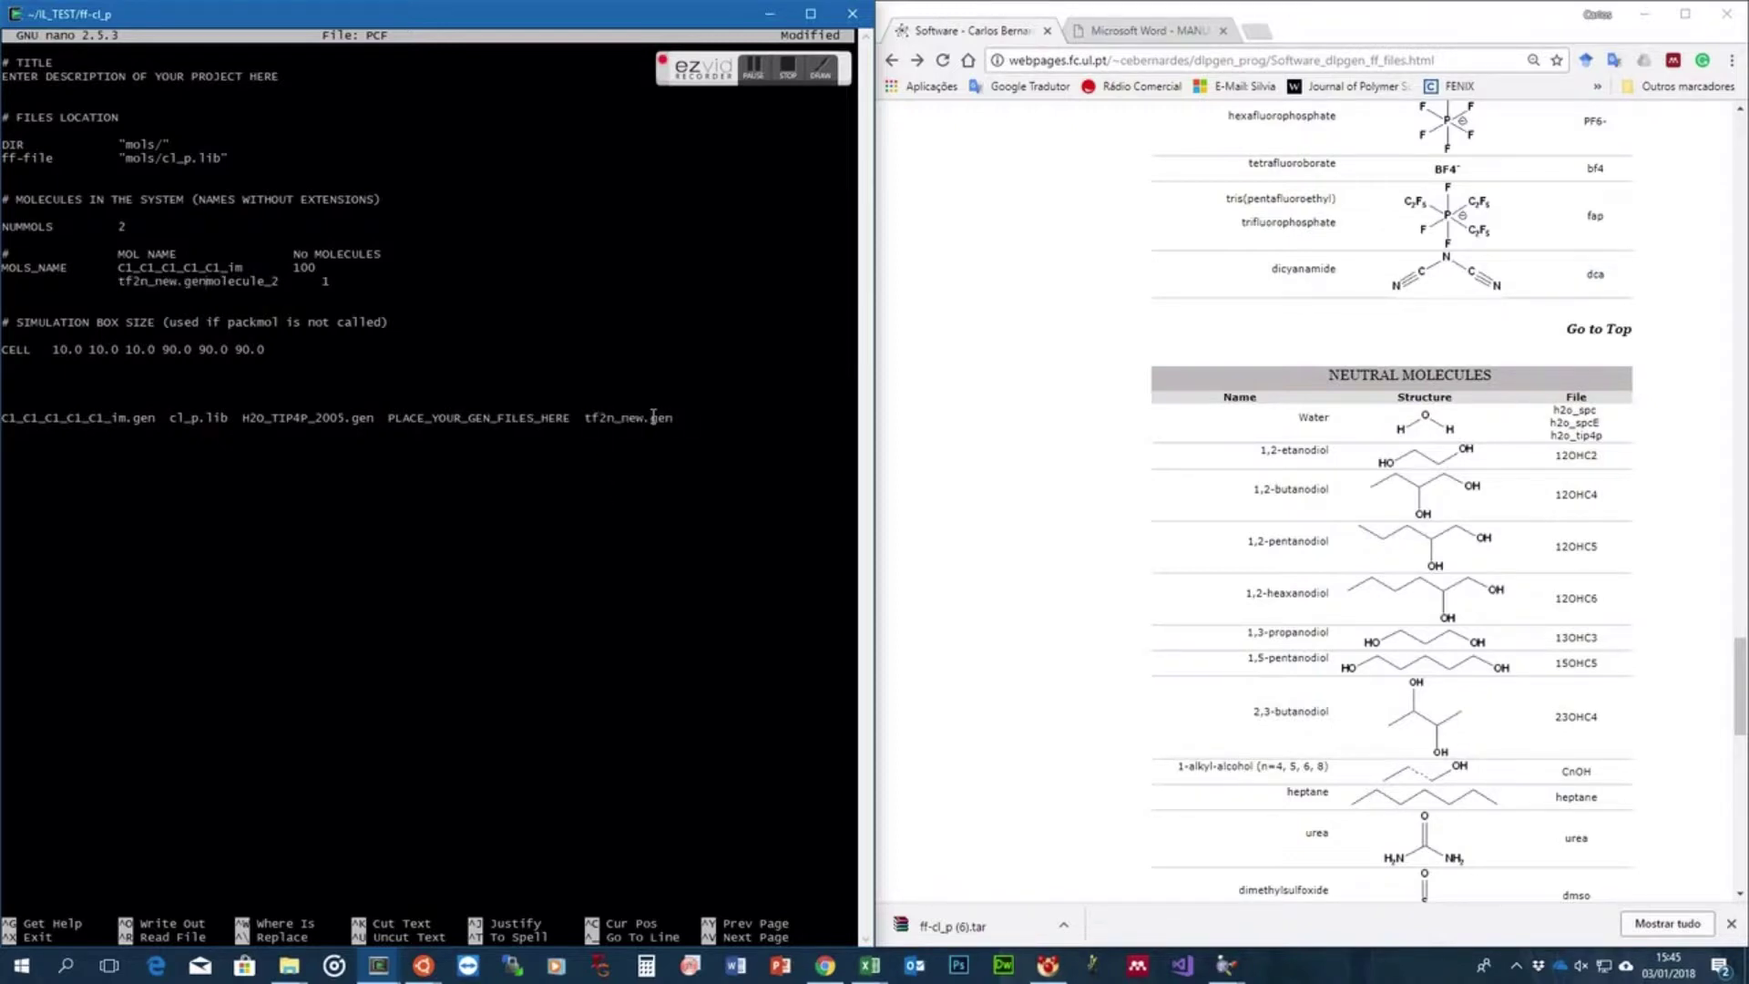
pyautogui.press('BackSpace')
pyautogui.press('BackSpace')
pyautogui.press('BackSpace')
pyautogui.press('BackSpace')
pyautogui.press('Delete')
pyautogui.press('Delete')
pyautogui.press('Delete')
pyautogui.press('Delete')
pyautogui.press('Delete')
pyautogui.press('Delete')
pyautogui.press('Delete')
pyautogui.press('Delete')
pyautogui.press('Delete')
pyautogui.press('Tab')
pyautogui.press('Delete')
pyautogui.press('Delete')
pyautogui.press('Delete')
pyautogui.press('Delete')
pyautogui.press('Delete')
pyautogui.press('Delete')
pyautogui.press('Right')
pyautogui.write('00')
pyautogui.press('Return')
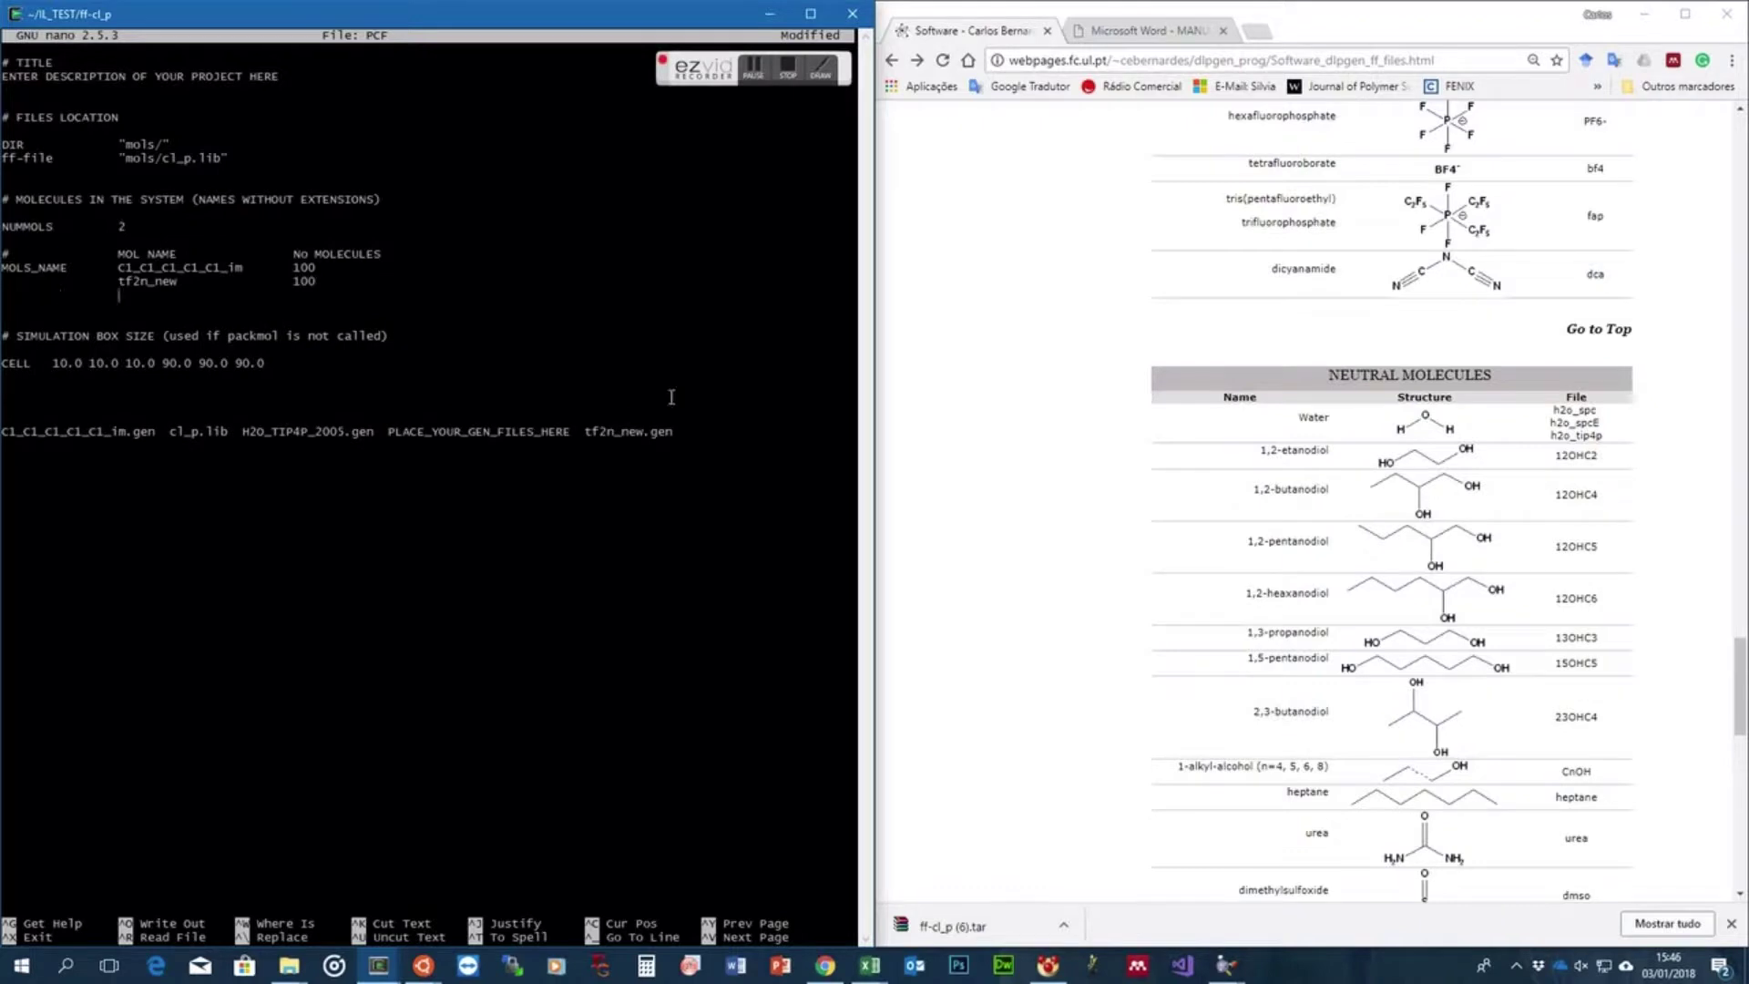
# Add H2O_TIP4P_2005 as a third molecule with count 20 and set NUMMOLS to 3
pyautogui.doubleClick(292, 435)
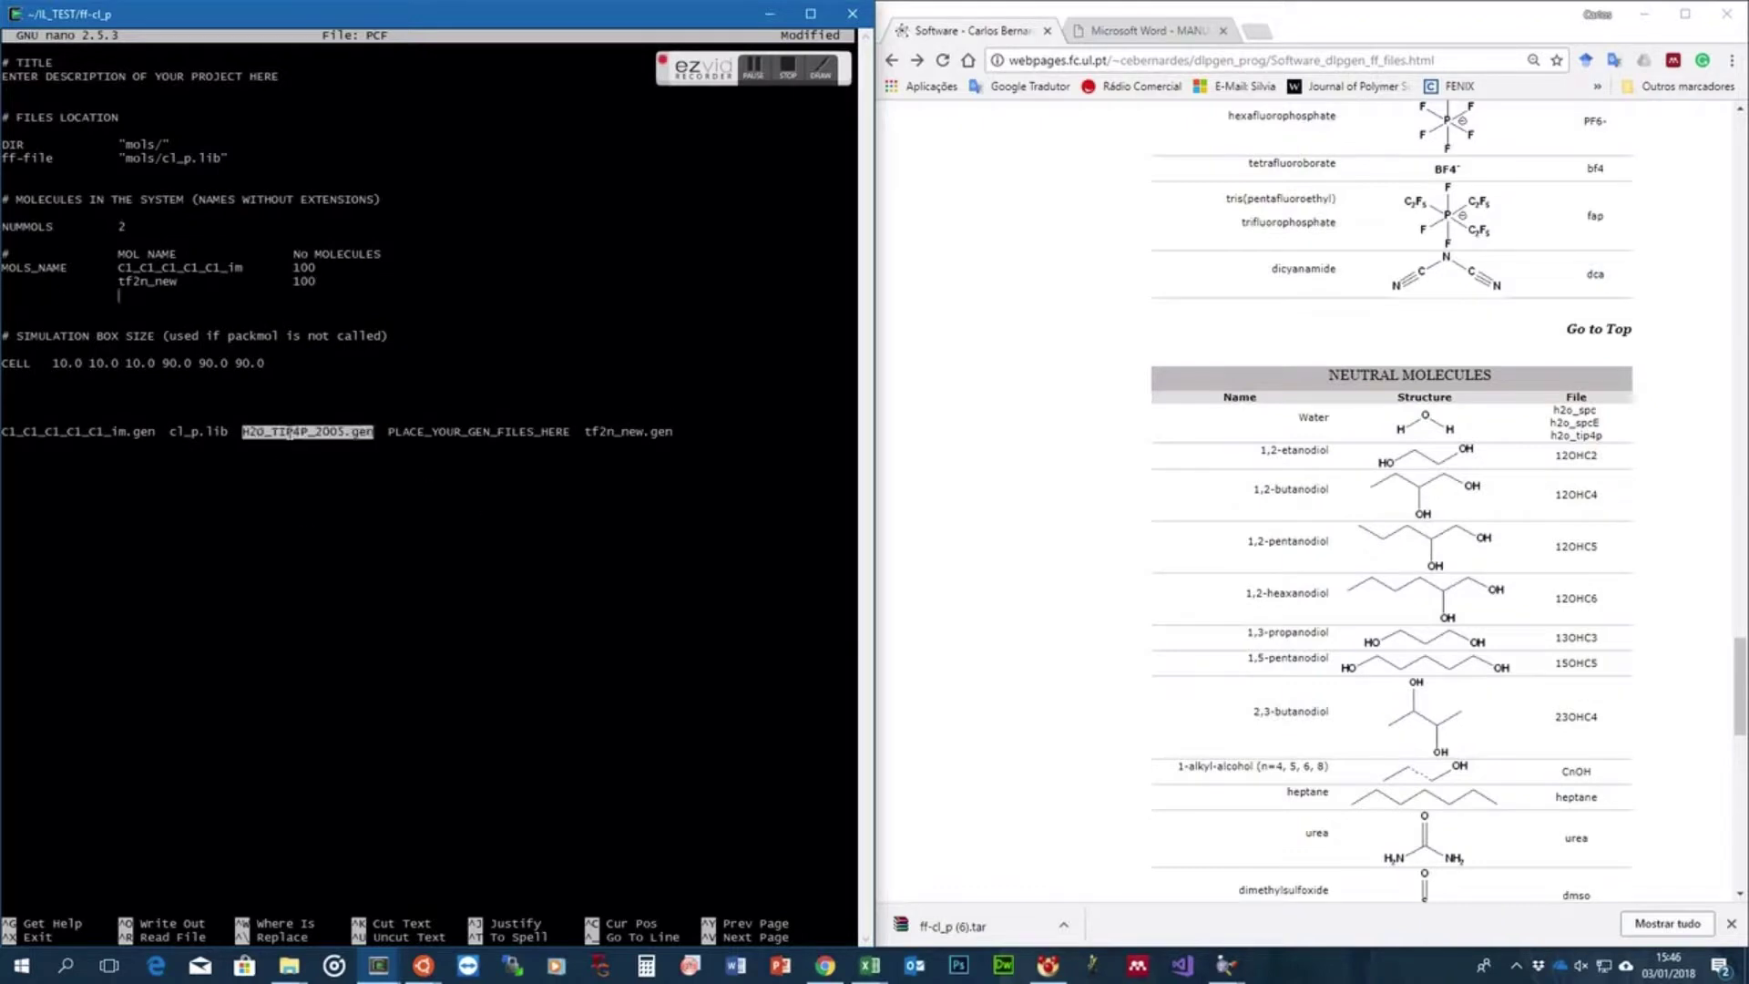
pyautogui.rightClick(294, 438)
pyautogui.rightClick(294, 437)
pyautogui.press('BackSpace')
pyautogui.press('BackSpace')
pyautogui.press('BackSpace')
pyautogui.press('BackSpace')
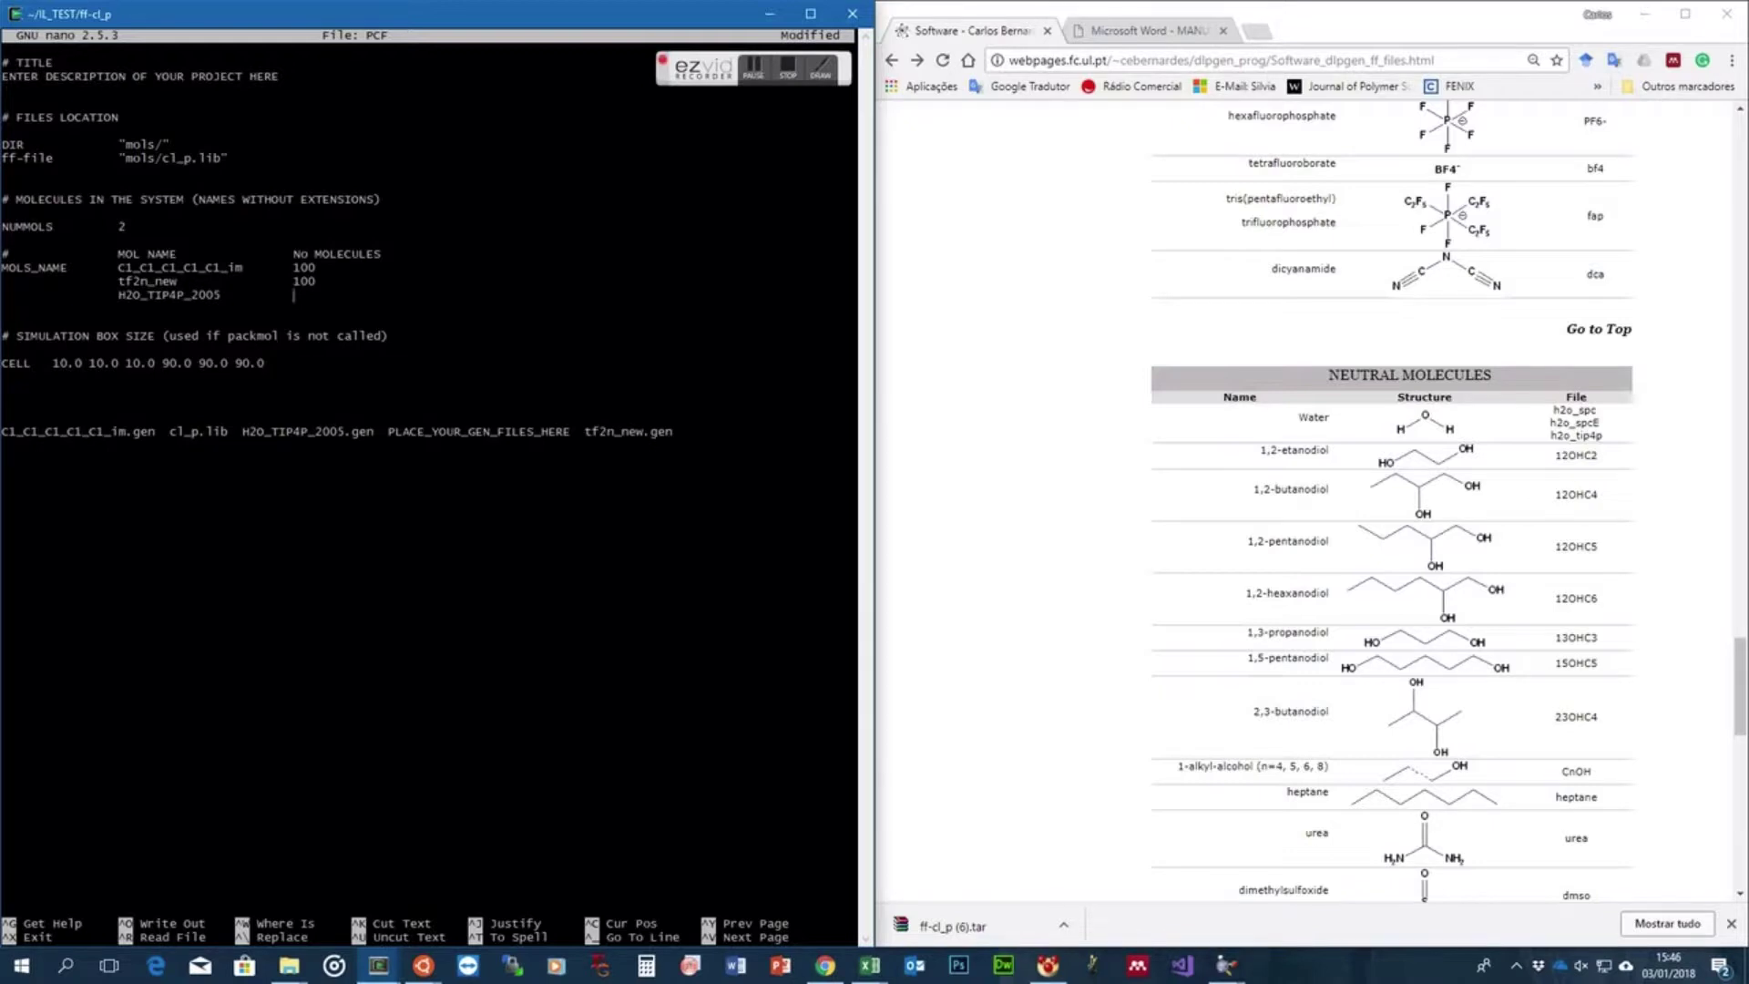
pyautogui.write('20')
pyautogui.press('BackSpace')
pyautogui.write('3')
# Set the PCF title to 'Test IL - Water' and remove the pasted file-name line
pyautogui.write('Tes')
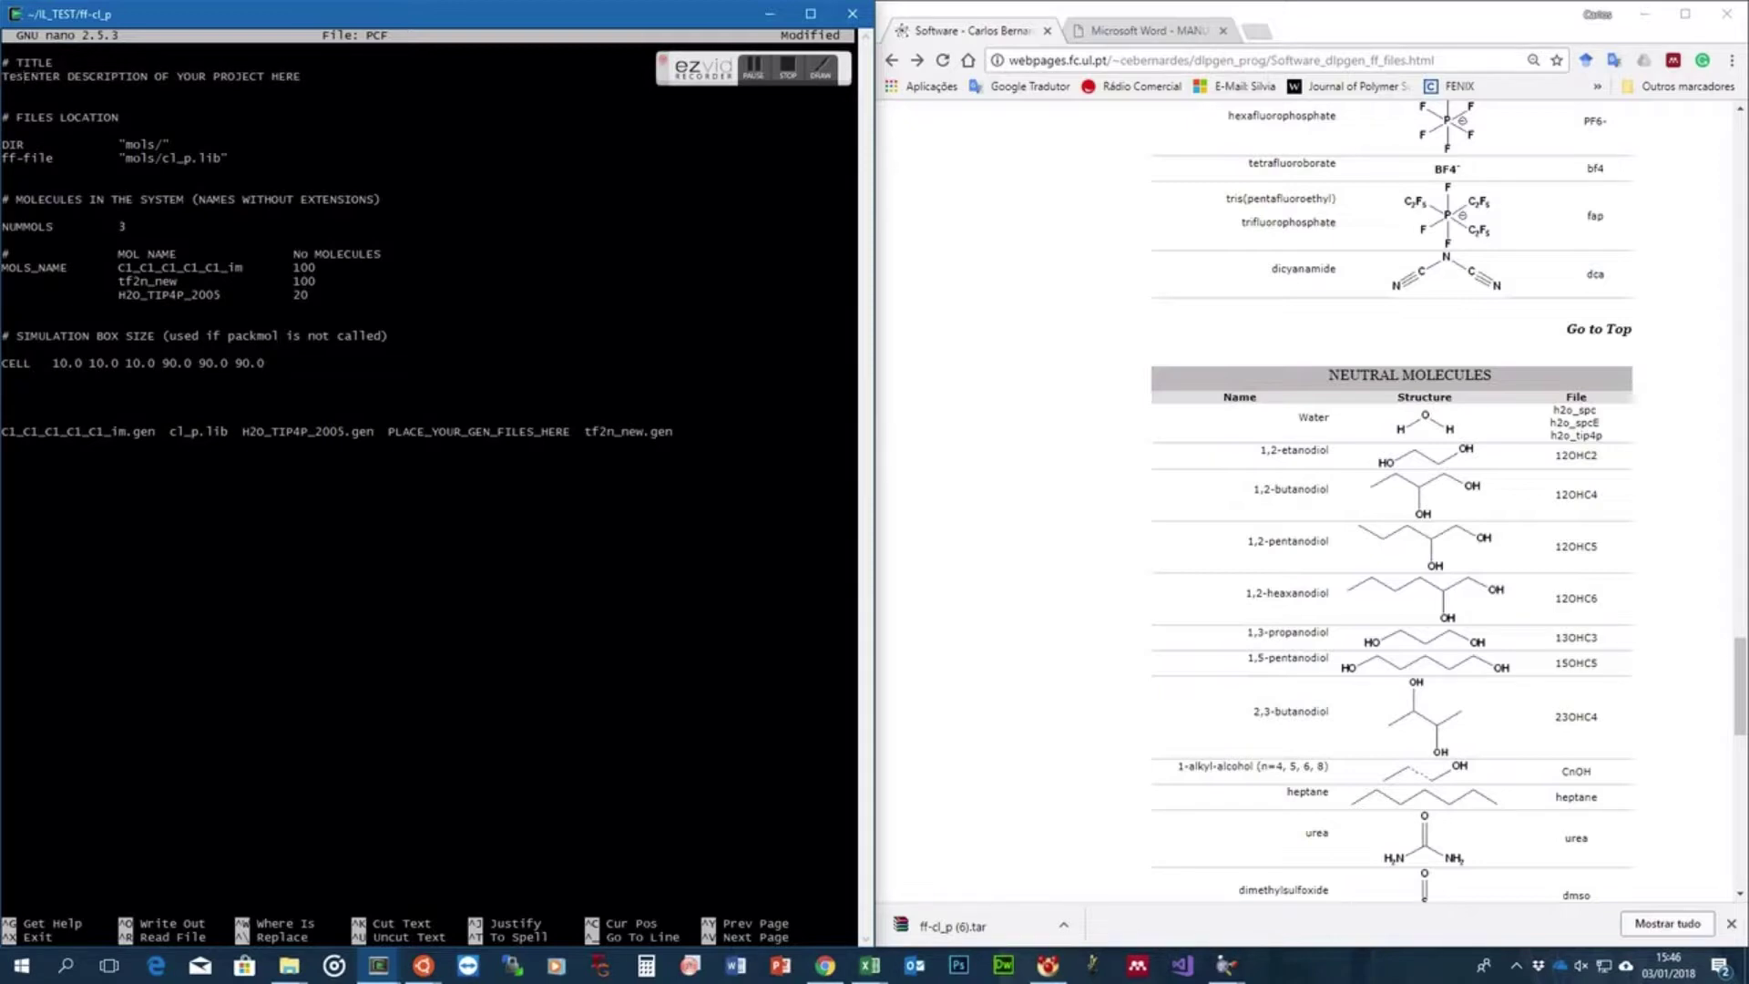
pyautogui.write('t ')
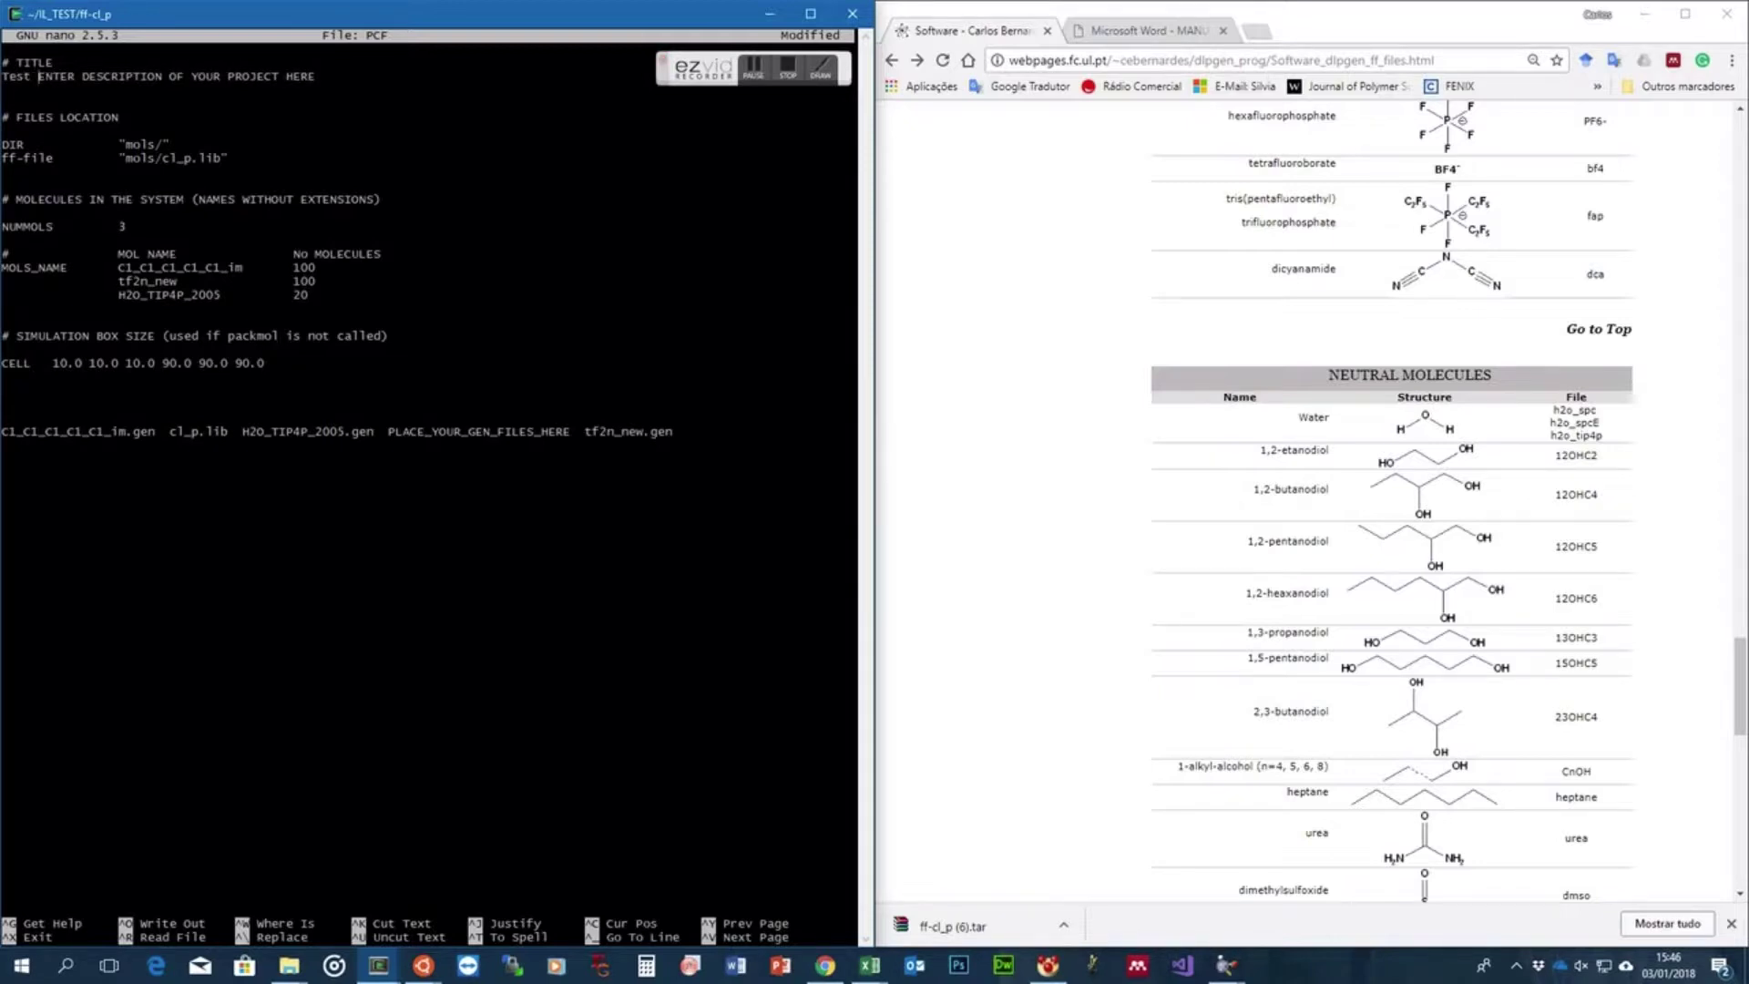
pyautogui.write('IL ')
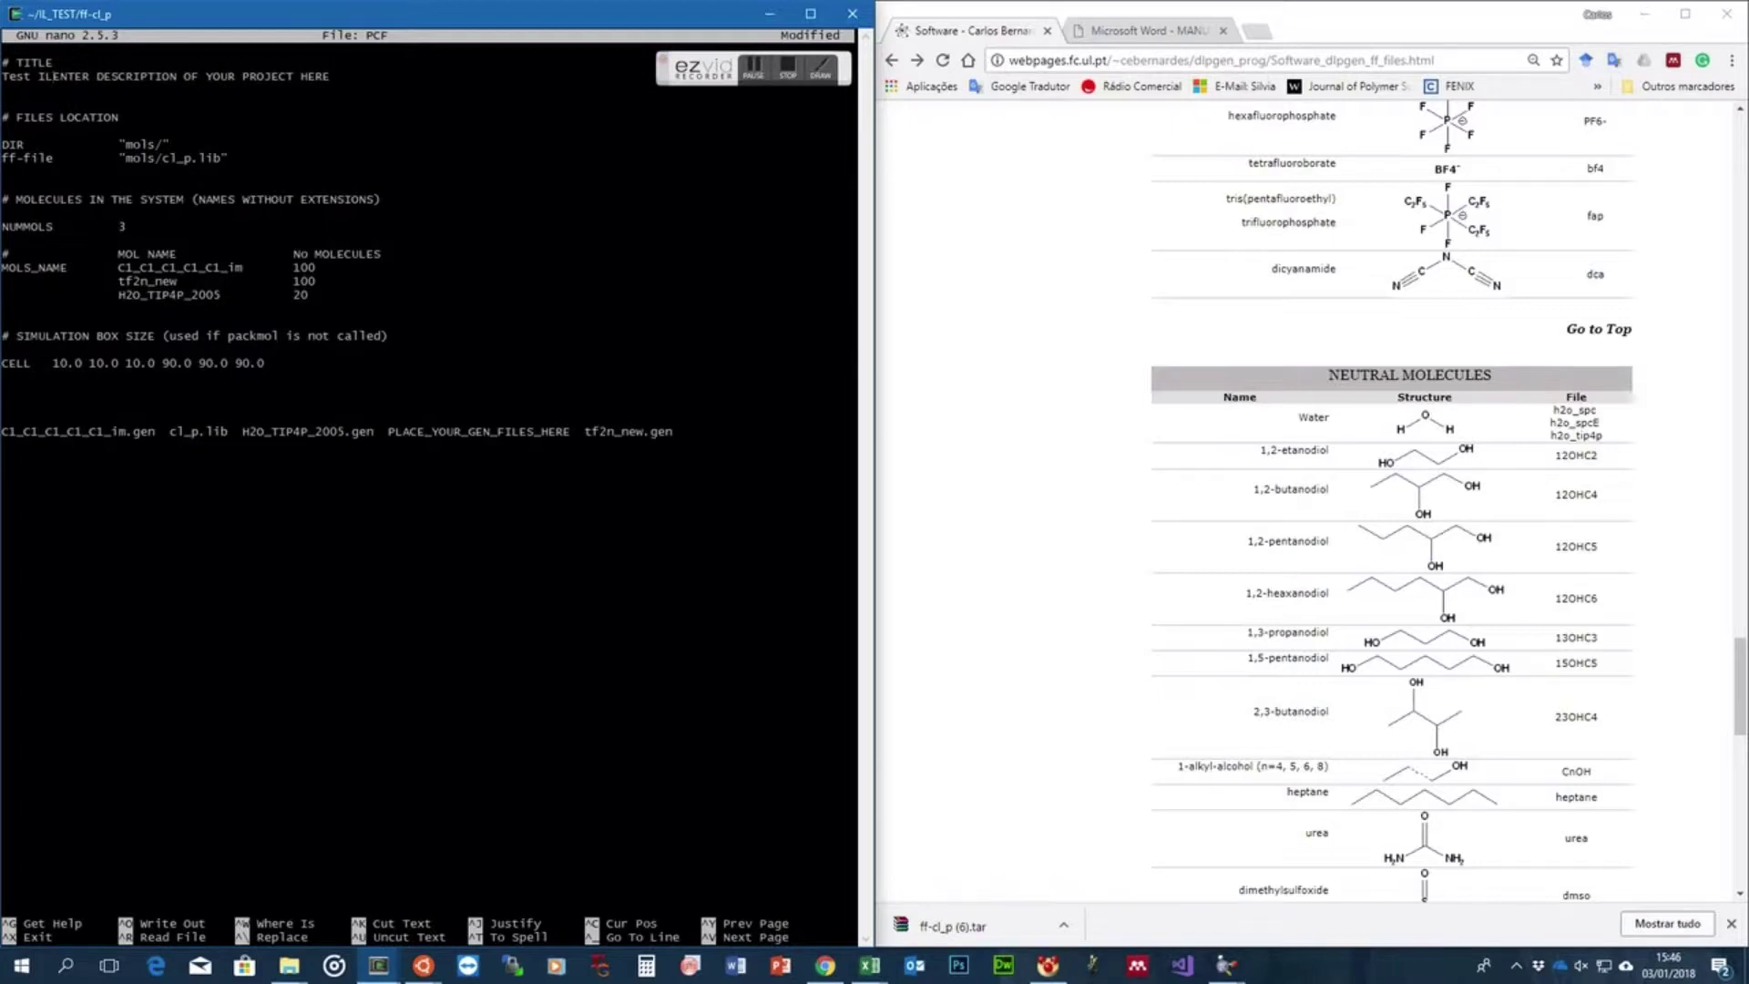
pyautogui.write('- Water')
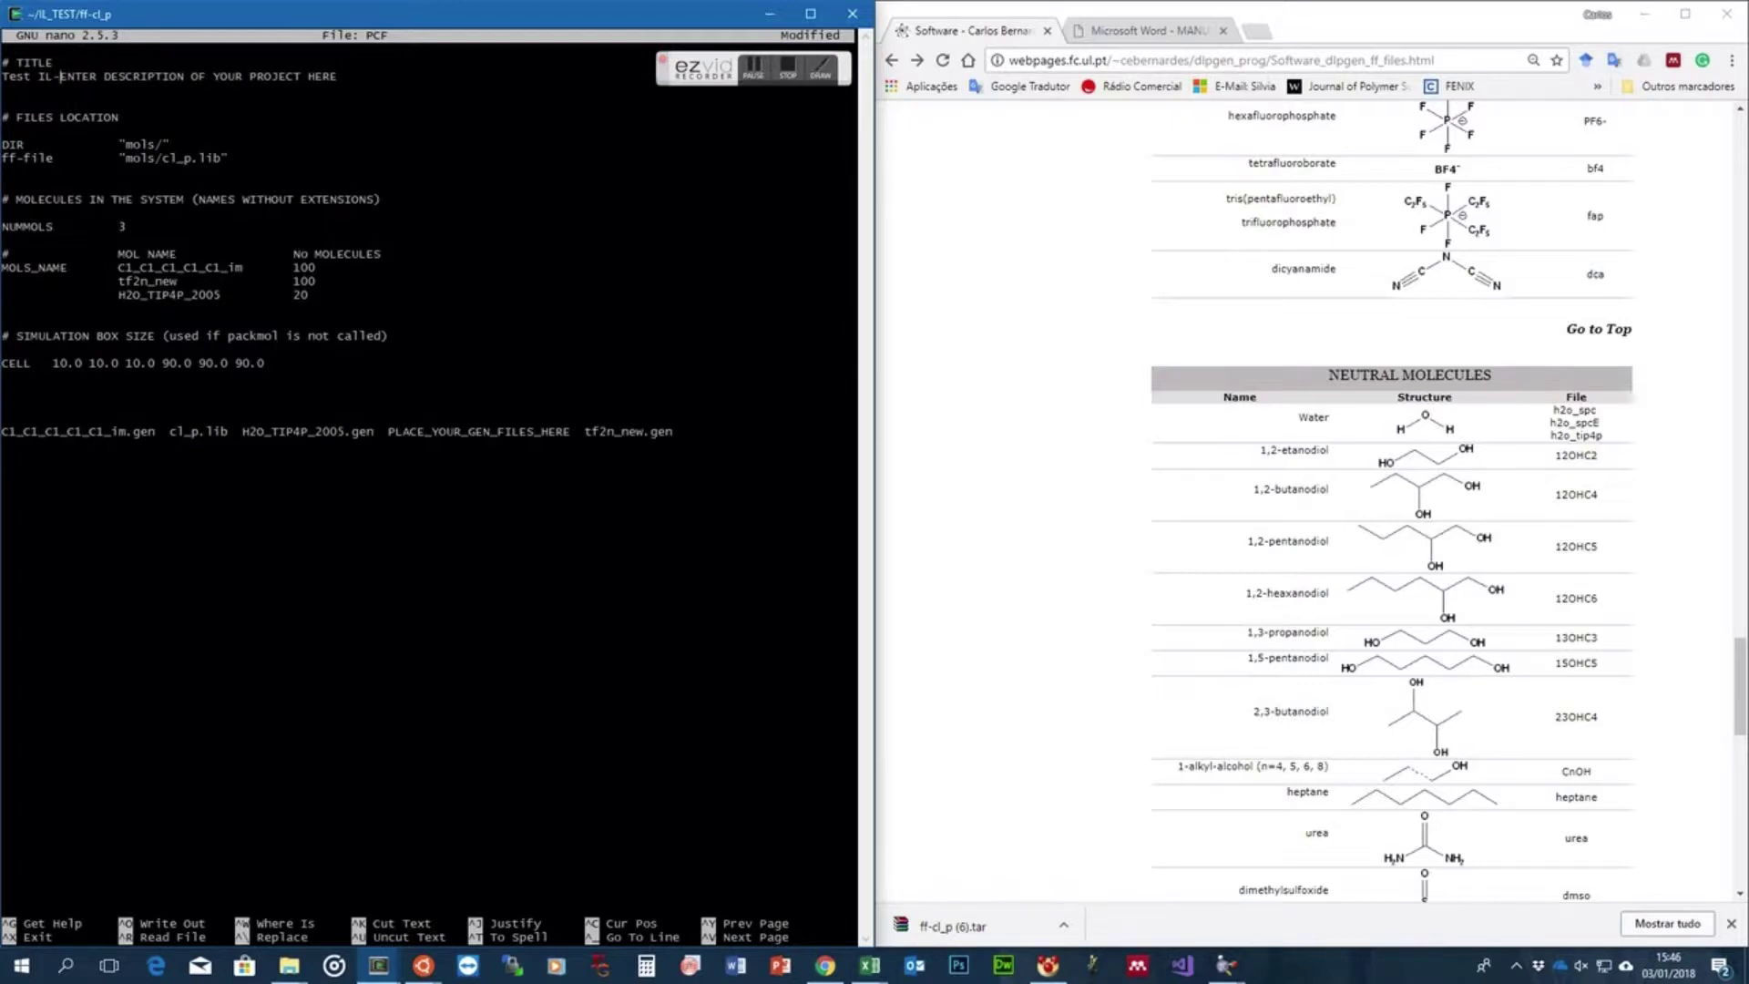
pyautogui.write(' ENTER')
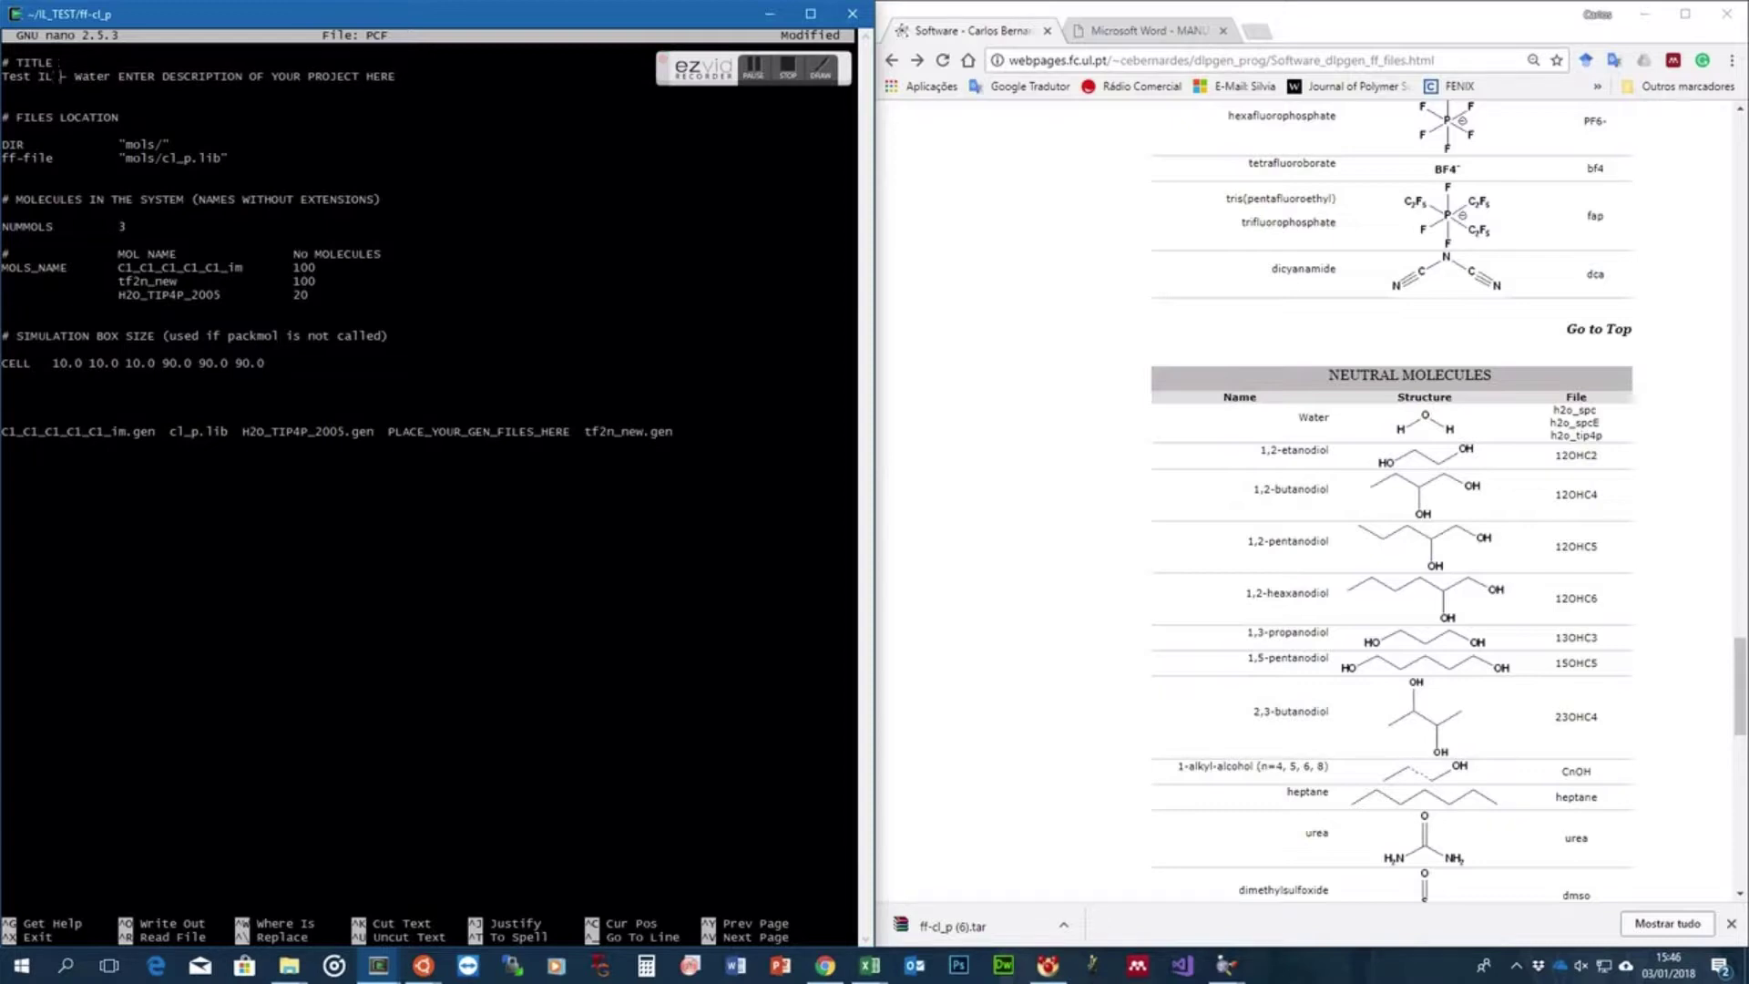
pyautogui.press('Delete')
pyautogui.press('Delete')
pyautogui.press('Delete')
pyautogui.press('Delete')
pyautogui.press('Delete')
pyautogui.press('Delete')
pyautogui.press('Delete')
pyautogui.press('Delete')
pyautogui.press('Delete')
pyautogui.press('Delete')
pyautogui.press('Delete')
pyautogui.press('Delete')
pyautogui.press('Delete')
pyautogui.press('Delete')
pyautogui.press('Delete')
pyautogui.press('Delete')
pyautogui.press('Delete')
pyautogui.press('Delete')
pyautogui.press('Delete')
pyautogui.press('Delete')
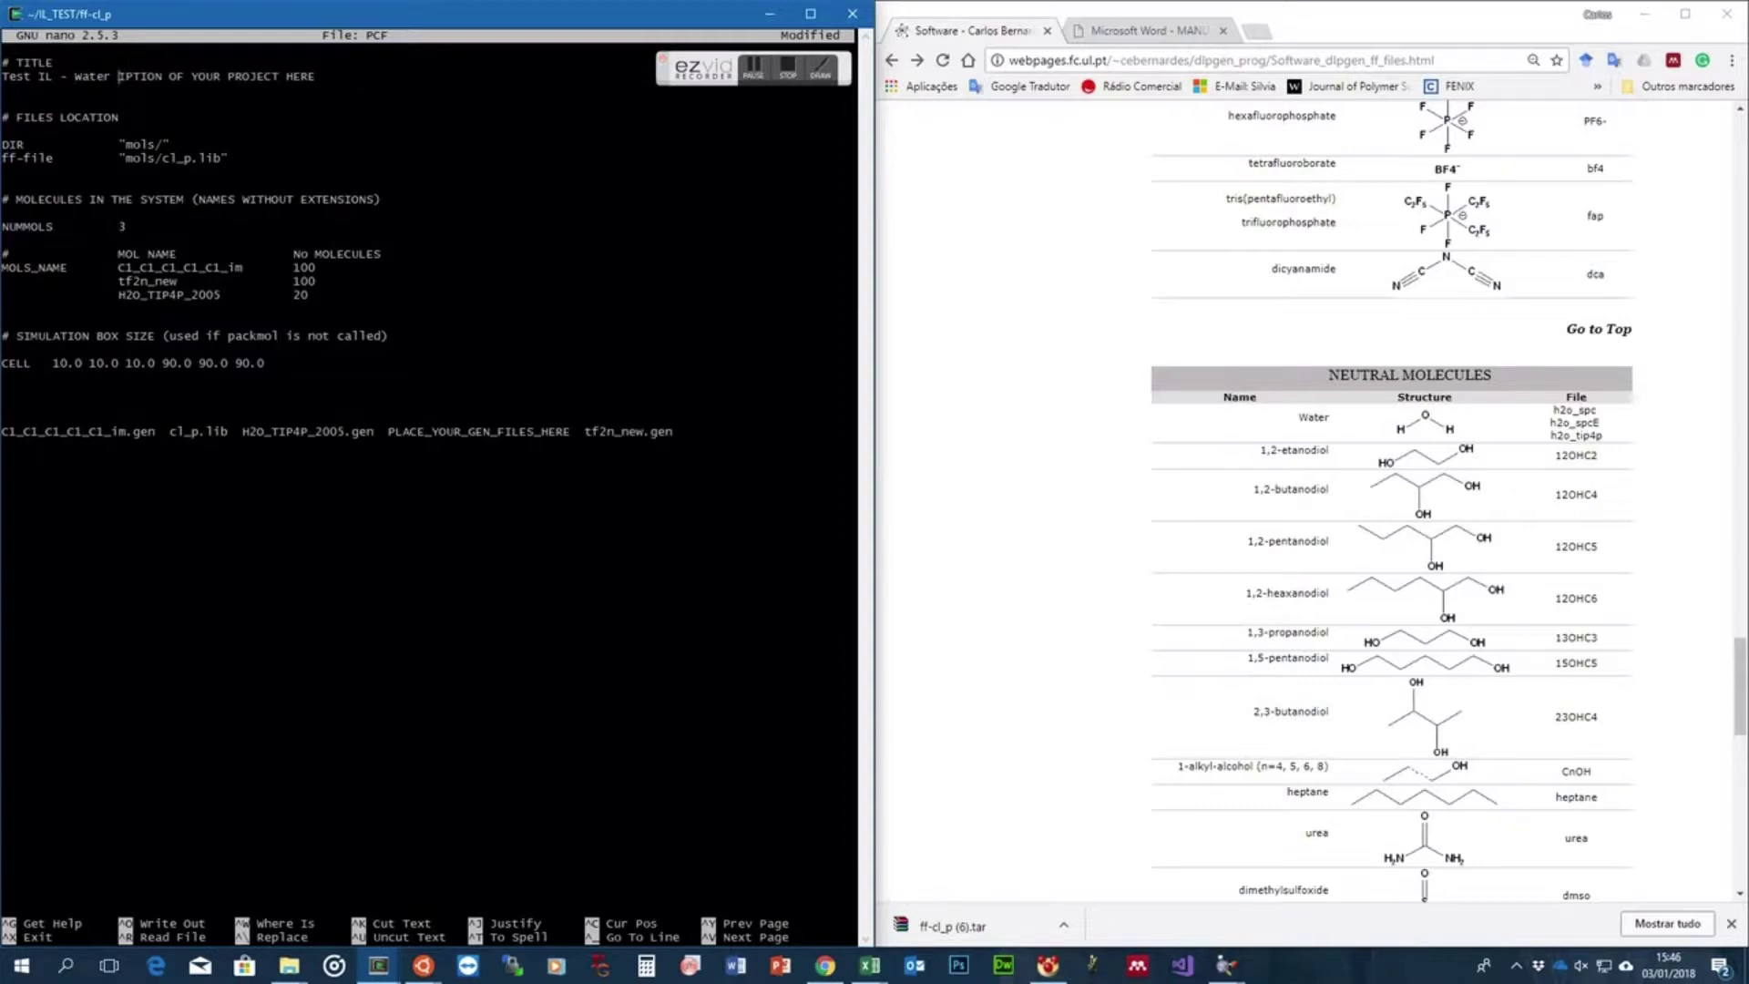
pyautogui.press('Delete')
pyautogui.press('Delete')
pyautogui.press('Delete')
pyautogui.press('Delete')
pyautogui.press('Delete')
pyautogui.press('Delete')
pyautogui.press('Delete')
pyautogui.press('Delete')
pyautogui.press('Delete')
pyautogui.press('Delete')
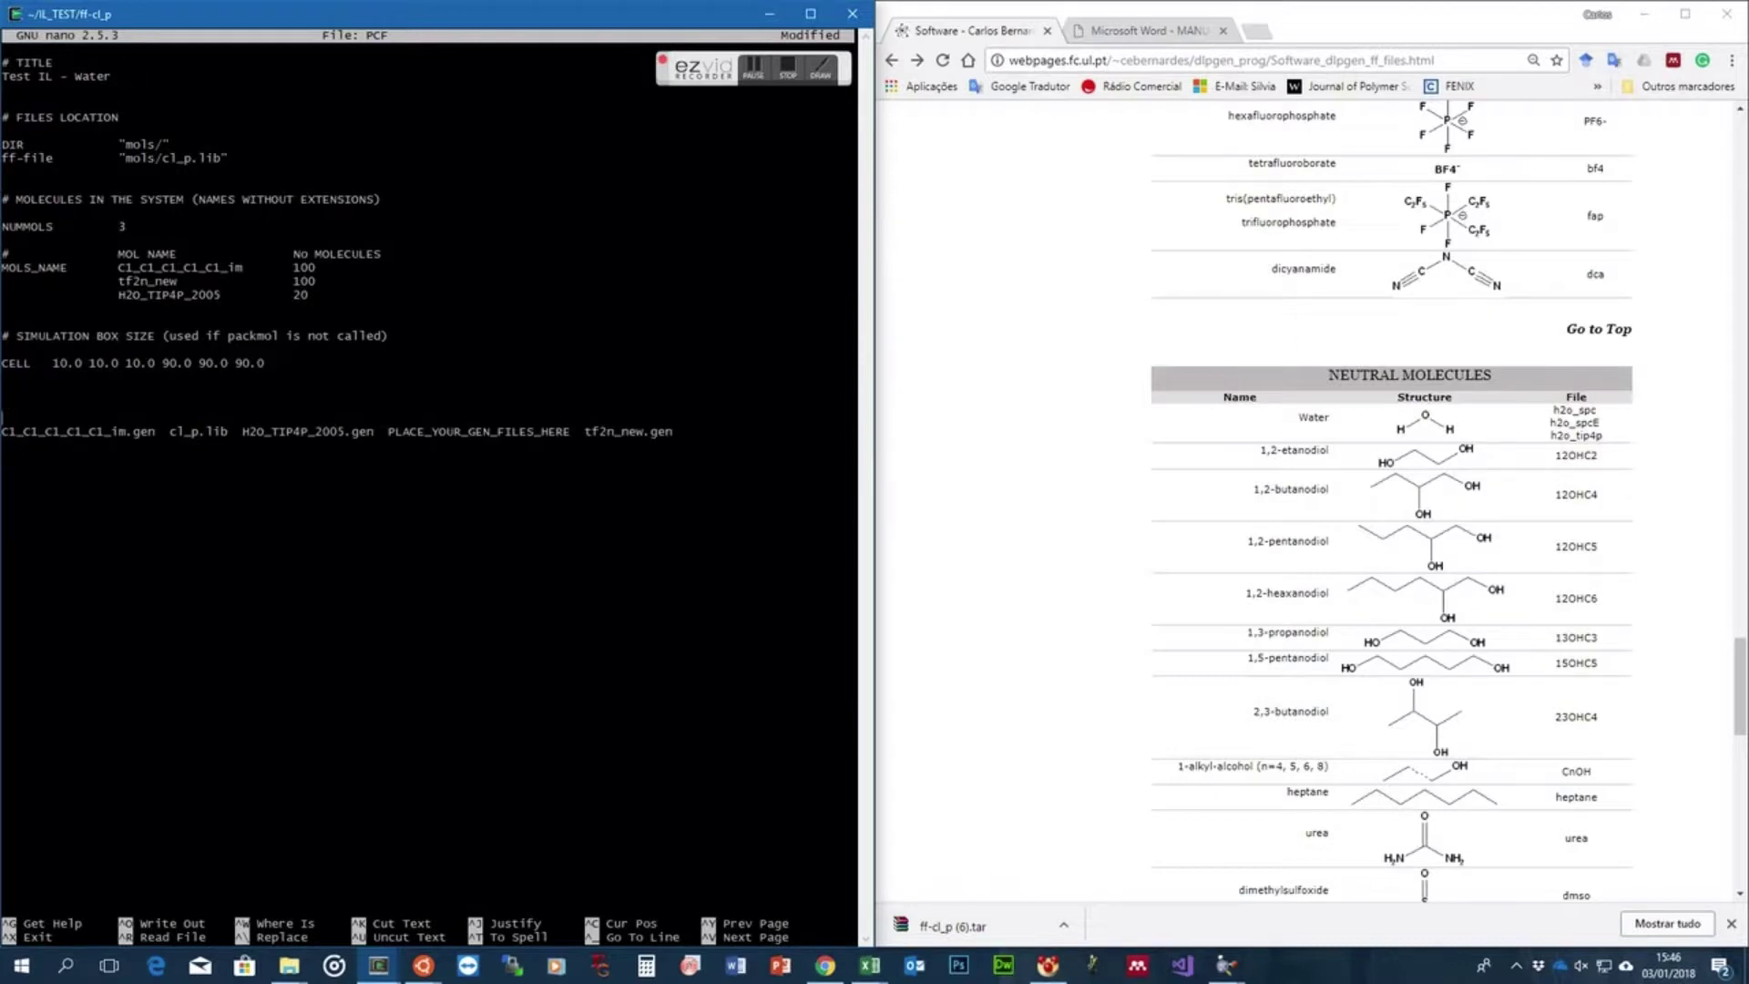
pyautogui.hotkey('ctrl', 'k')
pyautogui.hotkey('ctrl', 'k')
# Save the PCF file, list the project folder, and begin the dlpgen.exe -dens command
pyautogui.hotkey('ctrl', 'x')
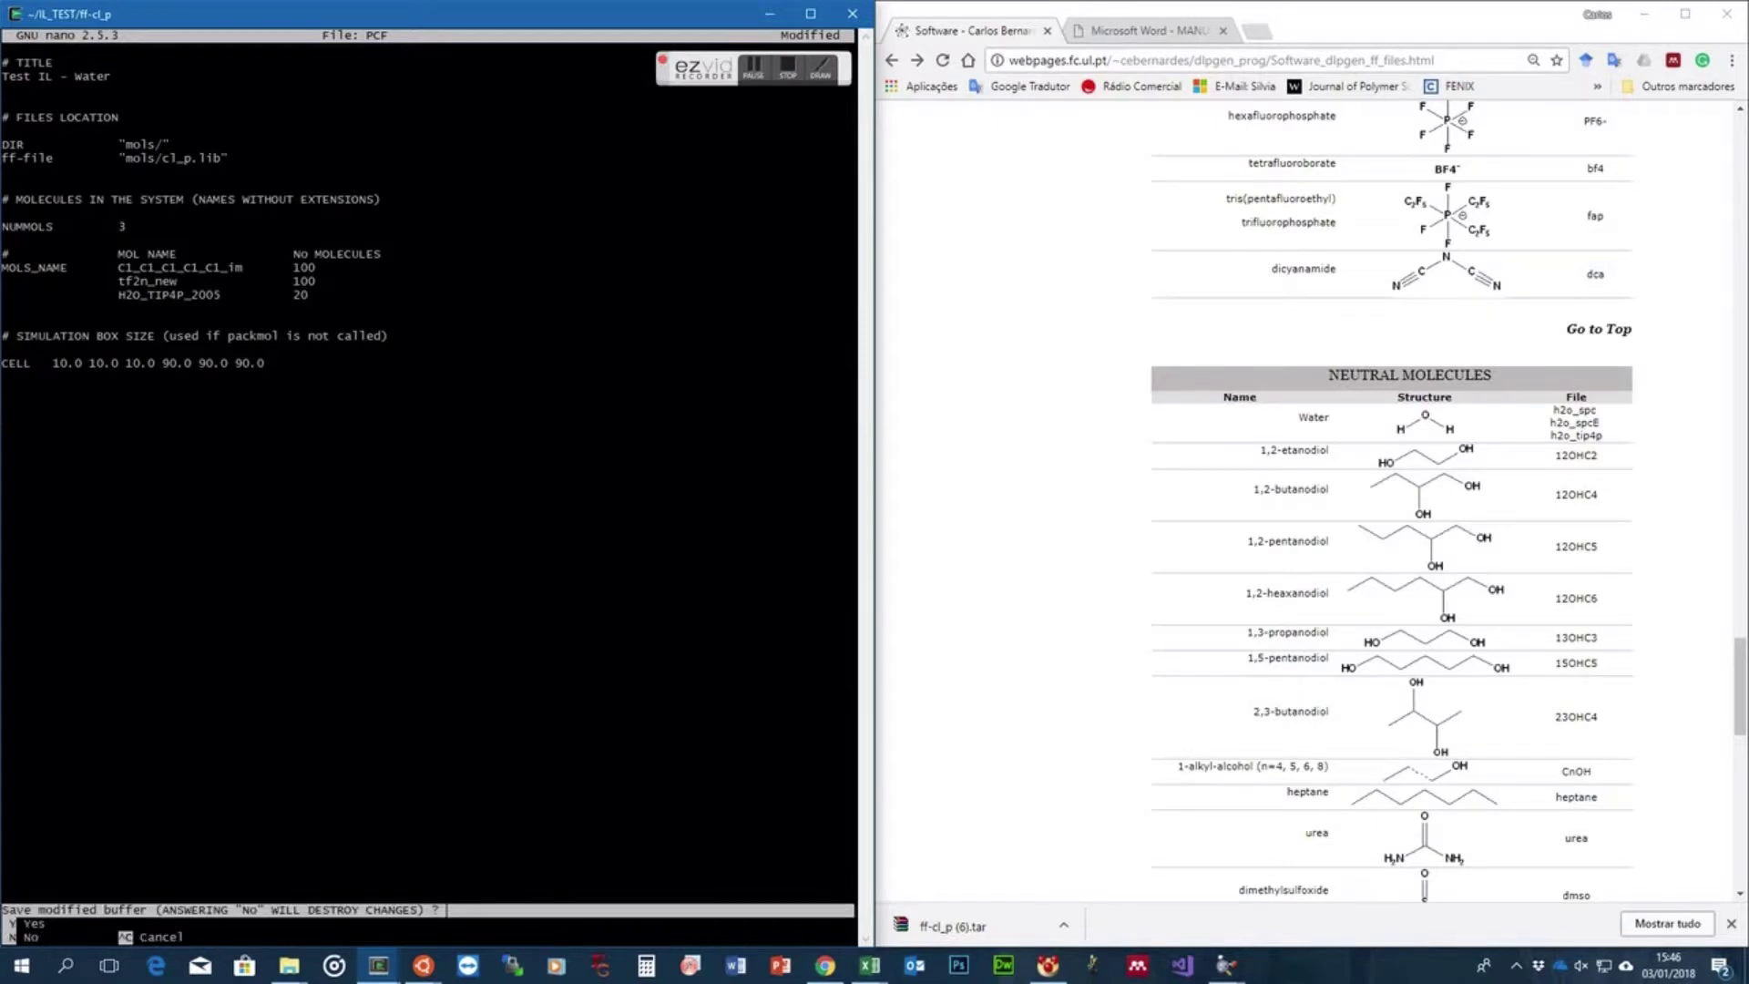
pyautogui.press('y')
pyautogui.press('Return')
pyautogui.write('ls')
pyautogui.press('Return')
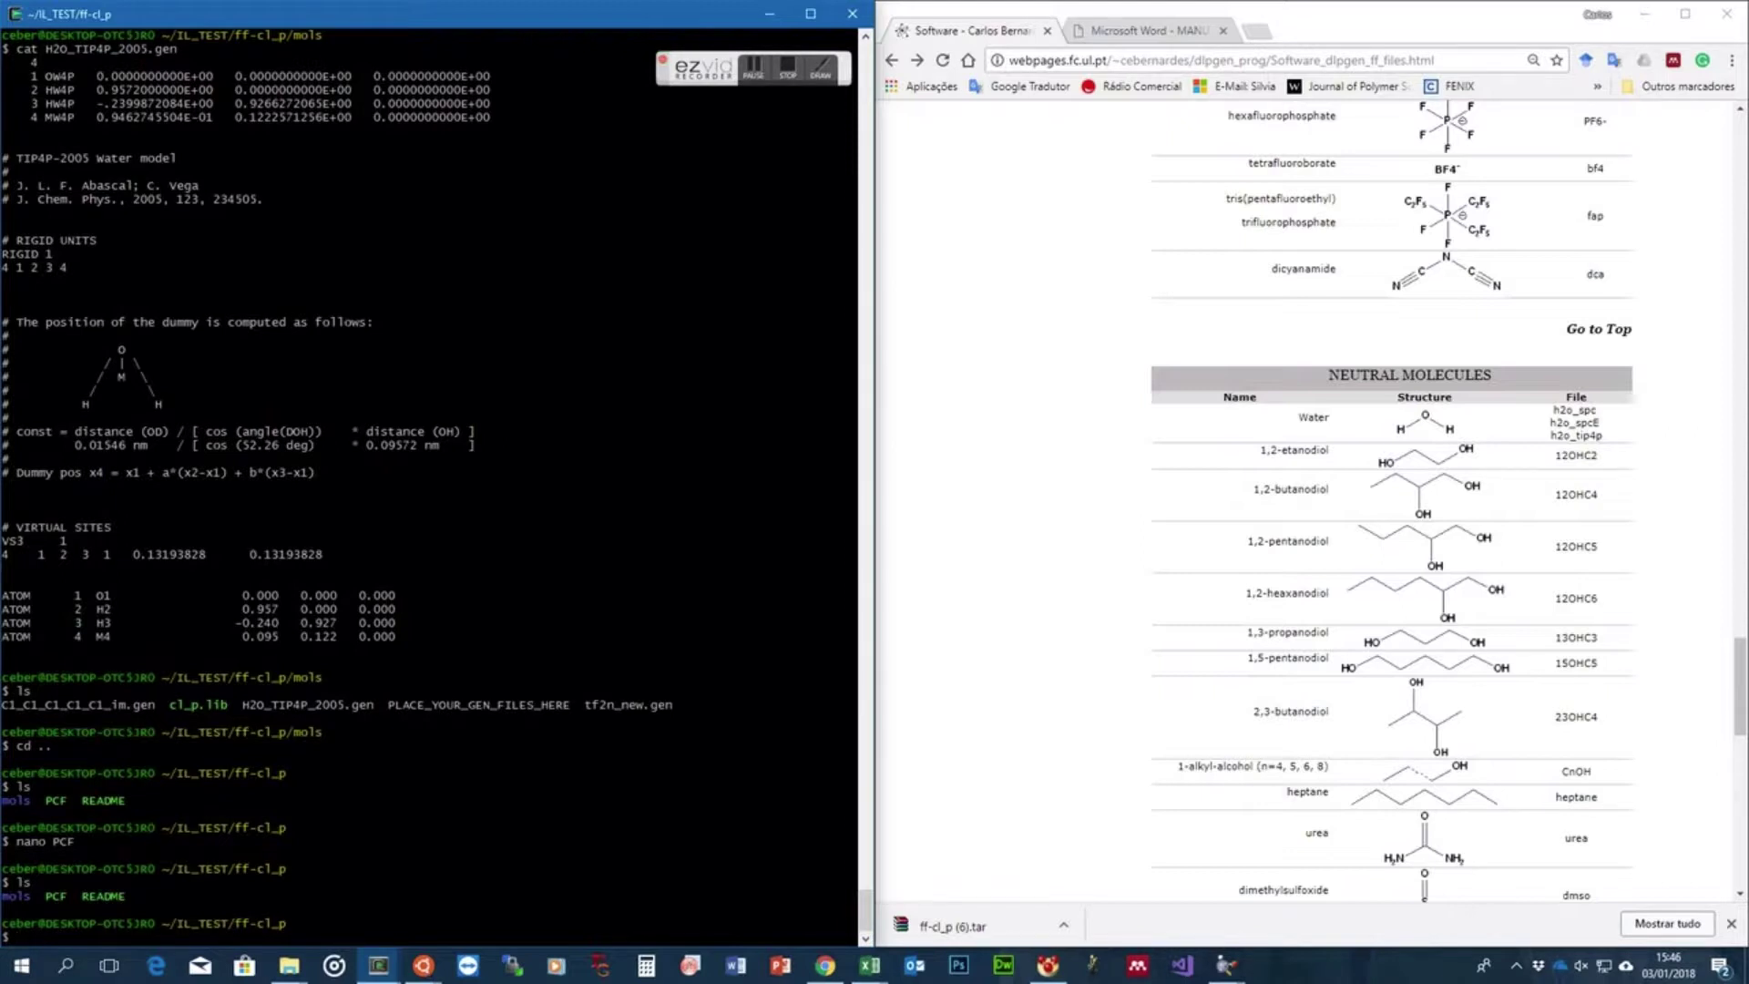
pyautogui.write('dlpgen.exe -dens')
# Run dlpgen.exe -dens .8 -gmx and scroll through its analysis output
pyautogui.write('.8 -gmx')
pyautogui.press('Return')
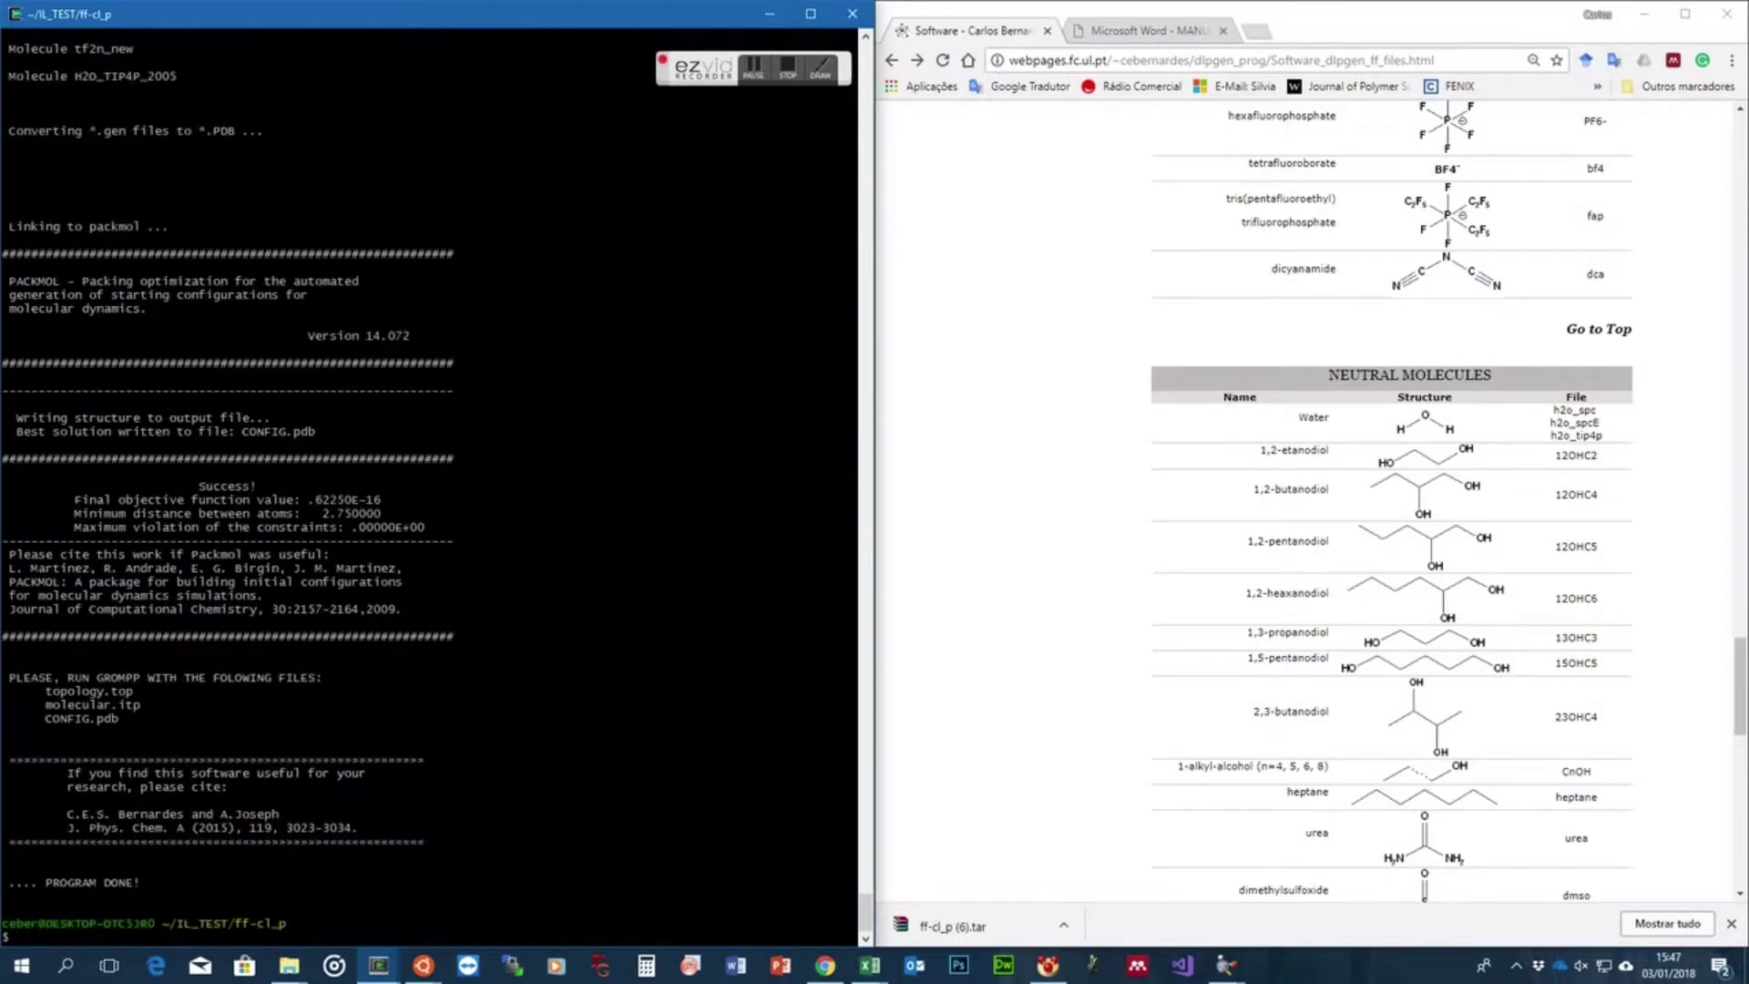
pyautogui.scroll(15, 627, 679)
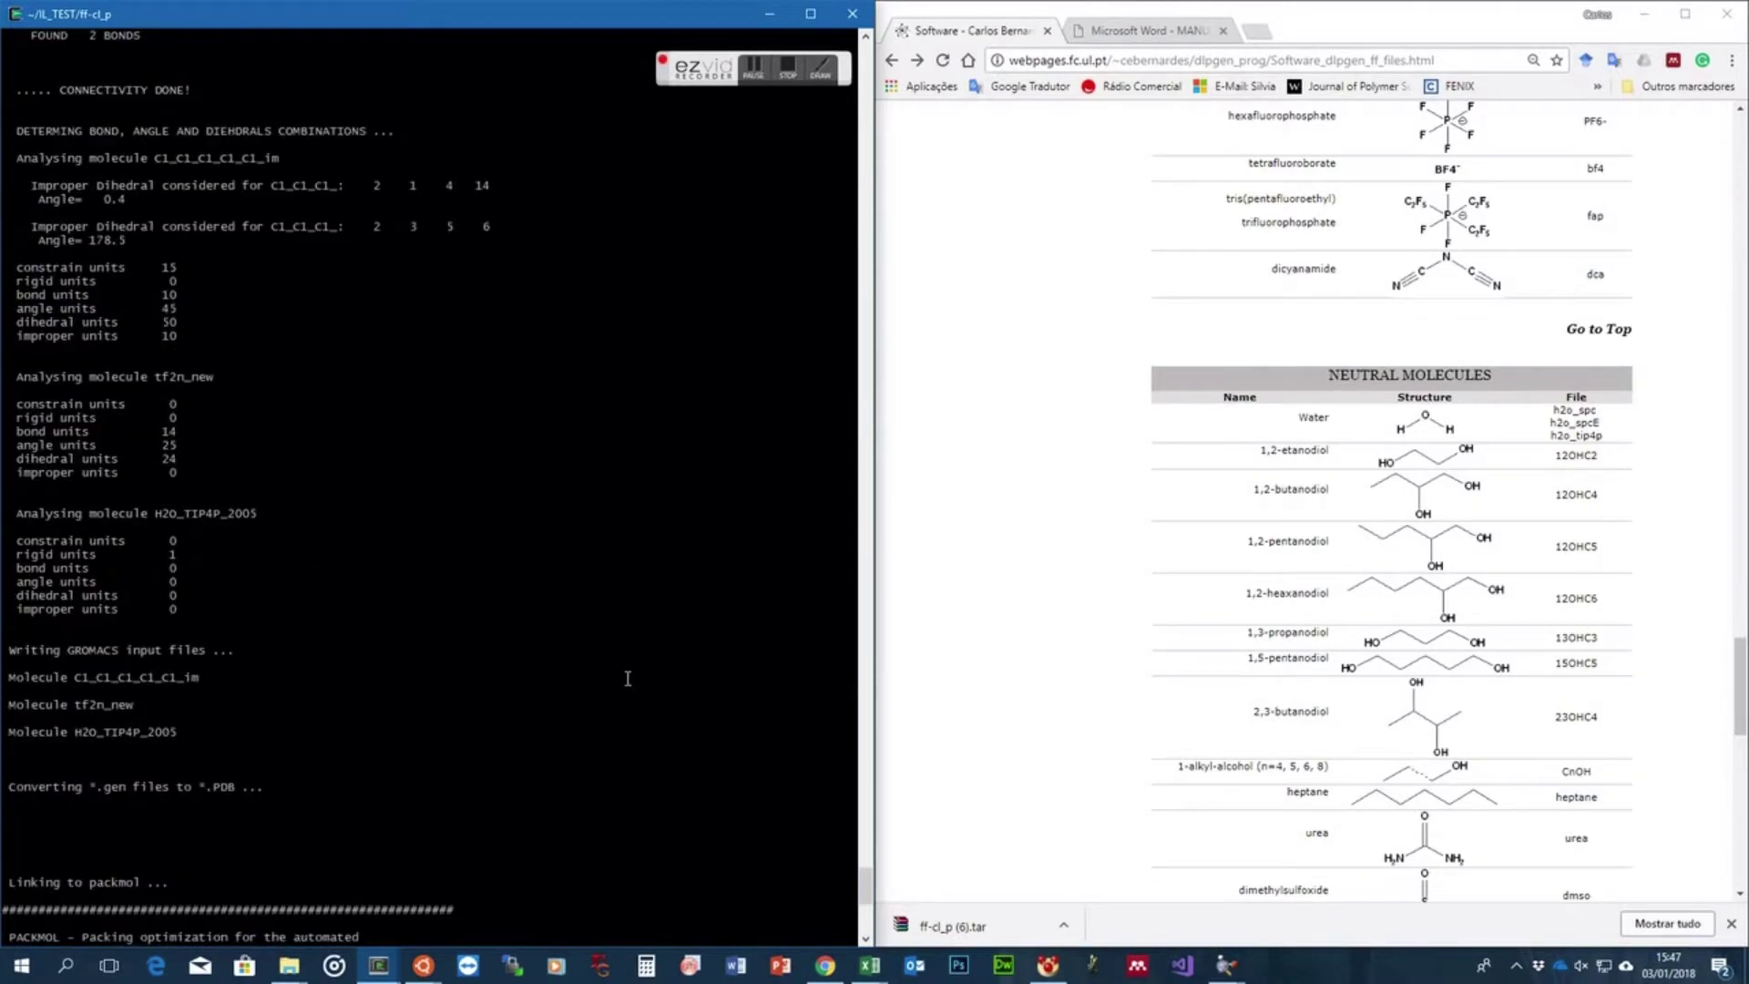
pyautogui.scroll(20, 627, 679)
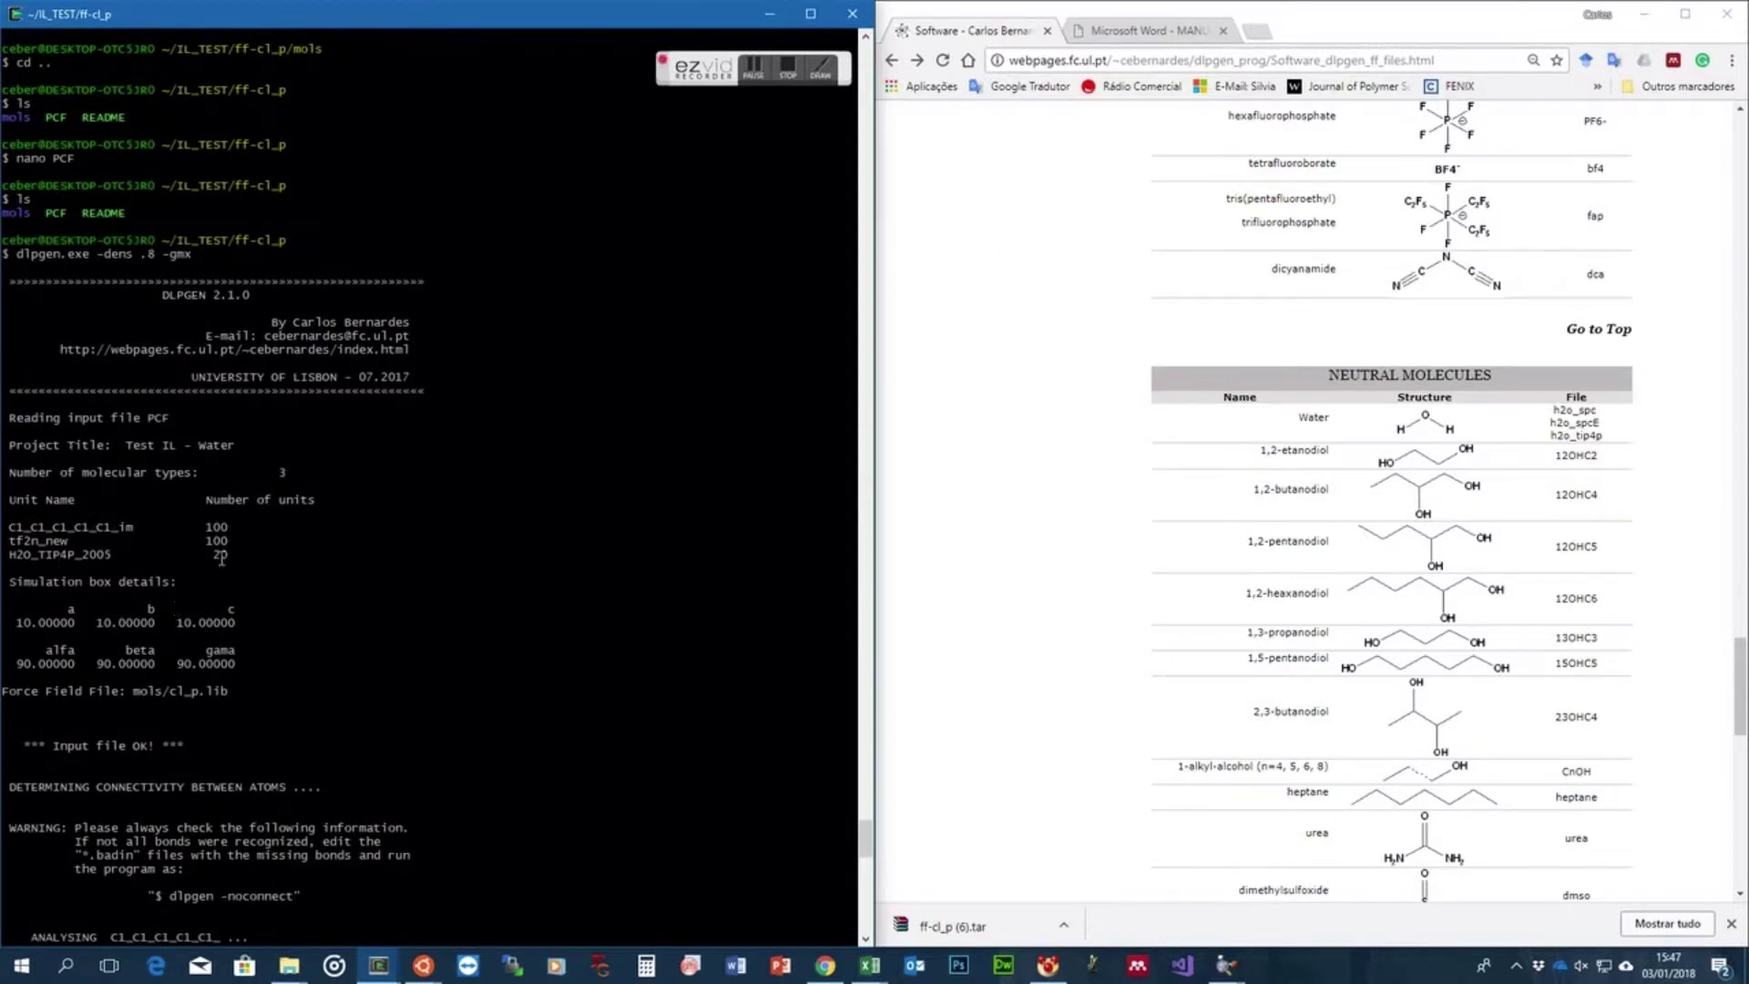
pyautogui.scroll(-3, 202, 556)
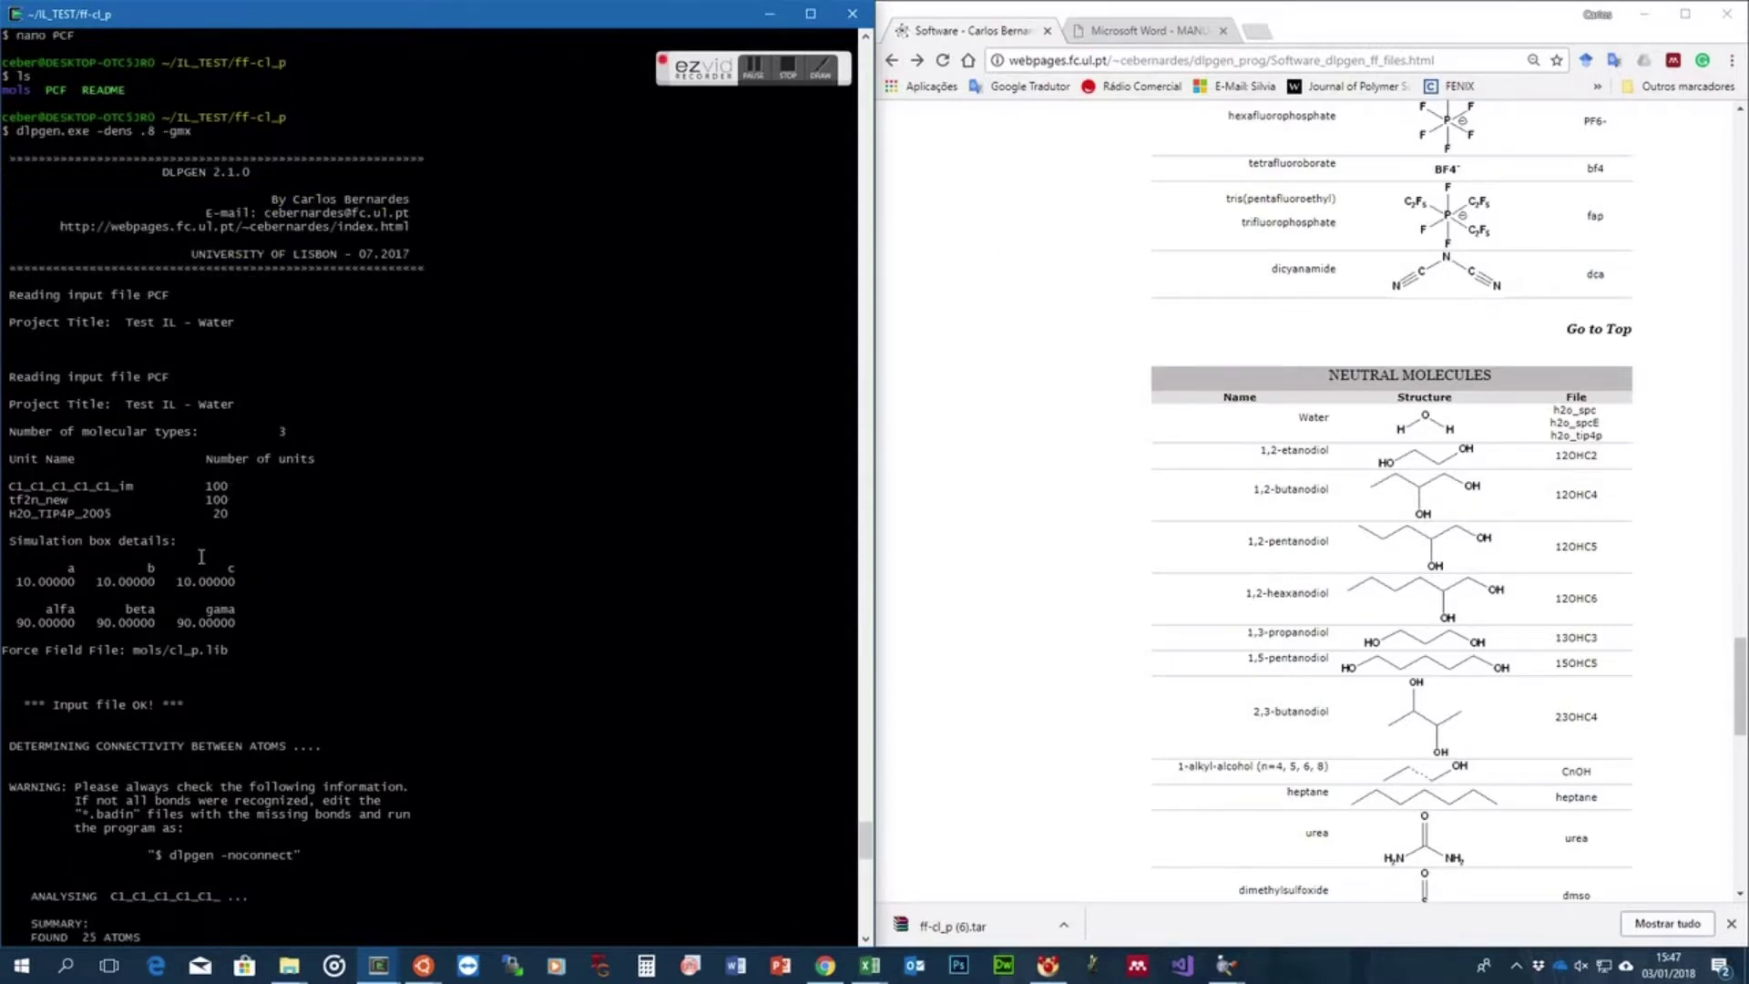
pyautogui.scroll(-10, 201, 557)
pyautogui.scroll(7, 201, 556)
pyautogui.scroll(-6, 201, 557)
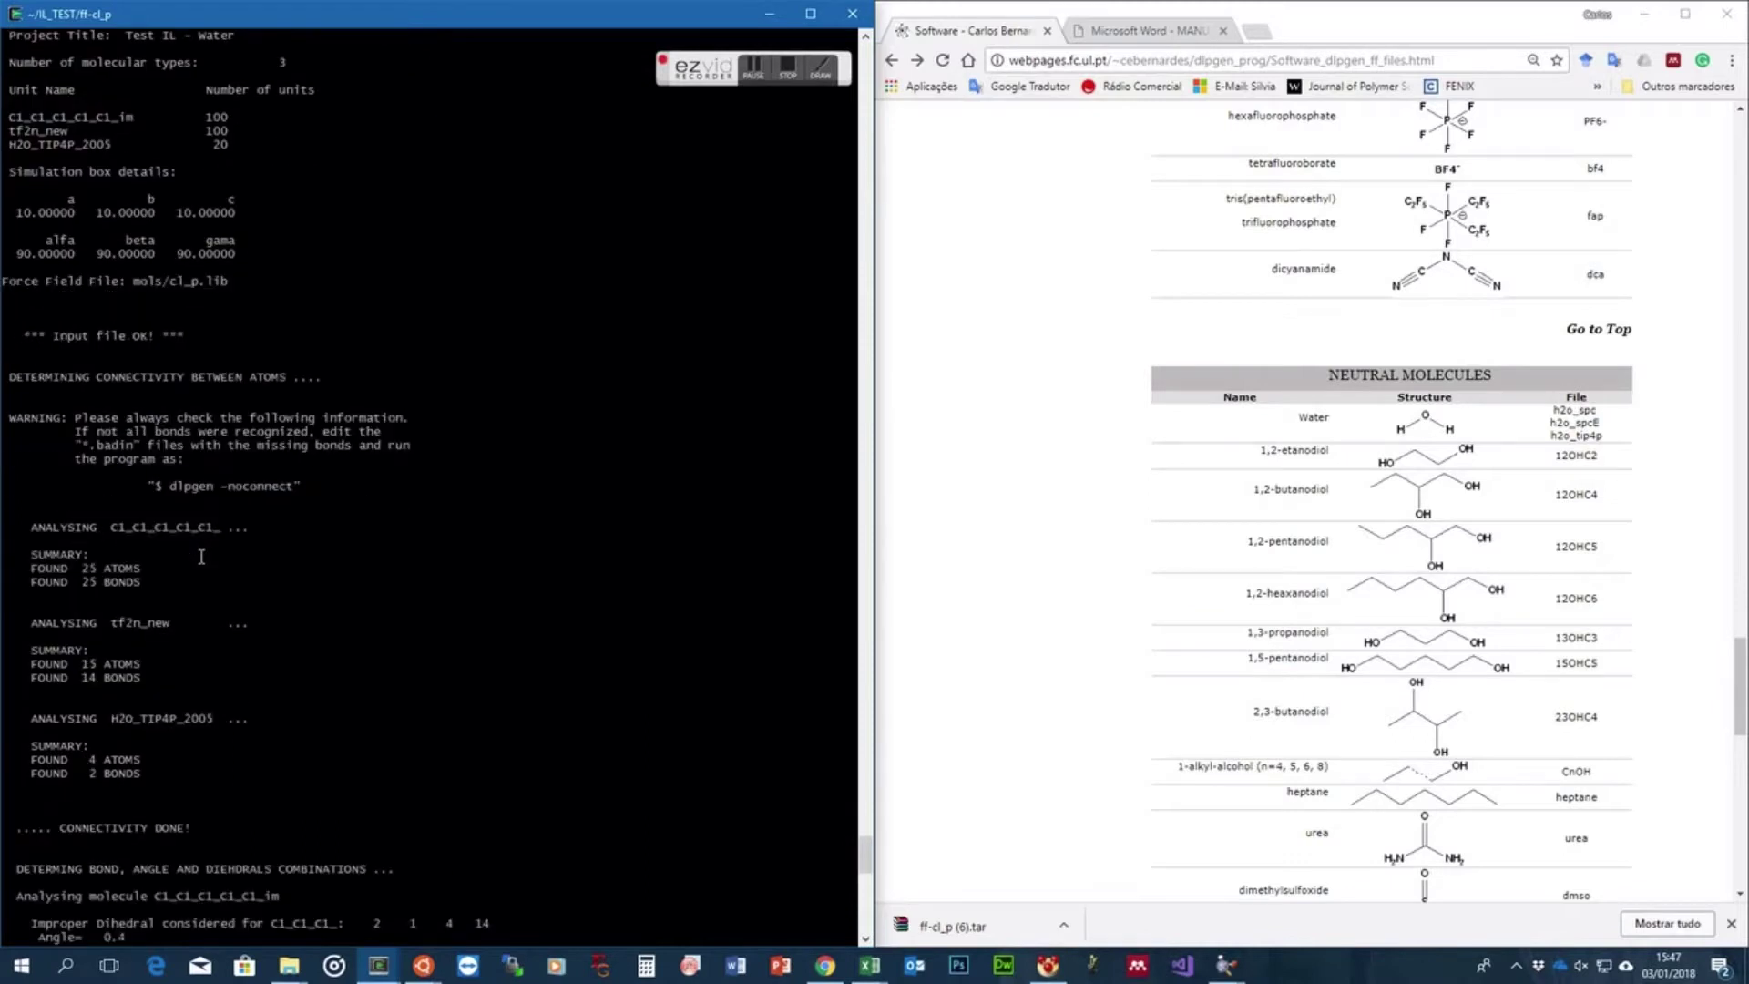
pyautogui.scroll(-3, 201, 557)
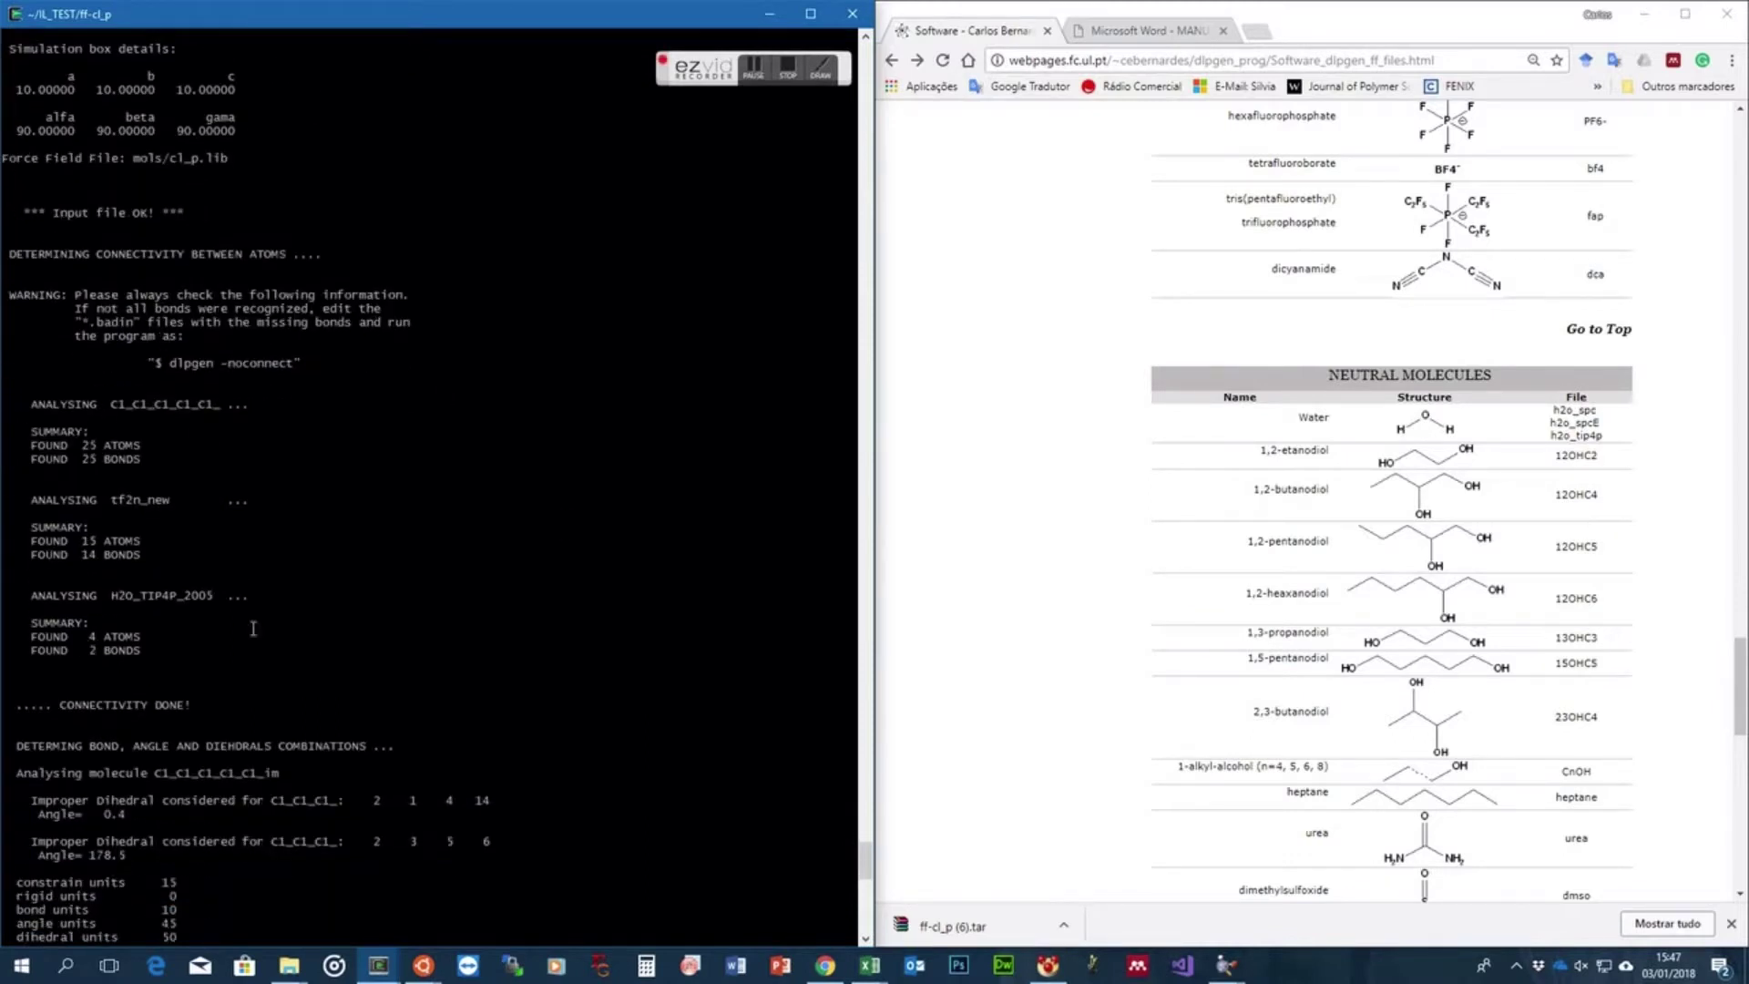
pyautogui.scroll(-5, 280, 615)
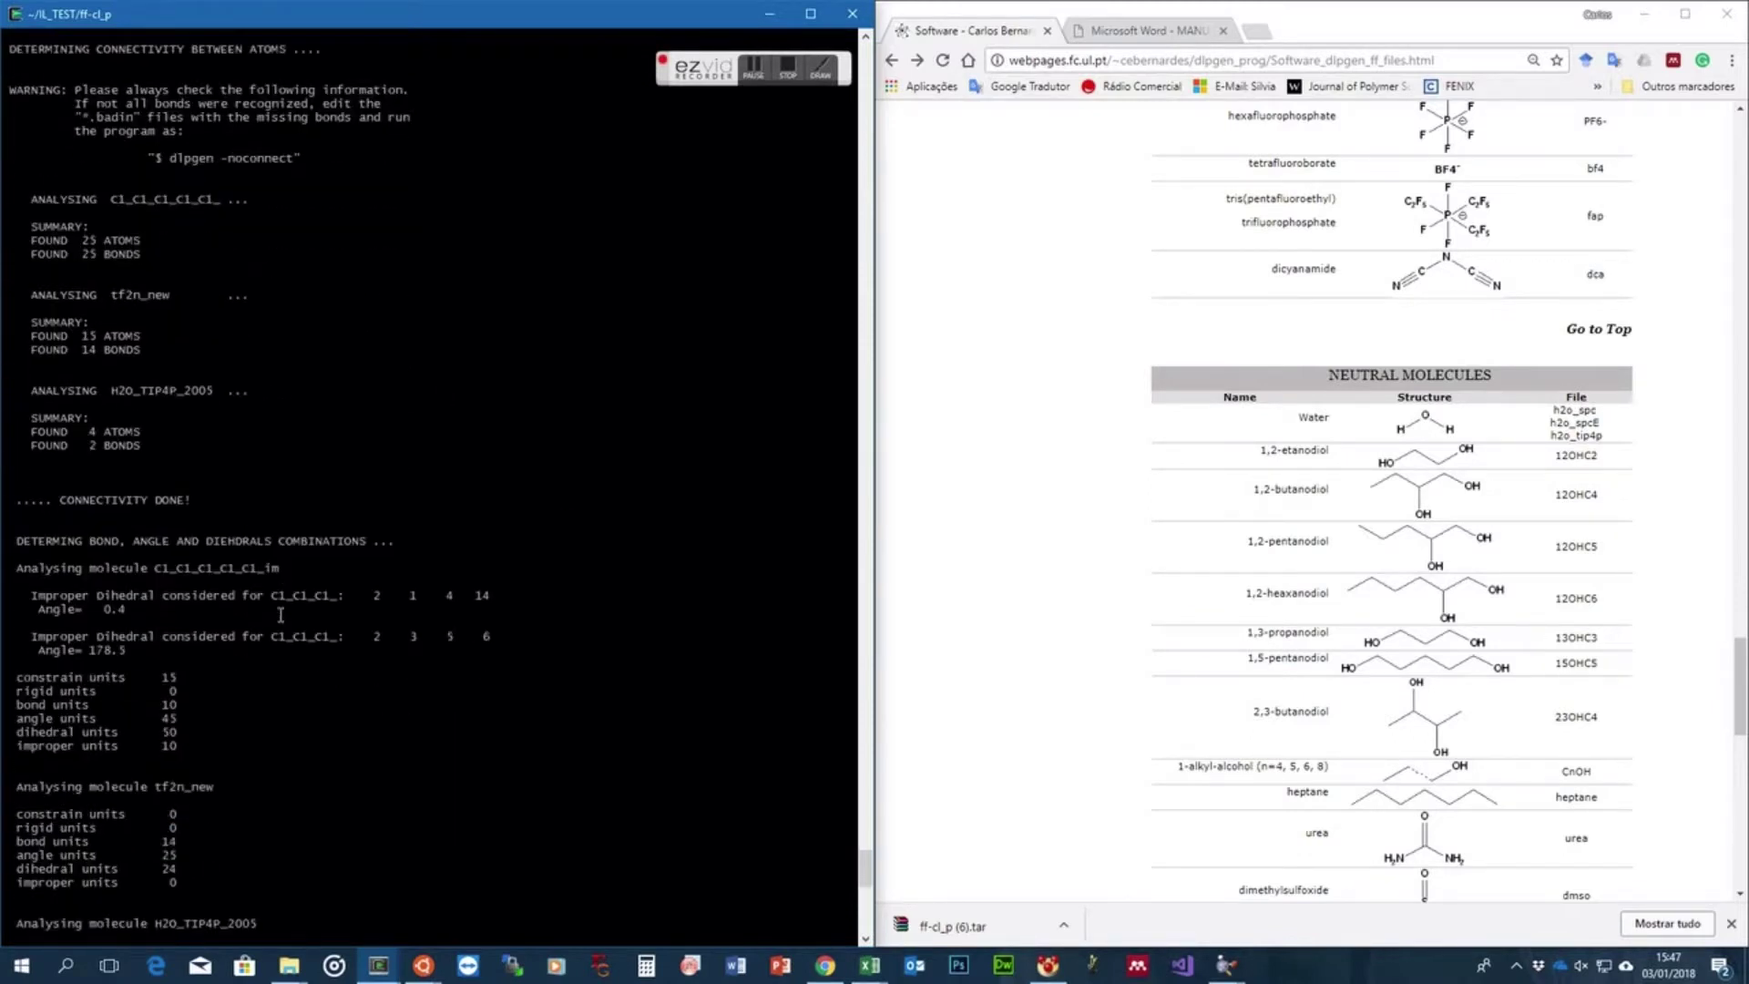
pyautogui.scroll(-1, 280, 615)
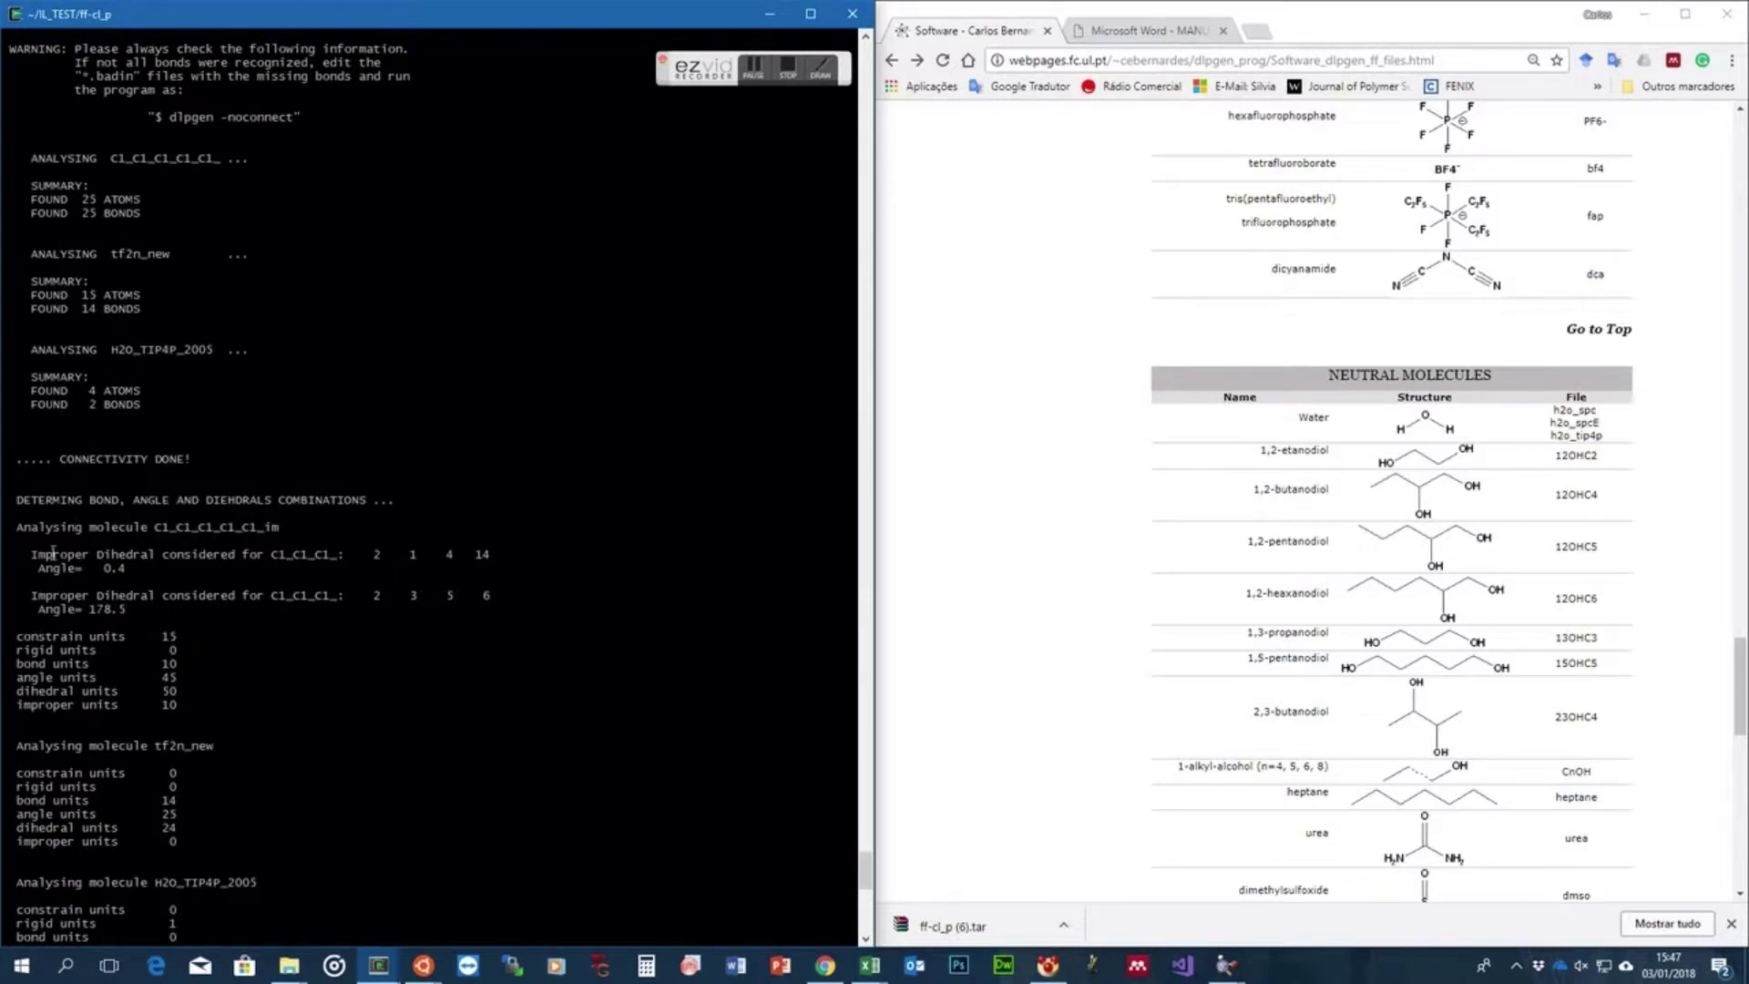
# Scroll through the output and highlight the cation's improper dihedral lines
pyautogui.scroll(15, 1644, 574)
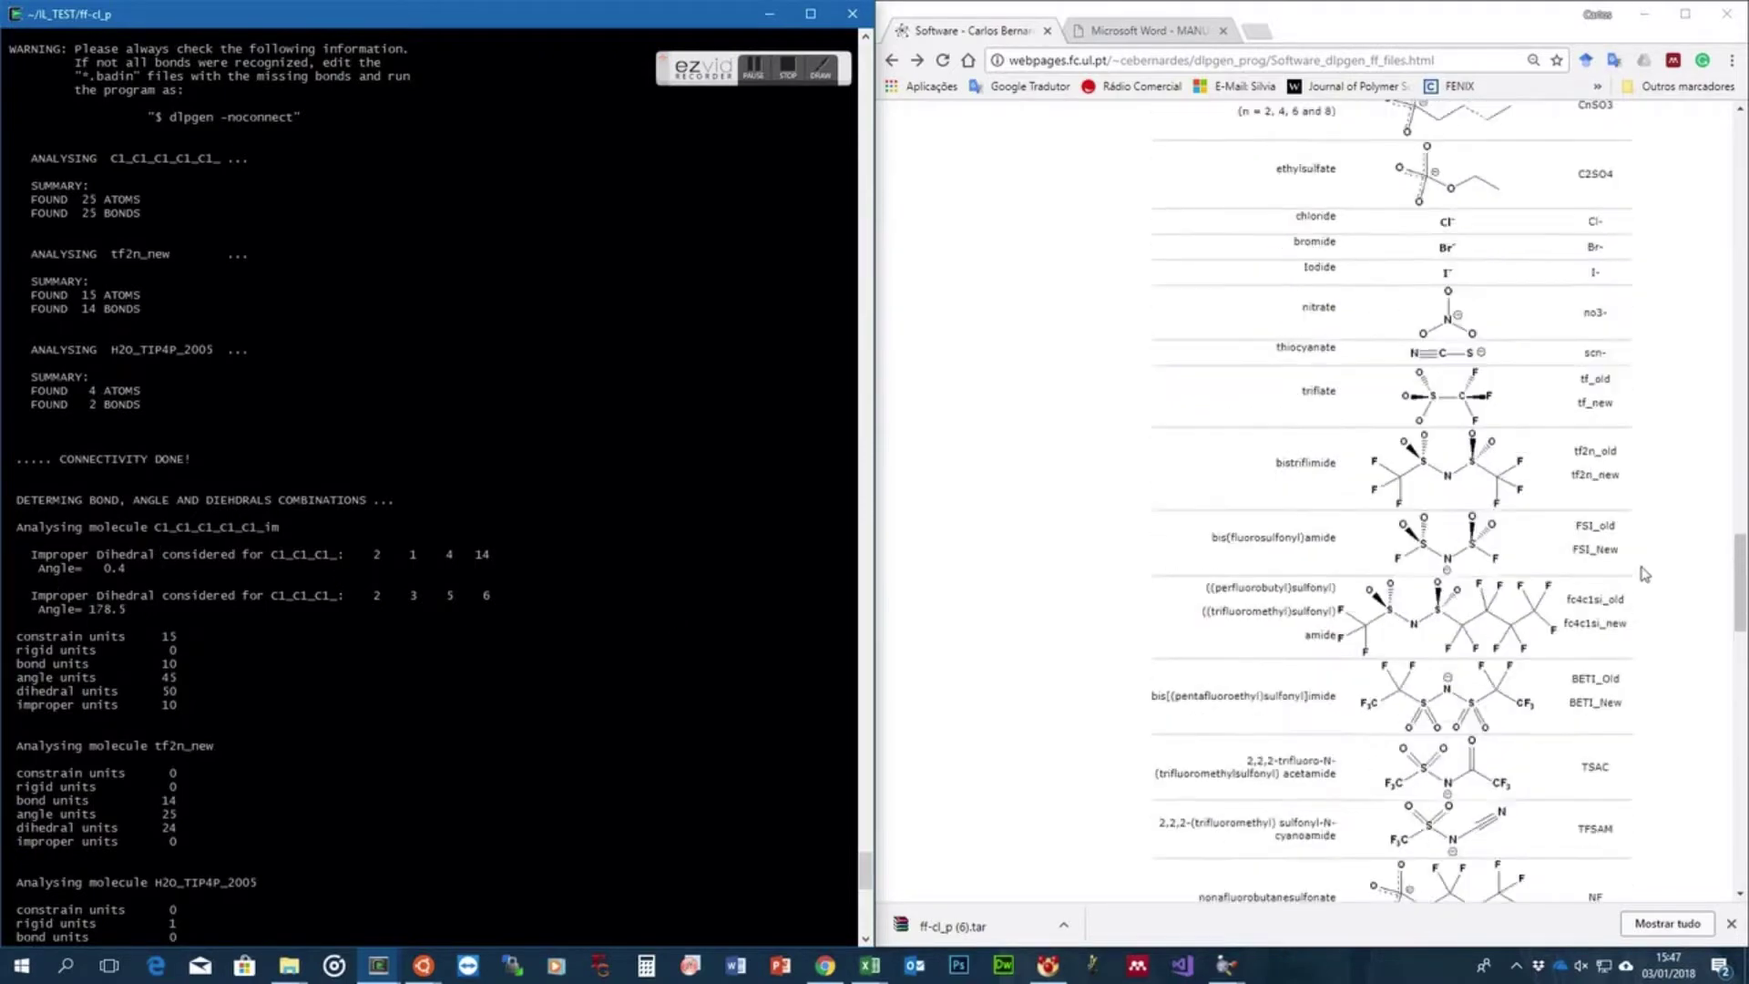
pyautogui.scroll(15, 1644, 574)
pyautogui.scroll(-8, 1644, 574)
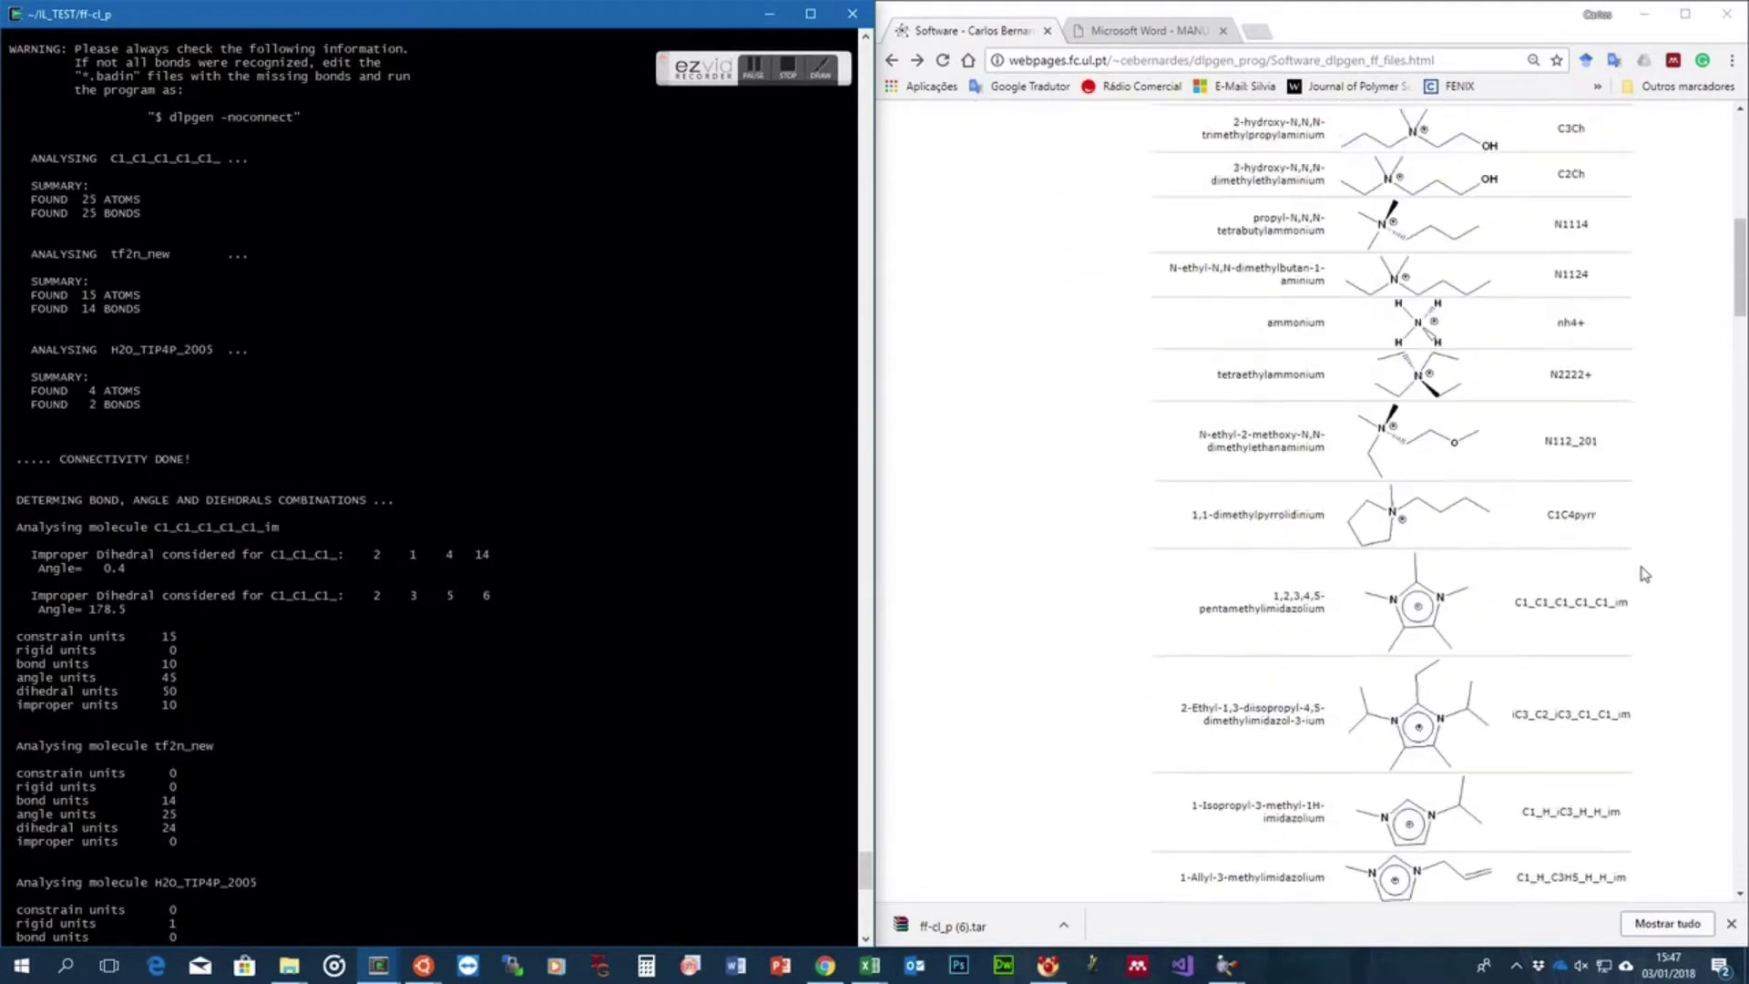
pyautogui.scroll(-3, 1644, 574)
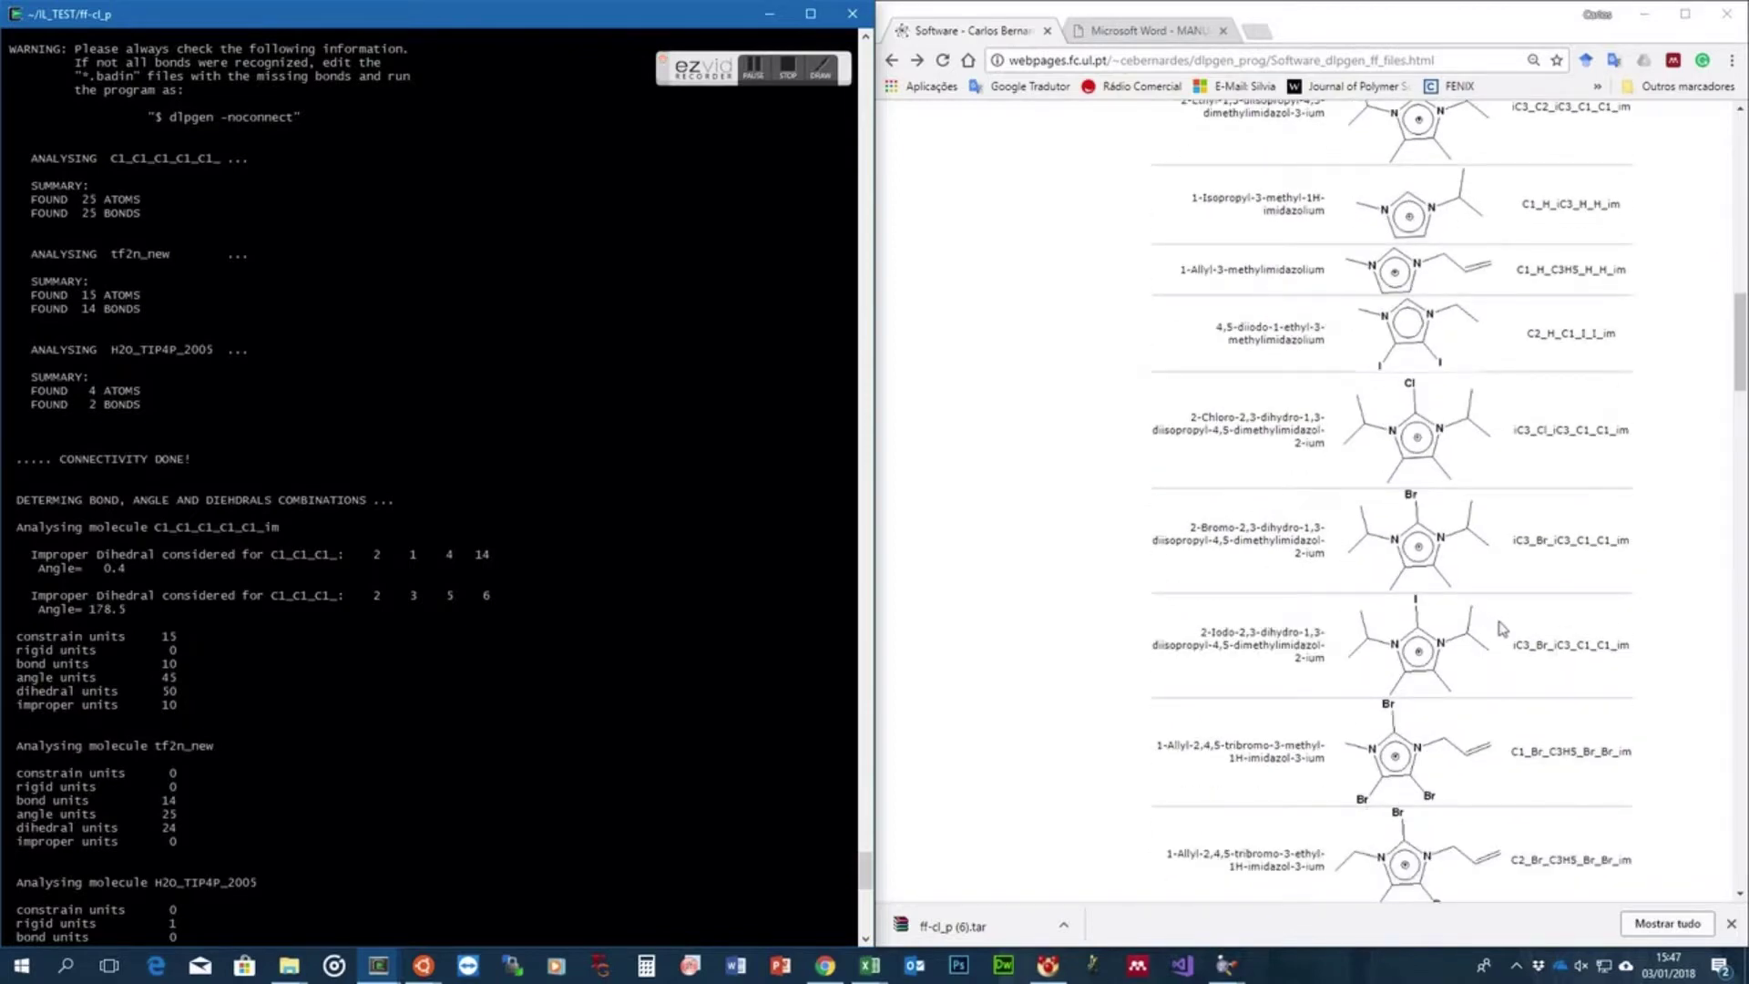
pyautogui.scroll(-3, 1494, 630)
pyautogui.scroll(8, 1515, 638)
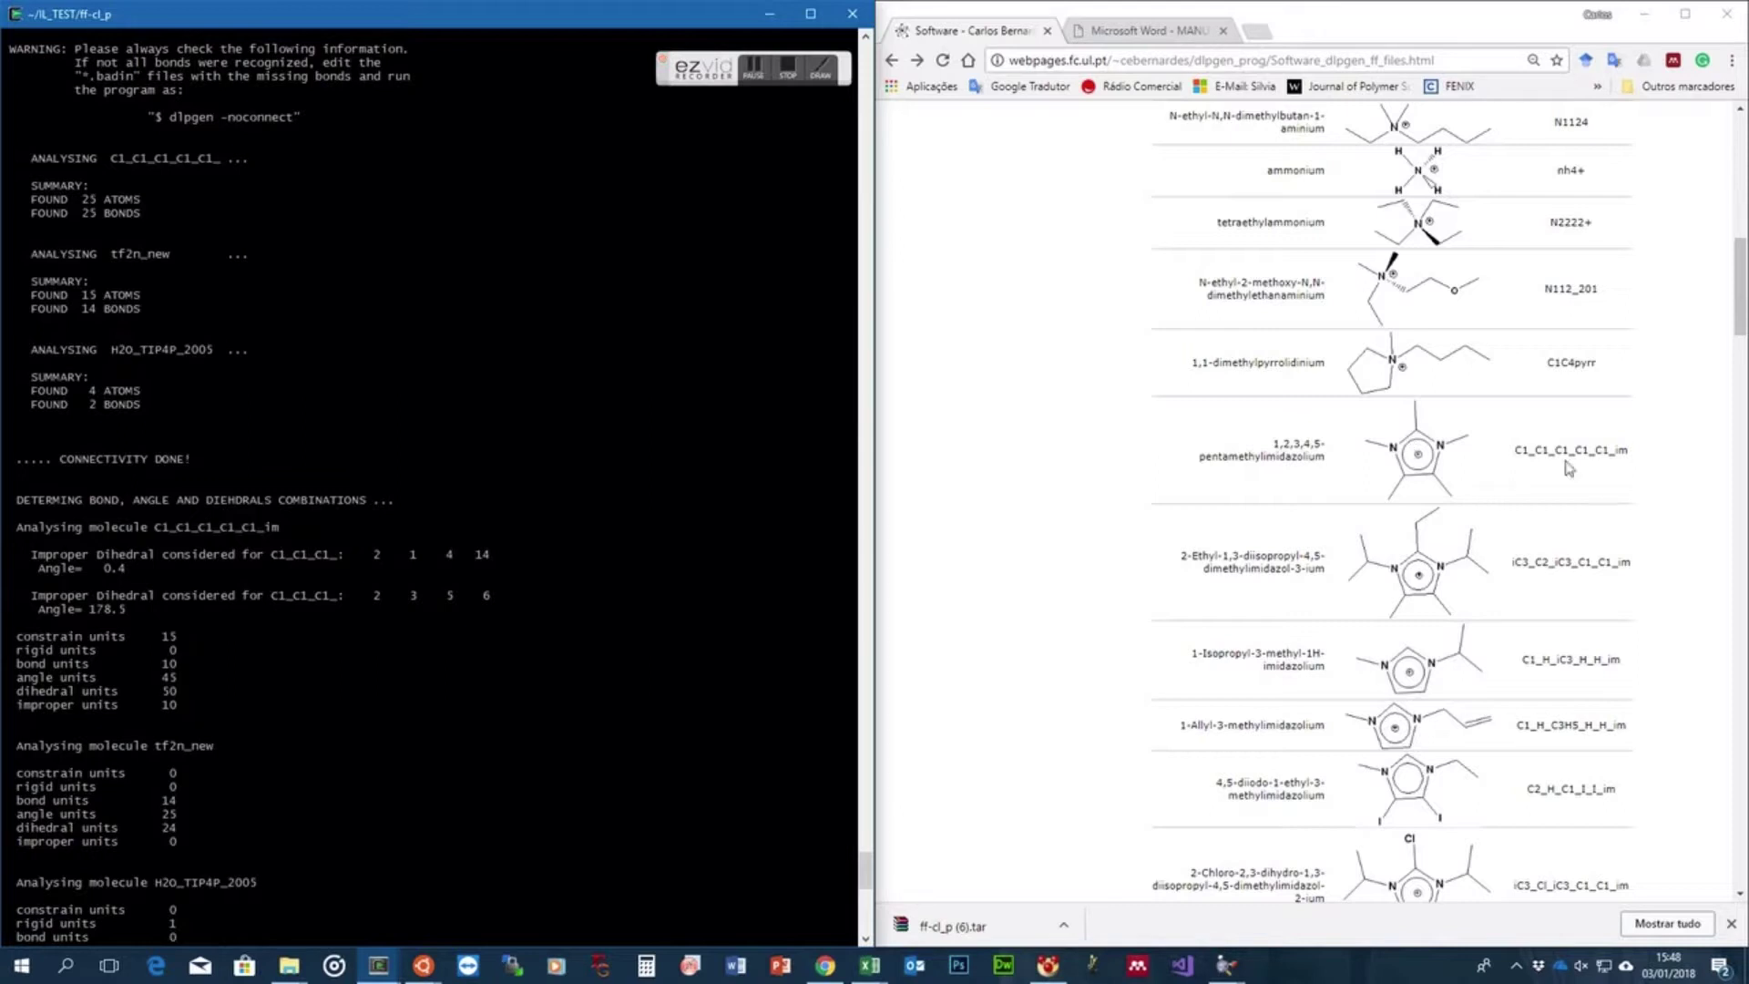
pyautogui.moveTo(39, 547)
pyautogui.mouseDown()
pyautogui.moveTo(137, 569)
pyautogui.moveTo(127, 608)
pyautogui.moveTo(124, 572)
pyautogui.moveTo(151, 570)
pyautogui.moveTo(8, 555)
pyautogui.mouseUp()
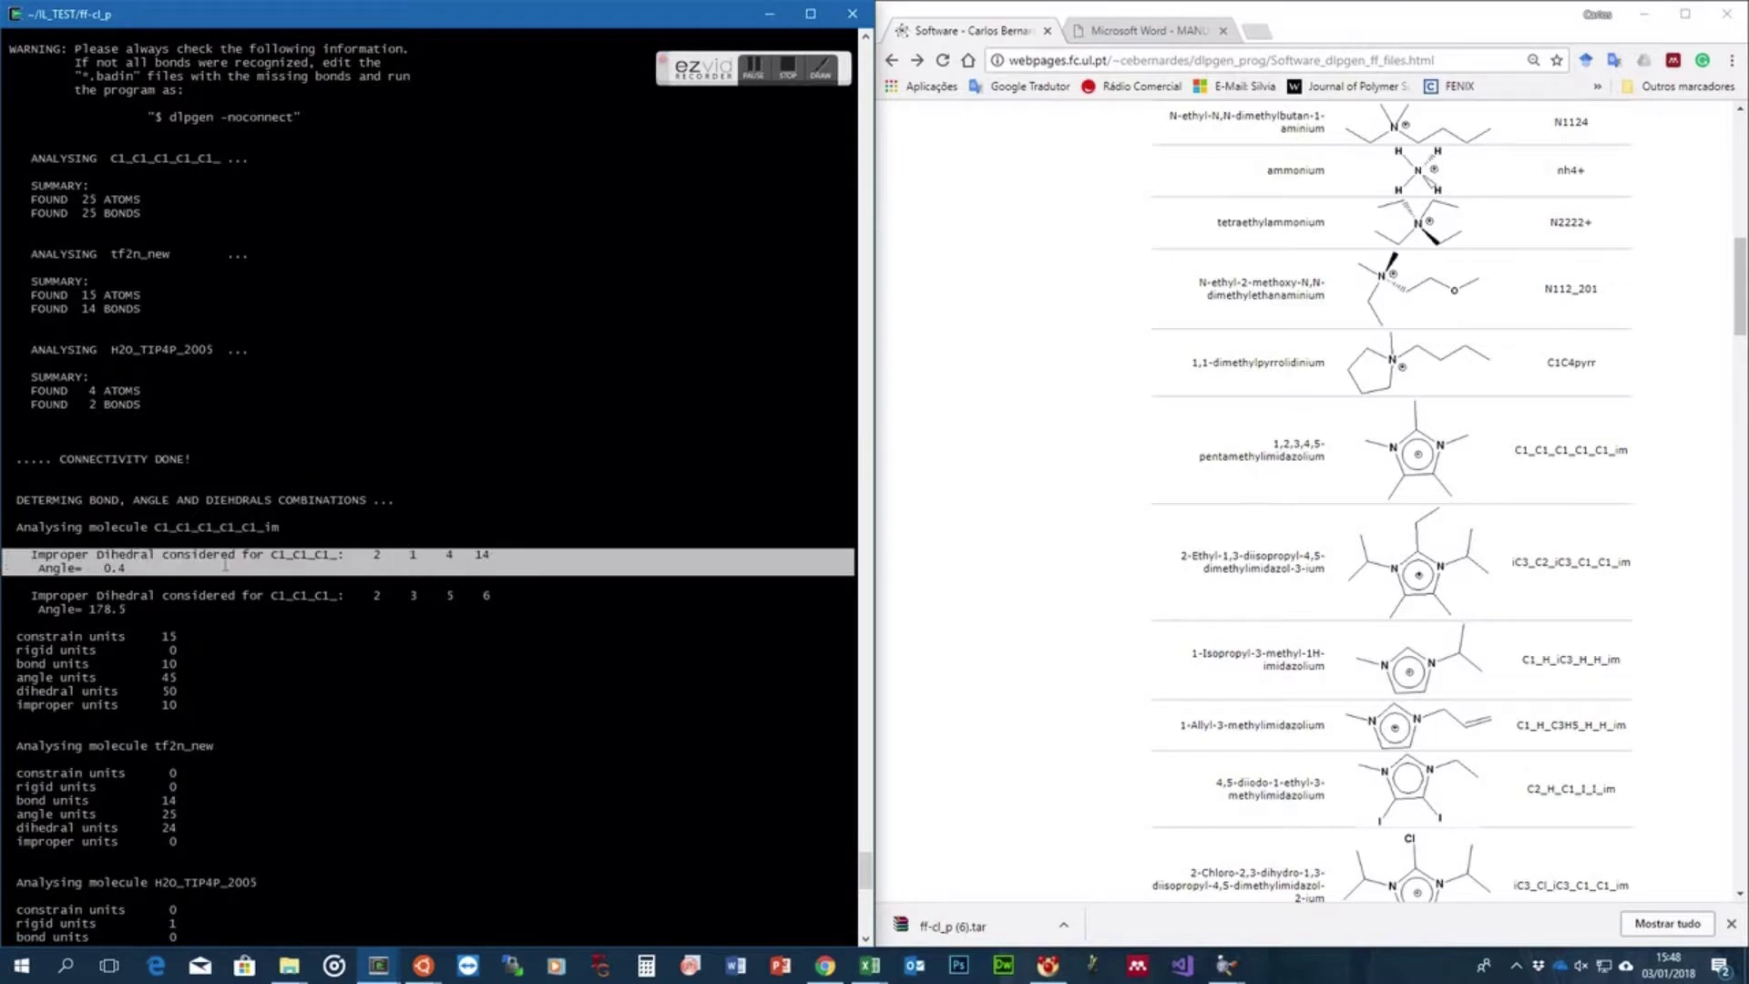
# Highlight the C1_C1_C1_C1_C1_im improper dihedral angles 0.4 and 178.5, then the three output files for grompp
pyautogui.click(109, 569)
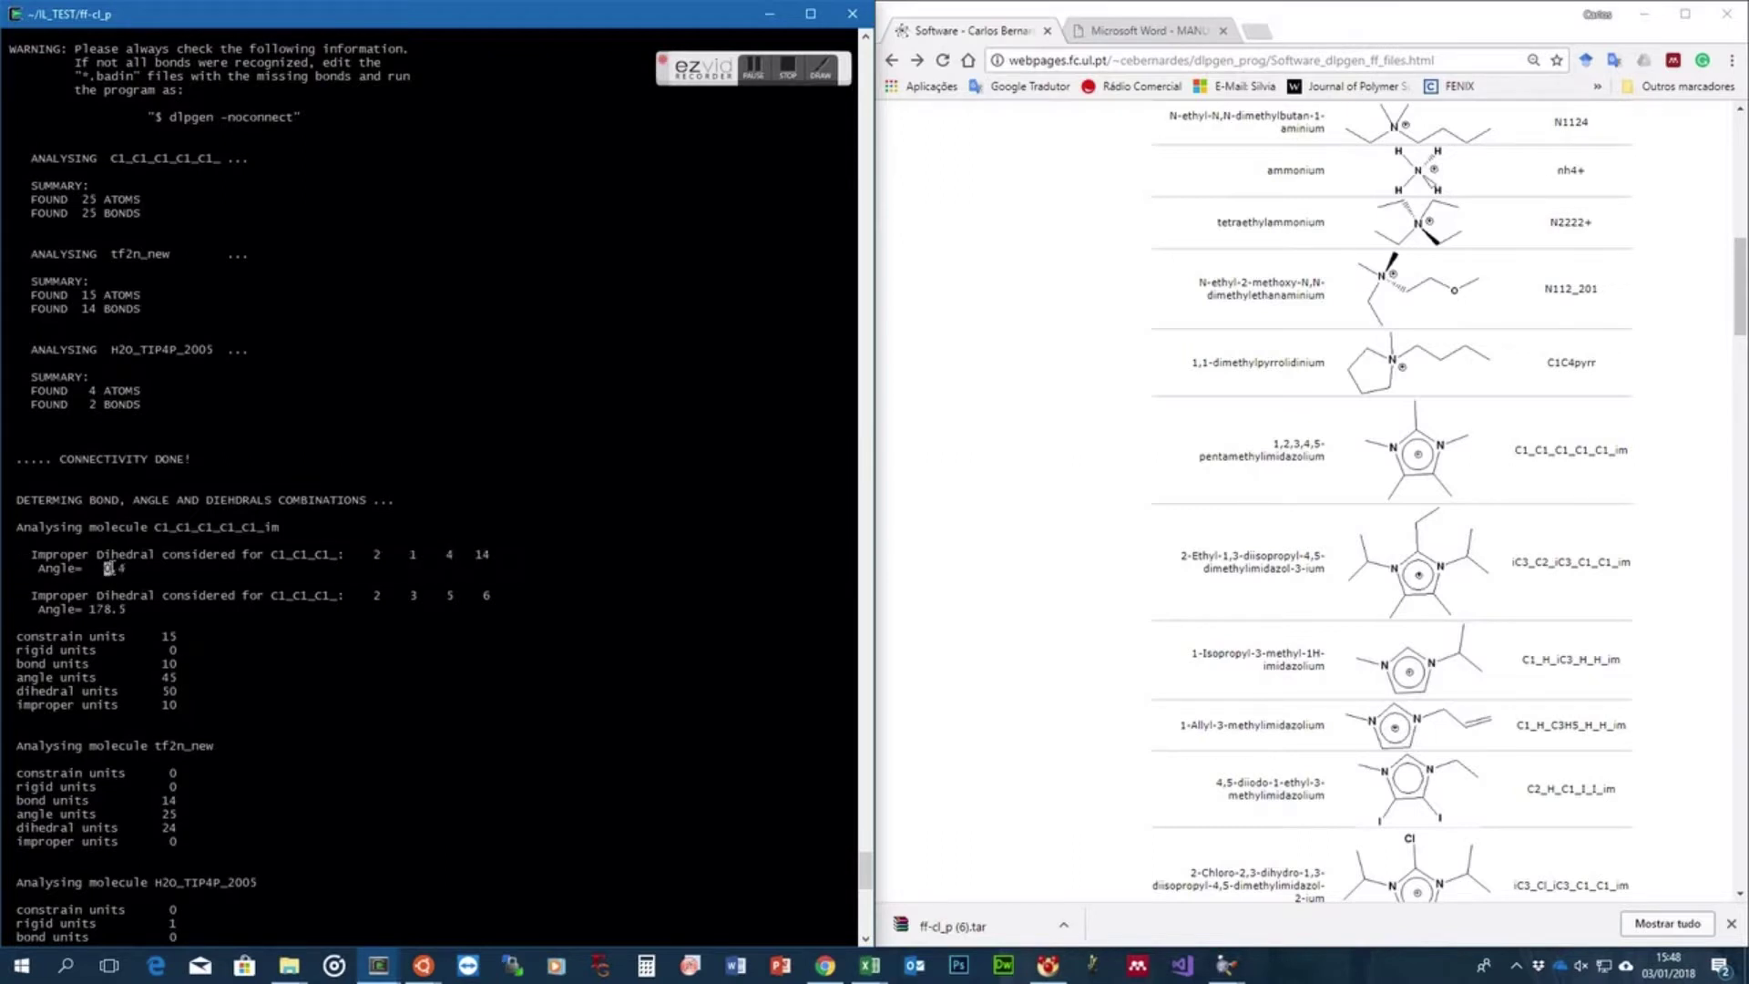
pyautogui.moveTo(108, 568); pyautogui.dragTo(485, 555)
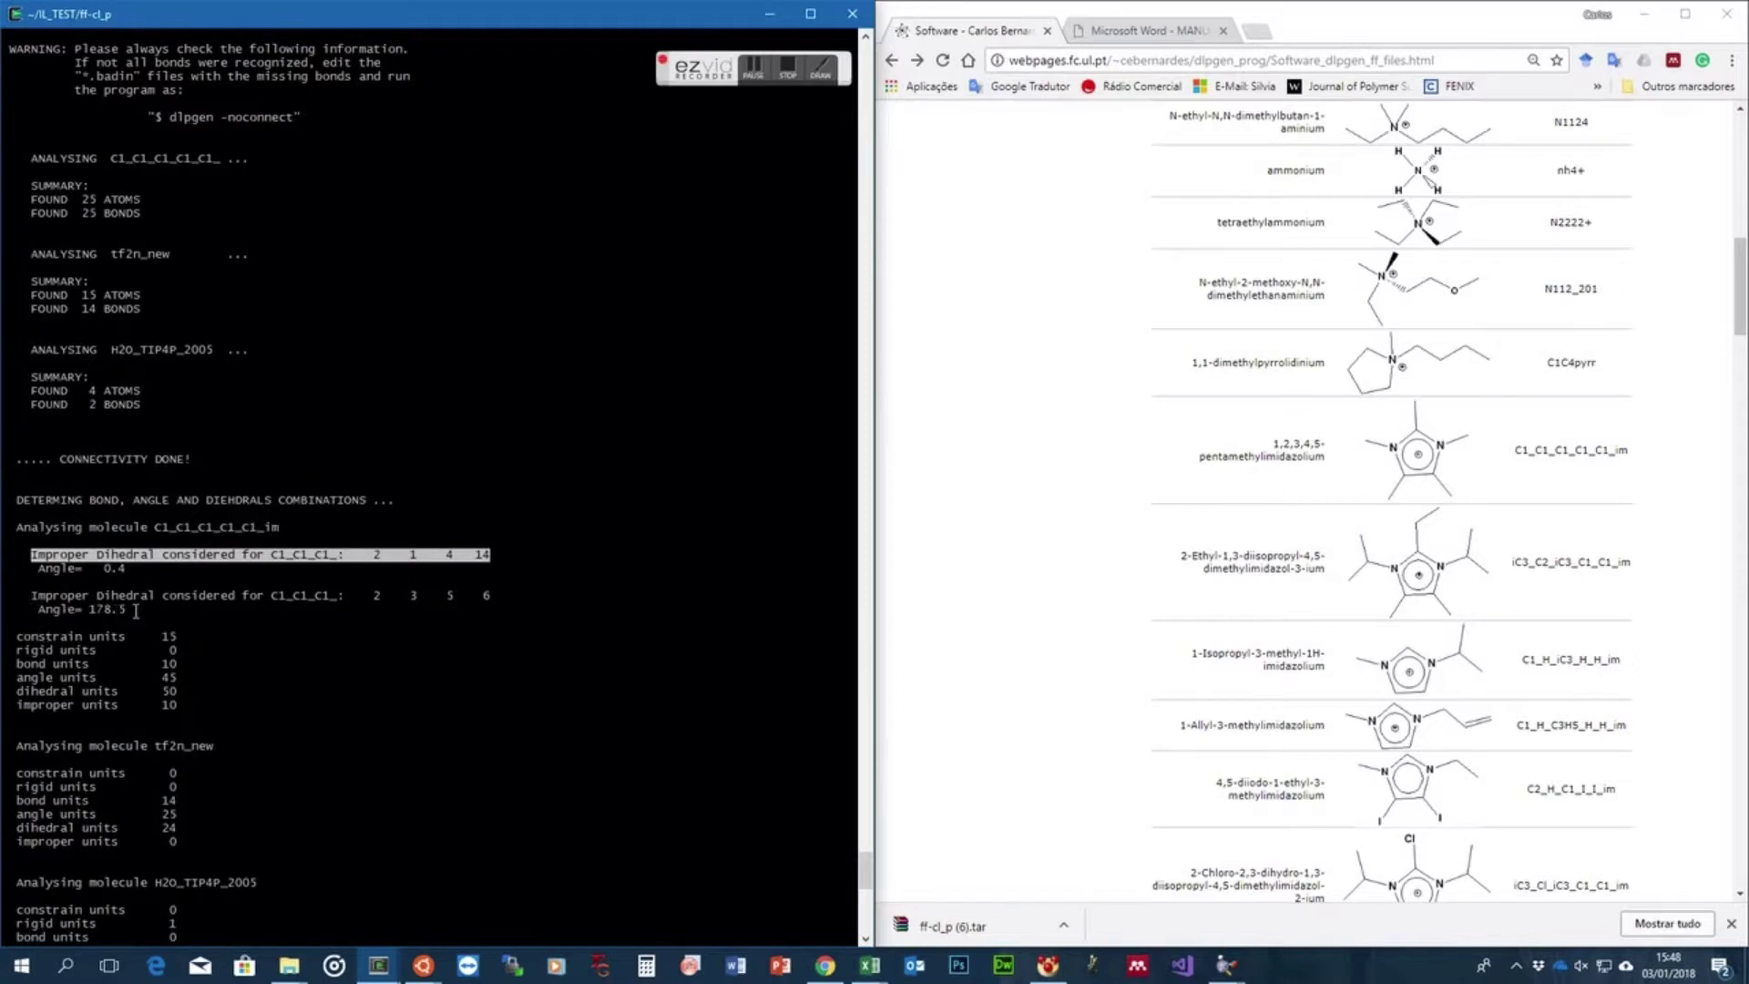
pyautogui.moveTo(136, 610)
pyautogui.mouseDown()
pyautogui.moveTo(9, 611)
pyautogui.moveTo(123, 611)
pyautogui.mouseUp()
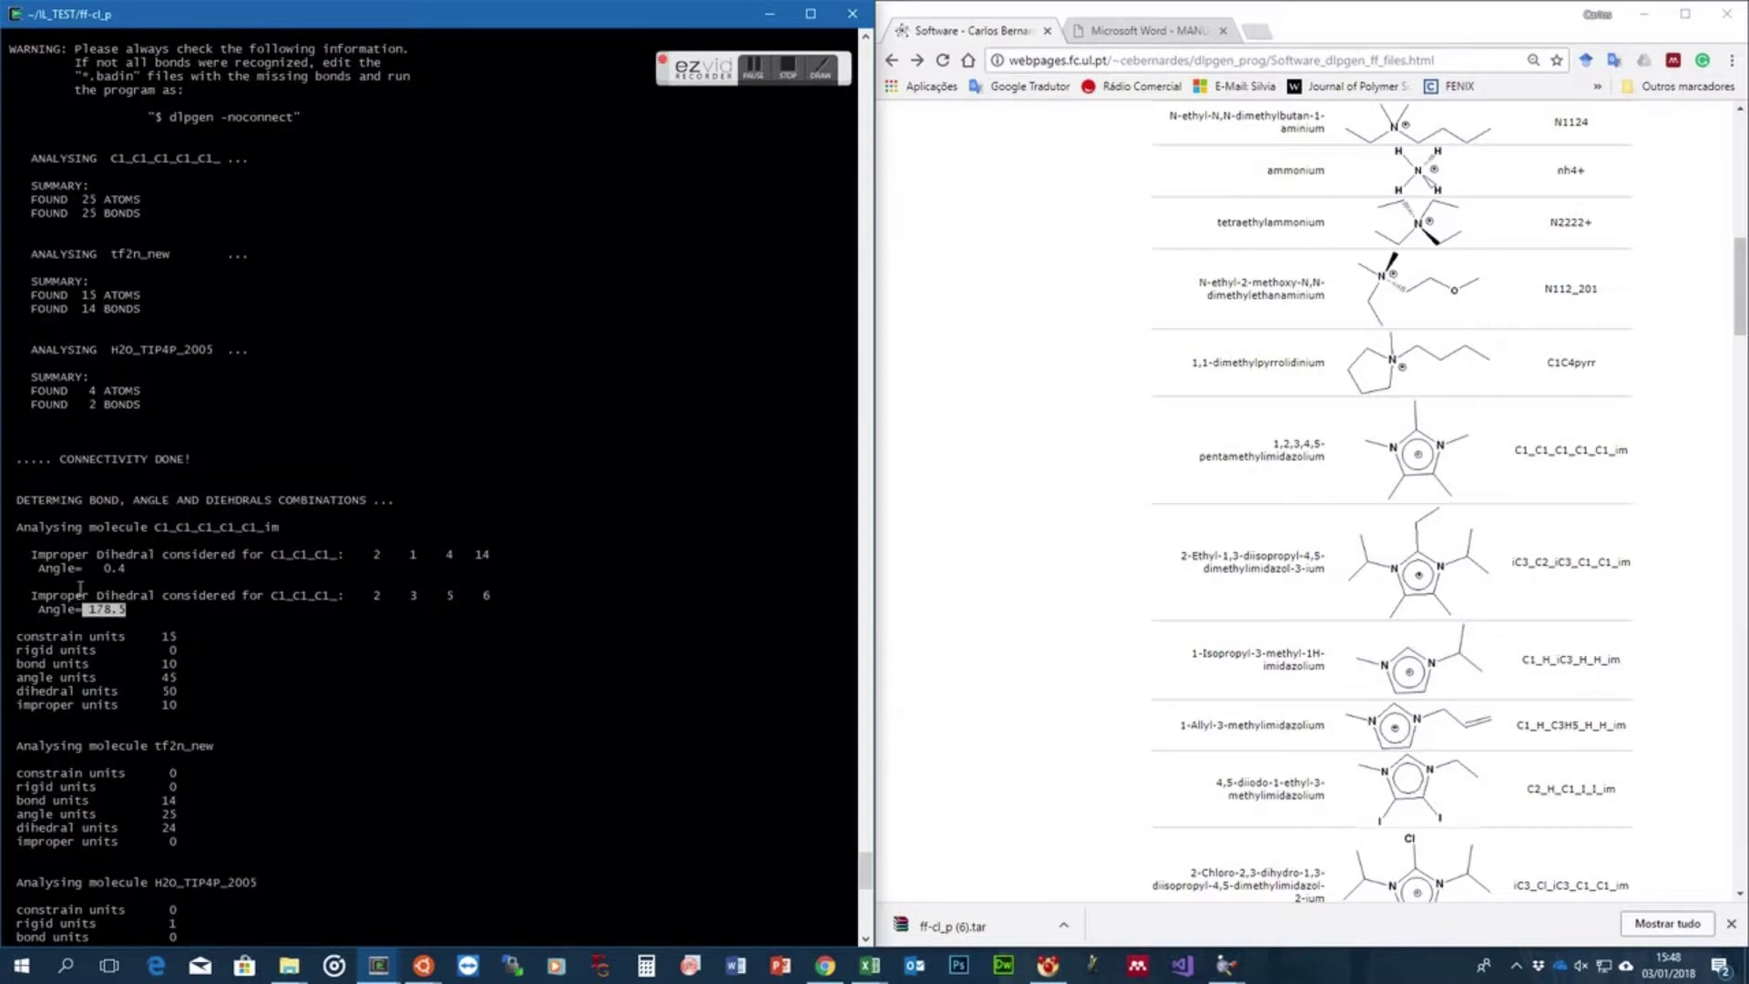
pyautogui.click(35, 595)
pyautogui.moveTo(34, 595); pyautogui.dragTo(194, 594)
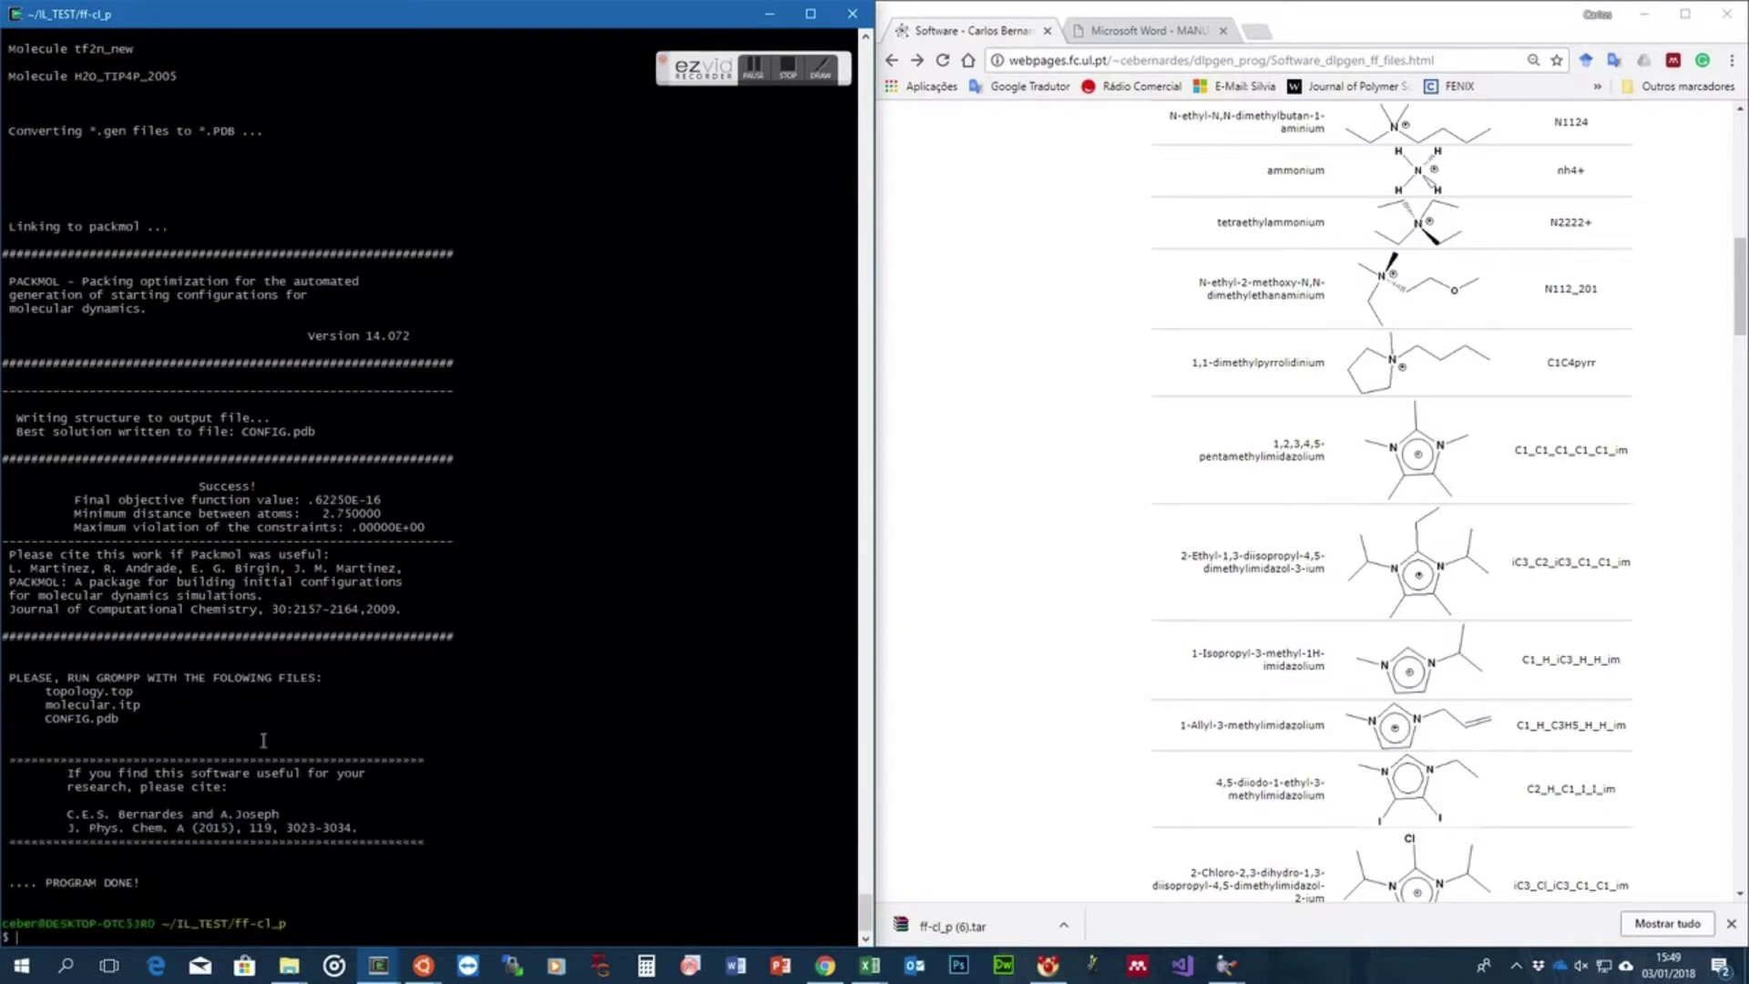
pyautogui.moveTo(156, 724); pyautogui.dragTo(9, 691)
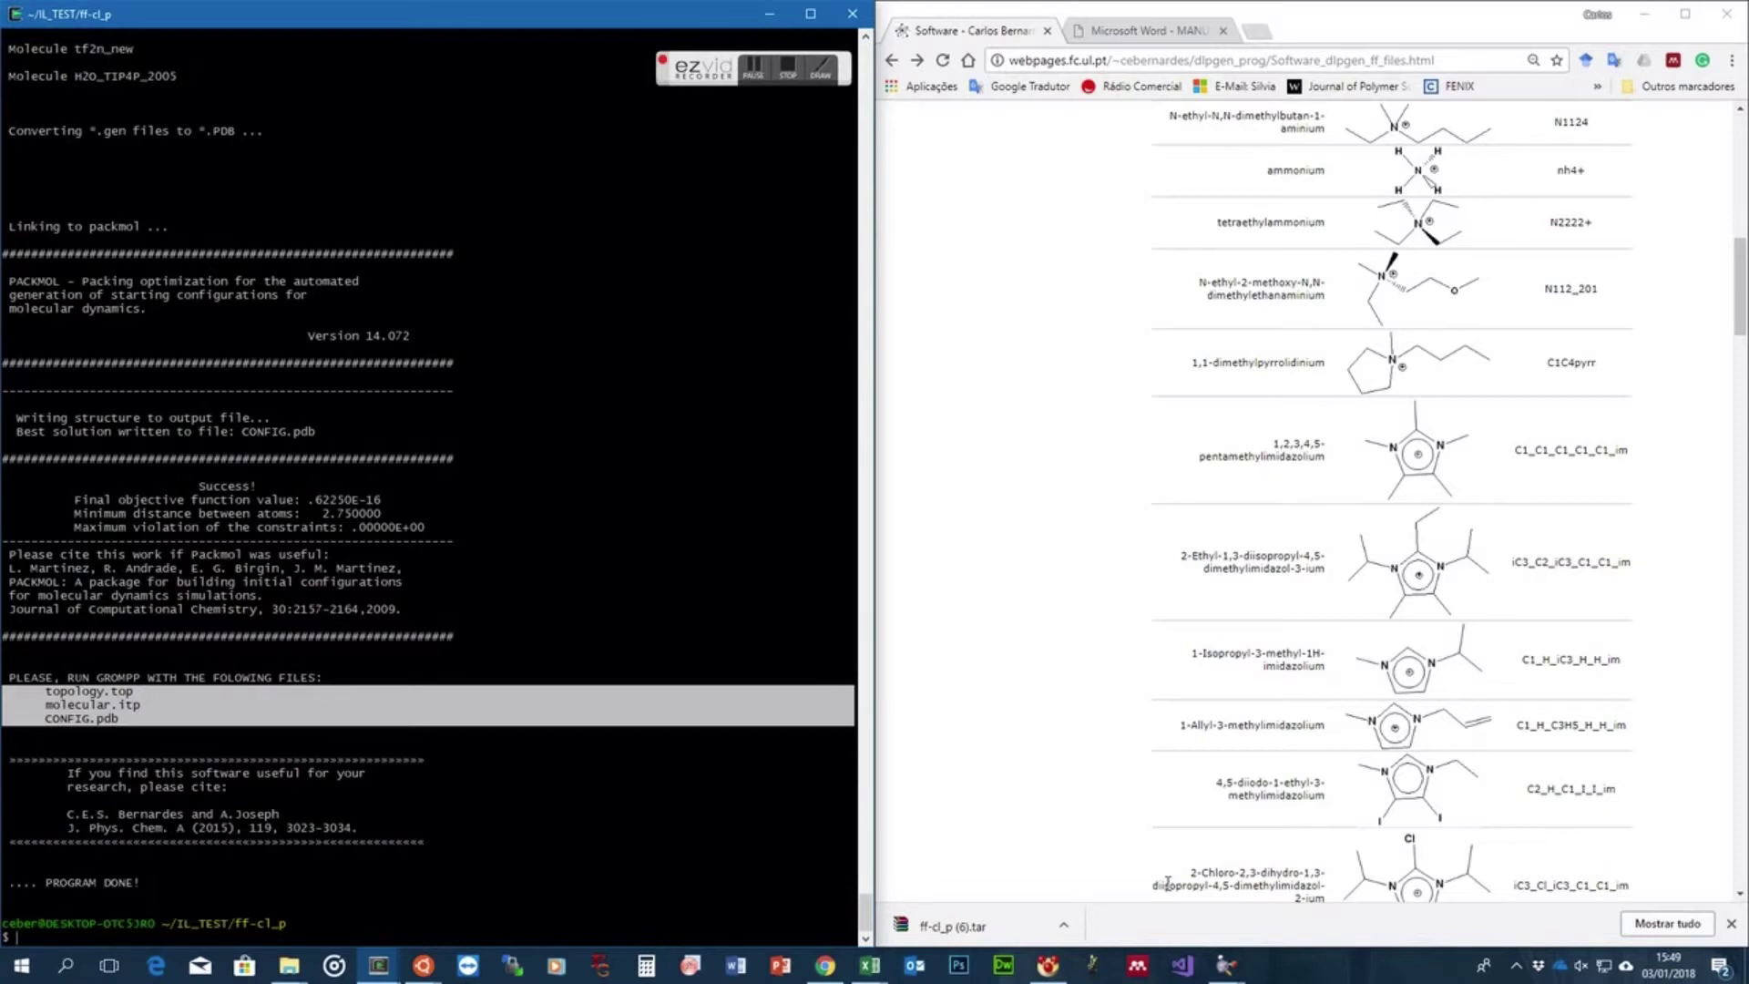
# Launch VMD on the generated box file with 'vmd CONFIG.pdb'
pyautogui.write('vmd ')
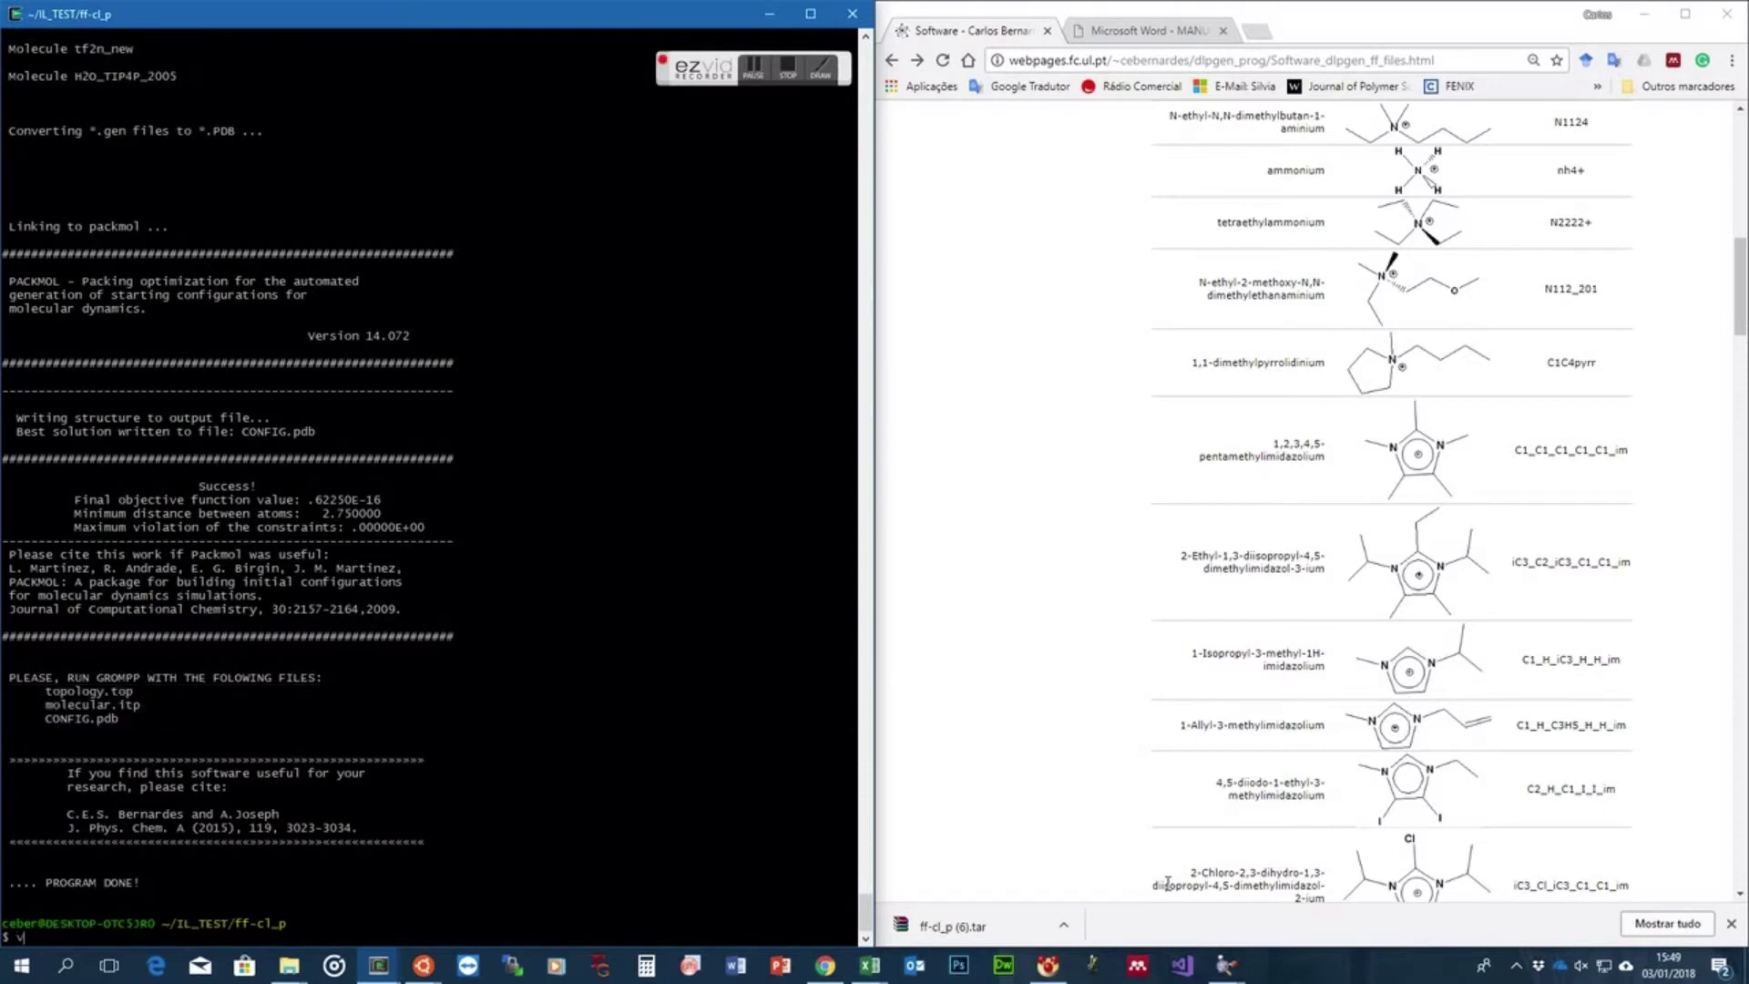
pyautogui.write('CONF')
pyautogui.press('Tab')
pyautogui.press('Return')
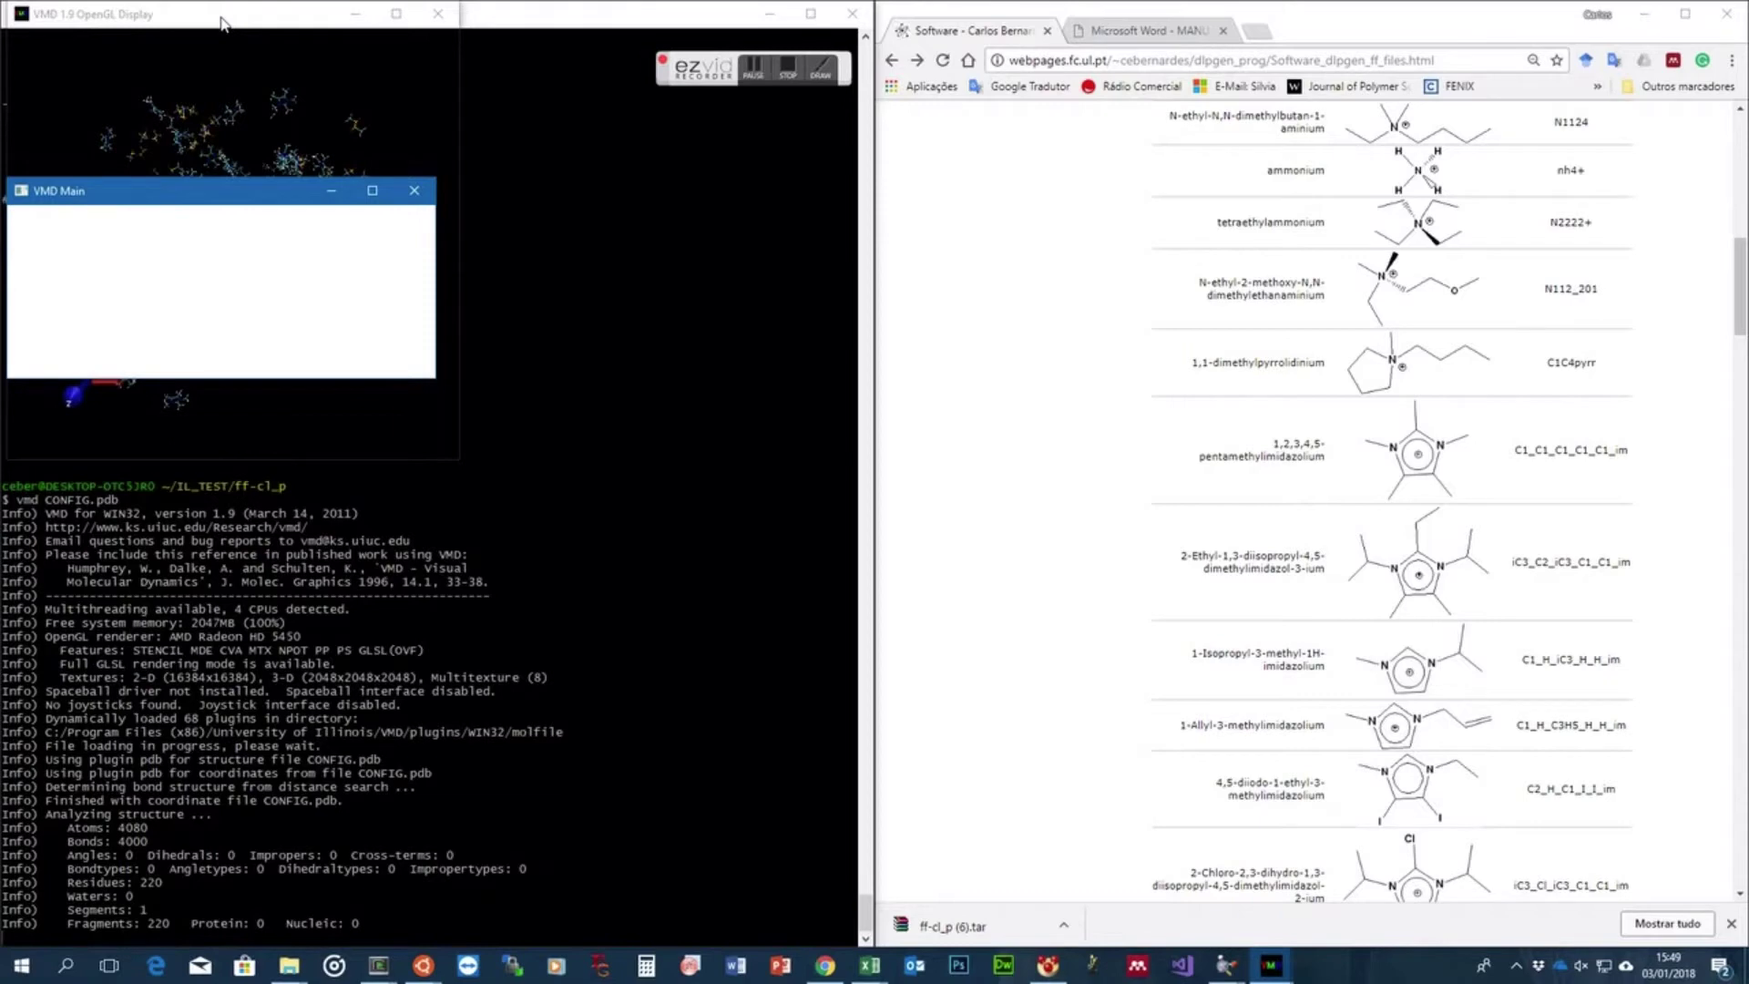
# Enlarge the VMD display, rotate the 4080-atom box to inspect it, then quit VMD
pyautogui.moveTo(222, 23); pyautogui.dragTo(720, 55)
pyautogui.moveTo(952, 489); pyautogui.dragTo(1644, 856)
pyautogui.moveTo(960, 546); pyautogui.dragTo(1238, 680)
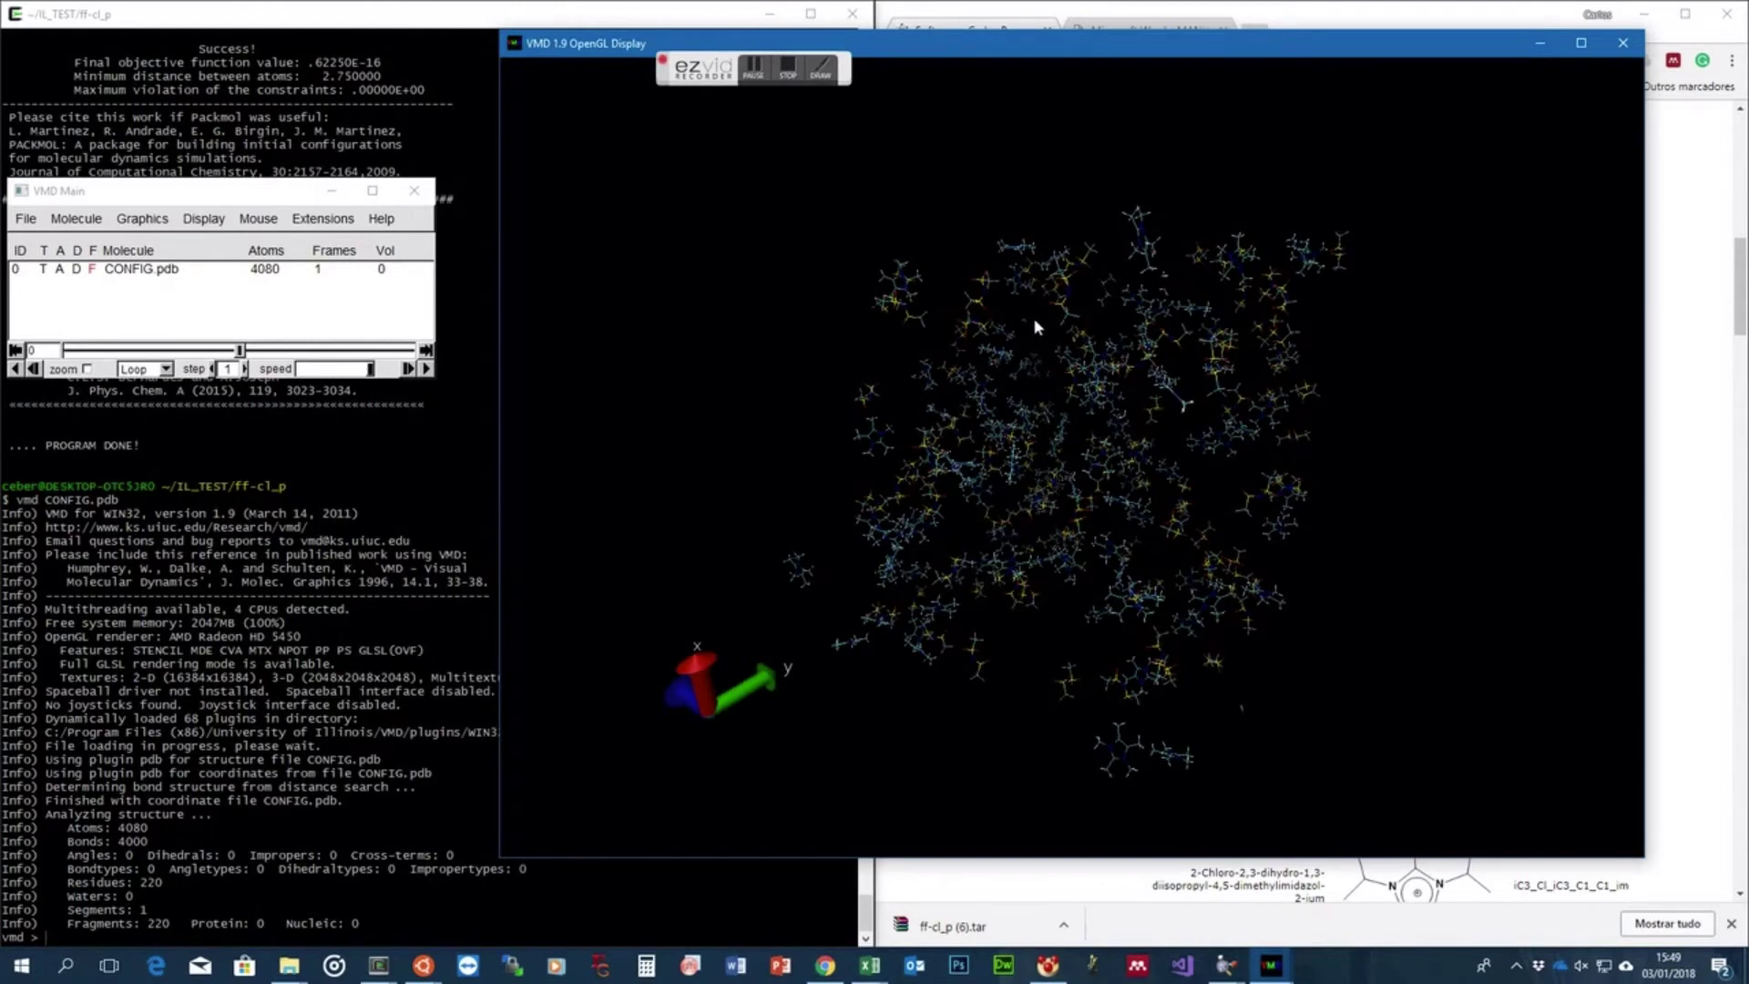
pyautogui.moveTo(1142, 412); pyautogui.dragTo(1245, 528)
pyautogui.click(414, 193)
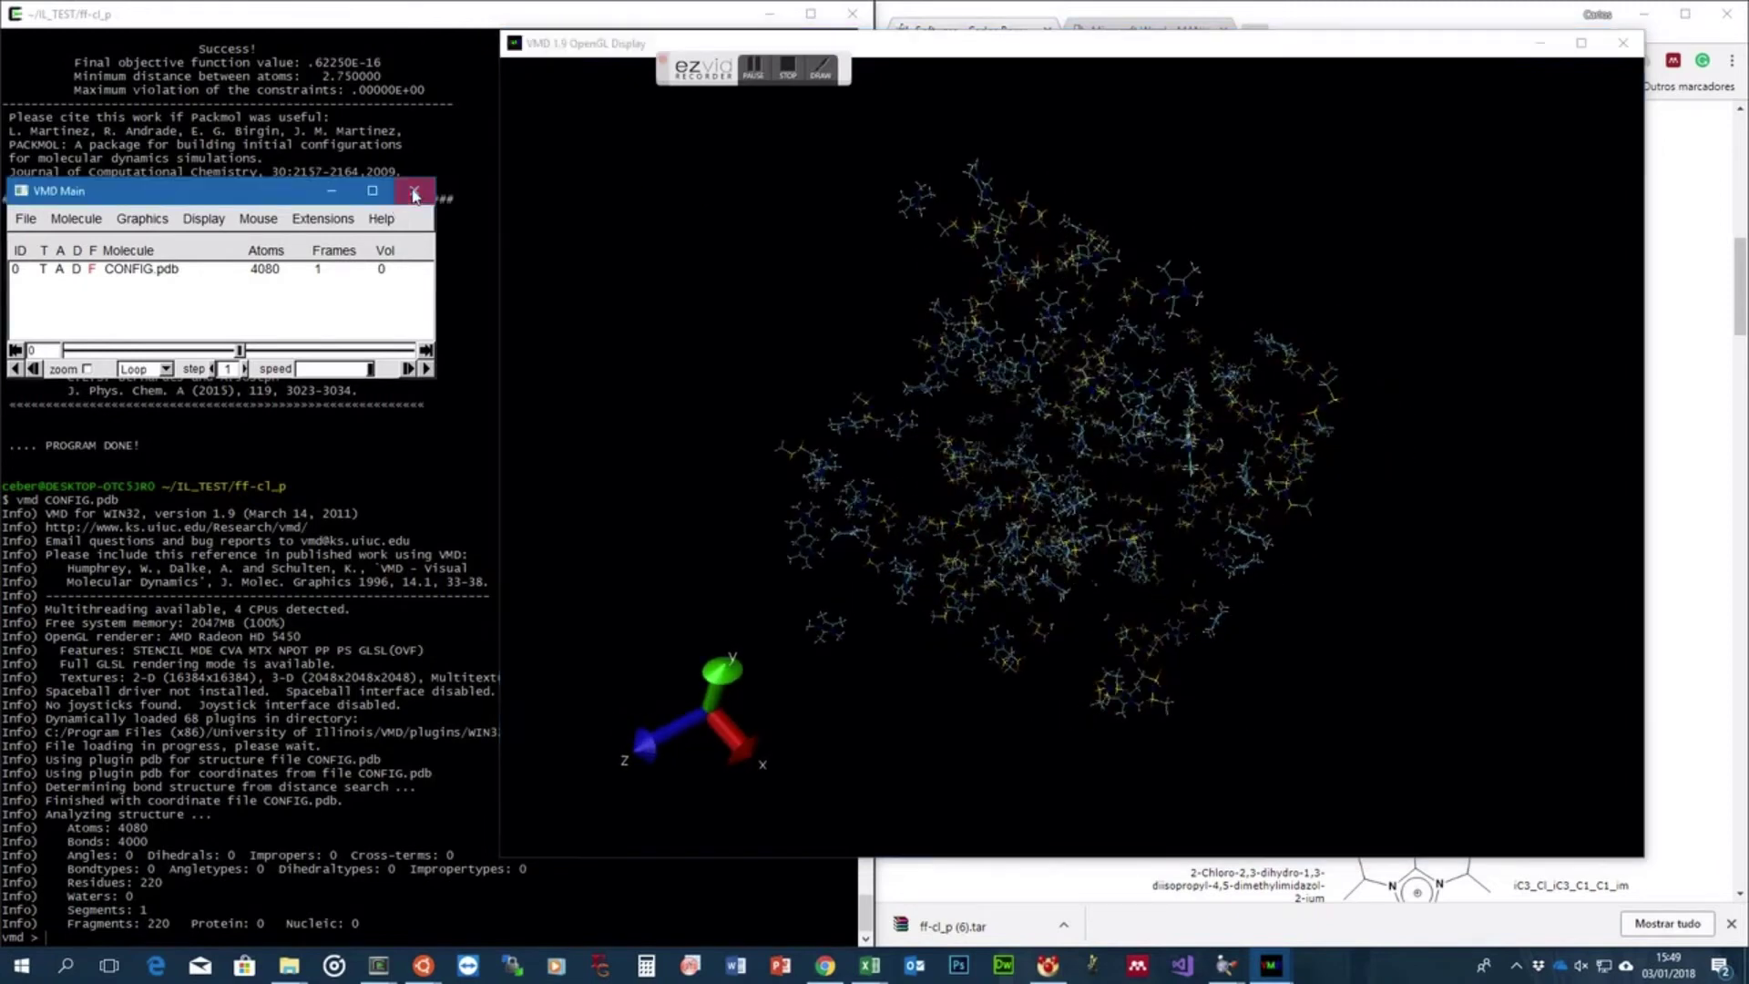
pyautogui.click(364, 195)
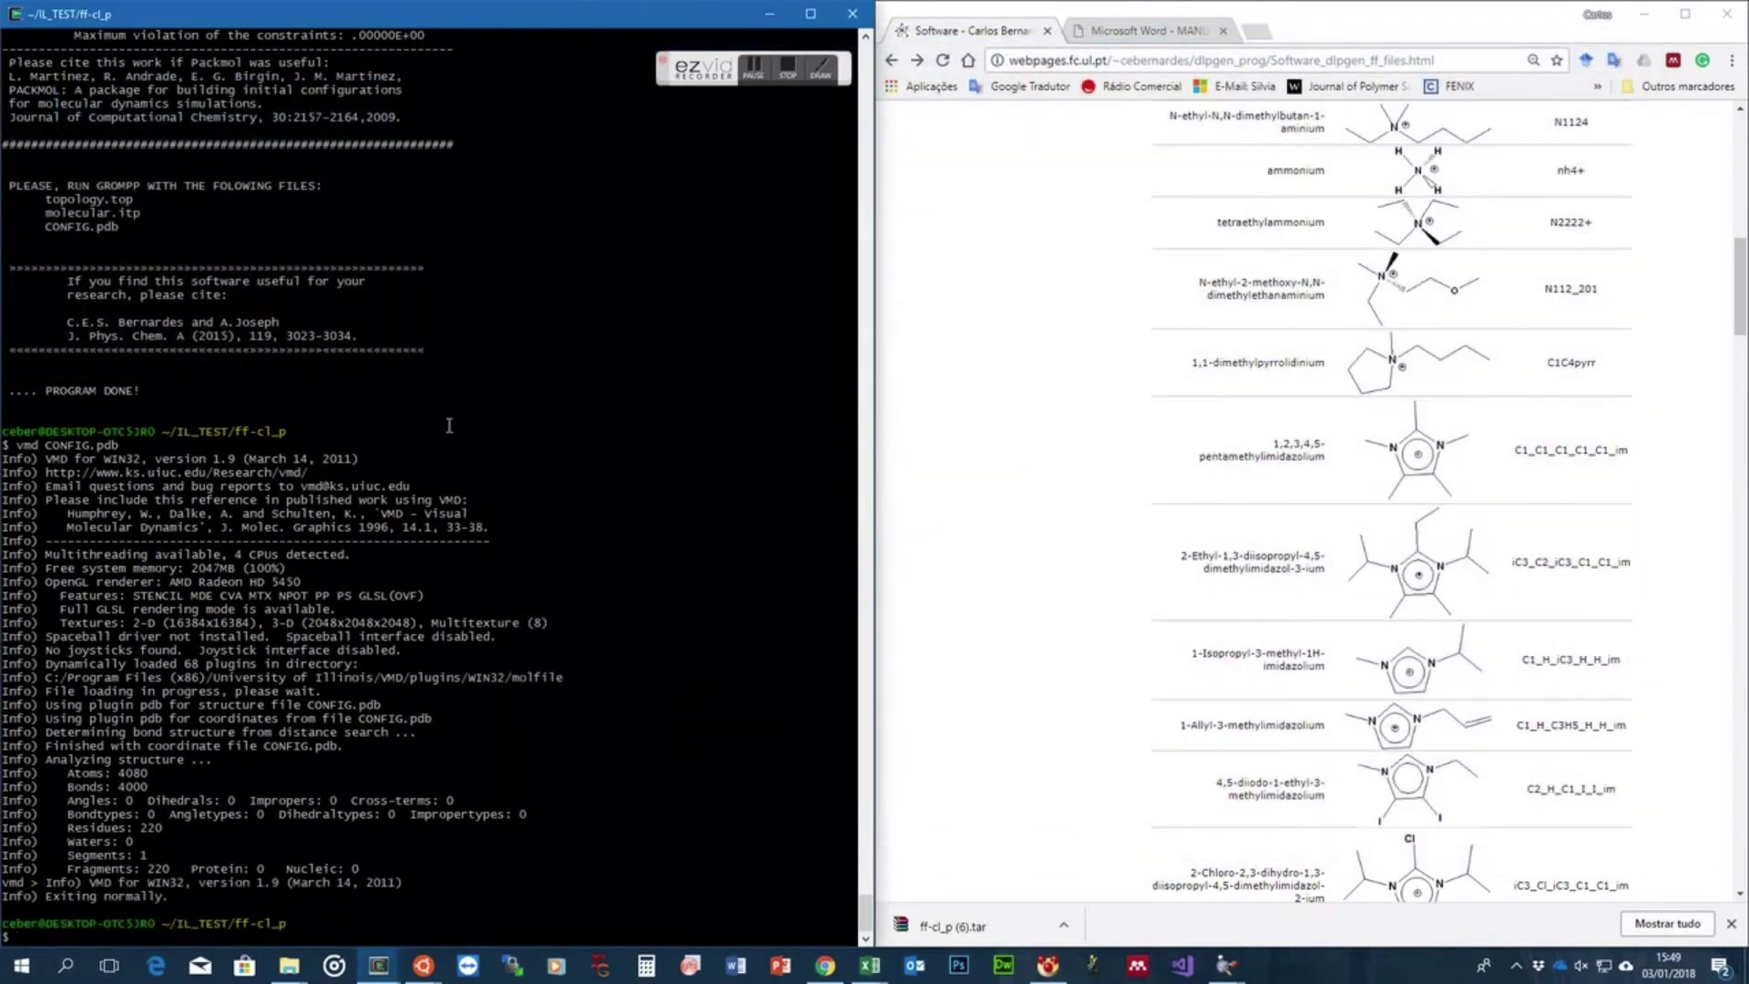
# Page through topology.top and then molecular.itp with 'more'
pyautogui.write('more topology.top')
pyautogui.press('Return')
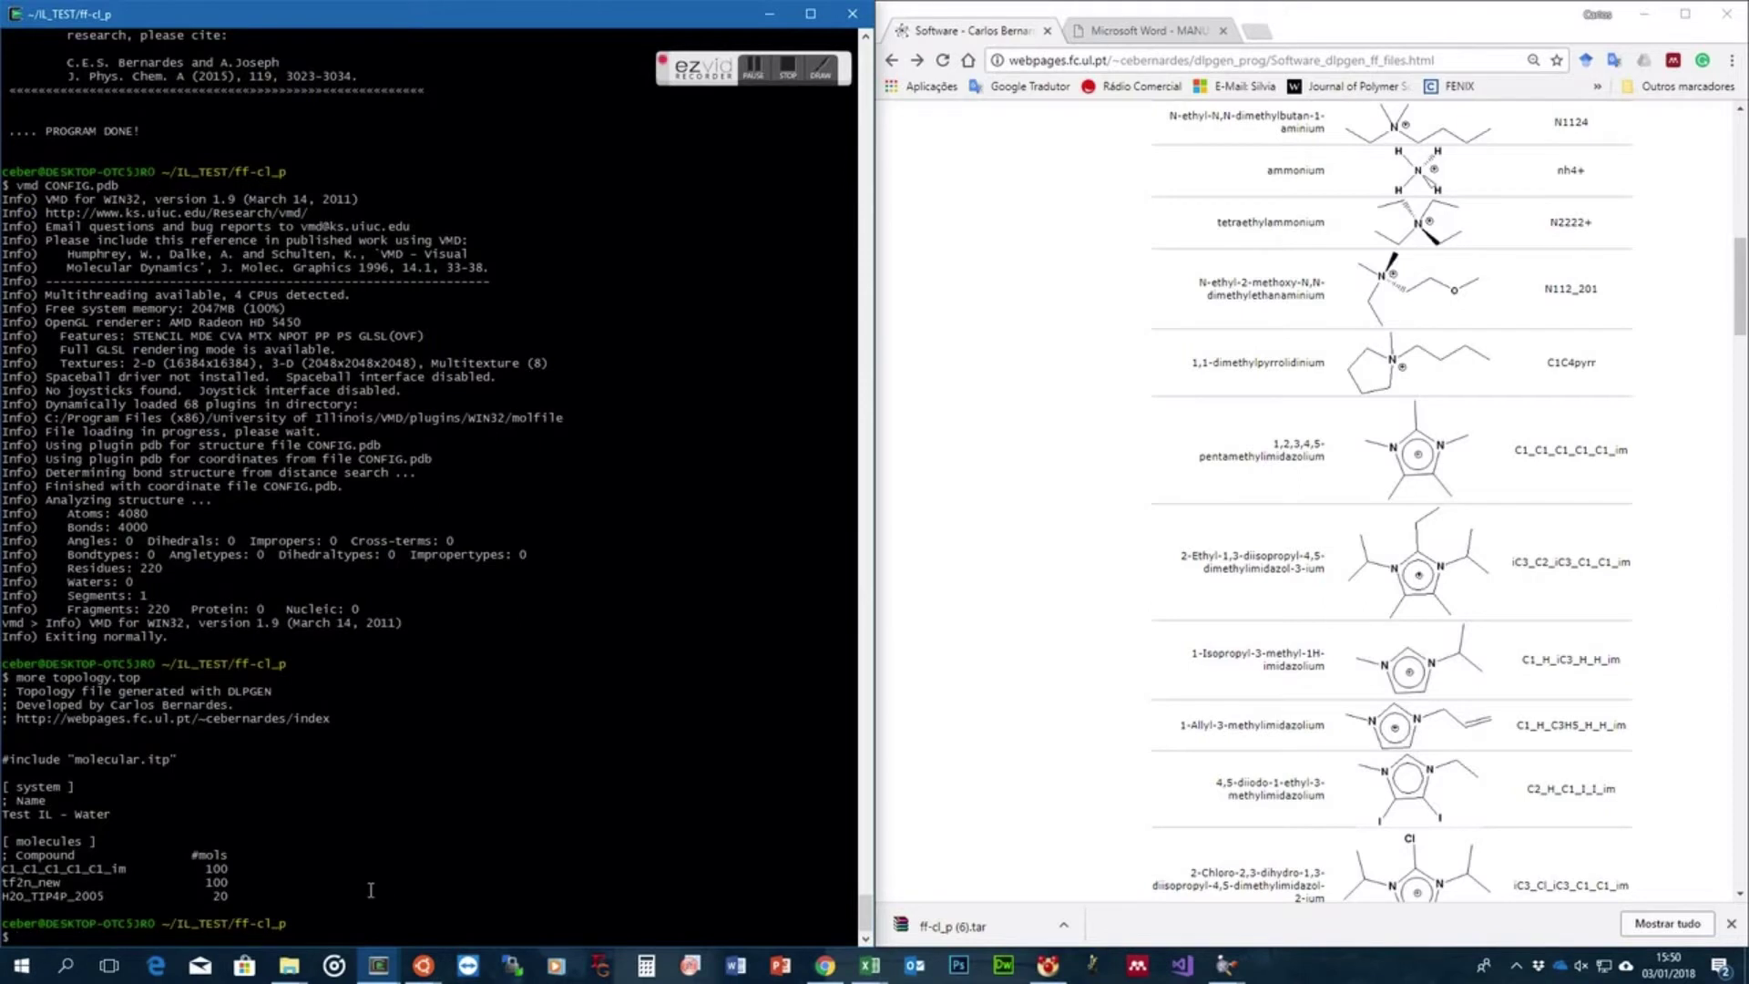
pyautogui.press('Up')
pyautogui.press('BackSpace')
pyautogui.press('BackSpace')
pyautogui.press('BackSpace')
pyautogui.press('BackSpace')
pyautogui.press('BackSpace')
pyautogui.press('BackSpace')
pyautogui.press('BackSpace')
pyautogui.press('BackSpace')
pyautogui.press('BackSpace')
pyautogui.press('BackSpace')
pyautogui.press('BackSpace')
pyautogui.press('BackSpace')
pyautogui.write('mole')
pyautogui.press('Tab')
pyautogui.press('Return')
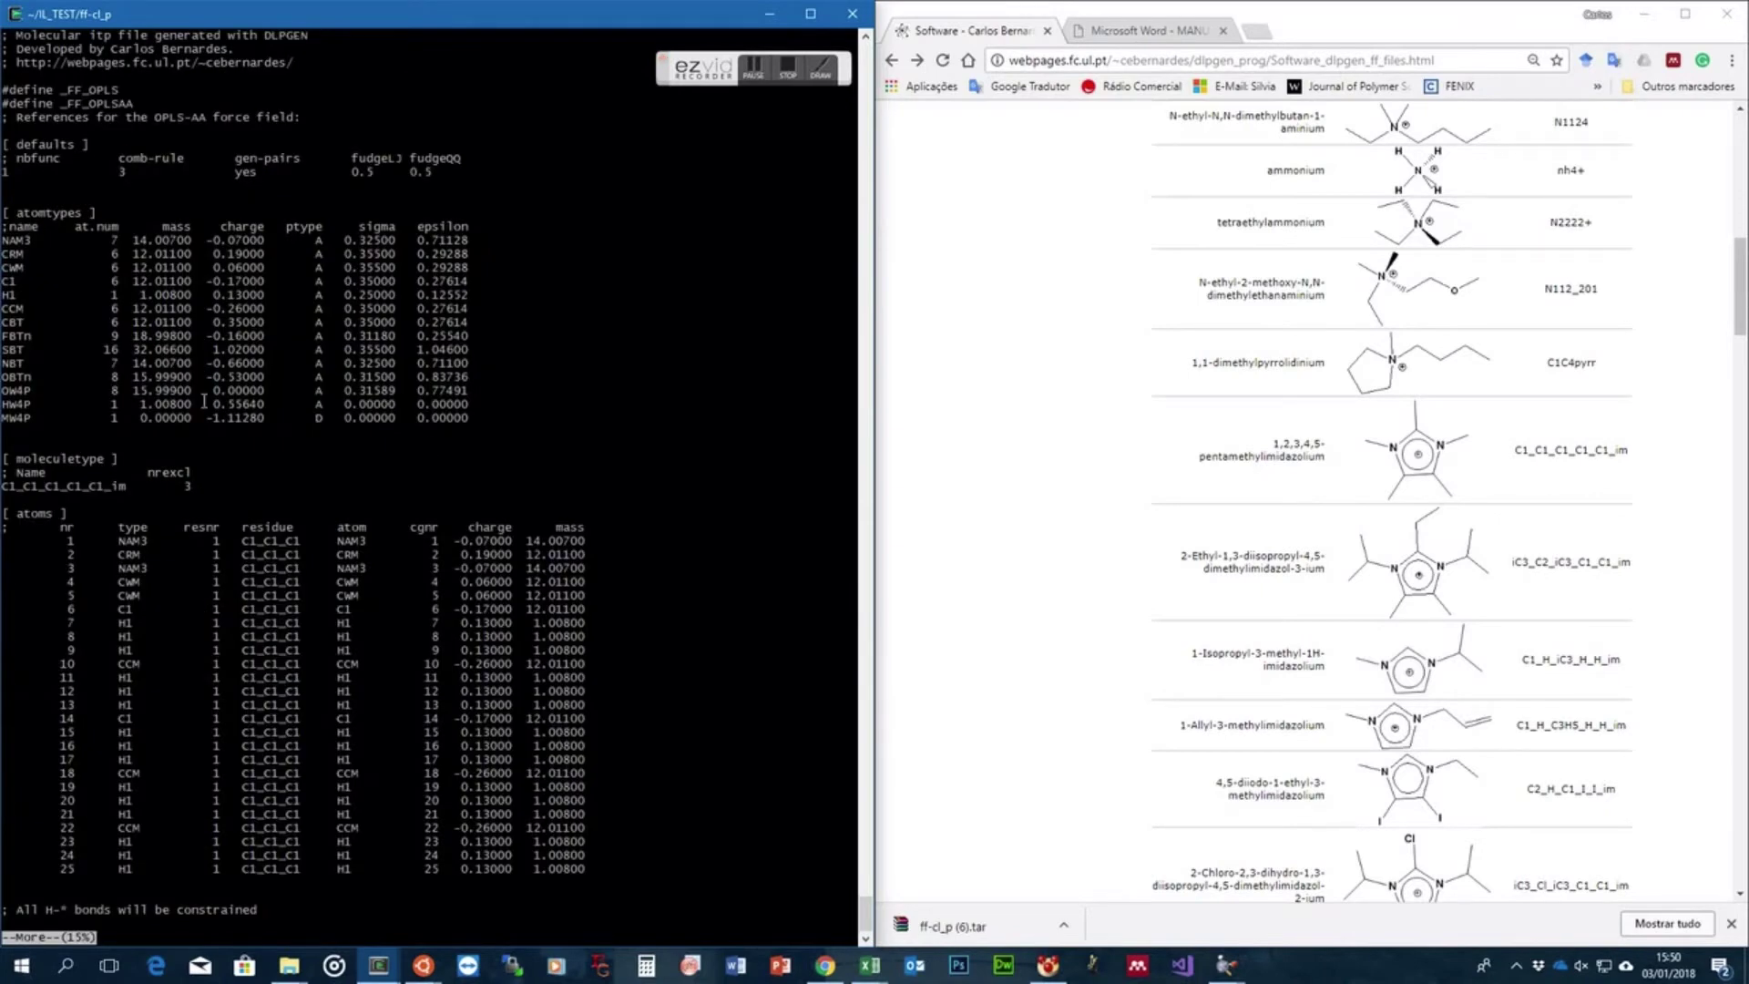
pyautogui.press('space')
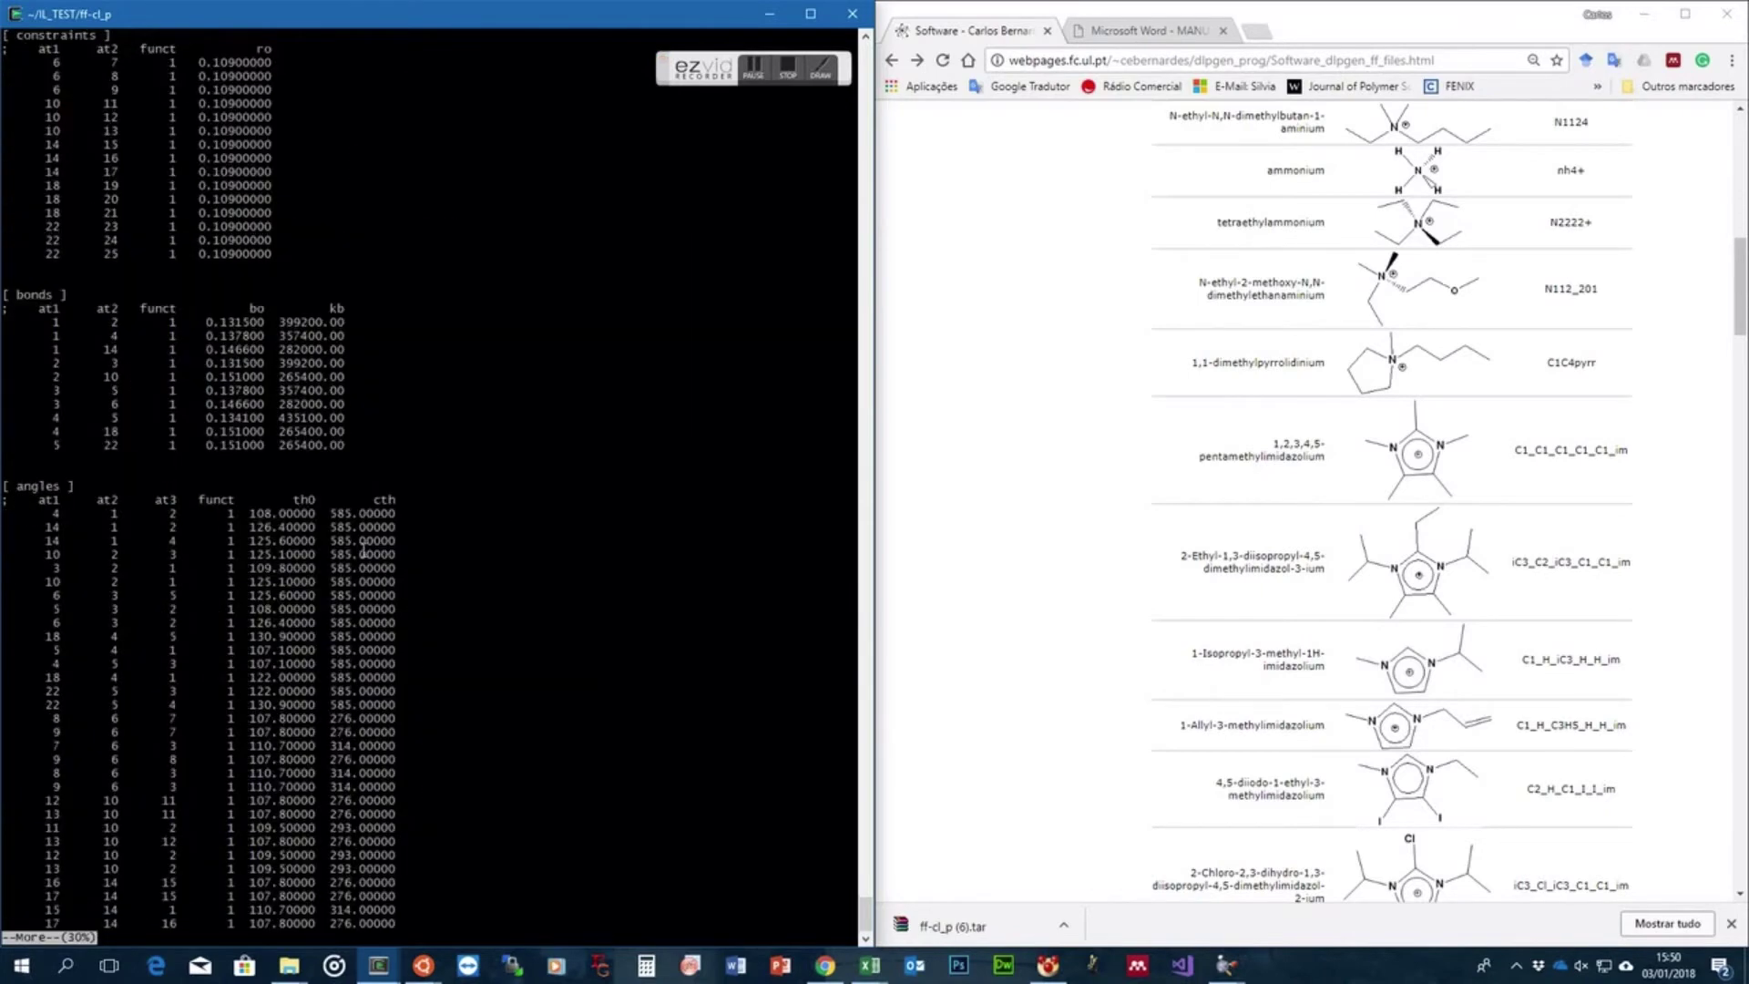
pyautogui.press('space')
pyautogui.press('space')
pyautogui.press('space')
pyautogui.press('space')
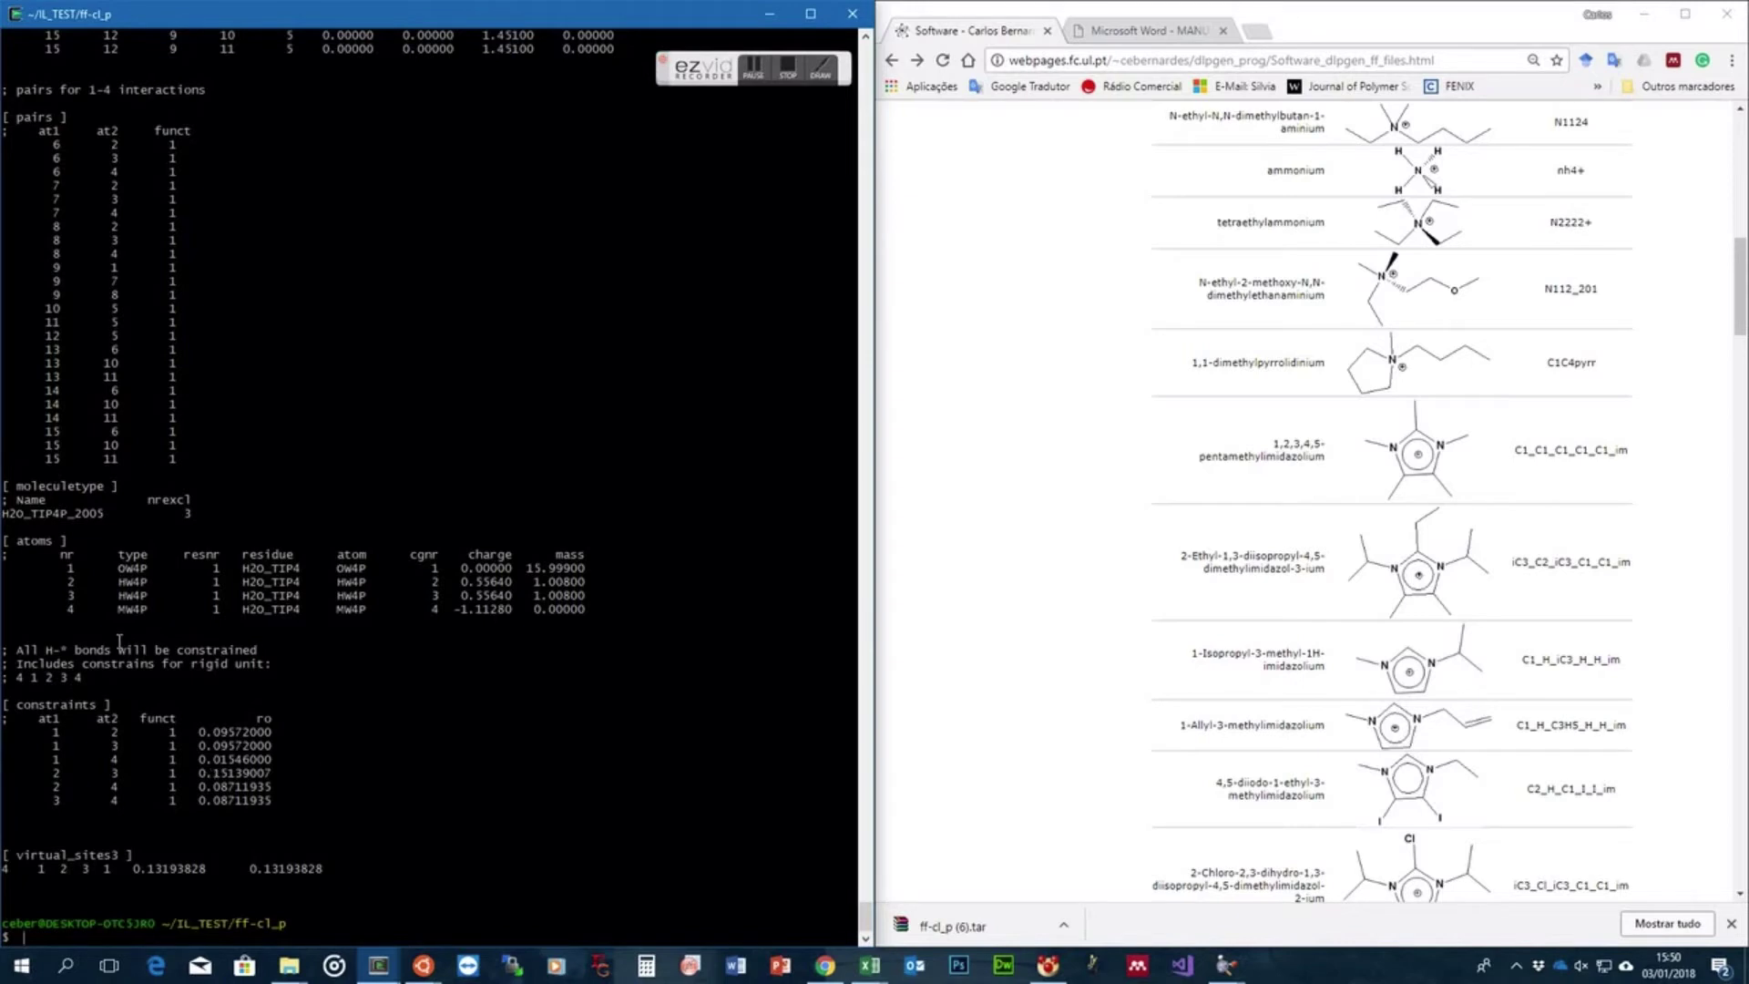
# List the folder's files with 'ls' and enter the 'dlpgen.exe -dens .8' command
pyautogui.press('Return')
pyautogui.write('ls')
pyautogui.press('Return')
pyautogui.write('dlpgen.exe -dens .8')
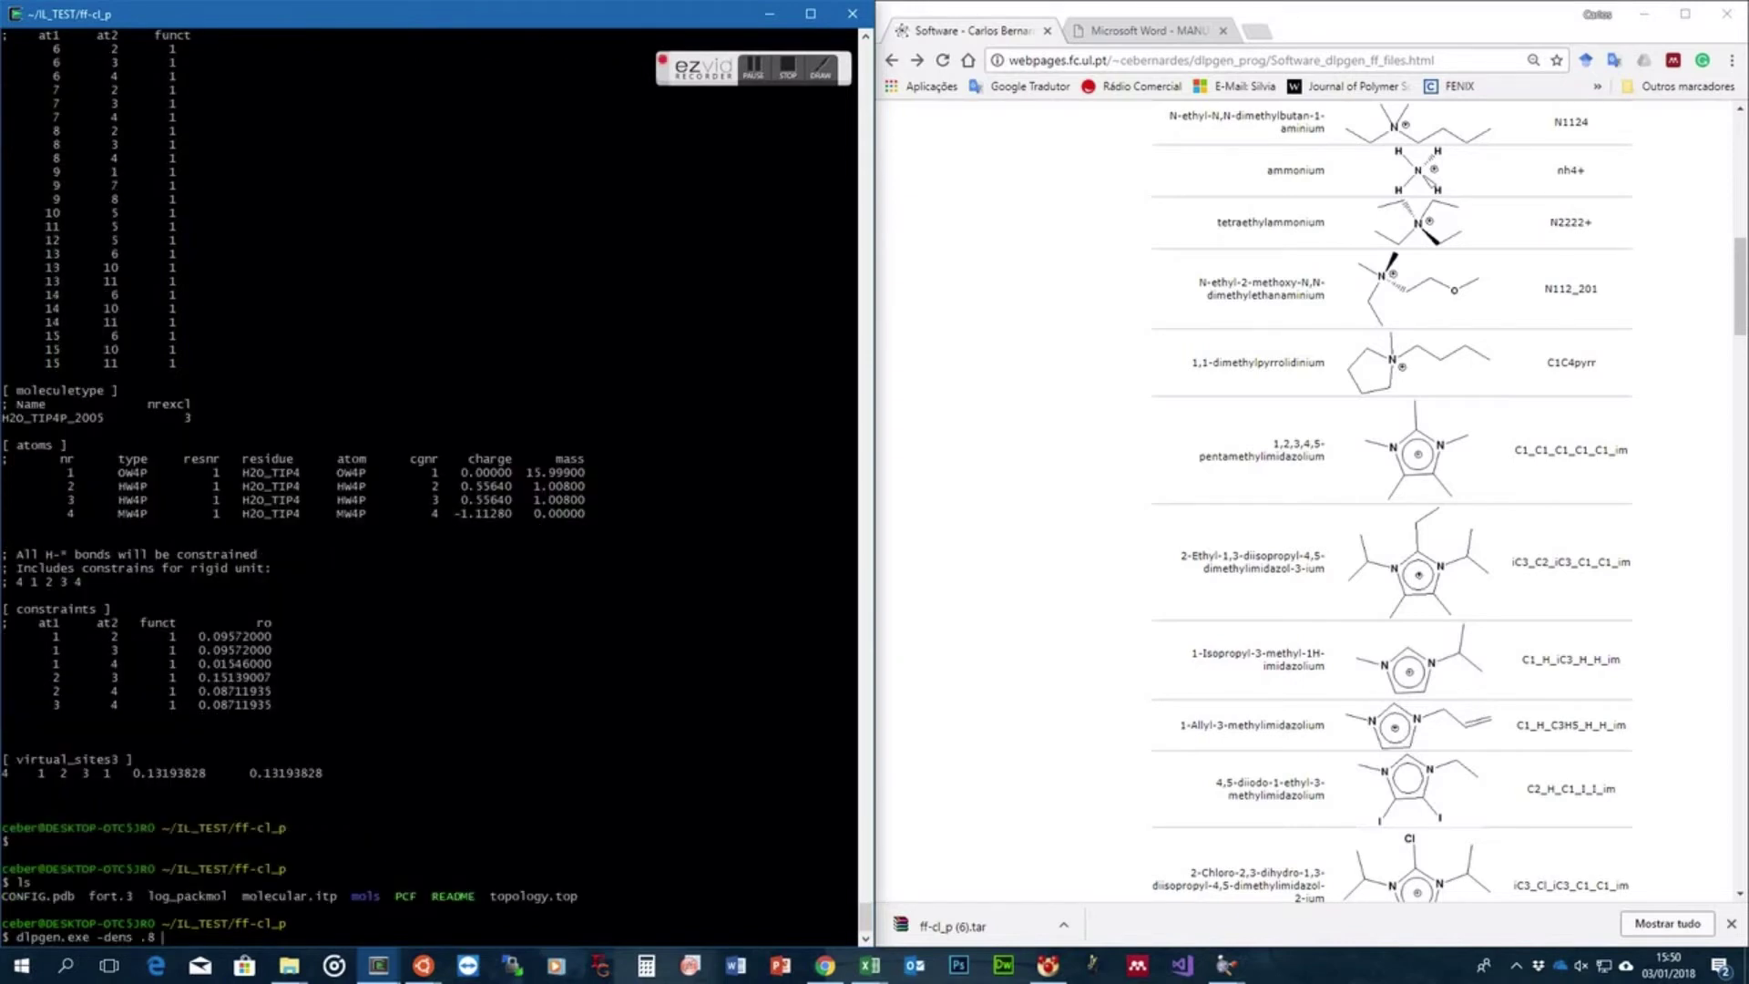
pyautogui.press('Return')
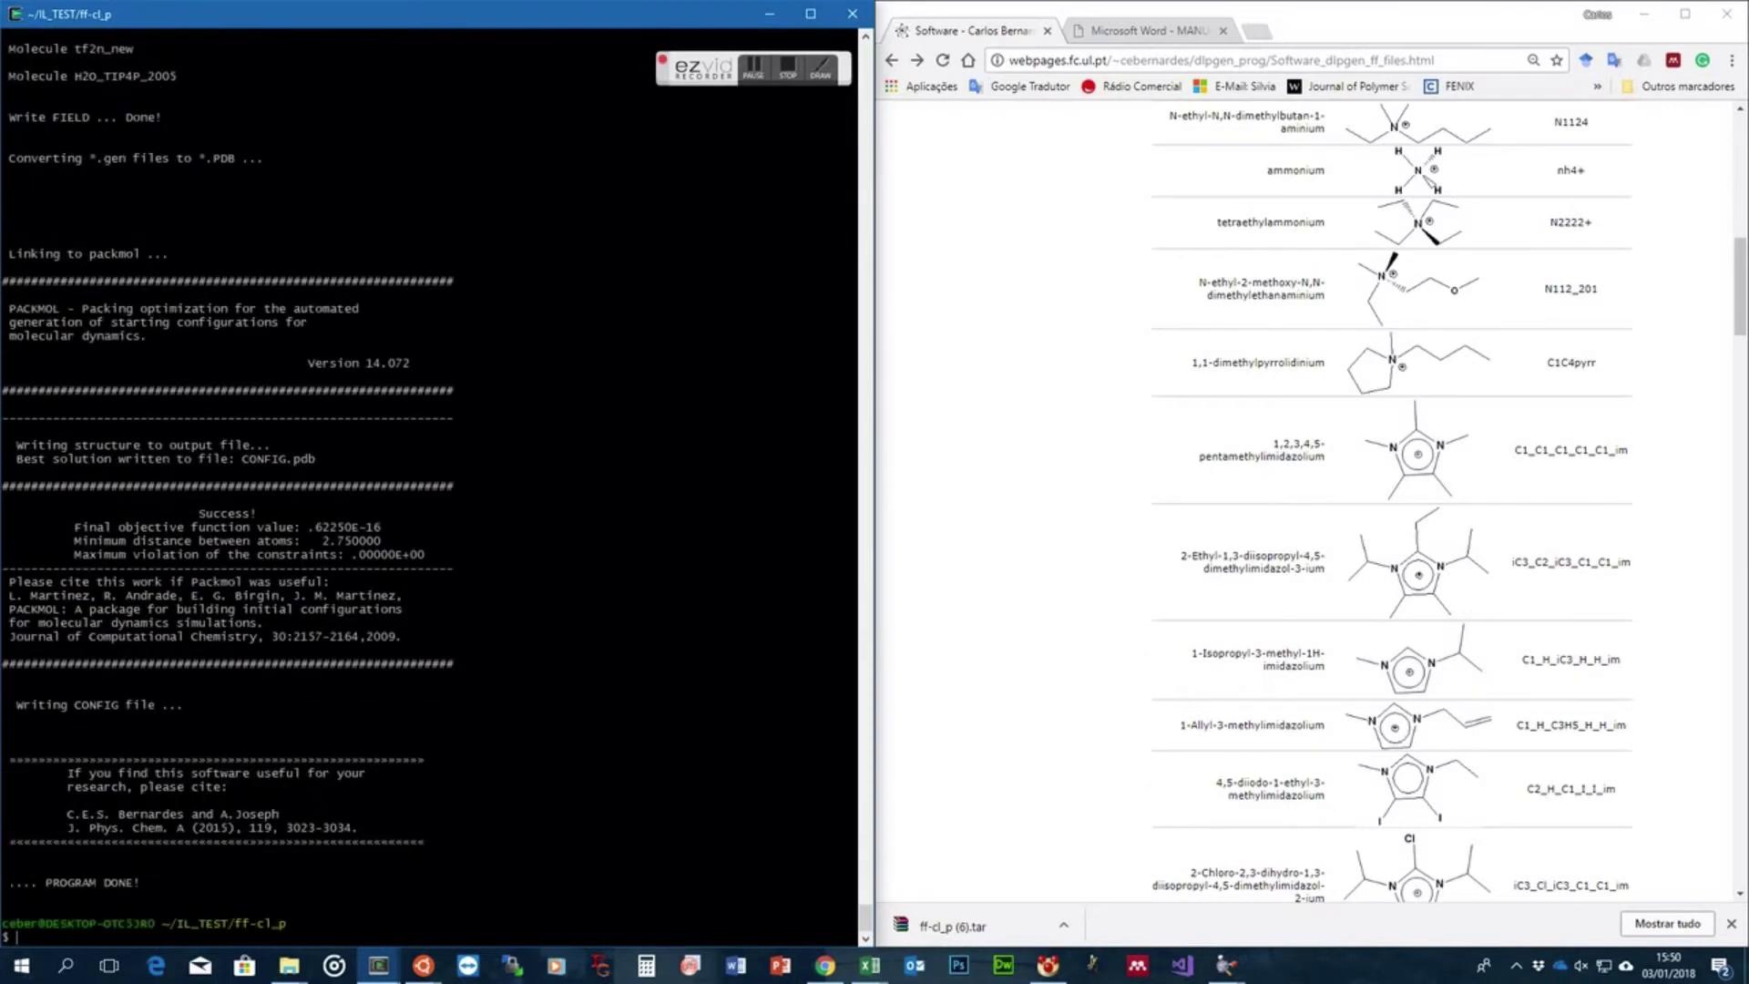
# Rerun dlpgen.exe without '-dens .8' and highlight the expanded simulation box note
pyautogui.press('Up')
pyautogui.press('BackSpace')
pyautogui.press('BackSpace')
pyautogui.press('BackSpace')
pyautogui.press('BackSpace')
pyautogui.press('BackSpace')
pyautogui.press('BackSpace')
pyautogui.press('BackSpace')
pyautogui.press('BackSpace')
pyautogui.press('BackSpace')
pyautogui.press('Return')
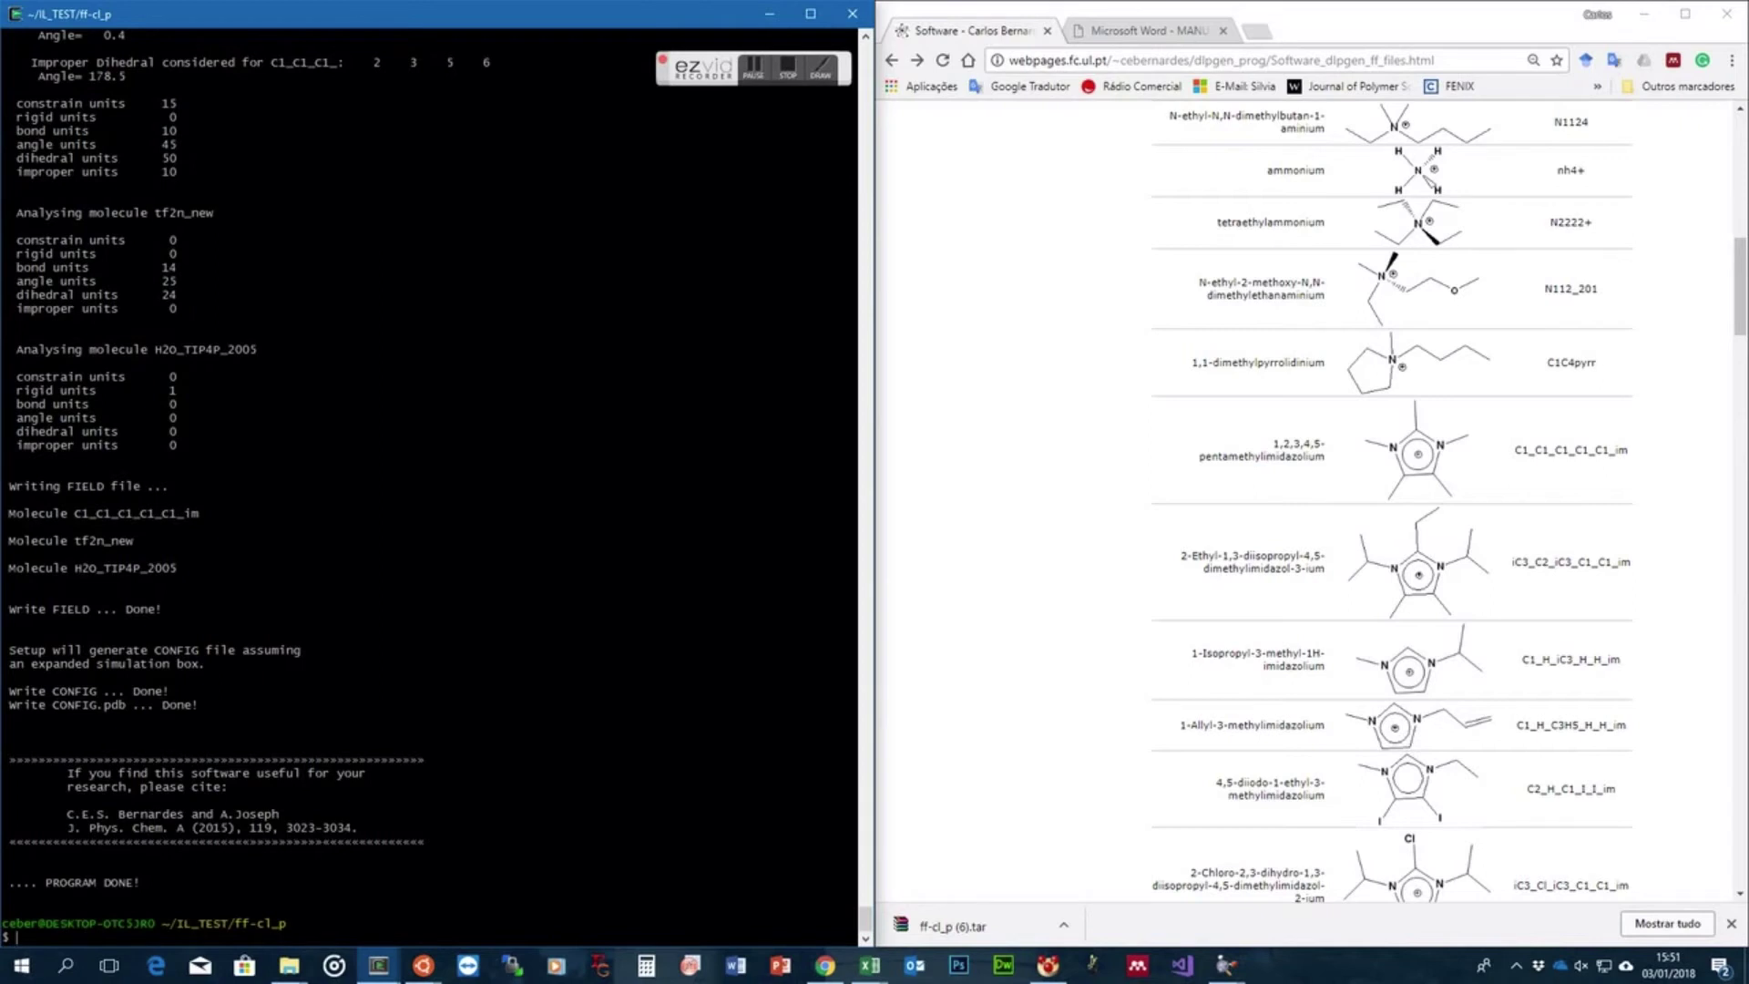
pyautogui.moveTo(209, 666); pyautogui.dragTo(19, 637)
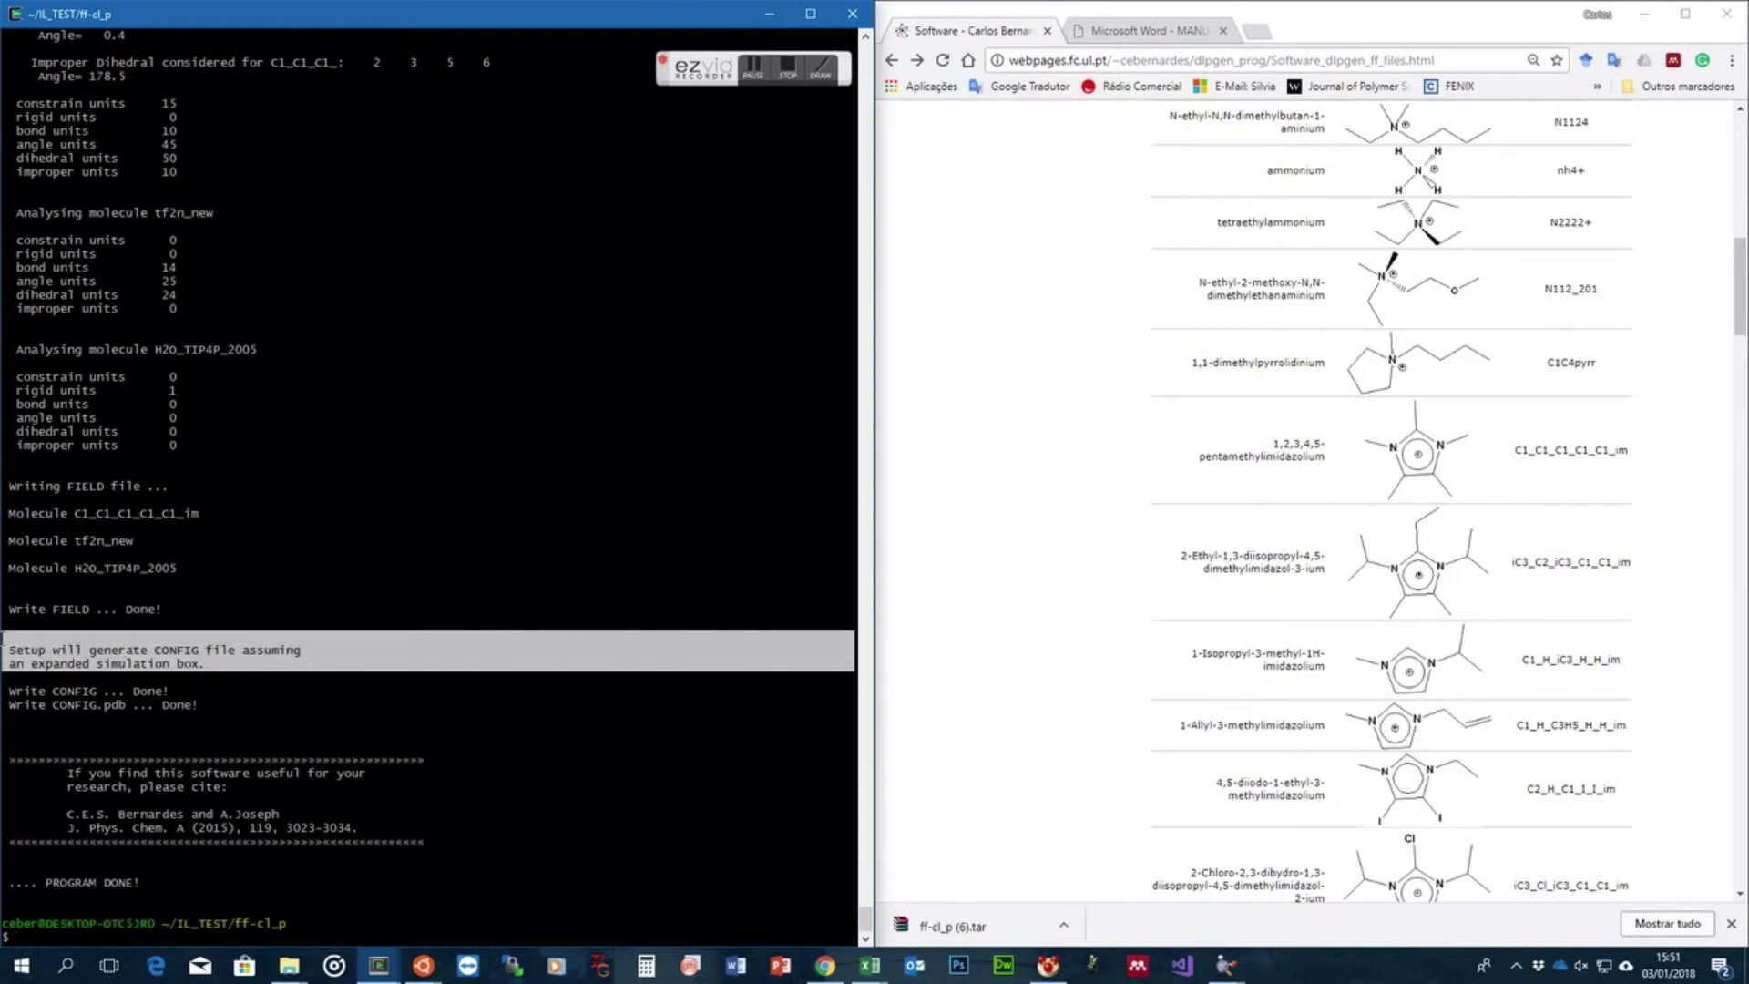
pyautogui.click(427, 712)
# Page through the FIELD file with 'more', highlighting the water rigid unit lines along the way
pyautogui.write('more FIELD')
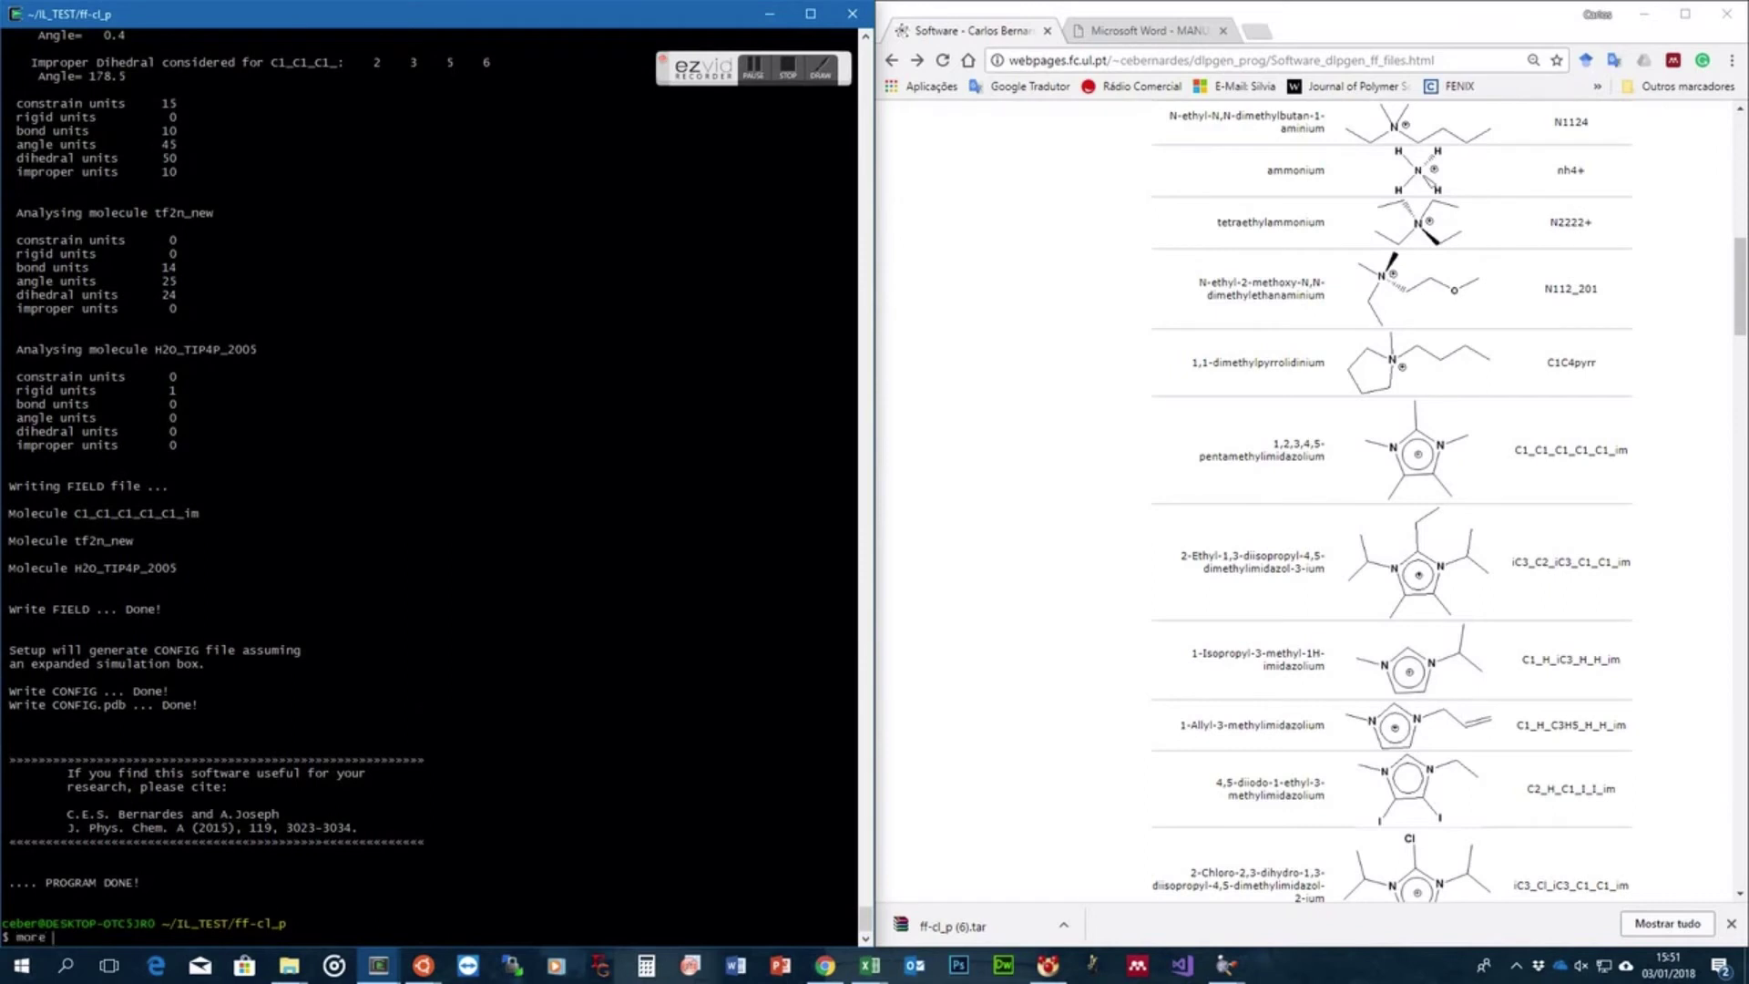
pyautogui.press('Return')
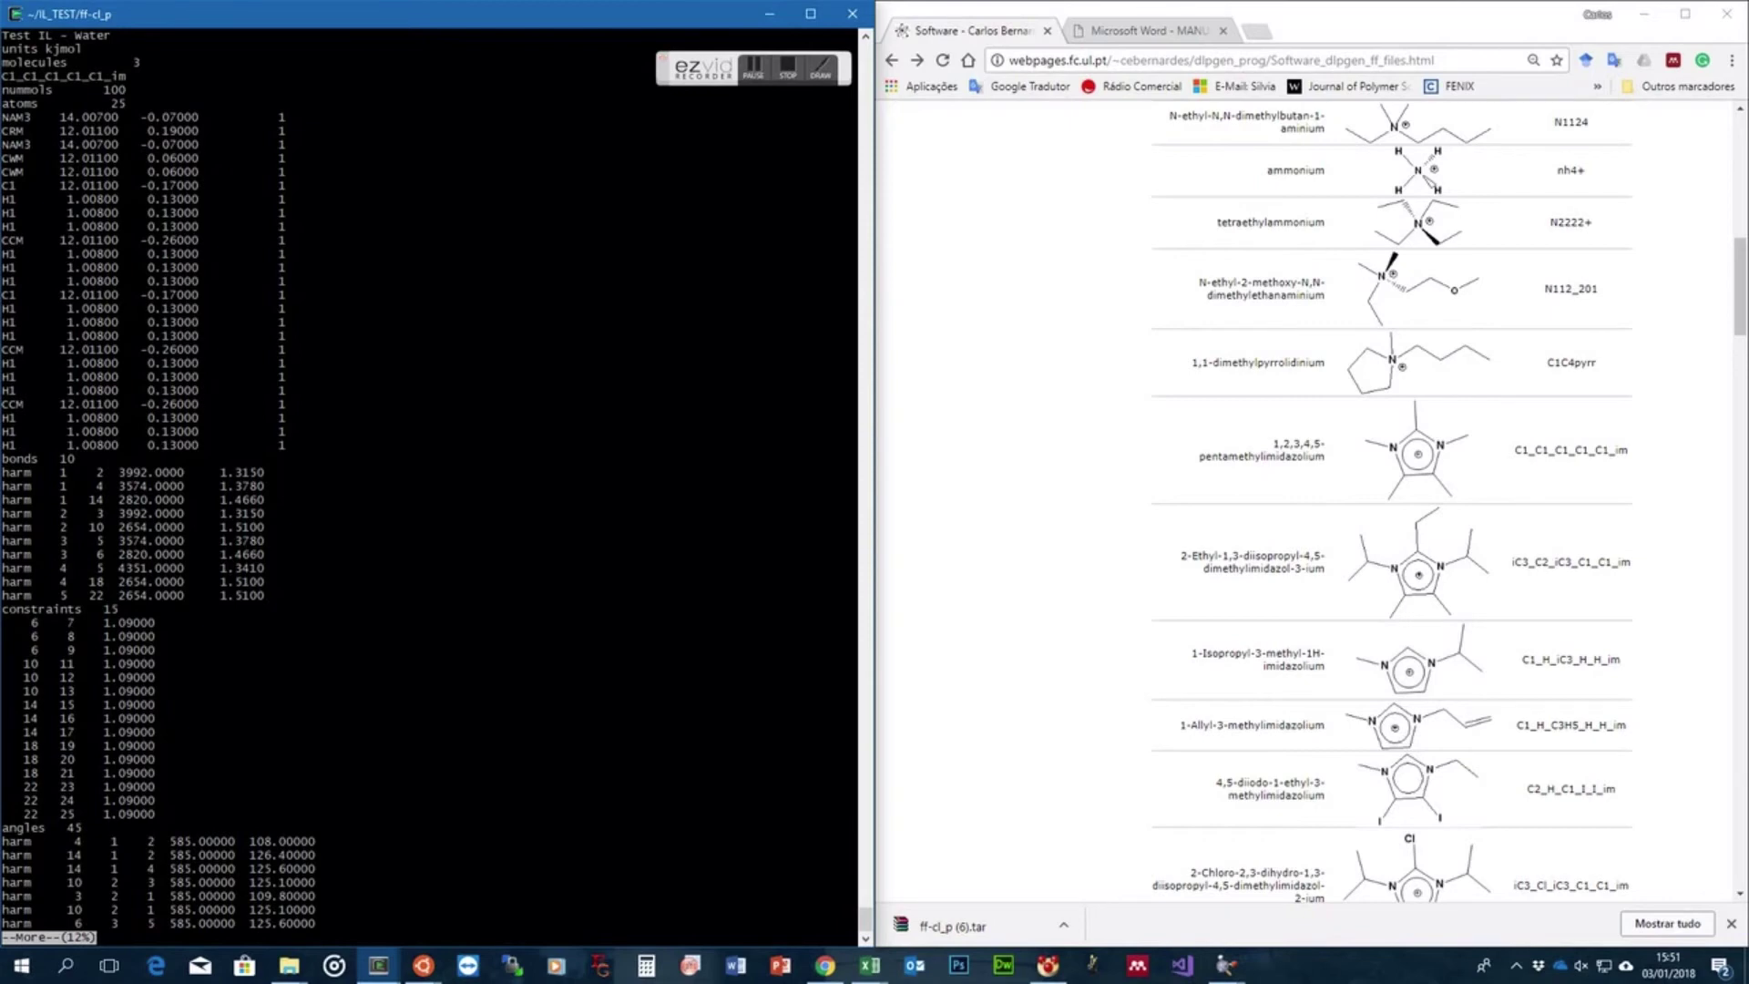
pyautogui.press('space')
pyautogui.press('space')
pyautogui.press('space')
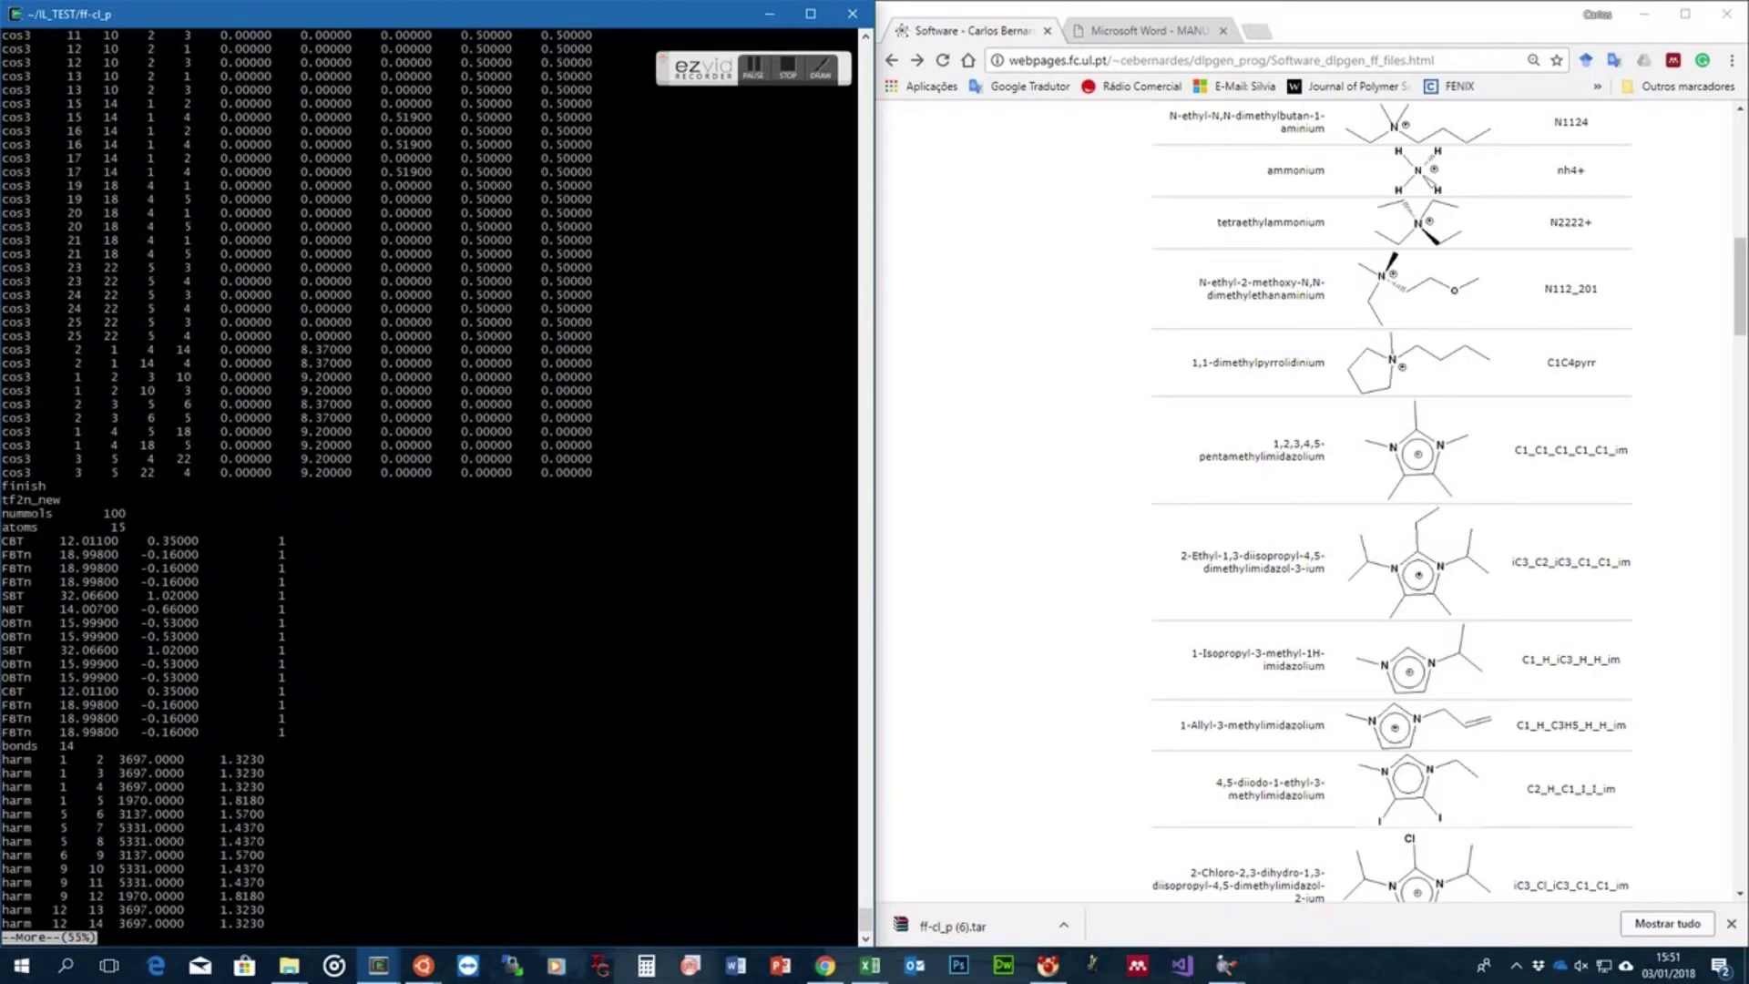
pyautogui.press('space')
pyautogui.press('space')
pyautogui.press('space')
pyautogui.scroll(13, 465, 523)
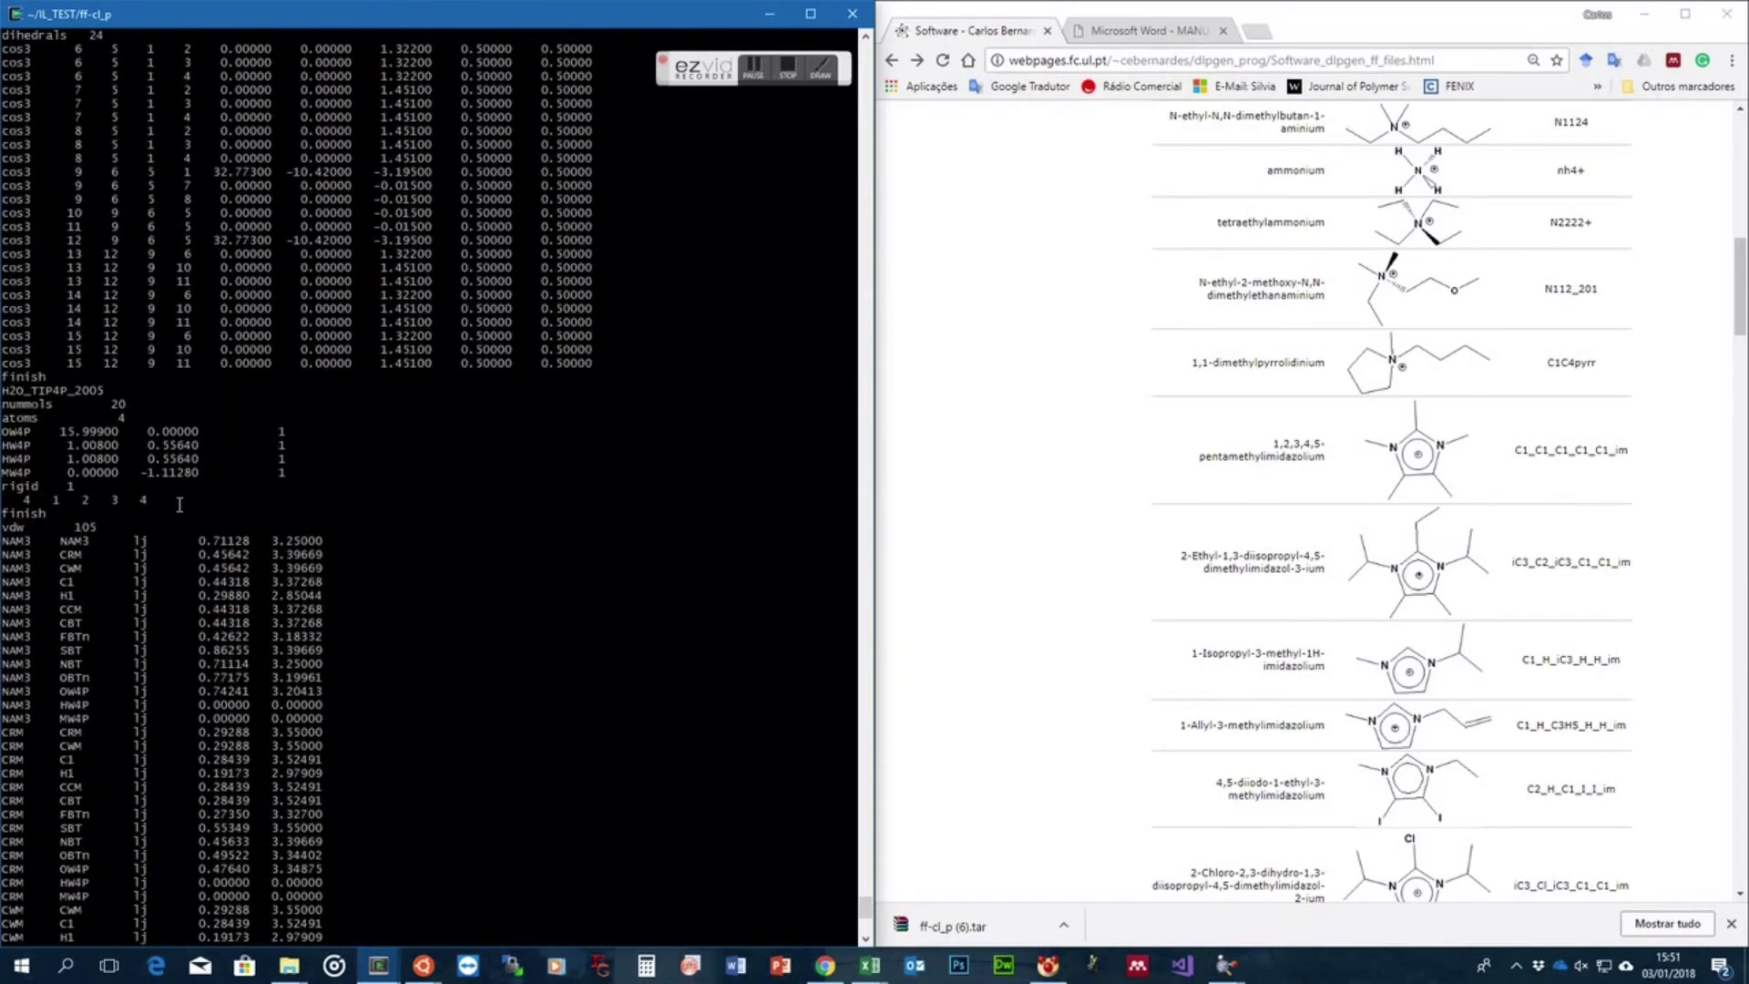
pyautogui.moveTo(145, 500); pyautogui.dragTo(3, 487)
pyautogui.press('space')
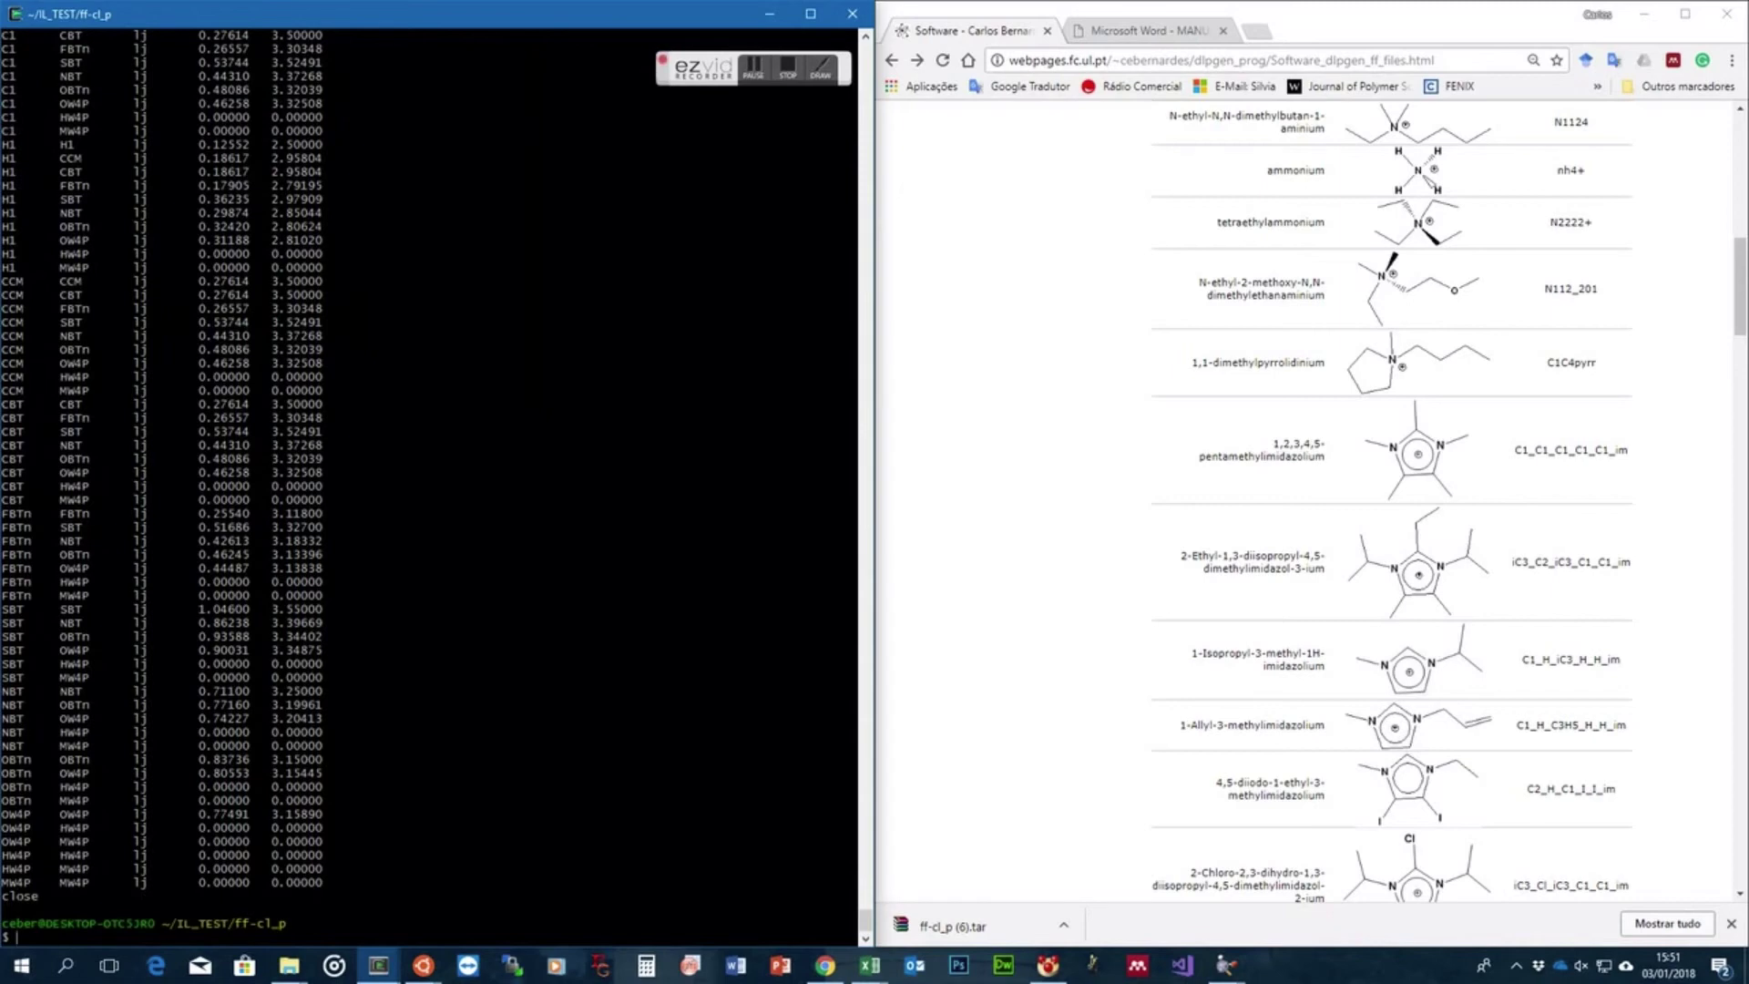
# Open the 4088-atom CONFIG.pdb in VMD, enlarge and rotate the view, then quit VMD
pyautogui.write('vmd CONFIG.pdb')
pyautogui.press('Return')
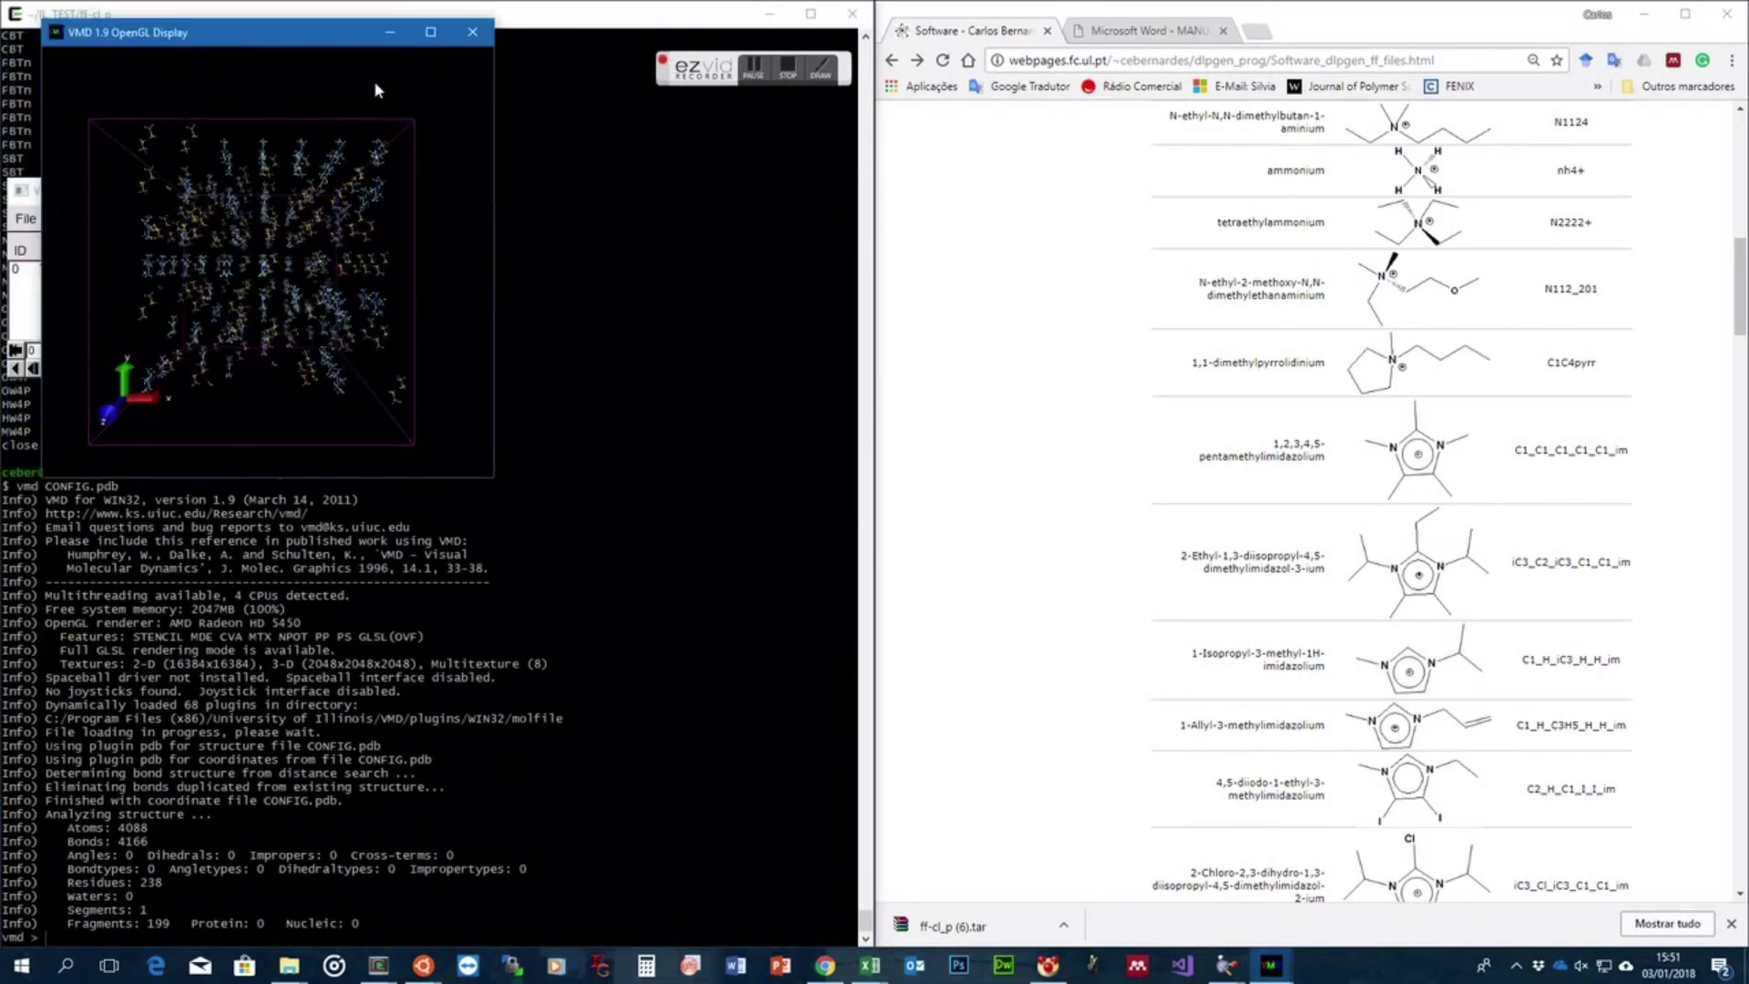
pyautogui.moveTo(1018, 495); pyautogui.dragTo(1660, 870)
pyautogui.moveTo(888, 546); pyautogui.dragTo(1002, 628)
pyautogui.click(412, 194)
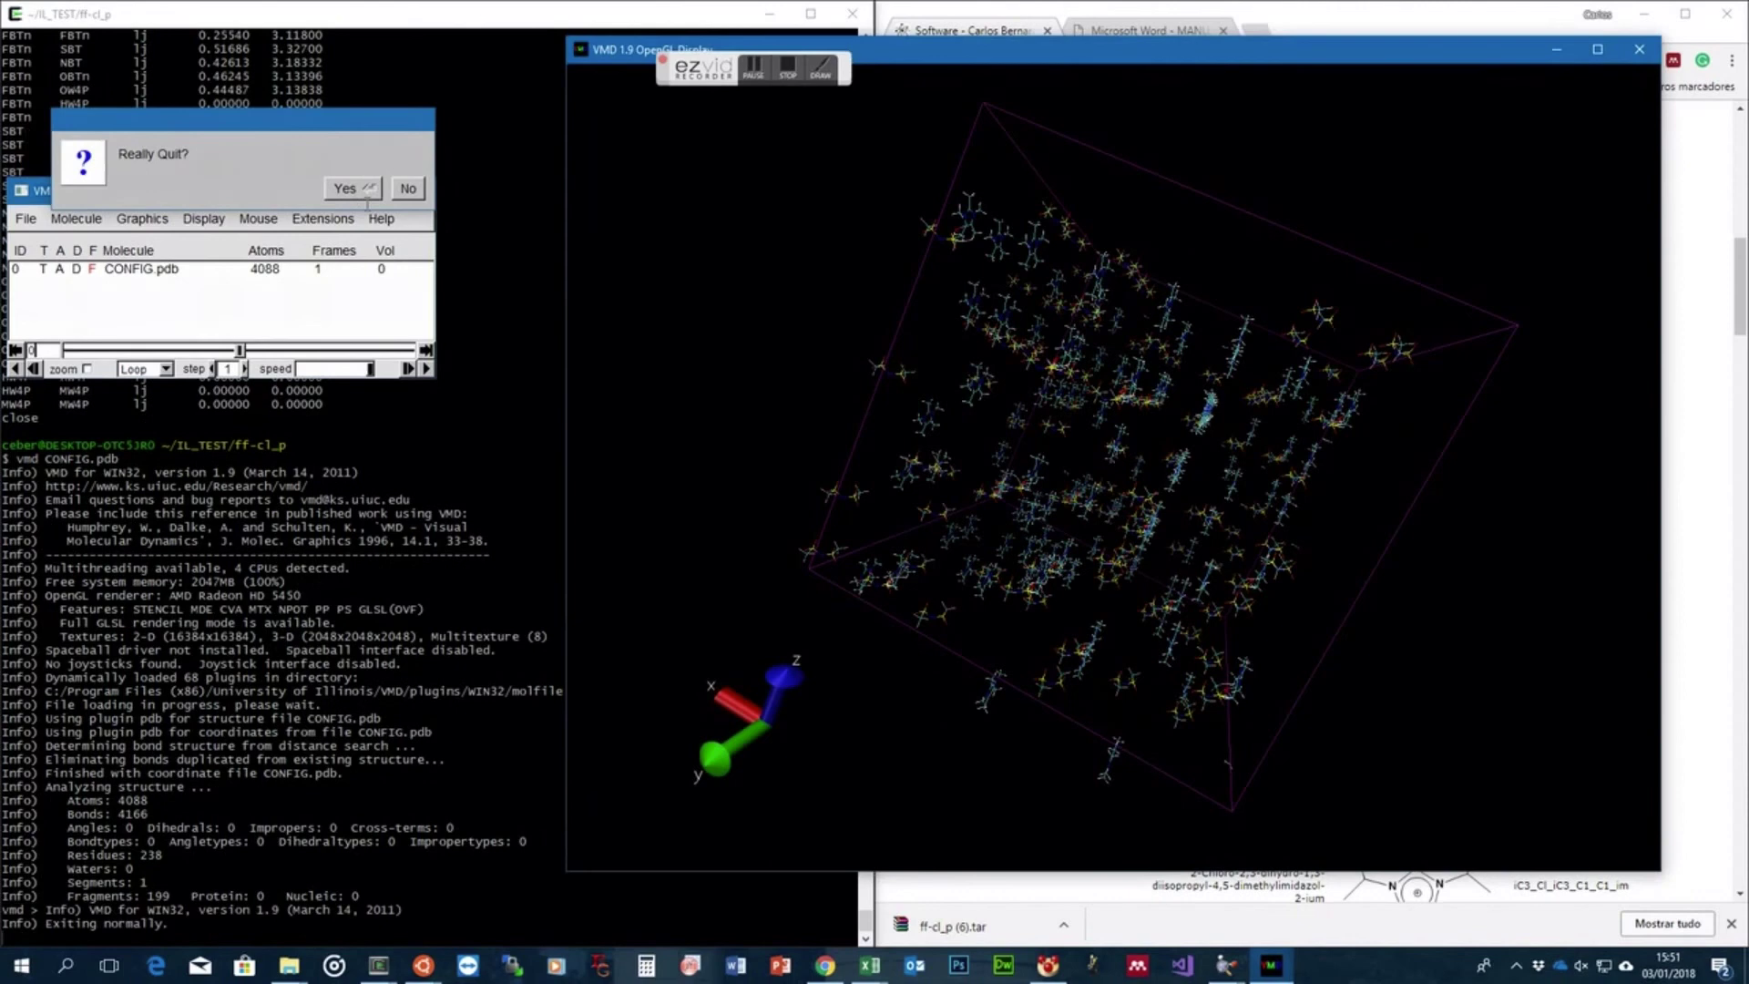
pyautogui.click(351, 186)
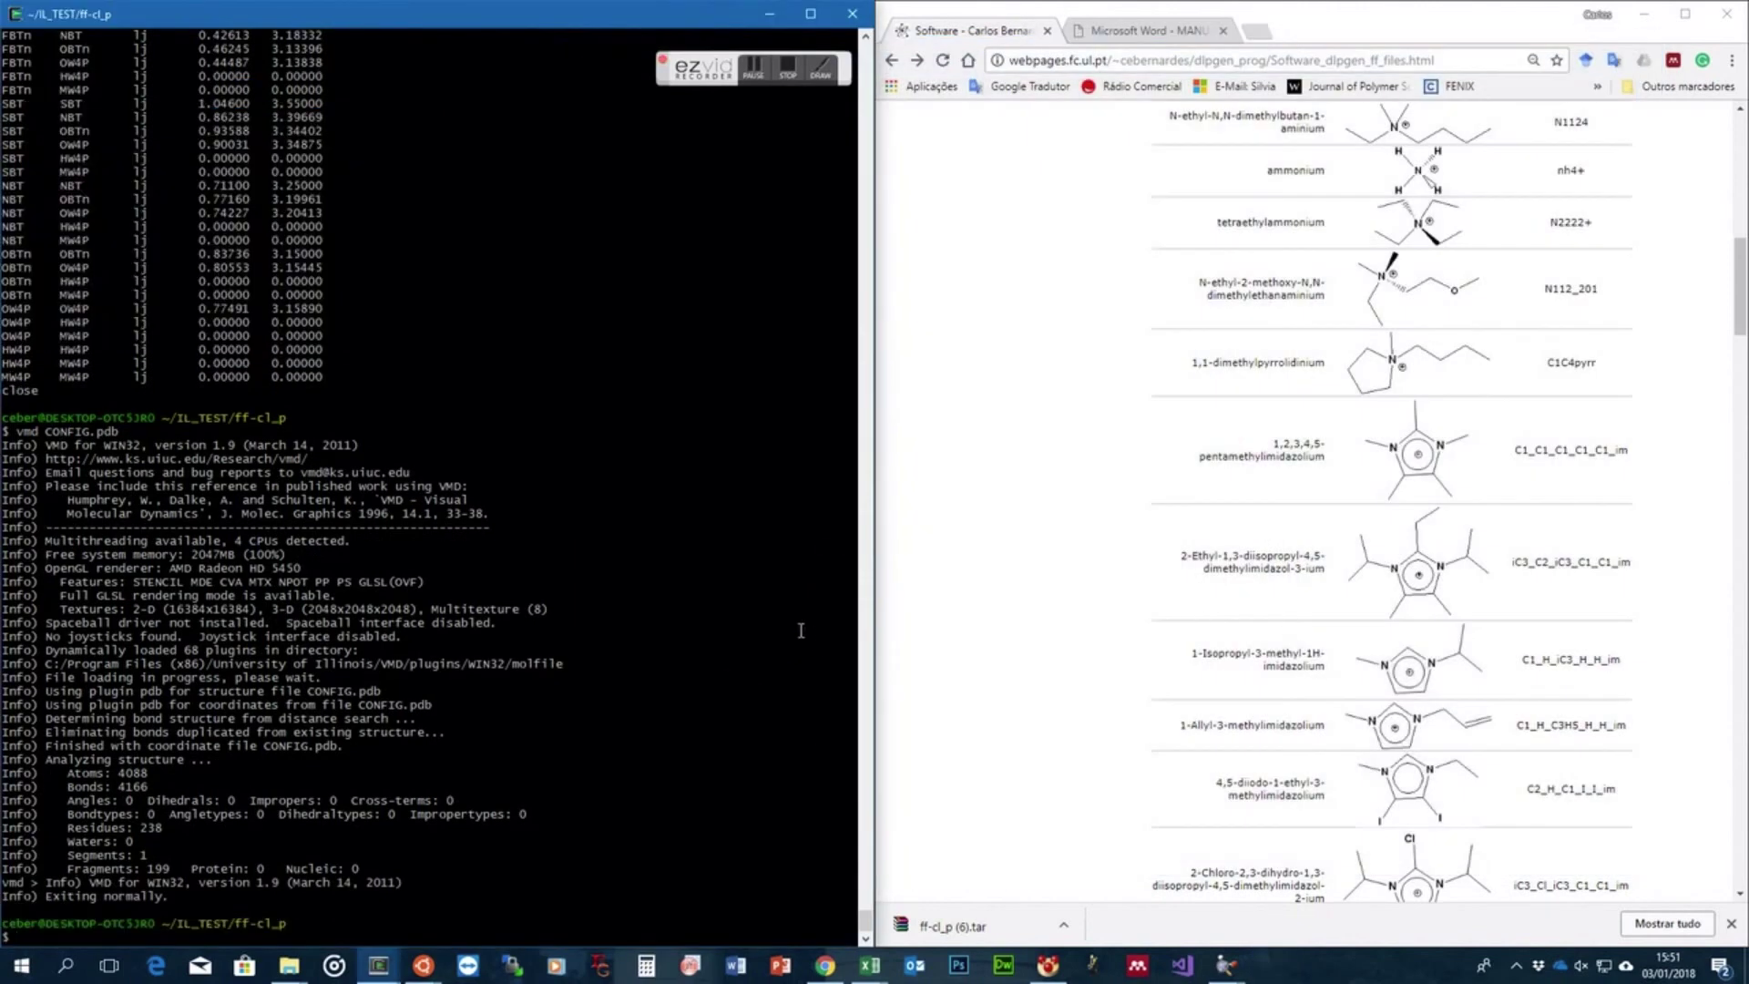